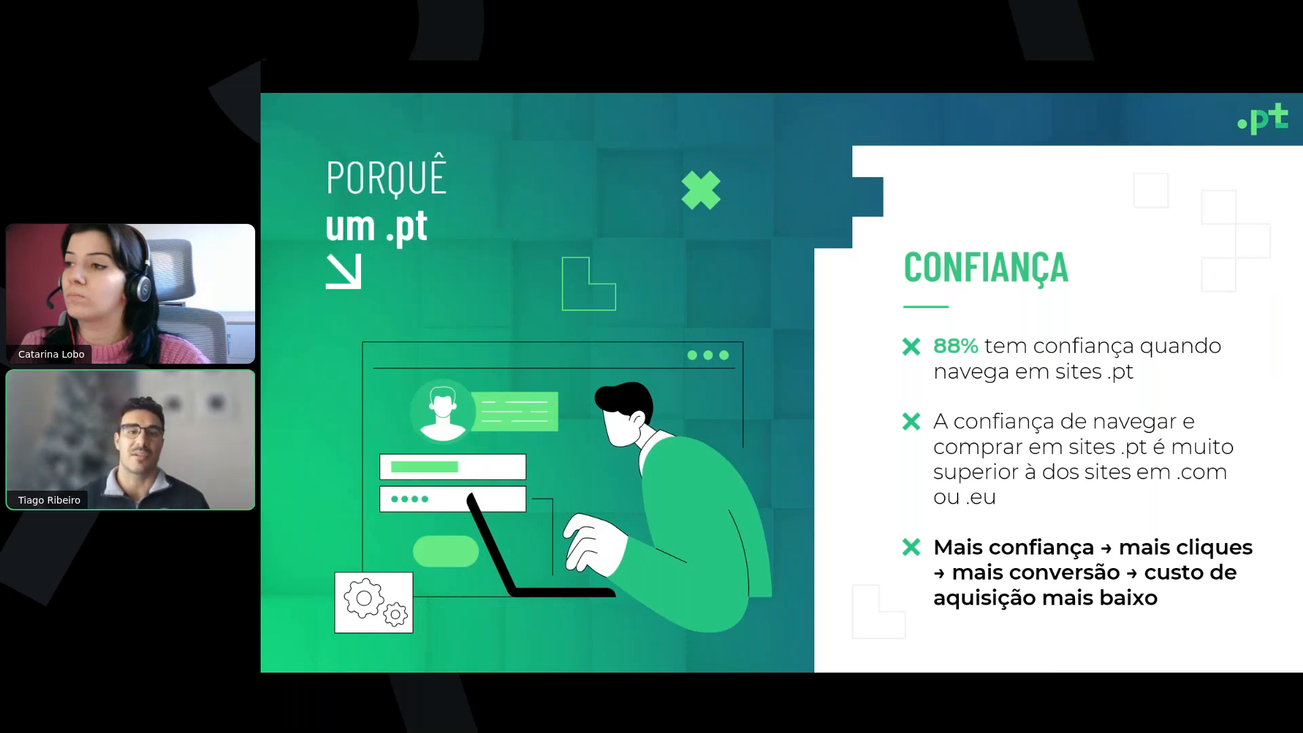
pyautogui.click(1099, 373)
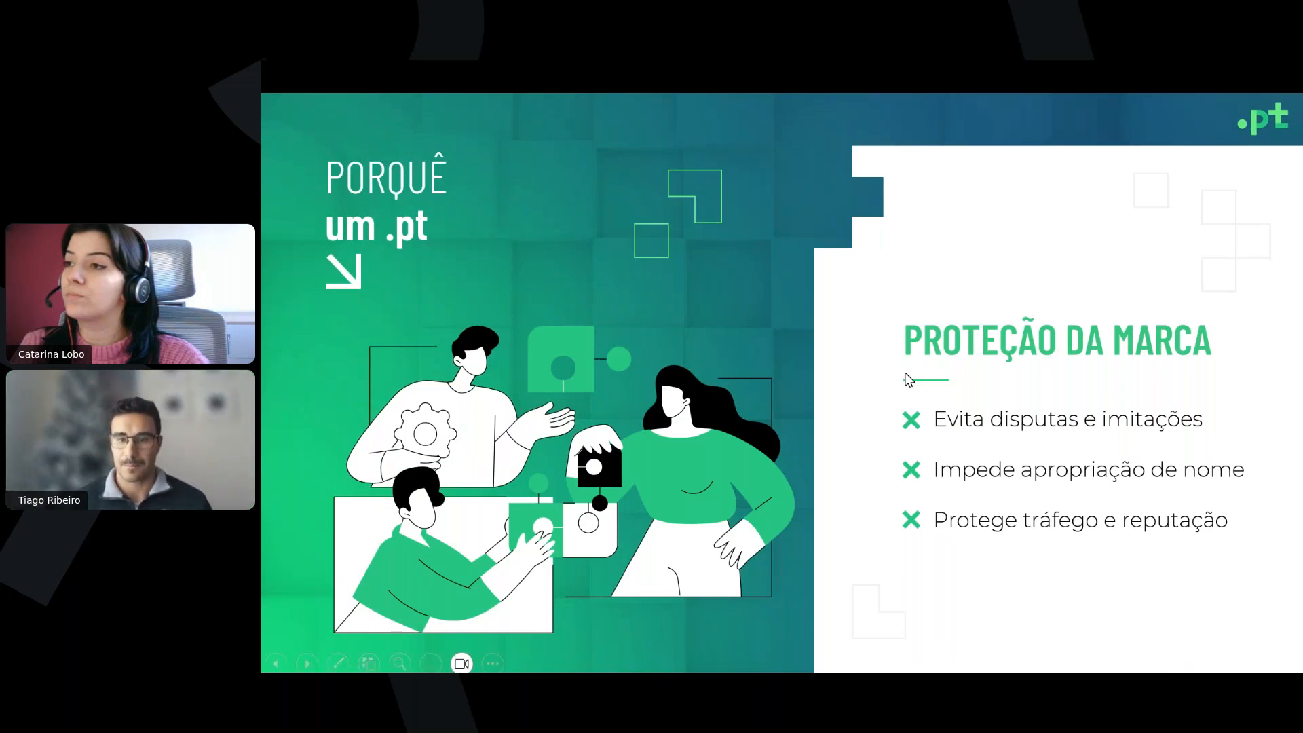
pyautogui.click(1033, 368)
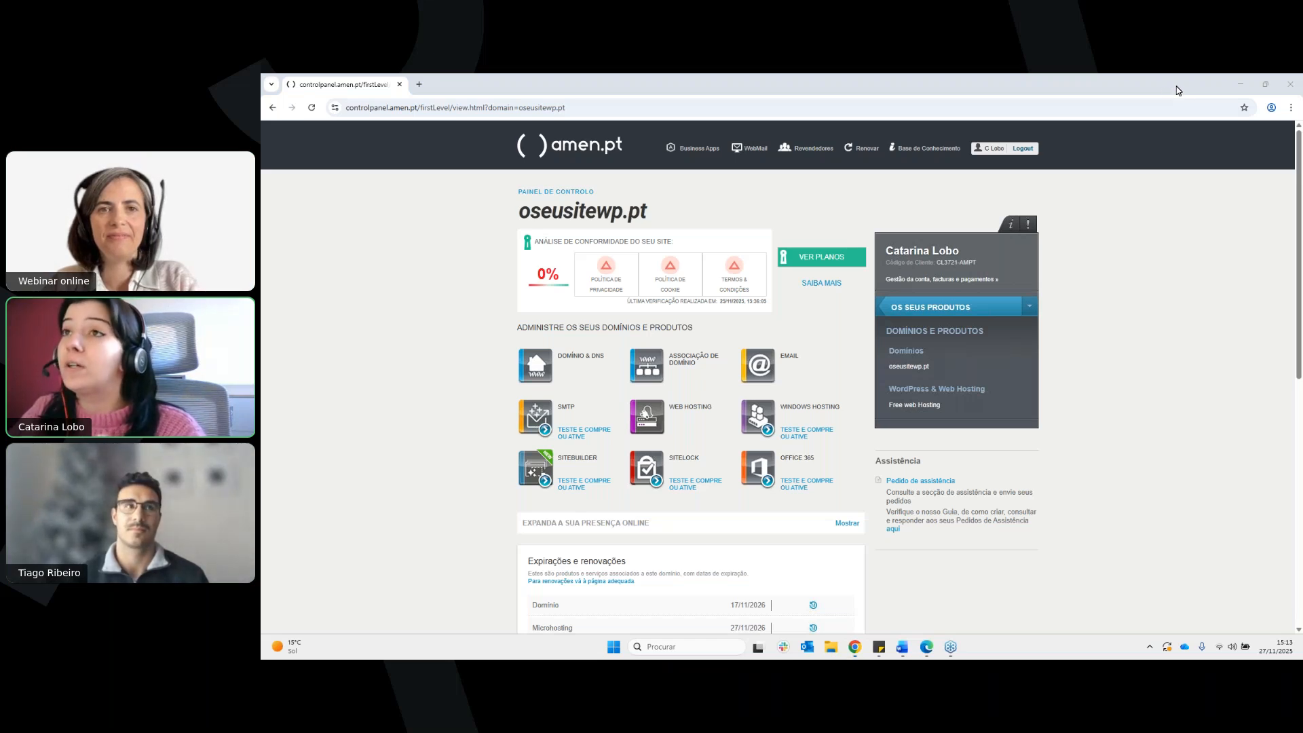
# Open the amen.pt home page in a new browser tab and go to its domain registration page
pyautogui.rightClick(577, 158)
pyautogui.click(601, 163)
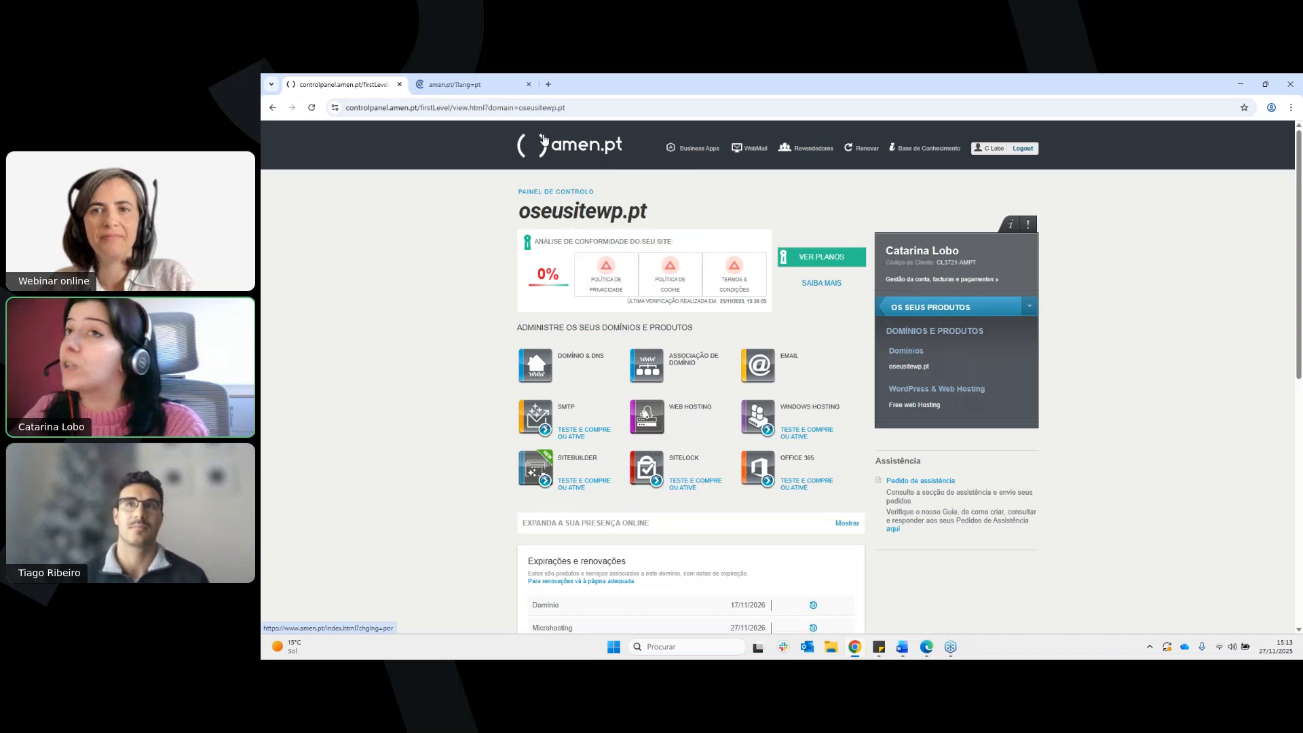
pyautogui.click(511, 86)
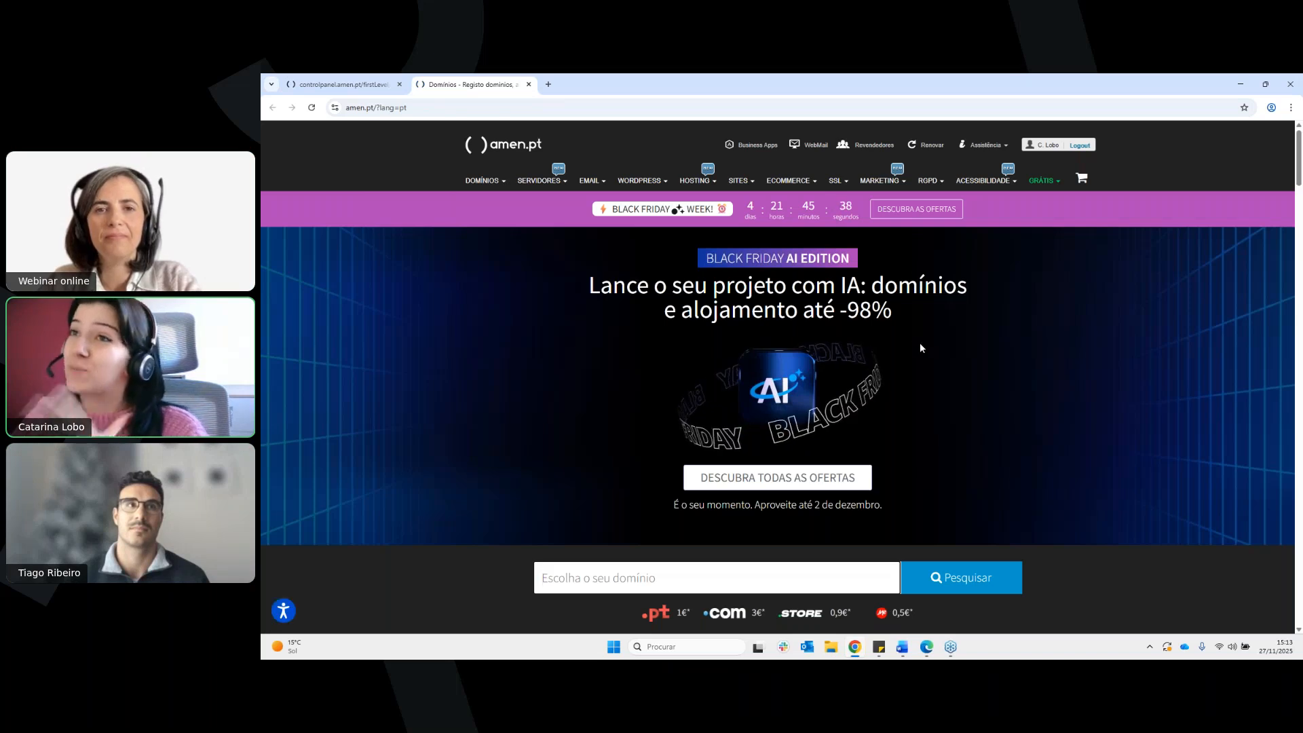
pyautogui.moveTo(499, 195)
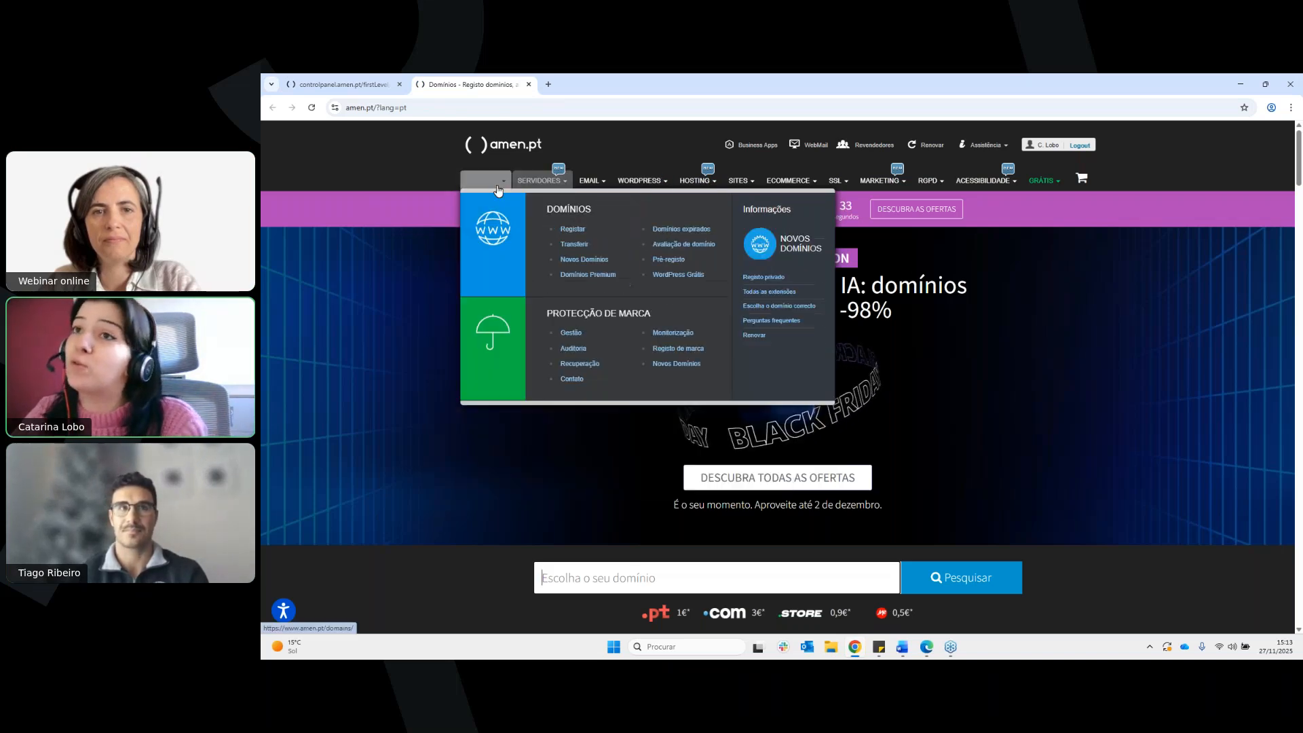
pyautogui.click(572, 229)
# Search for the availability of the domain oseuwebsitewp.pt
pyautogui.scroll(-1, 957, 295)
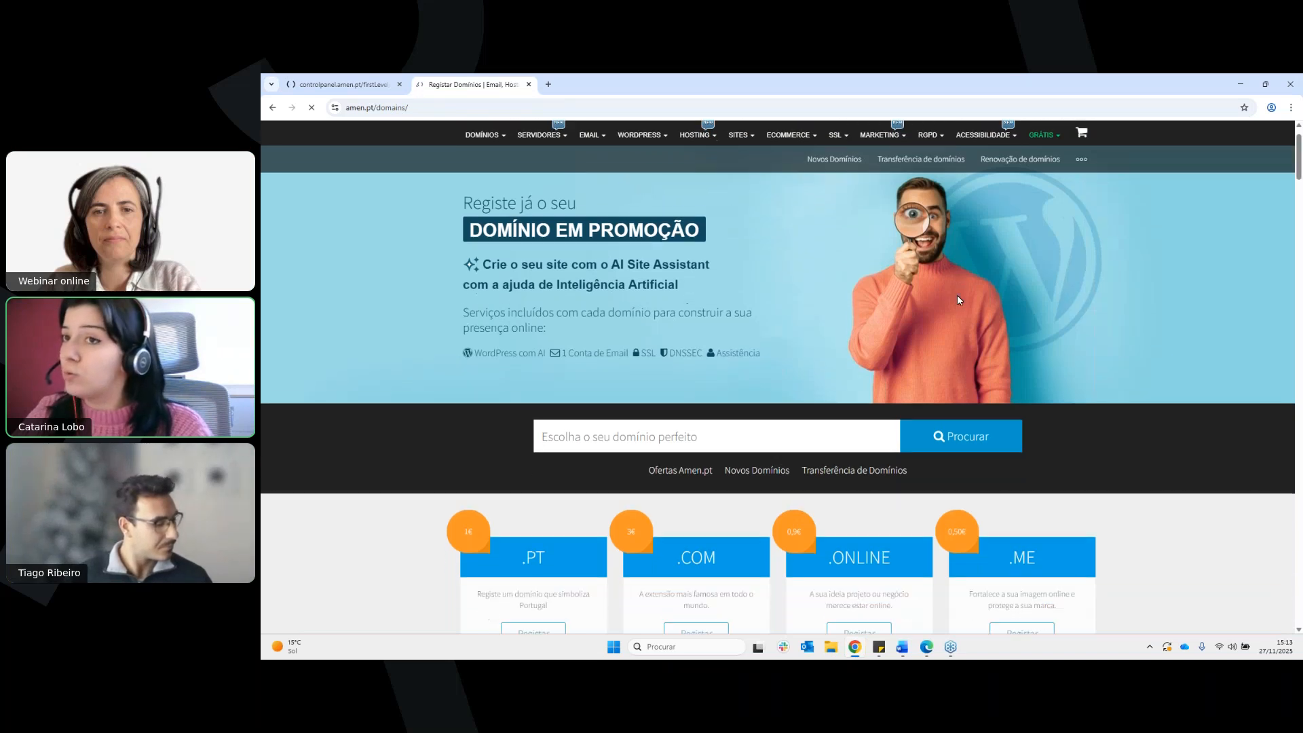
pyautogui.click(823, 429)
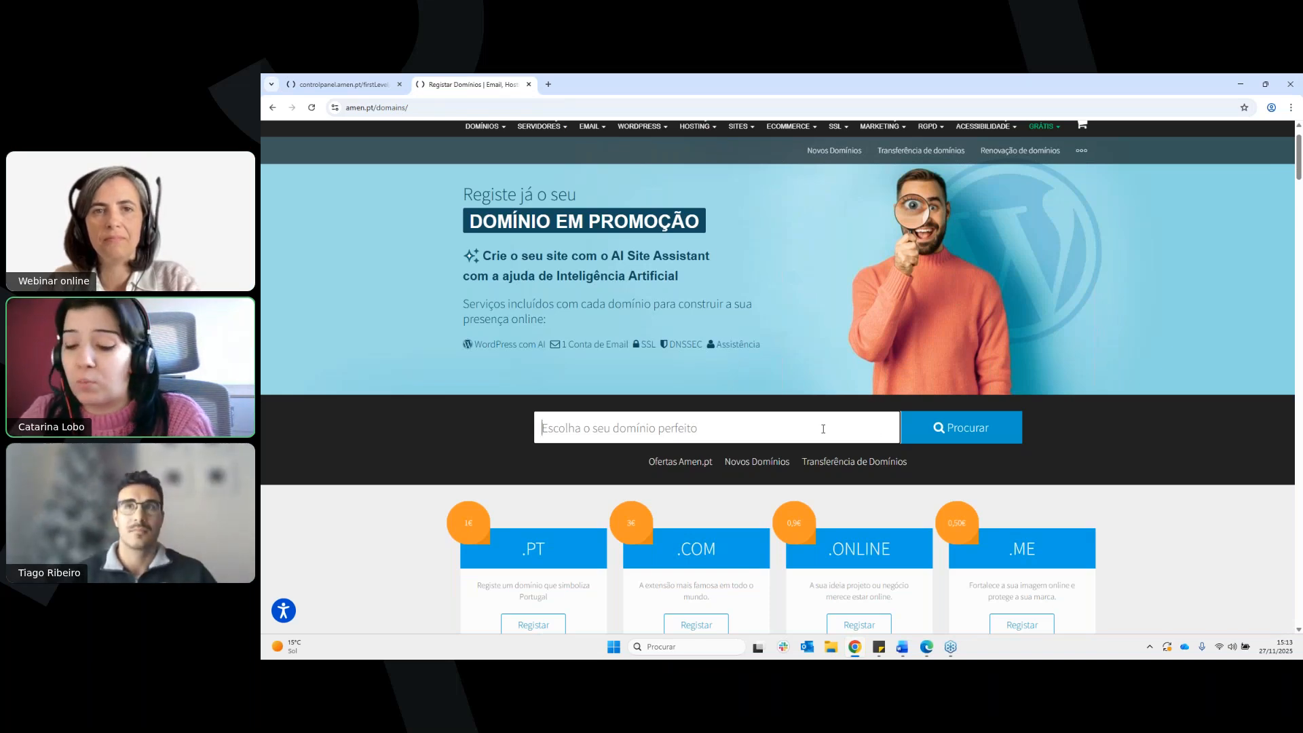
pyautogui.write('oseuweb')
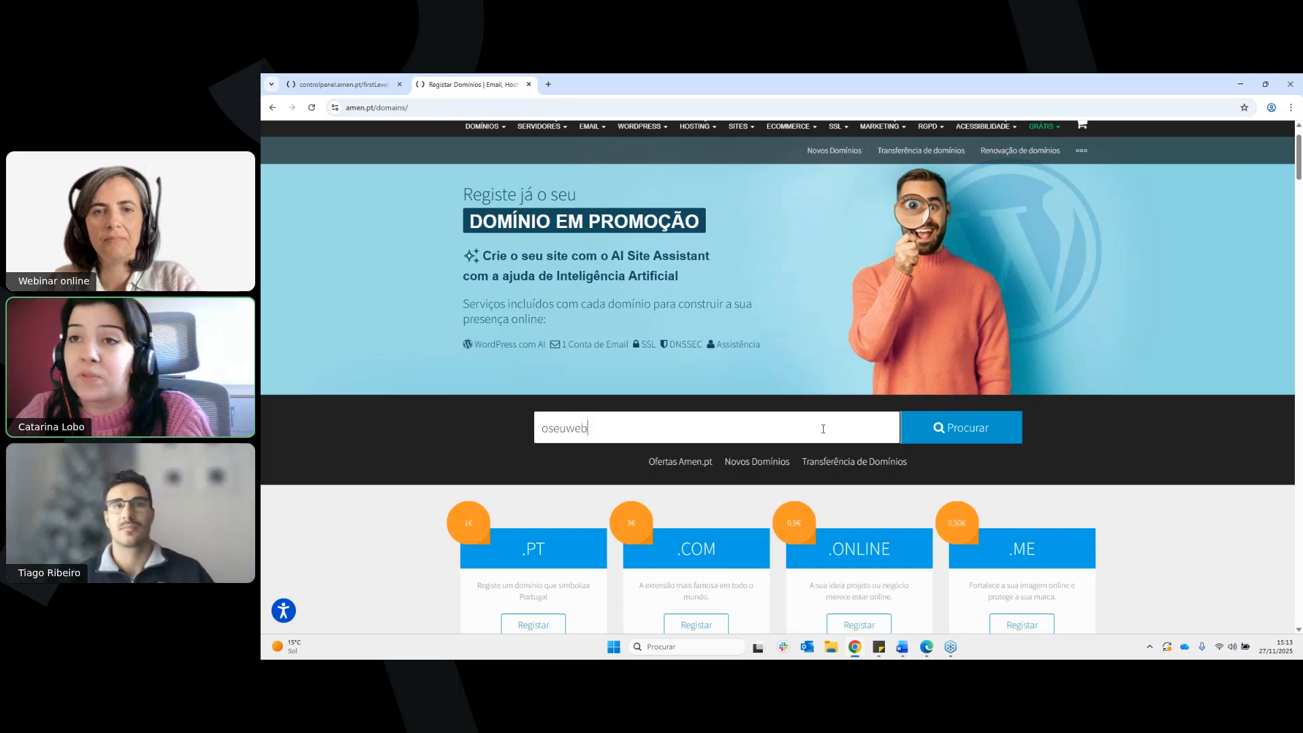
pyautogui.write('sitewp.pt')
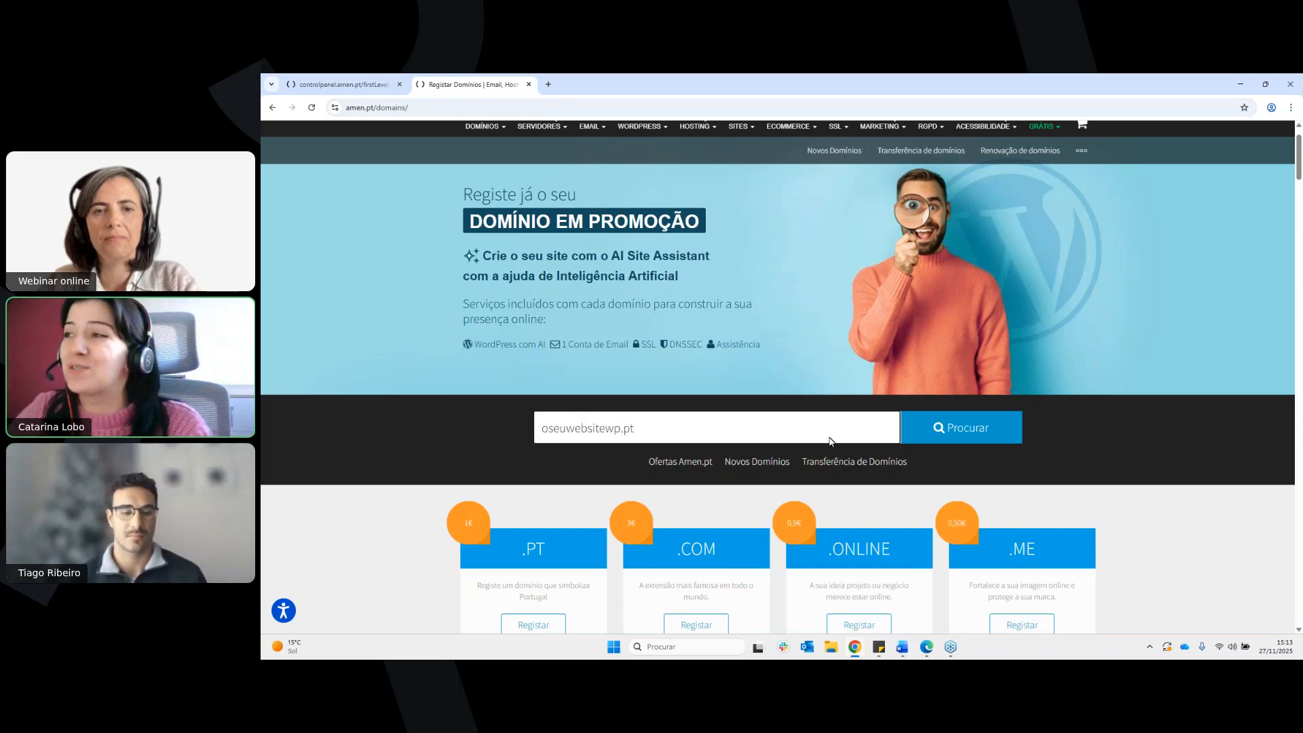
pyautogui.click(961, 434)
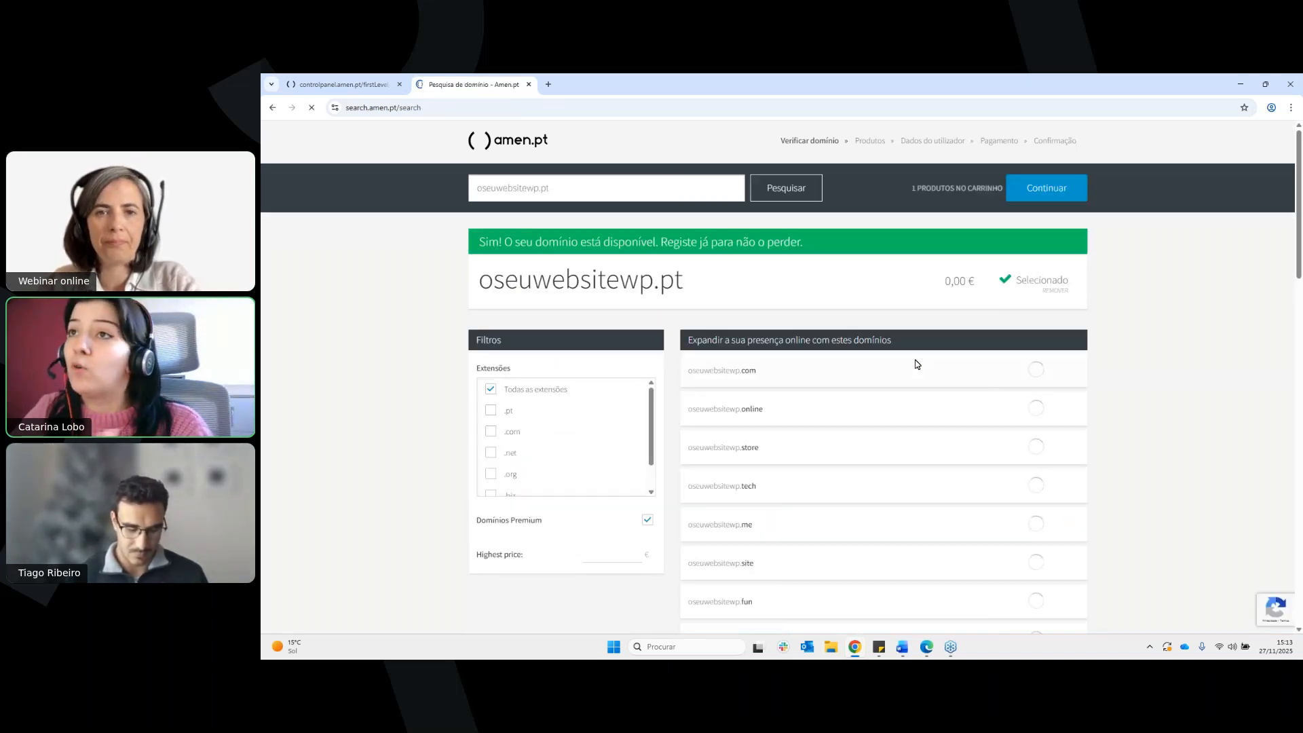
# Check the availability message for oseuwebsitewp.pt and continue the order with that domain selected
pyautogui.moveTo(479, 241); pyautogui.dragTo(814, 243)
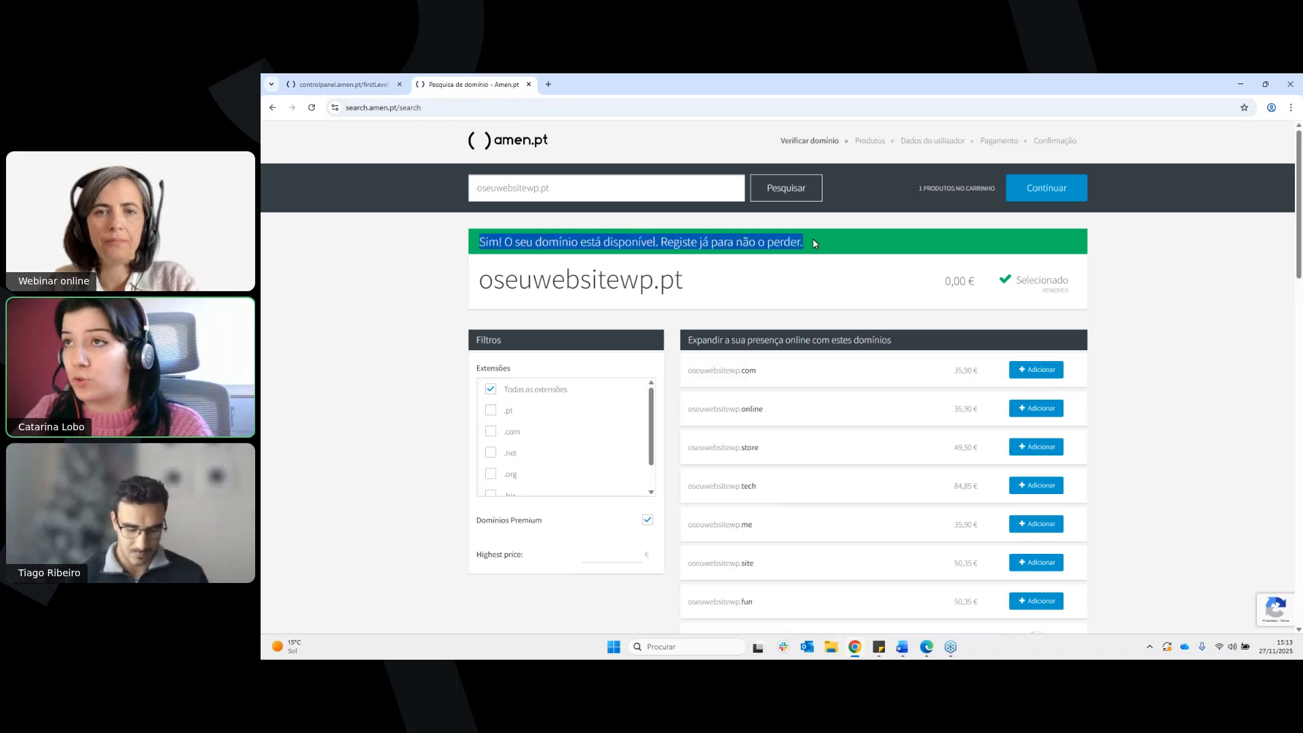
pyautogui.click(874, 253)
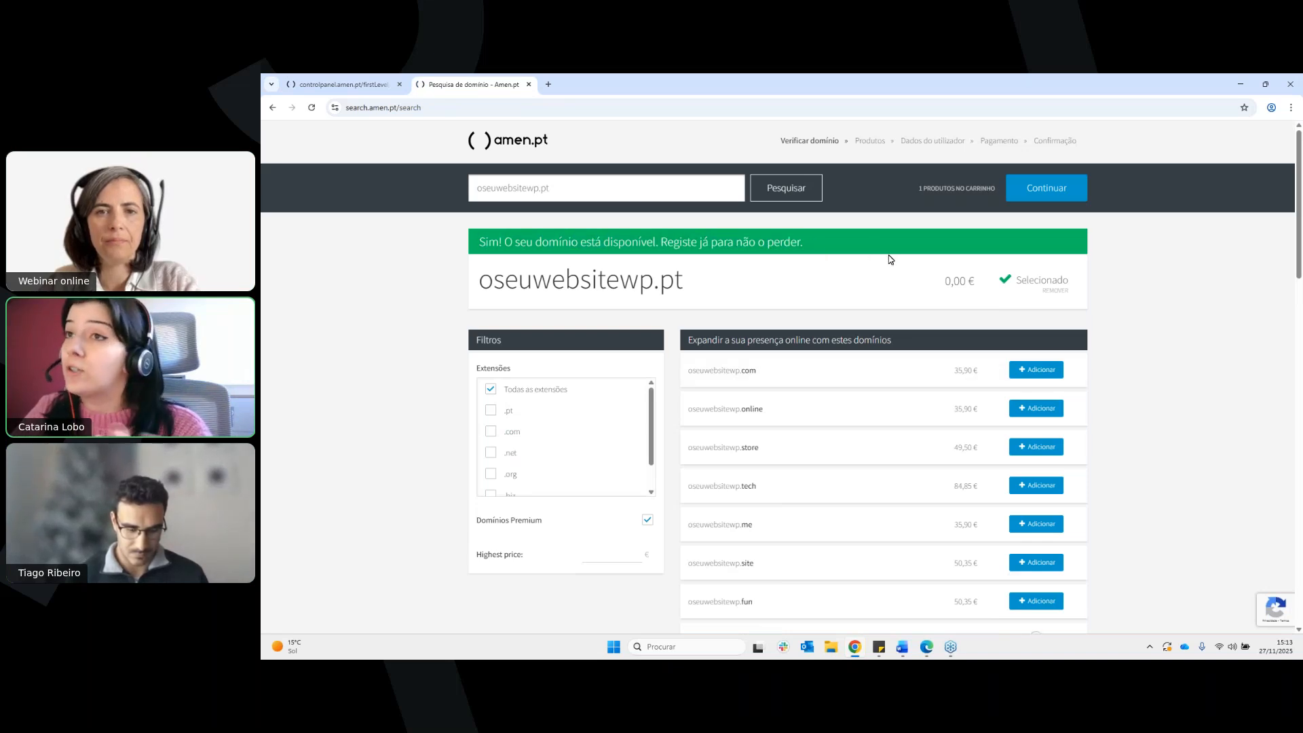
pyautogui.click(1049, 199)
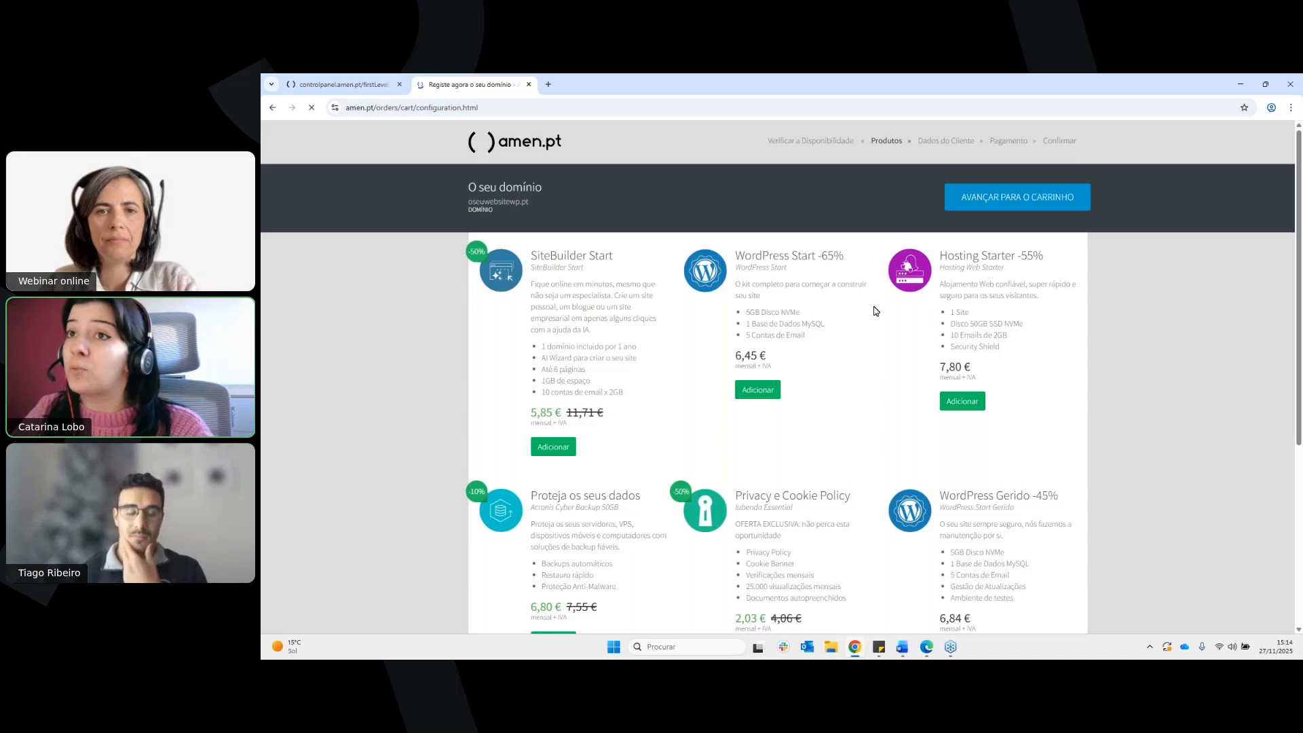
# Review the optional products offered with the domain and proceed to the cart without adding any
pyautogui.scroll(-1, 679, 407)
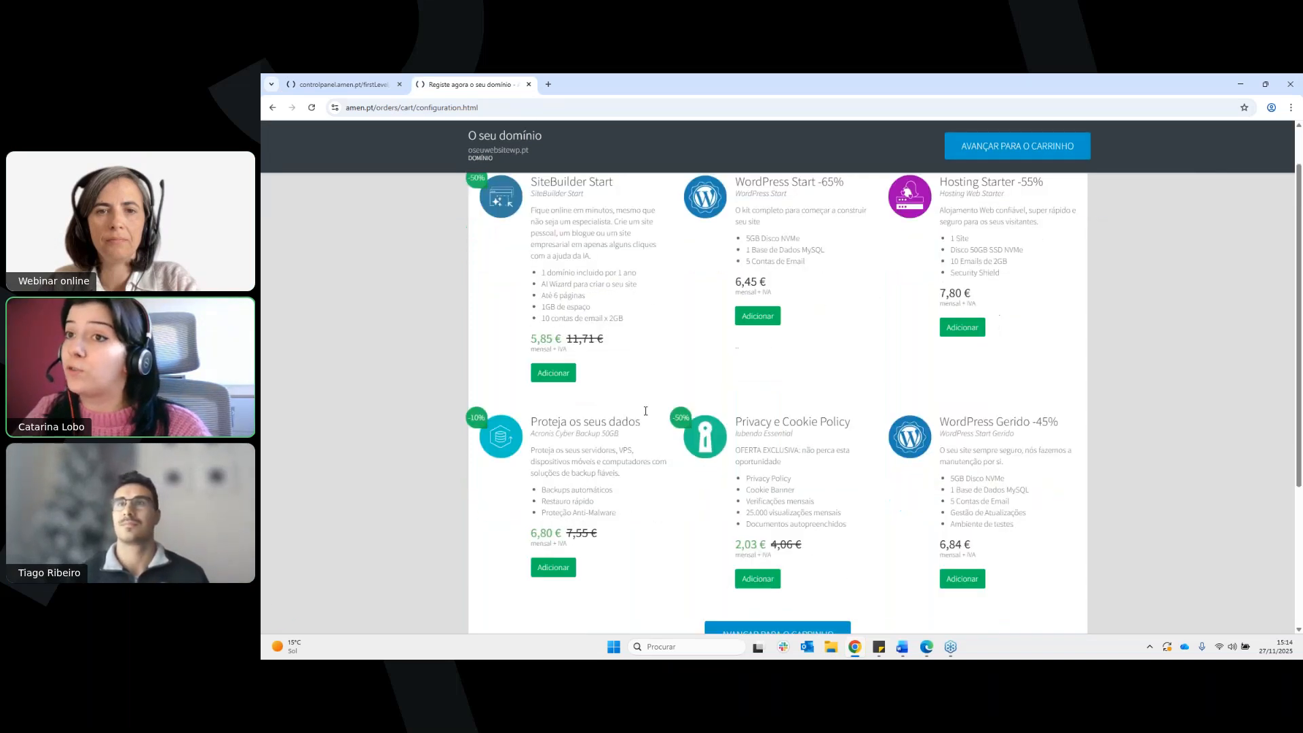
pyautogui.scroll(1, 892, 448)
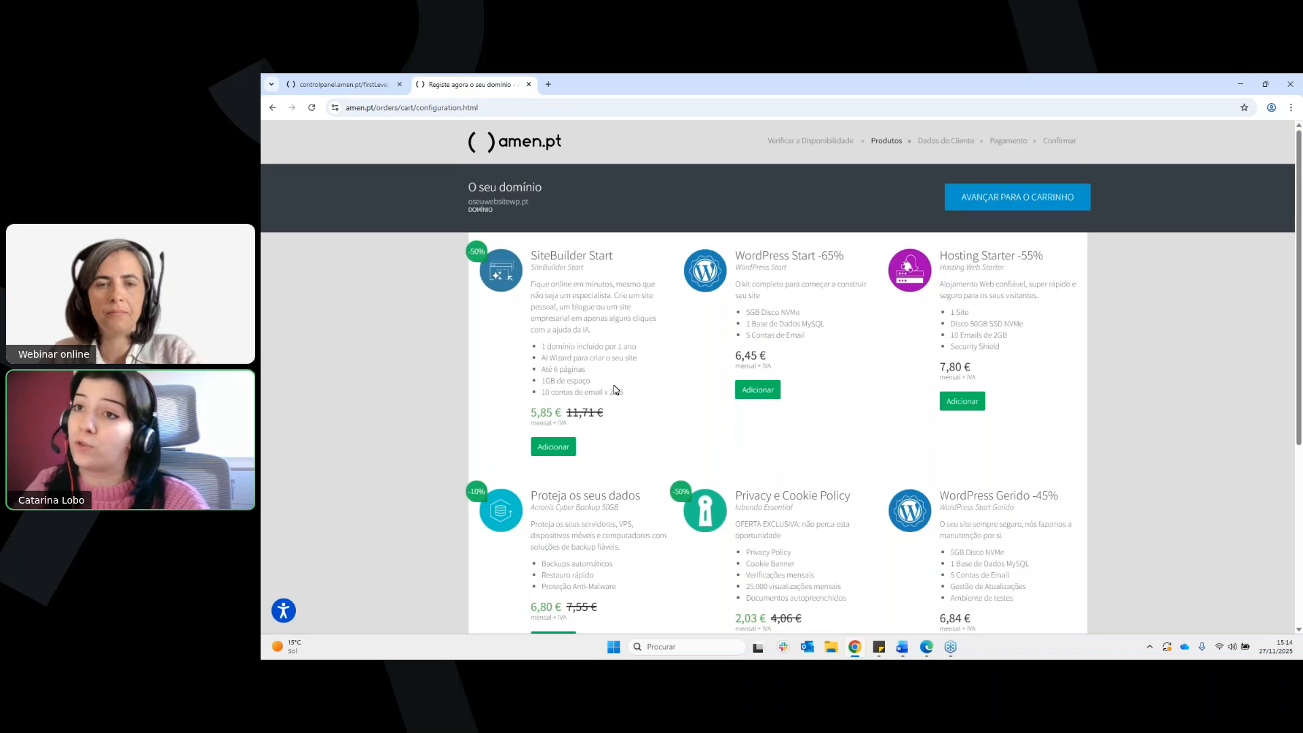
pyautogui.scroll(-1, 801, 379)
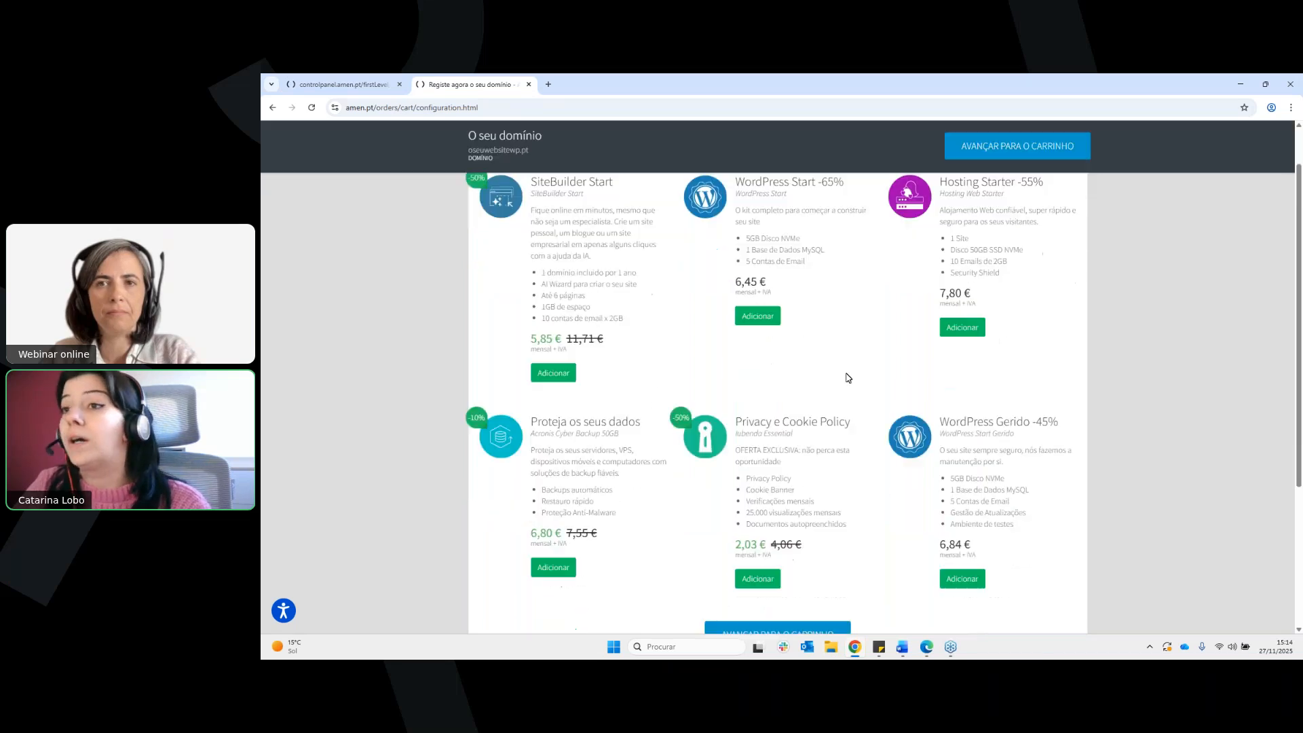
pyautogui.moveTo(749, 421); pyautogui.dragTo(789, 421)
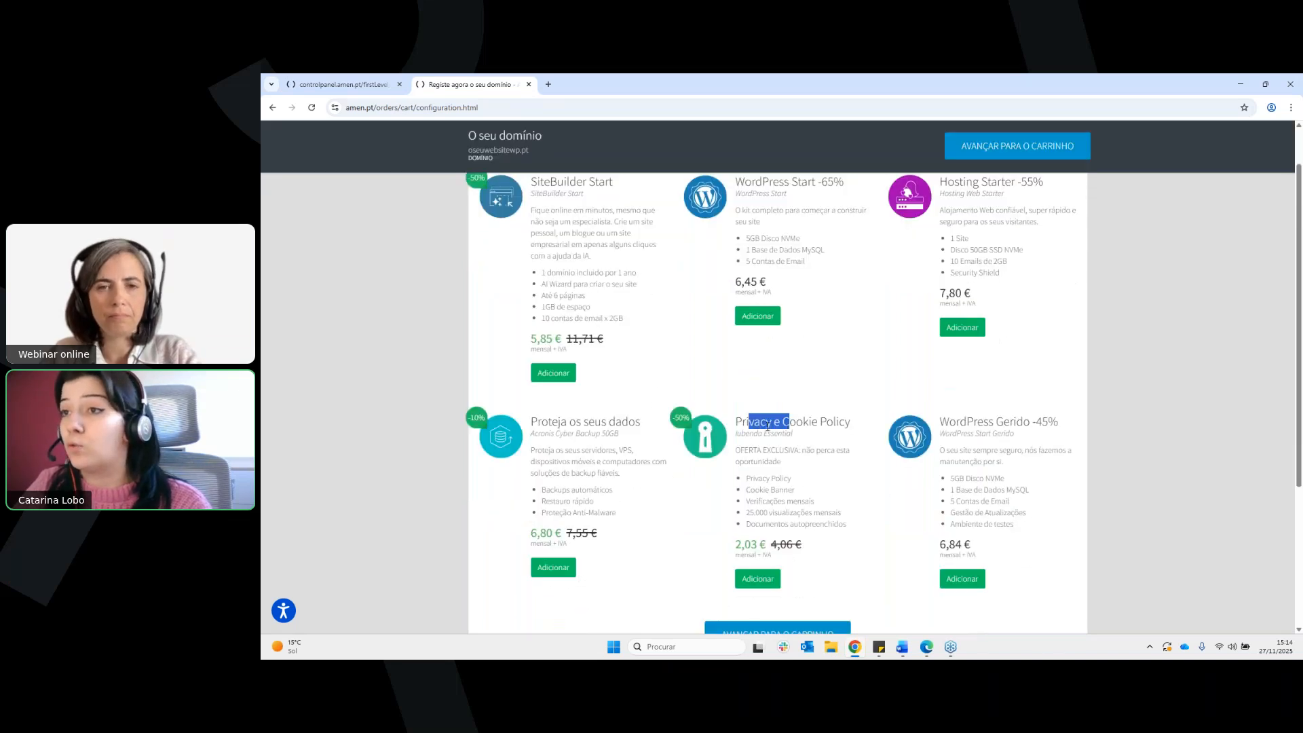
pyautogui.scroll(1, 763, 457)
pyautogui.moveTo(532, 501); pyautogui.dragTo(641, 502)
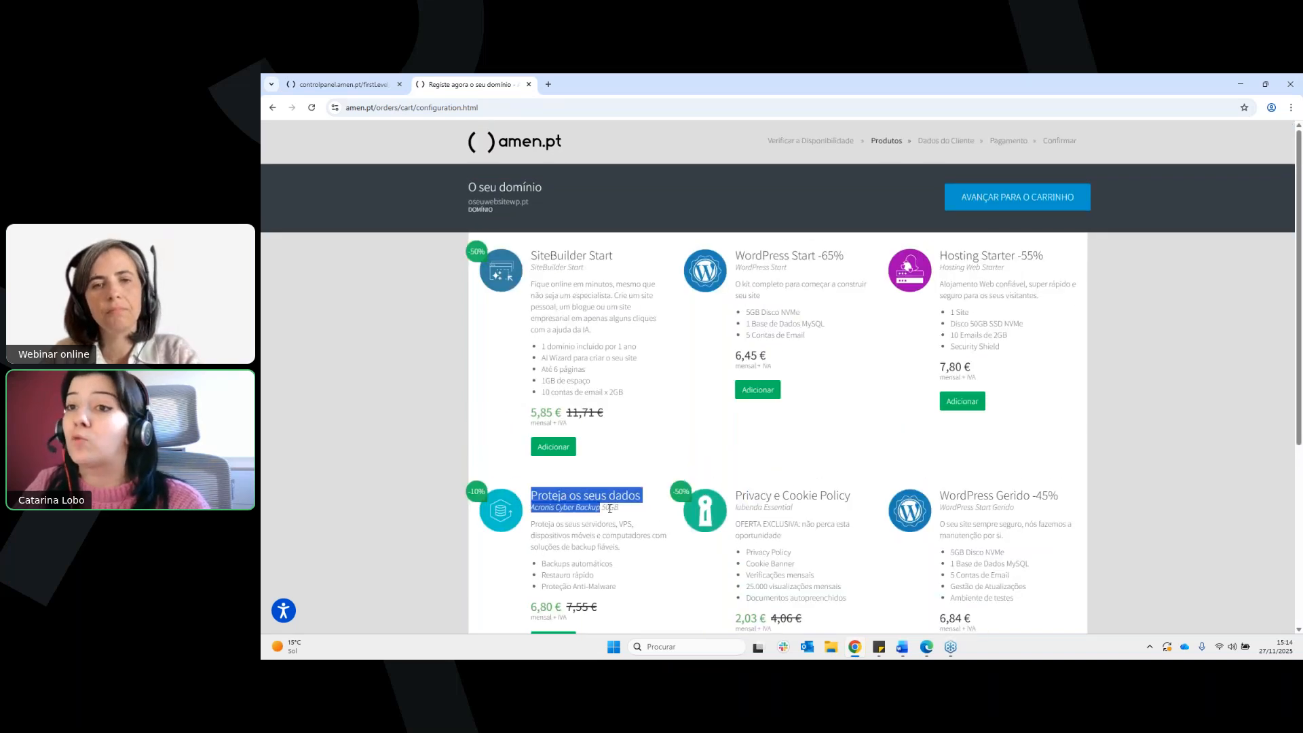
pyautogui.click(627, 515)
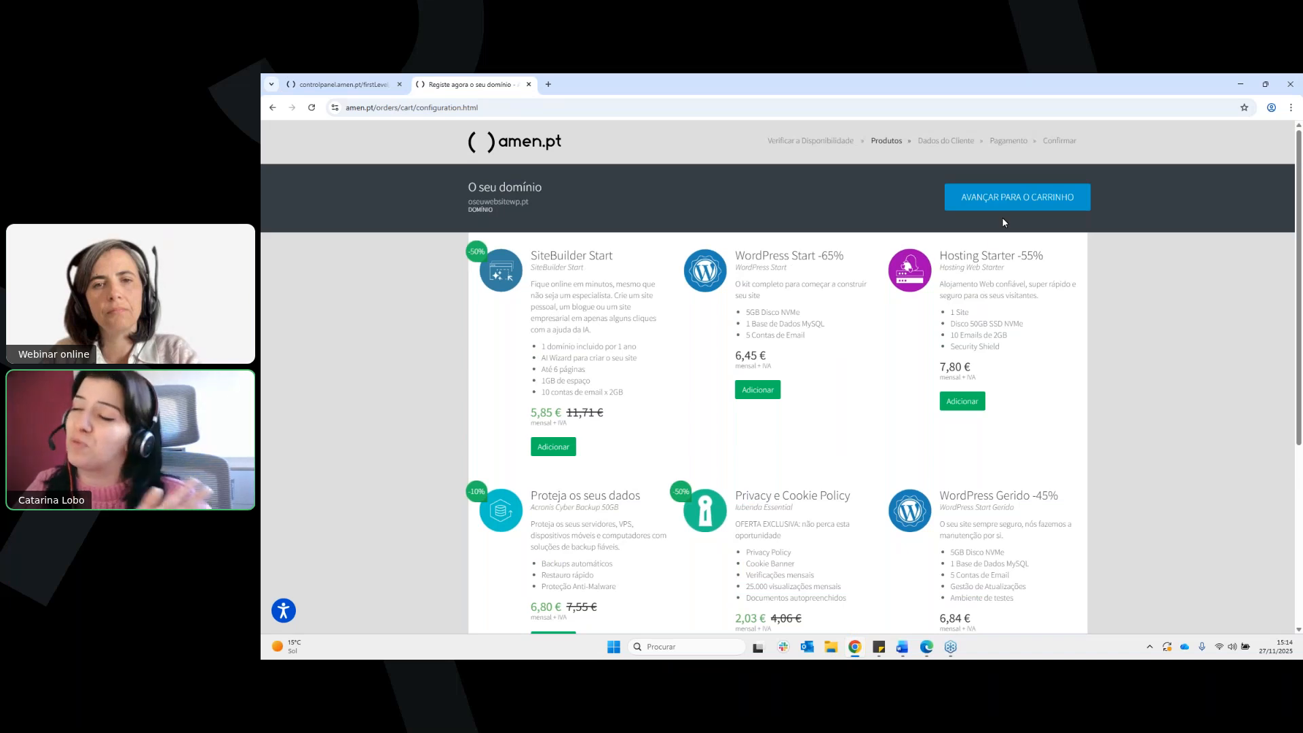
pyautogui.click(1022, 204)
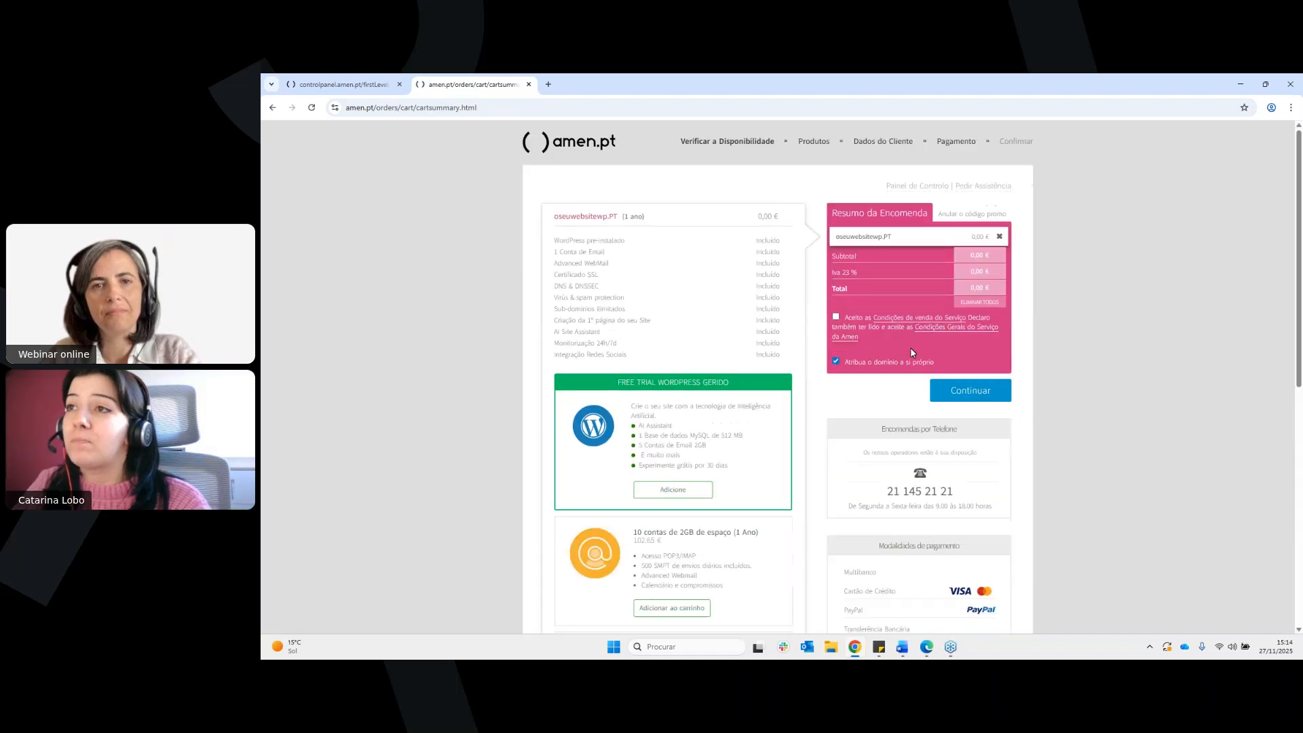
# Cancel the promotional code in the order summary and apply the code FREEPT
pyautogui.click(972, 214)
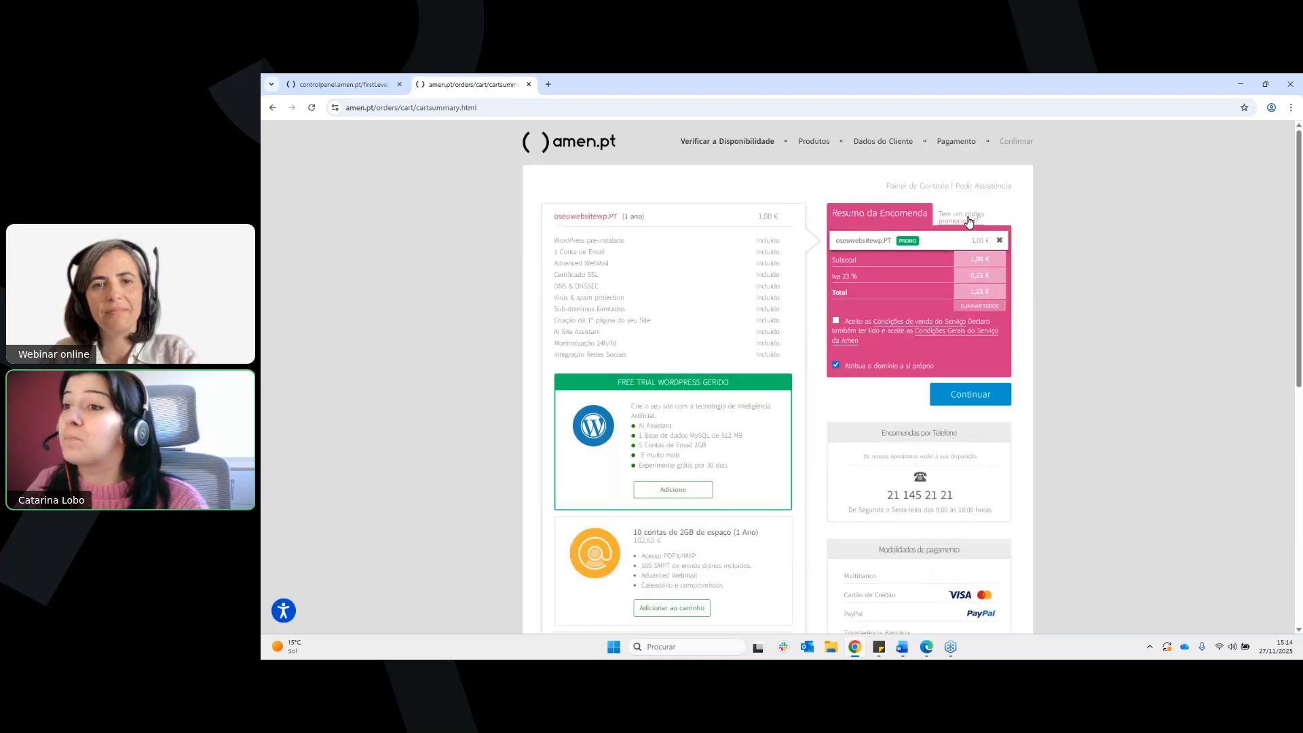
pyautogui.click(969, 220)
pyautogui.click(848, 242)
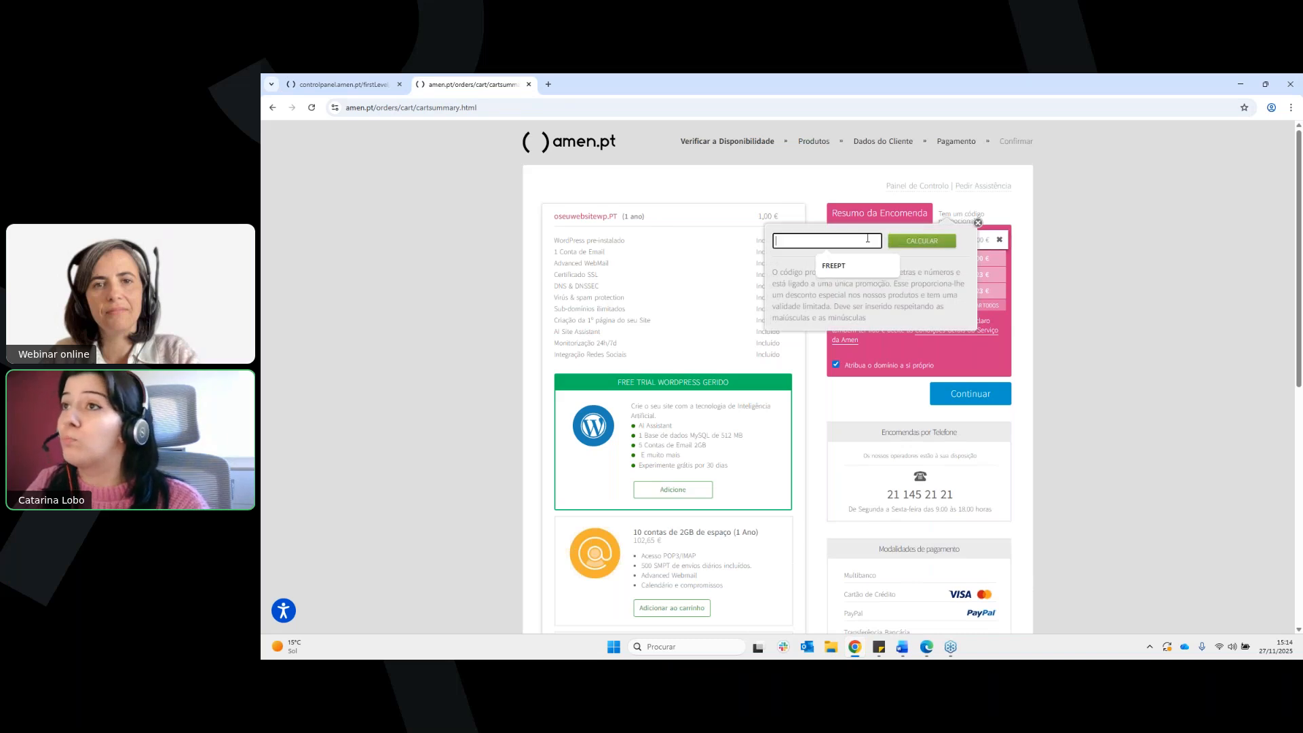
pyautogui.click(842, 265)
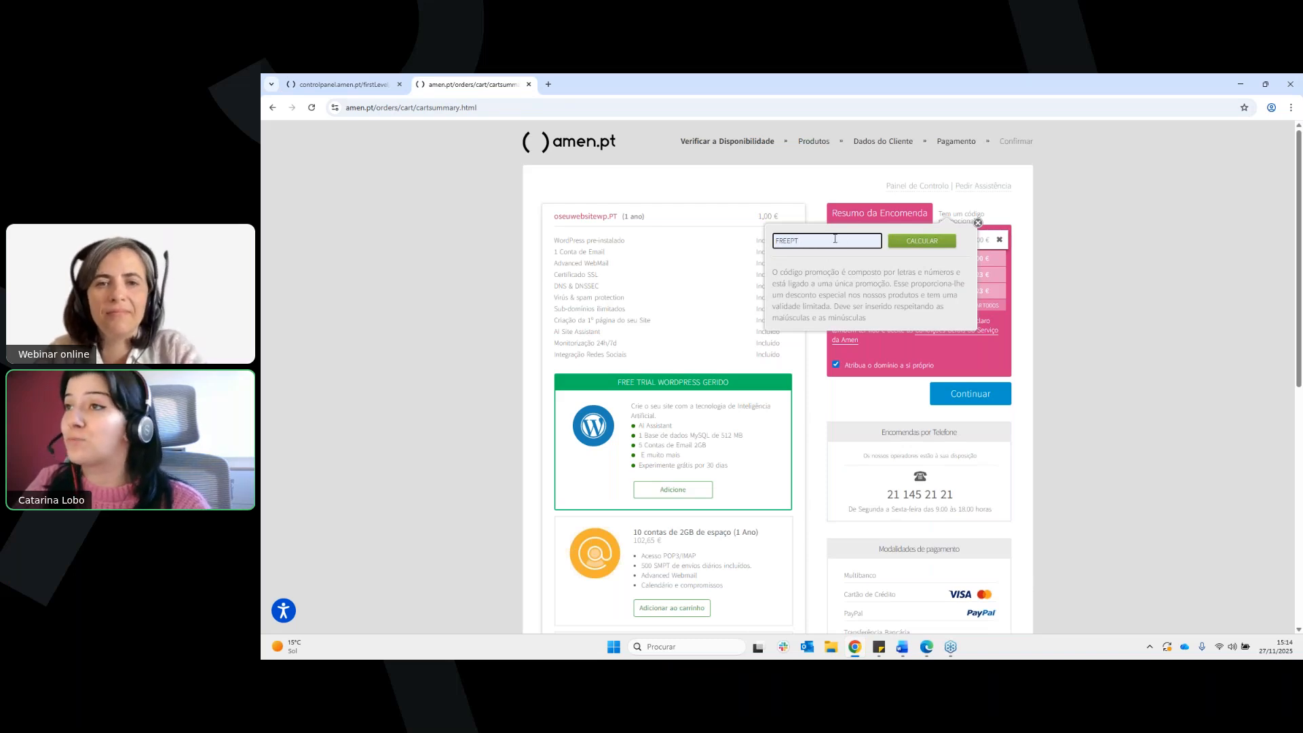
pyautogui.click(911, 243)
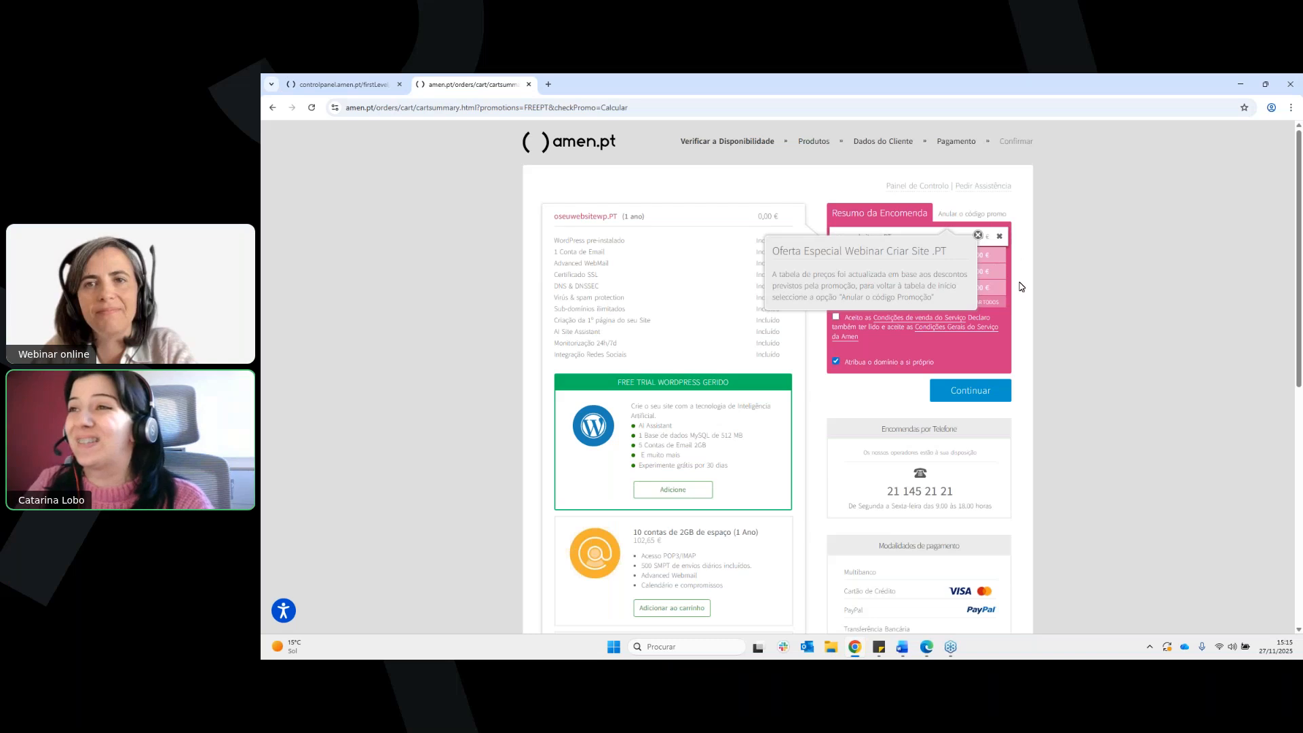
# Read the special offer notice about the applied promotion and dismiss it
pyautogui.moveTo(772, 250); pyautogui.dragTo(950, 254)
pyautogui.doubleClick(789, 274)
pyautogui.moveTo(795, 274); pyautogui.dragTo(943, 295)
pyautogui.click(945, 290)
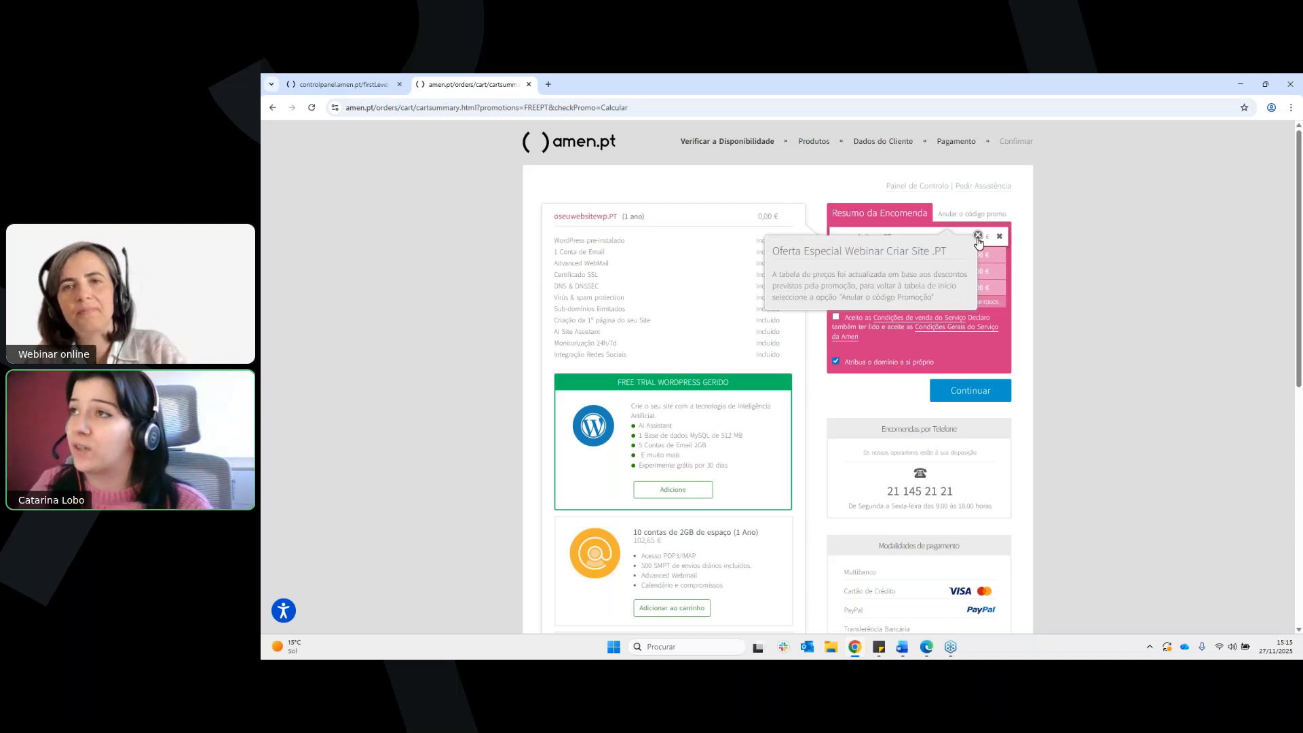
pyautogui.click(978, 235)
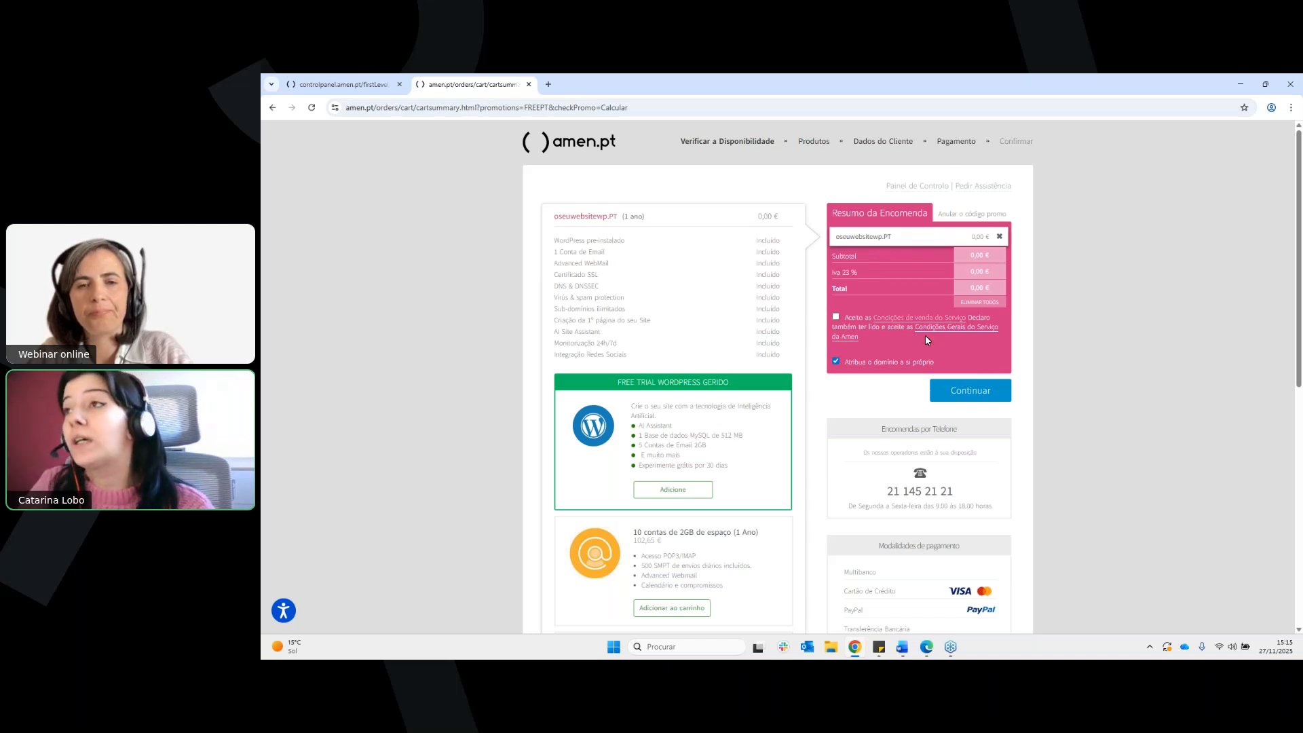
# Close the order tab, select the domain oseusitewp.pt in the control panel and open its web hosting management
pyautogui.click(529, 84)
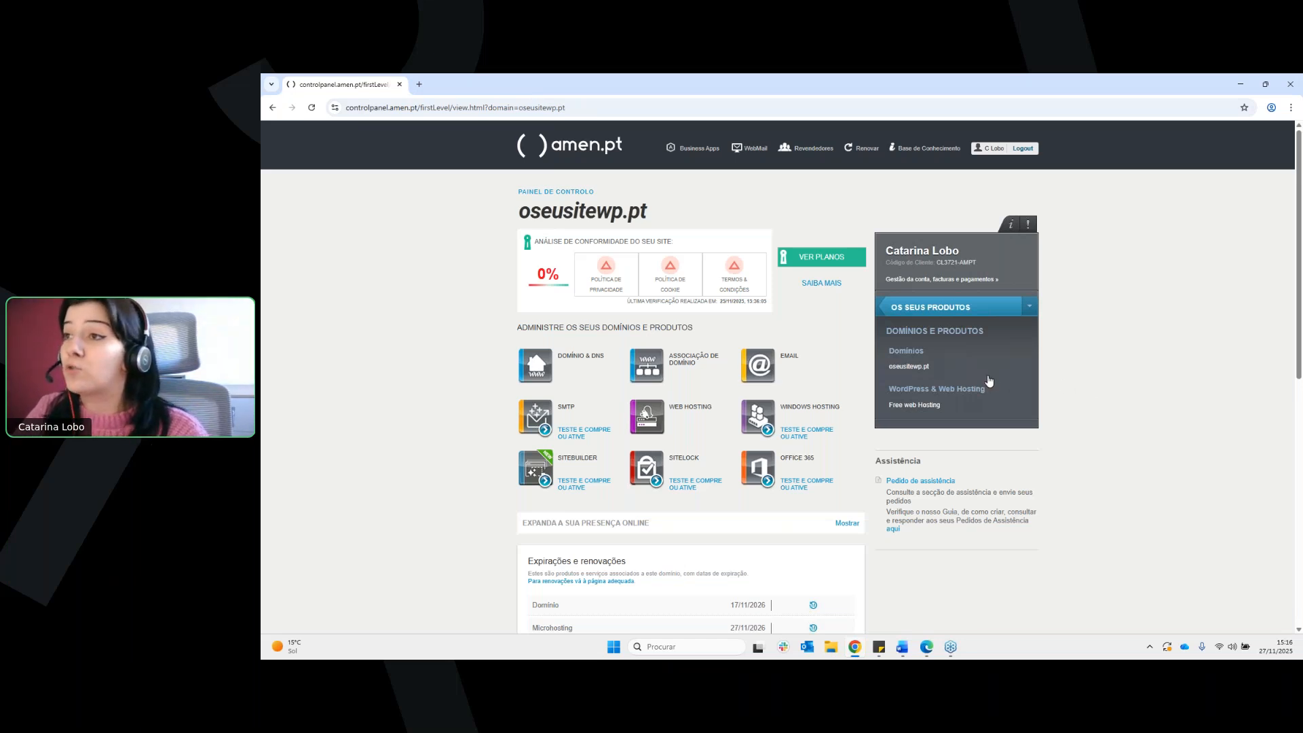
pyautogui.click(928, 369)
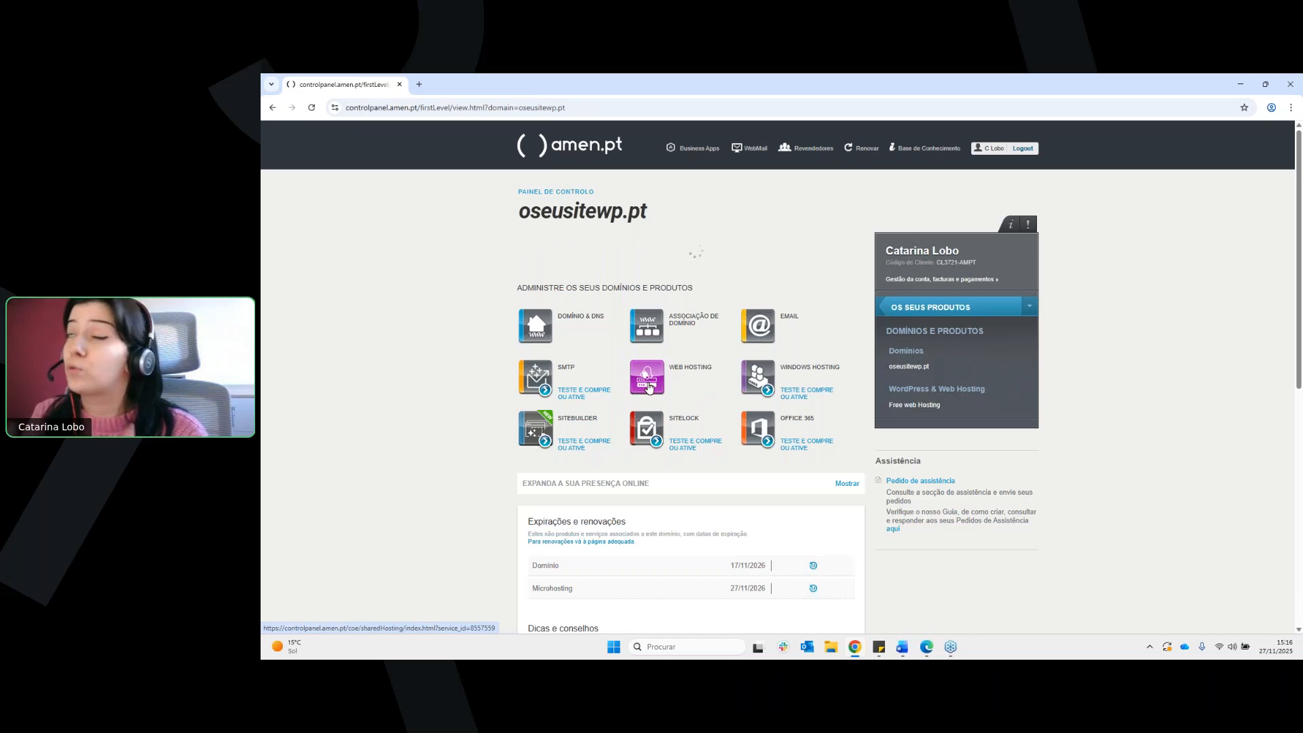
pyautogui.click(649, 388)
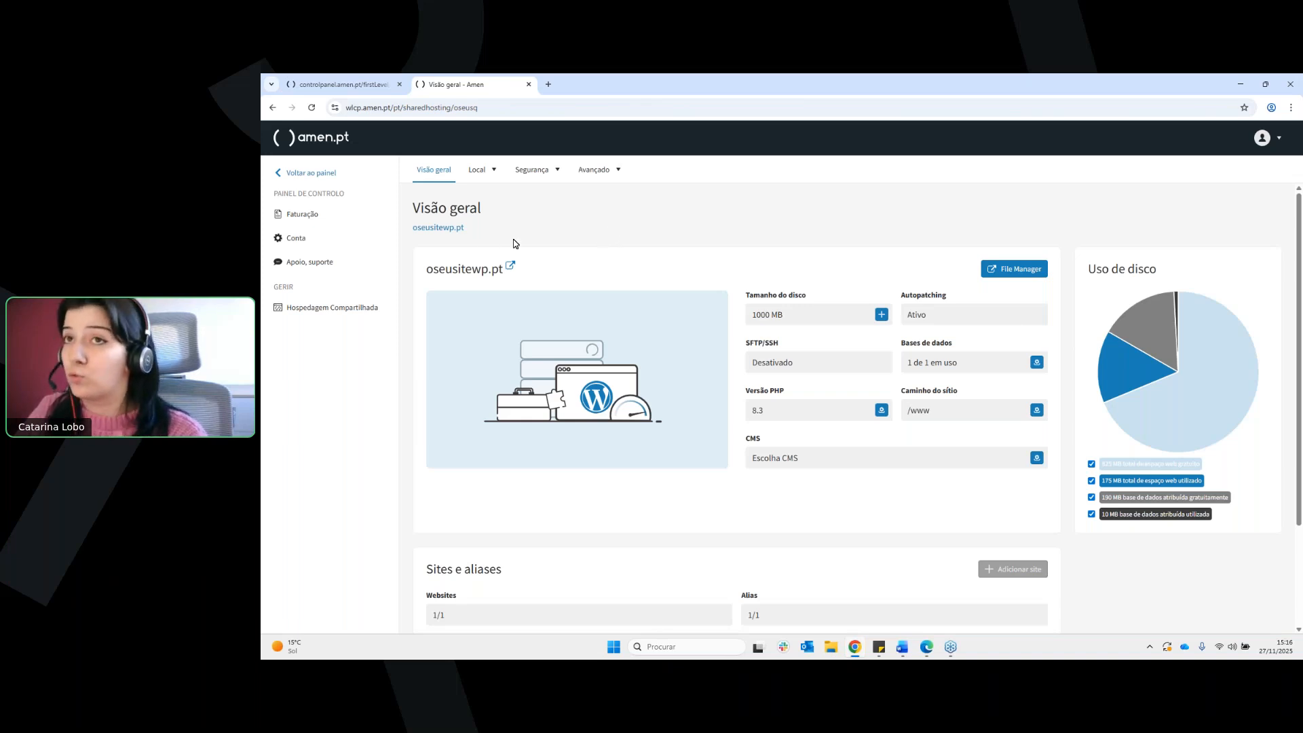
# Open the oseusitewp.pt website from the hosting overview and go to its /wp-admin dashboard
pyautogui.click(456, 234)
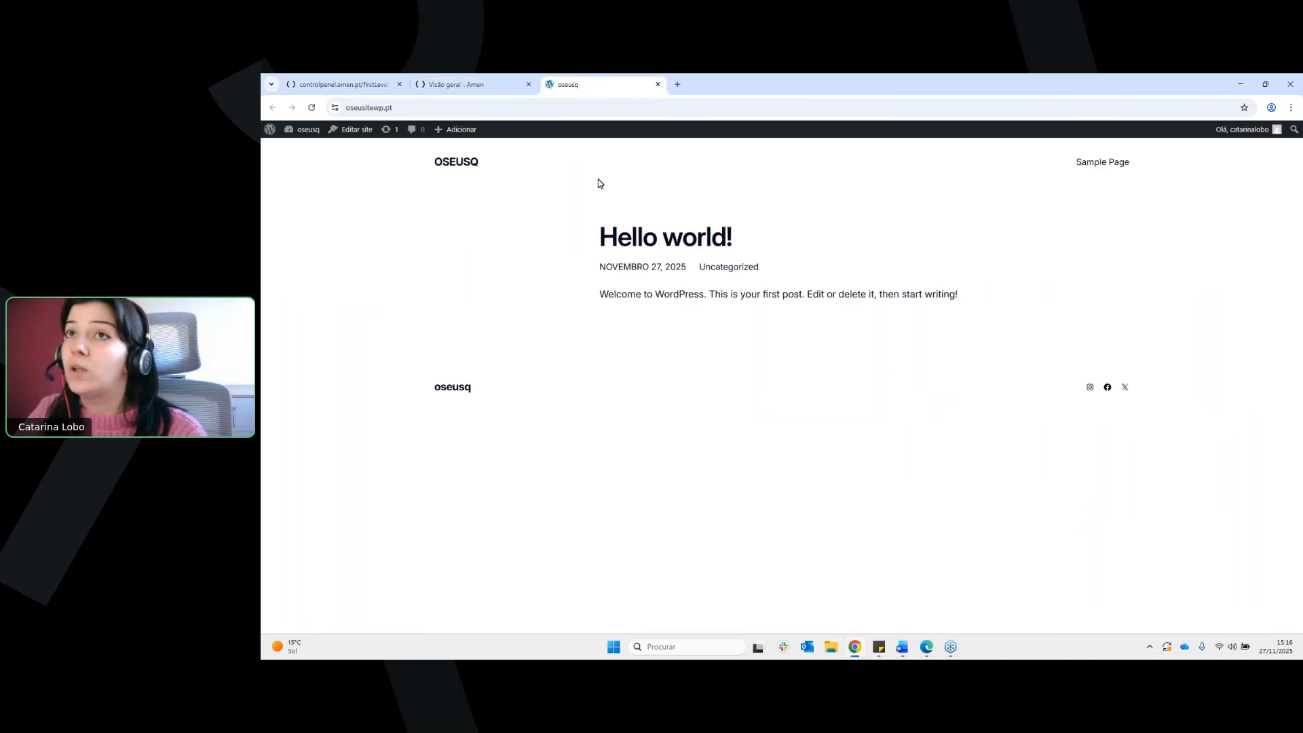
pyautogui.click(604, 109)
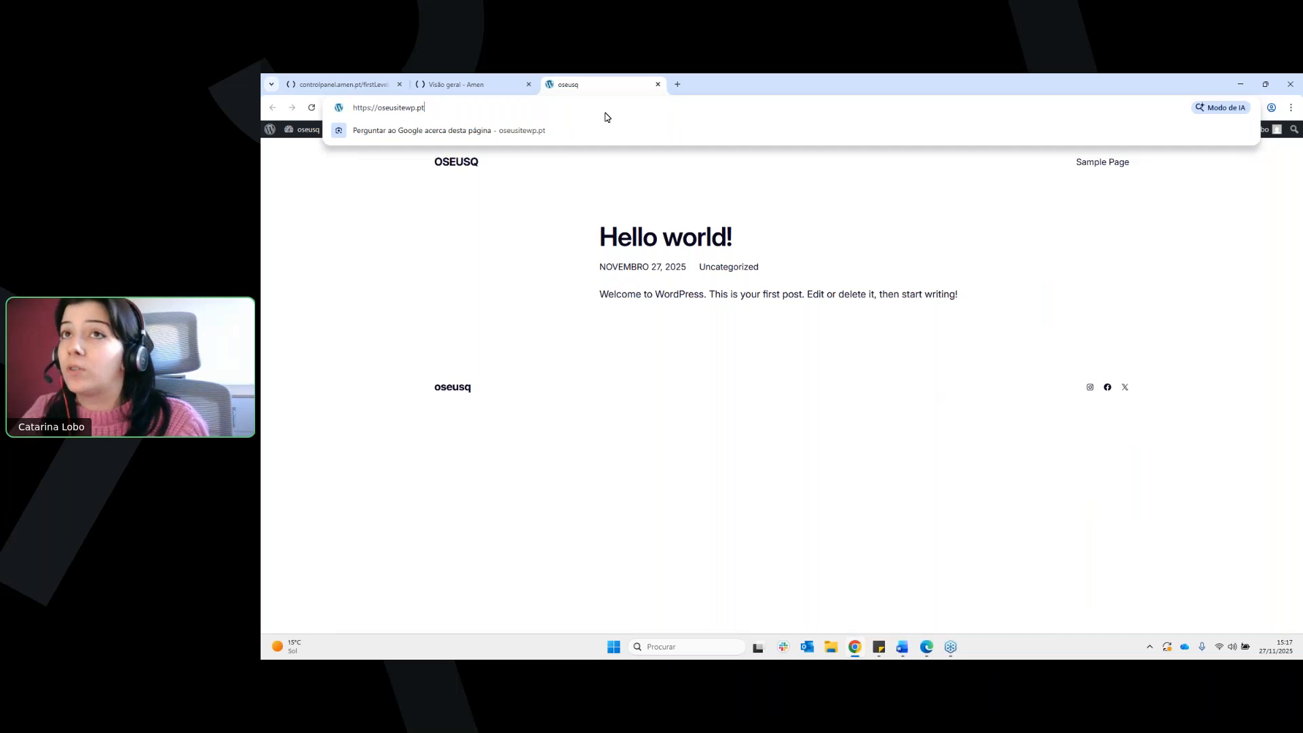
pyautogui.write('/wp-admin')
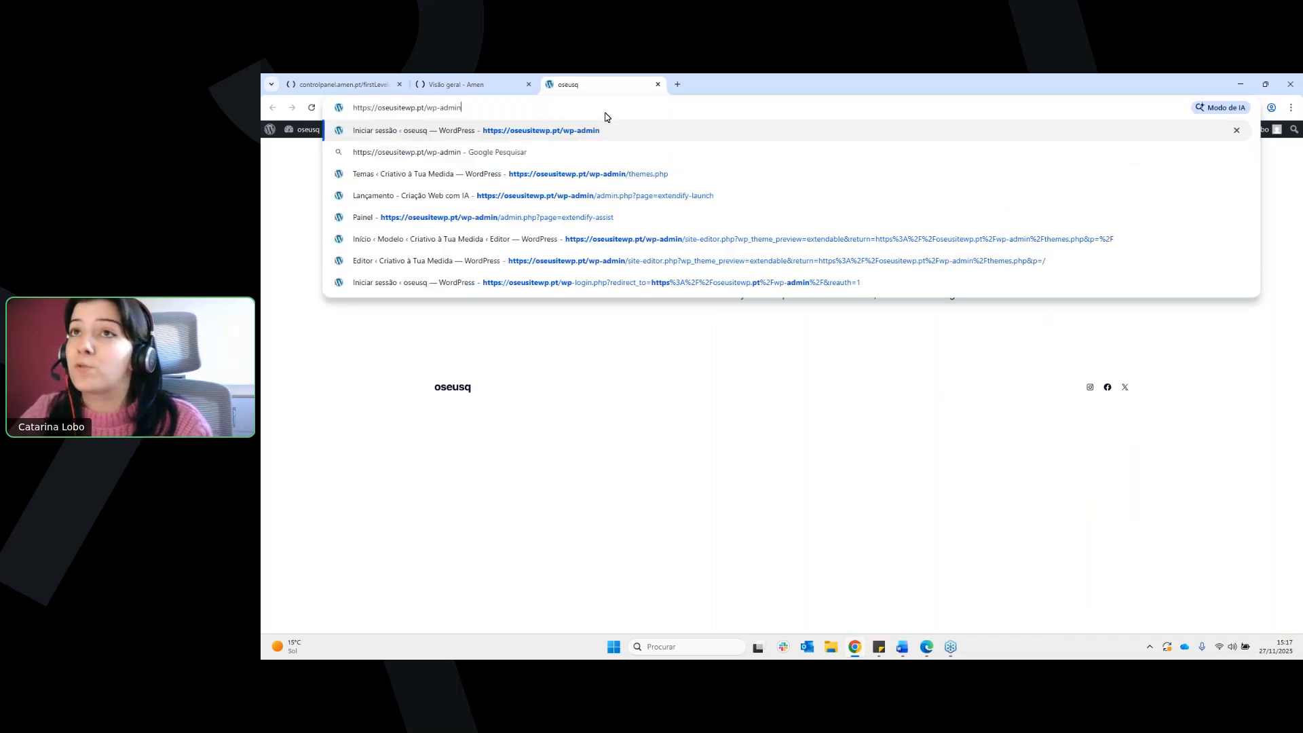
pyautogui.press('Return')
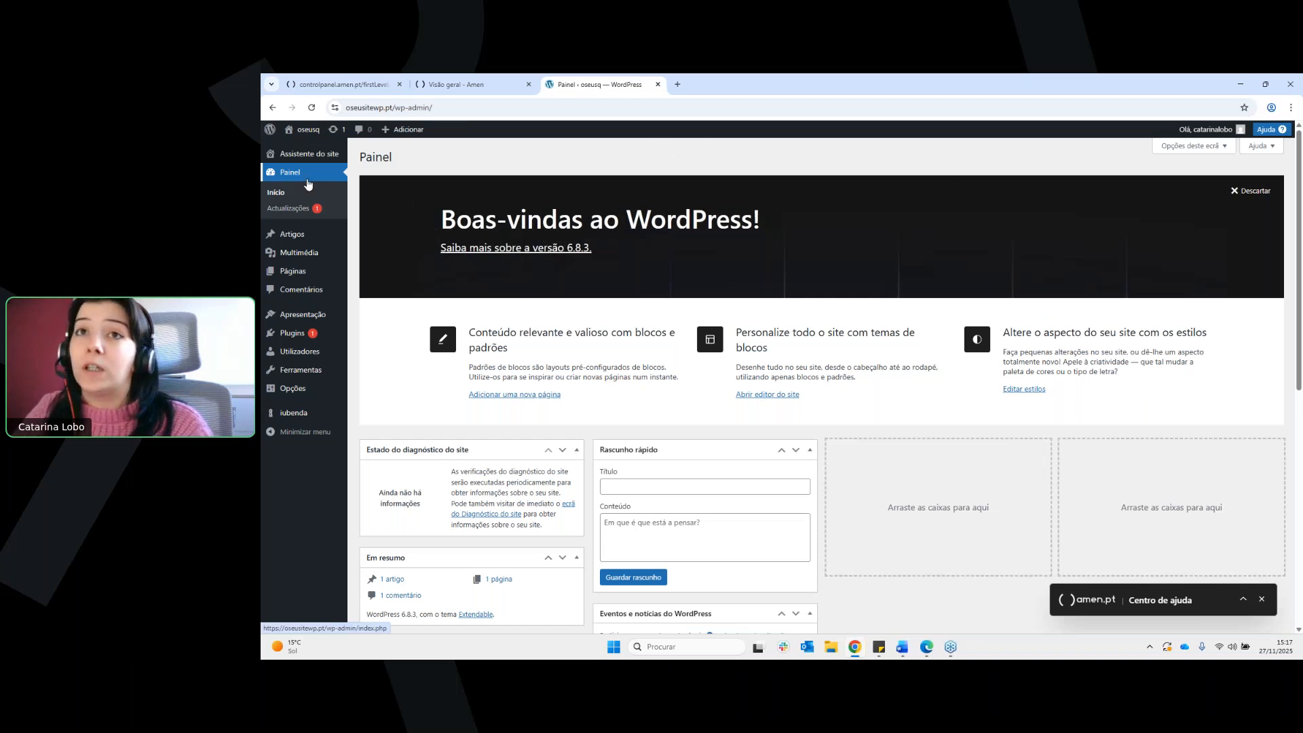
# Open the WordPress site assistant and start adding the site details for the site builder
pyautogui.click(316, 156)
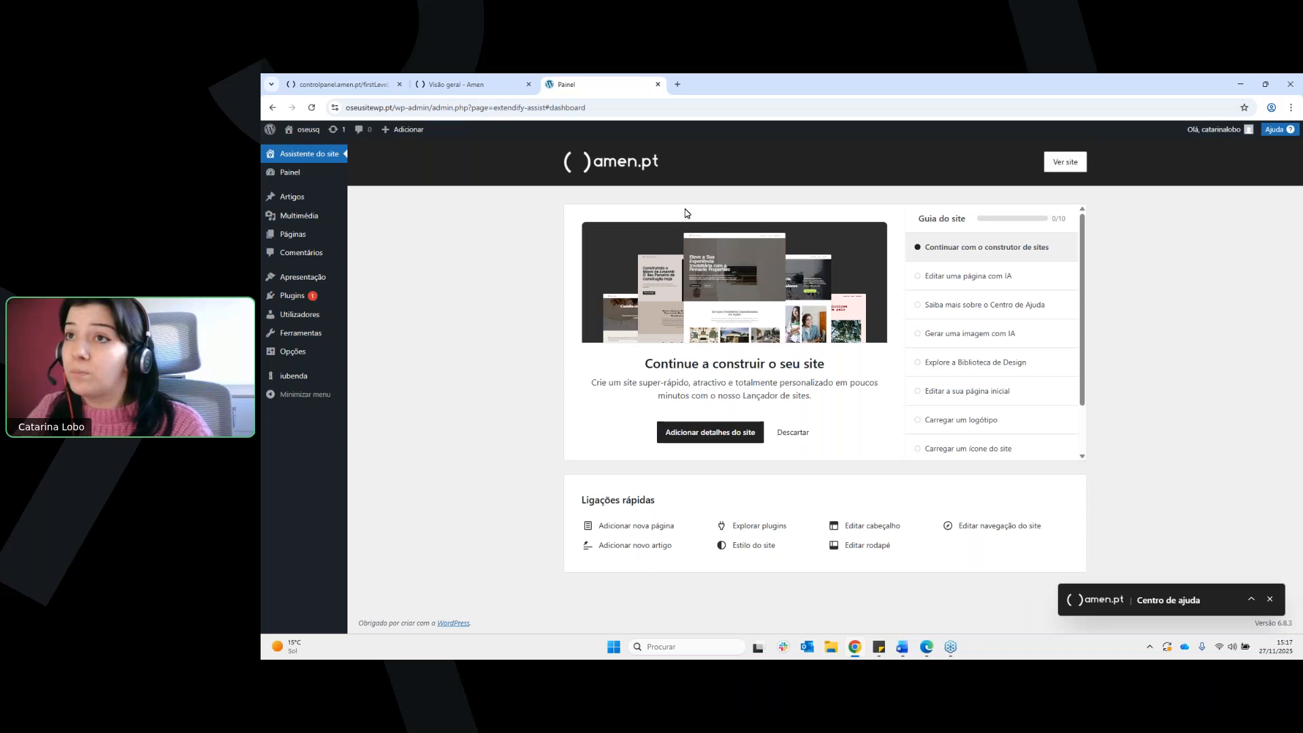
pyautogui.click(724, 438)
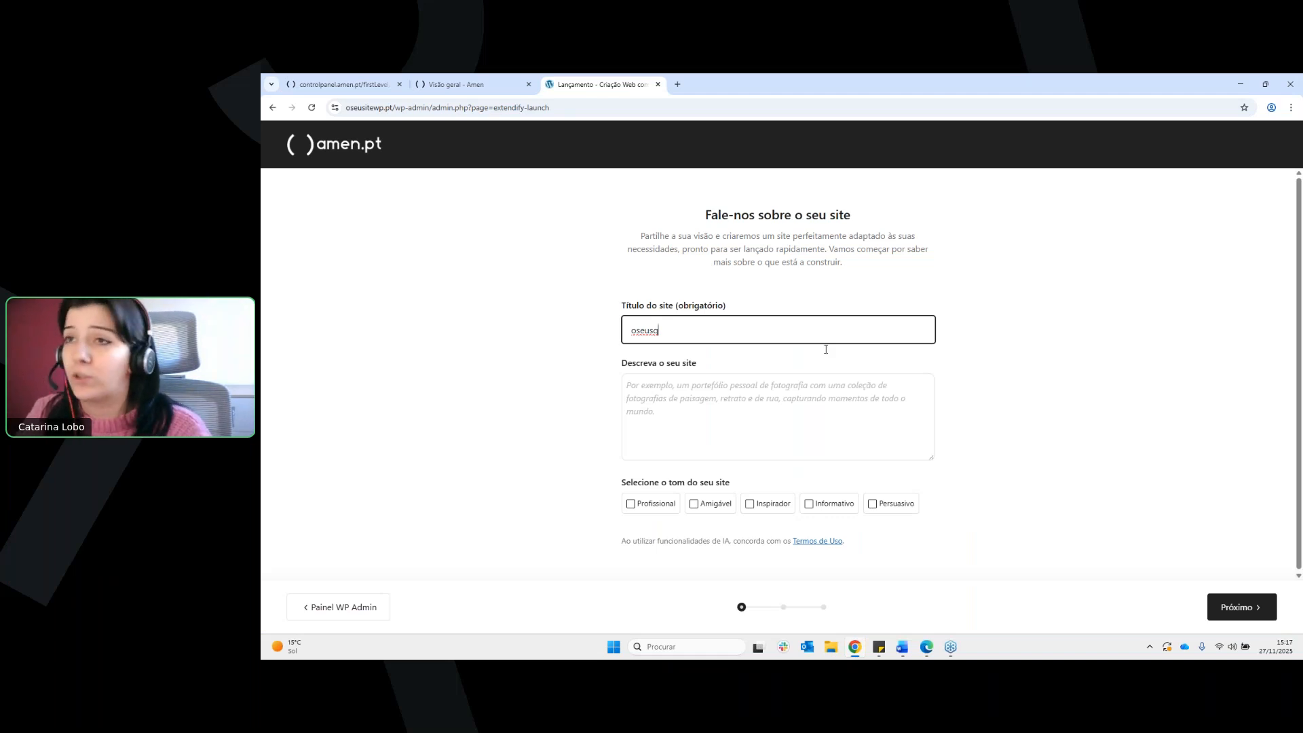
# Replace the site title with "Criativo à Tua Medida", pasted from the clipboard history
pyautogui.moveTo(742, 337); pyautogui.dragTo(631, 332)
pyautogui.press('BackSpace')
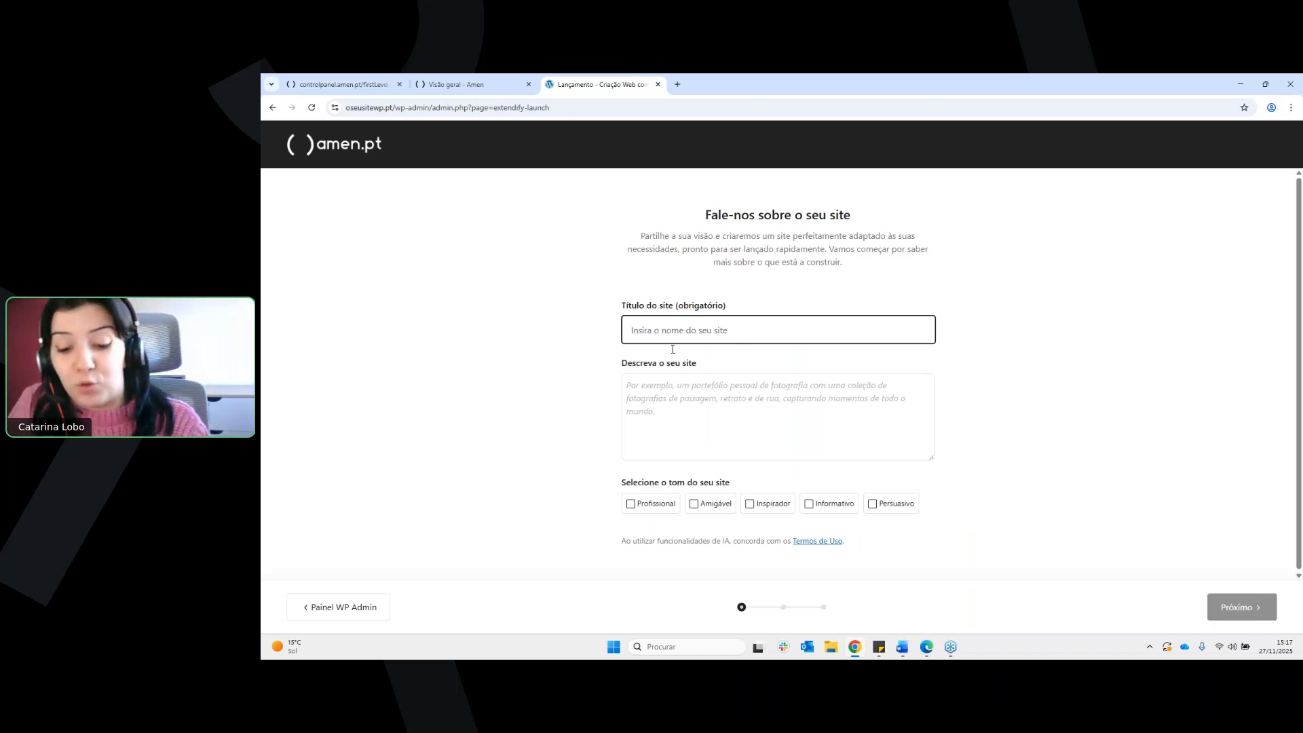
pyautogui.press('super+v')
pyautogui.scroll(-4, 751, 435)
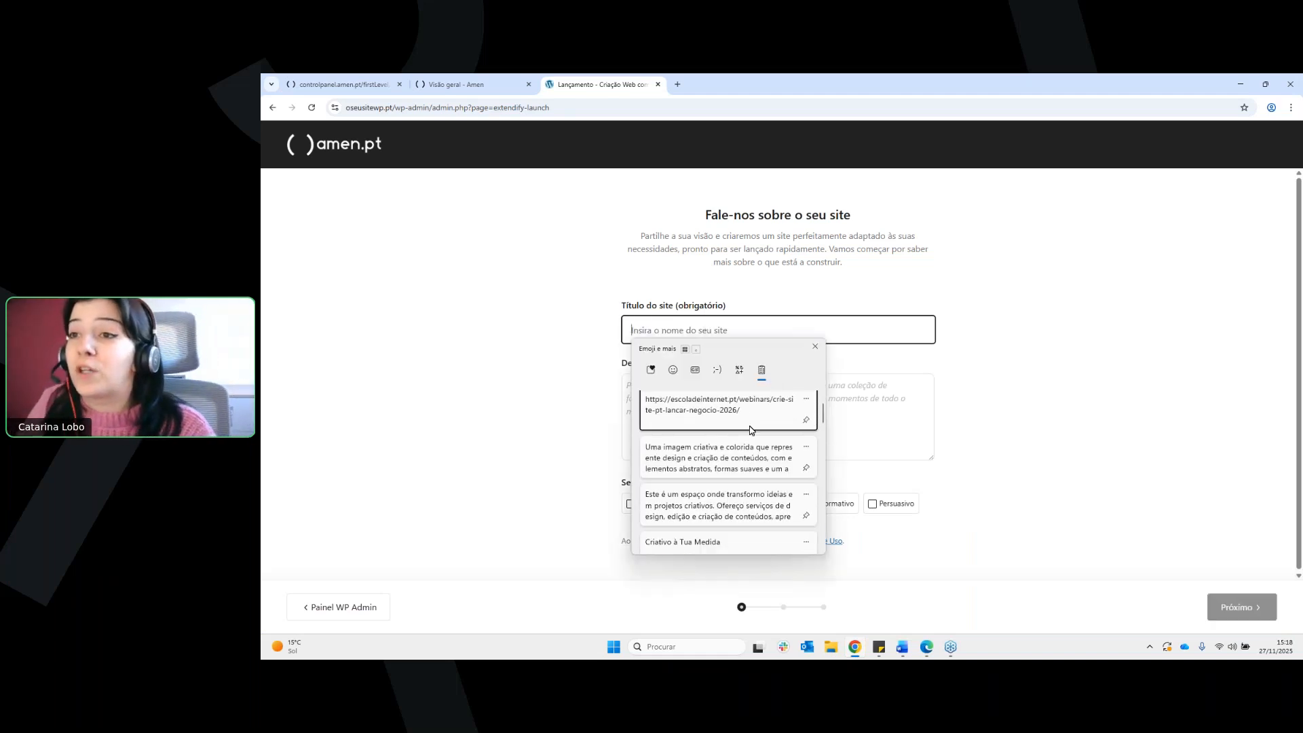
pyautogui.click(738, 528)
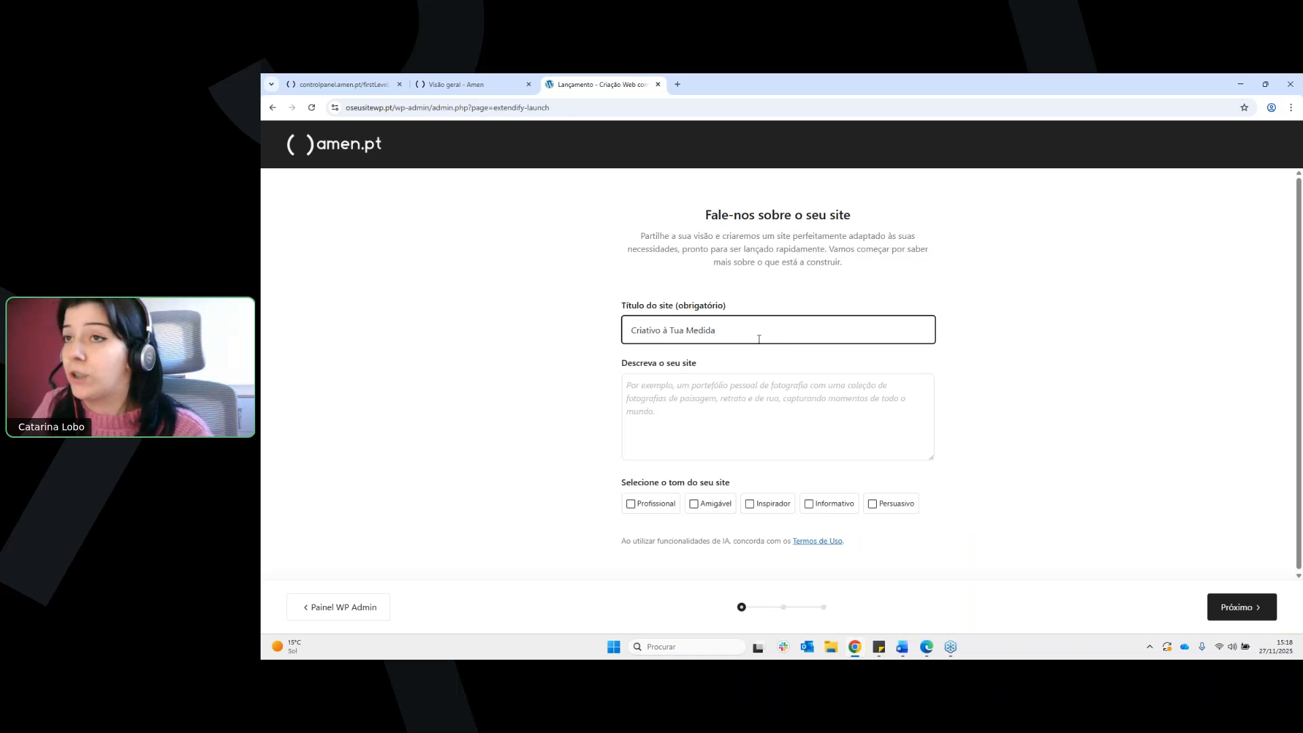
# Paste the site description beginning "Este é um espaço onde transformo ideias em projetos criativos" from the clipboard history
pyautogui.click(756, 409)
pyautogui.press('super+v')
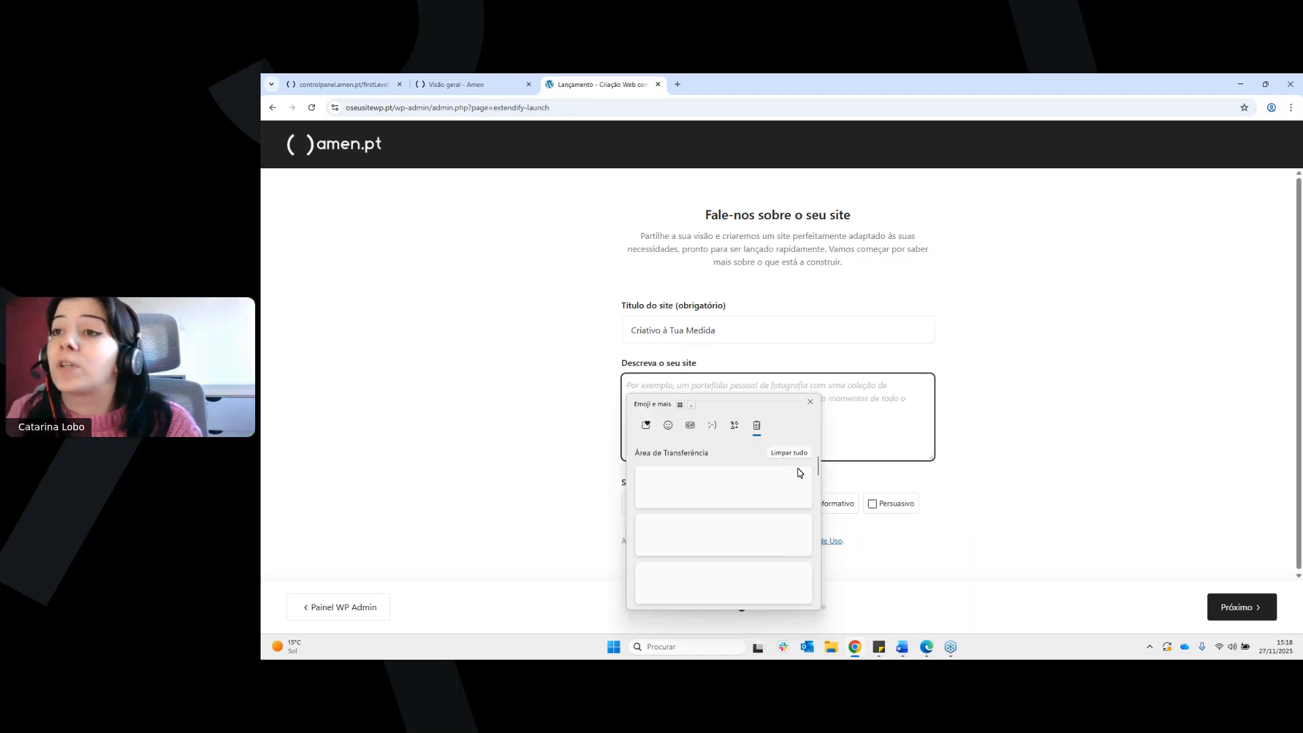
pyautogui.click(773, 538)
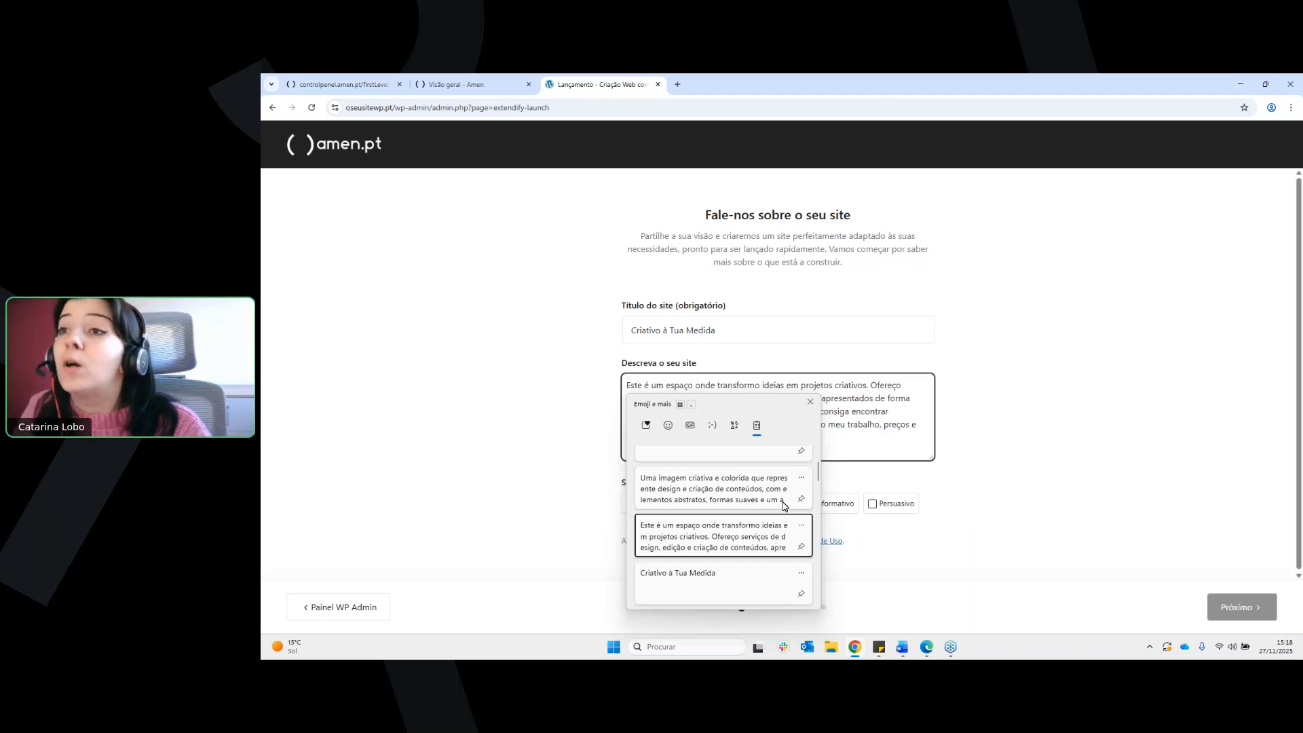
pyautogui.moveTo(762, 444); pyautogui.dragTo(624, 383)
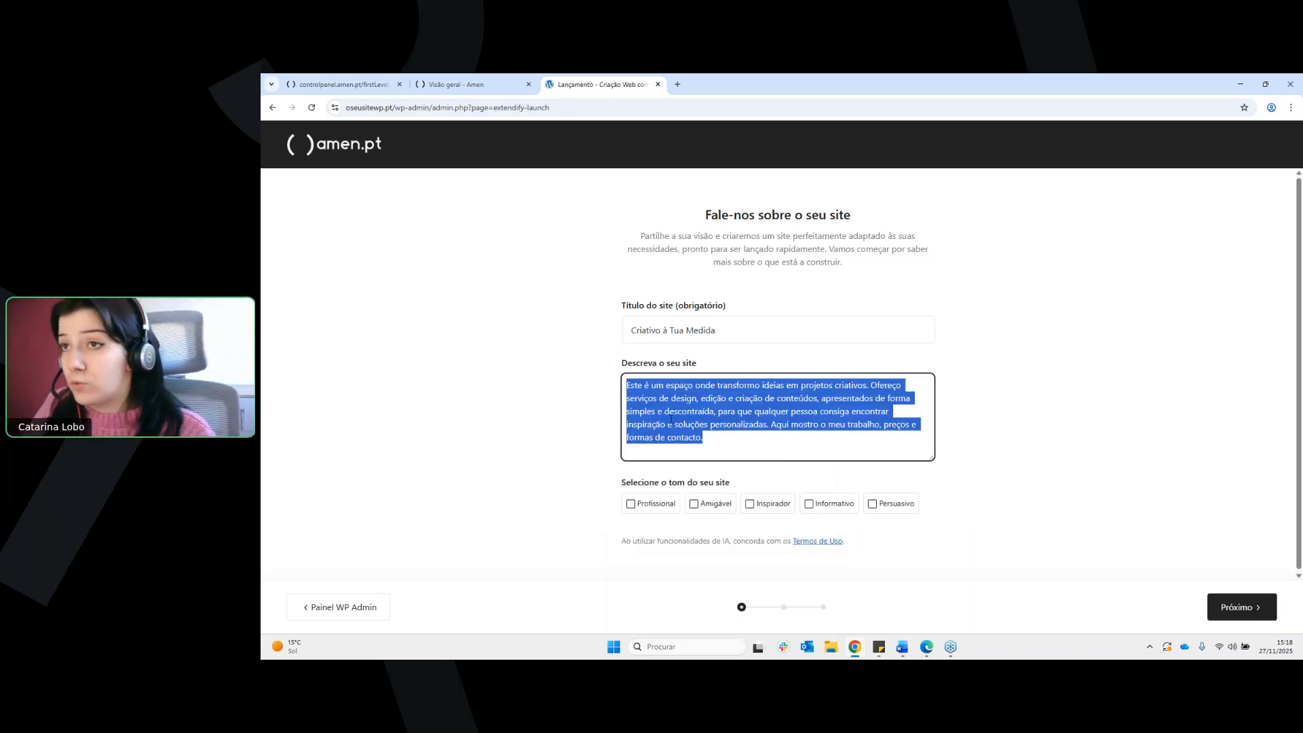
pyautogui.click(731, 446)
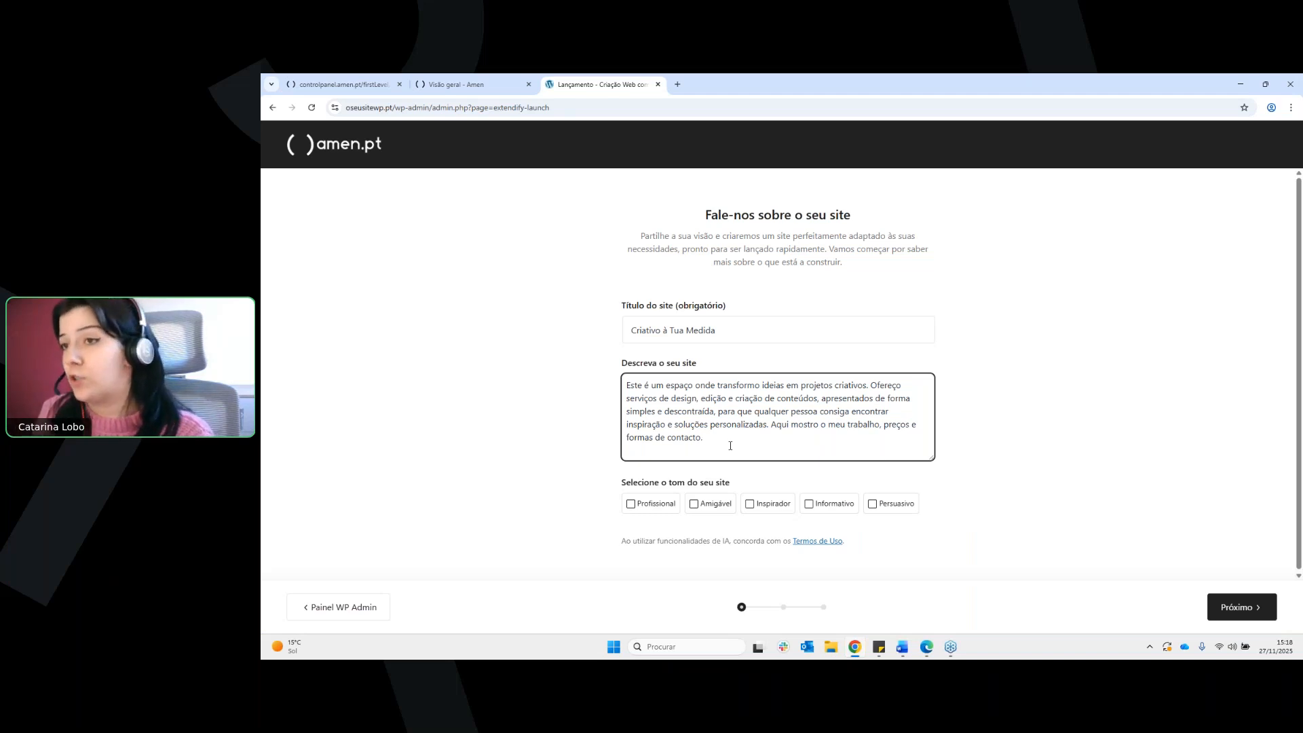
# Set the site's tone to Amigável, continue to the AI recommendations and look over the suggested answers
pyautogui.click(703, 507)
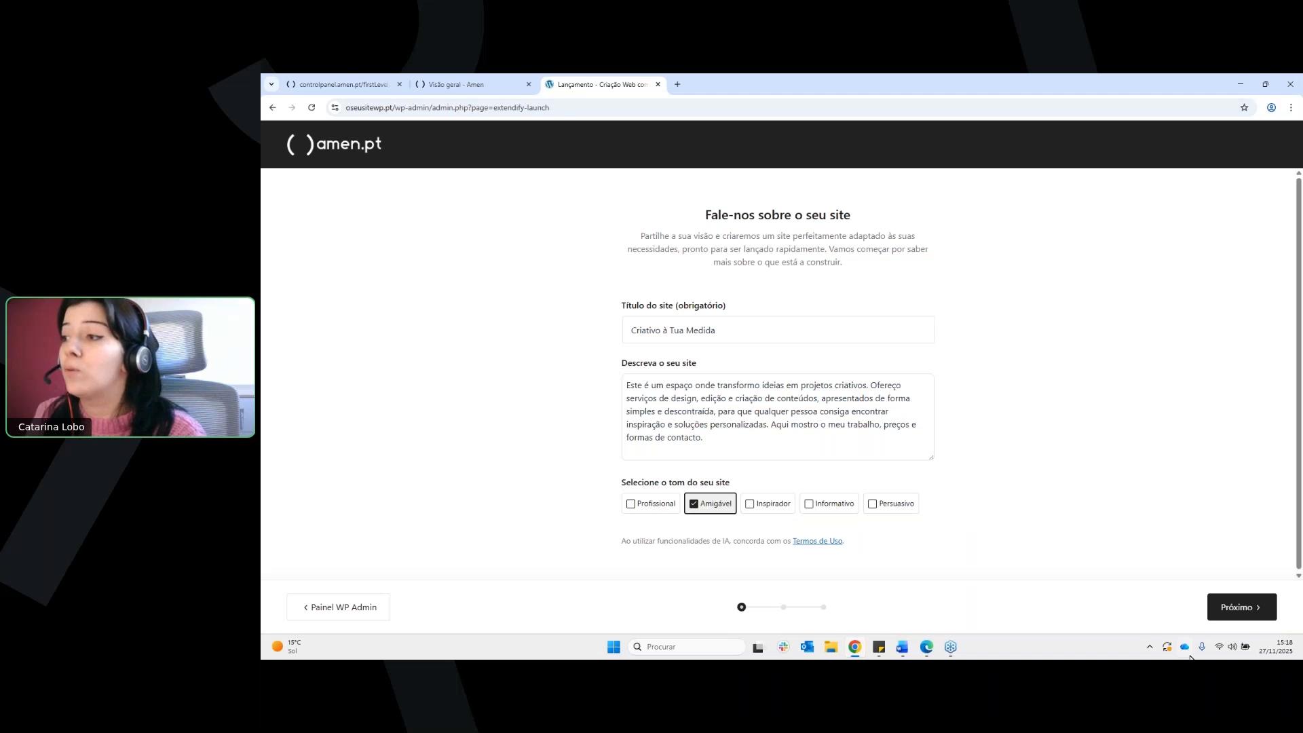
pyautogui.click(1226, 623)
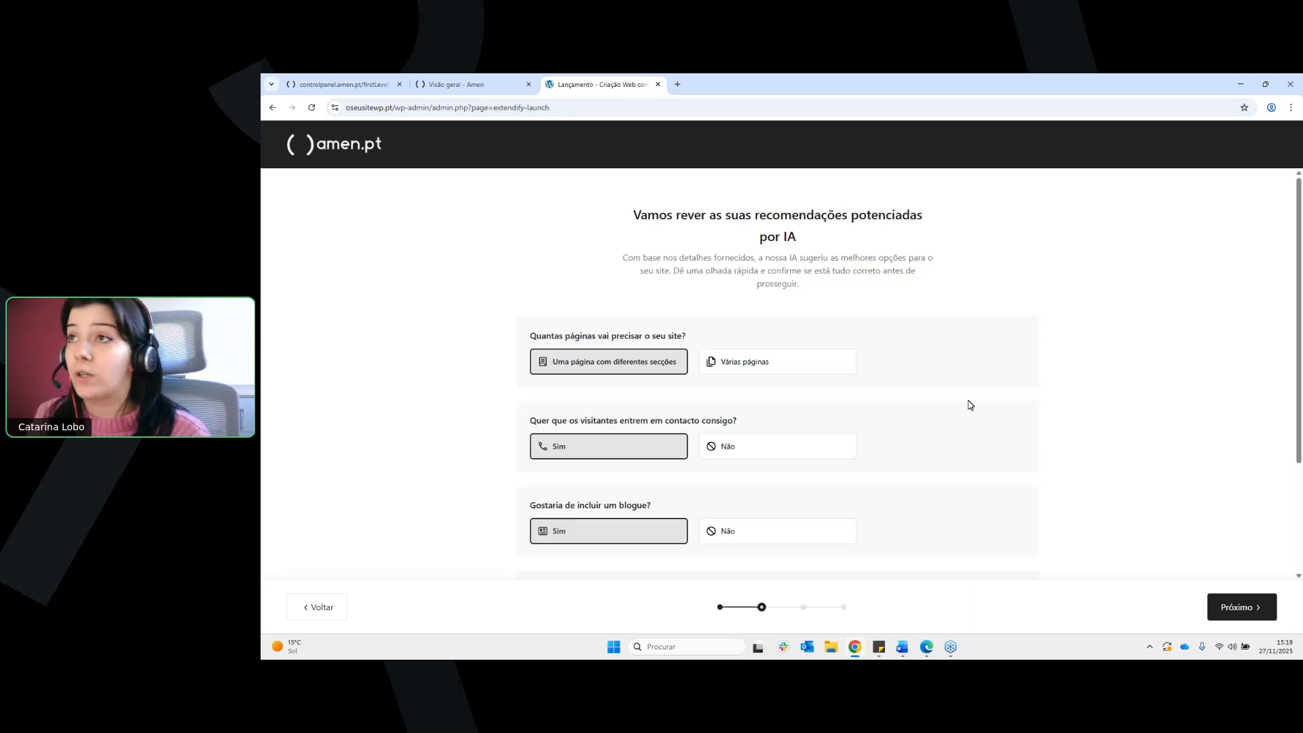
pyautogui.scroll(-1, 969, 402)
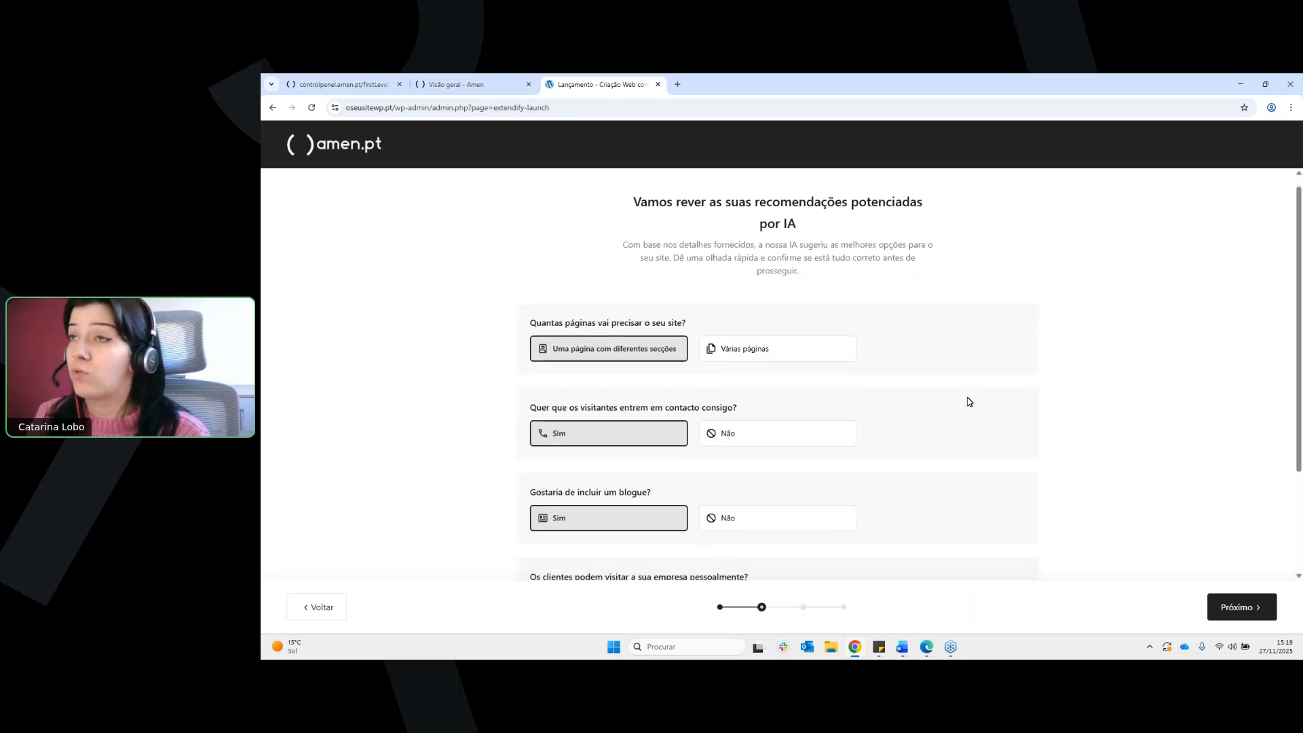
pyautogui.scroll(-1, 970, 402)
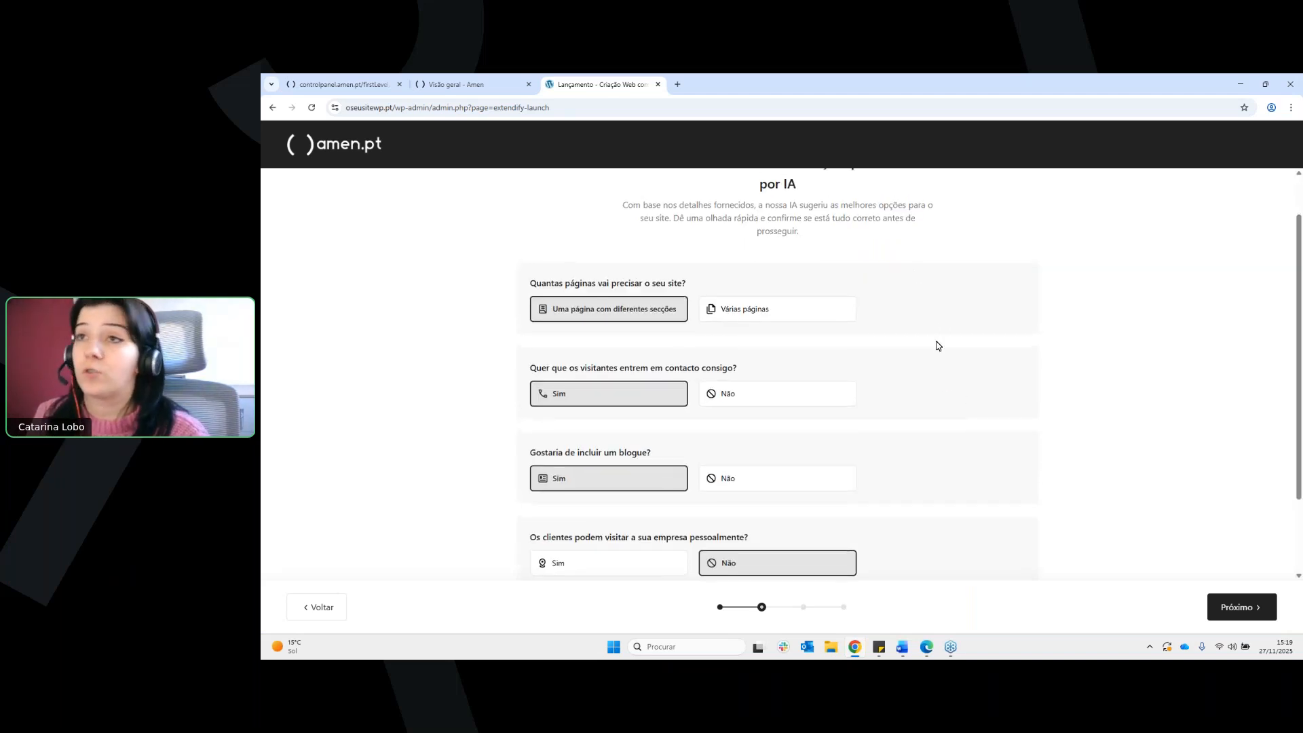
pyautogui.scroll(1, 739, 329)
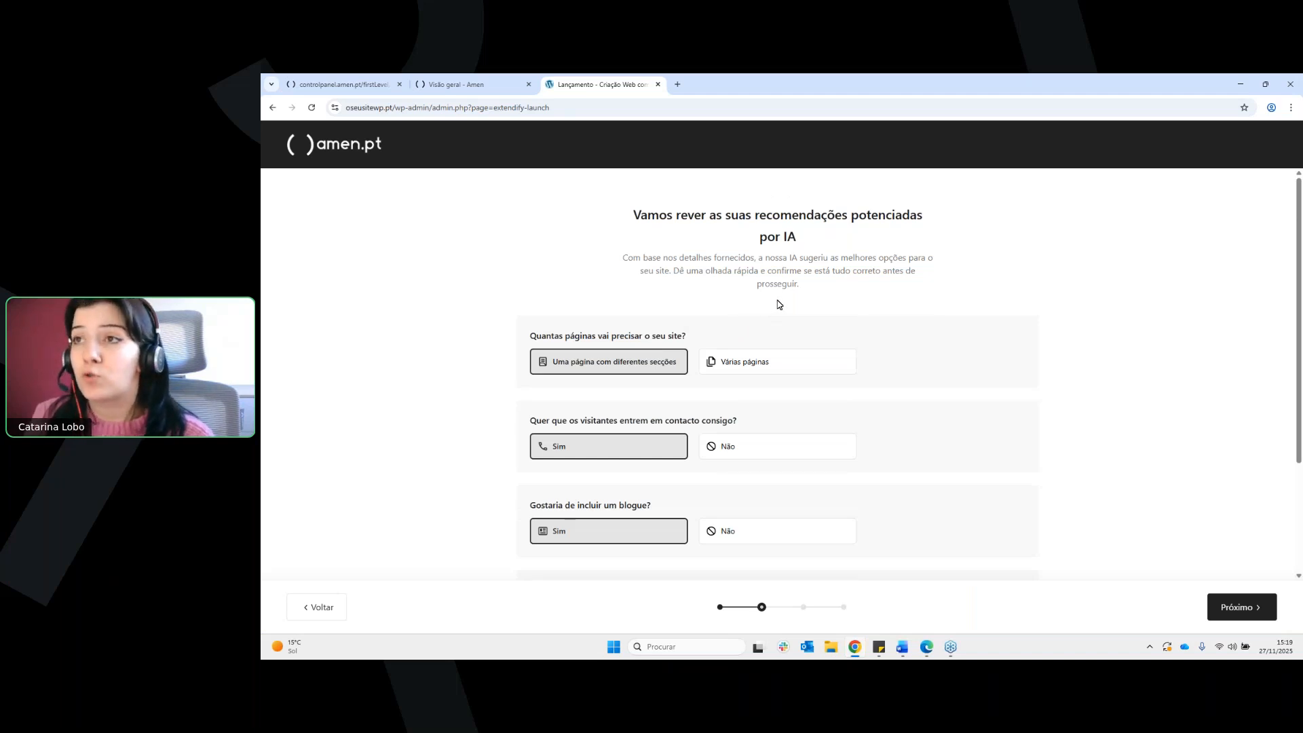
# Try the Várias páginas option for the number of pages and switch back to Uma página com diferentes secções
pyautogui.click(750, 368)
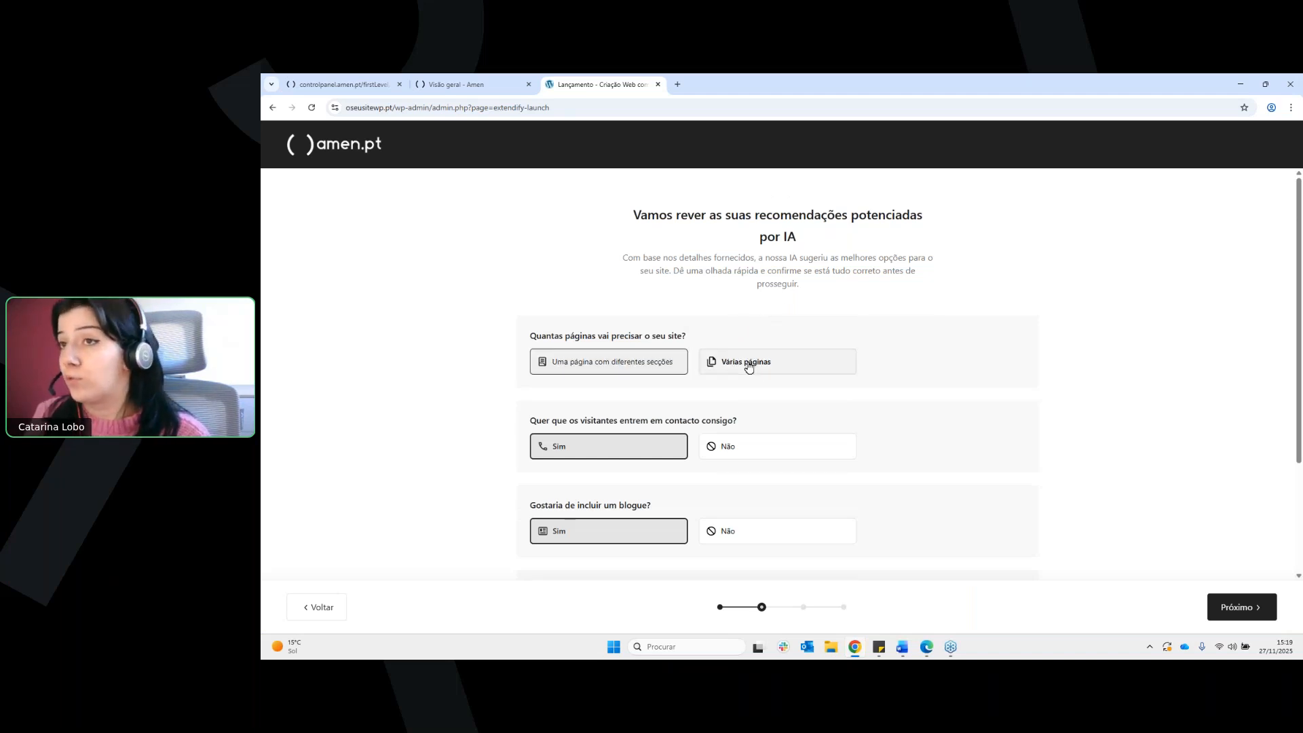
pyautogui.click(749, 368)
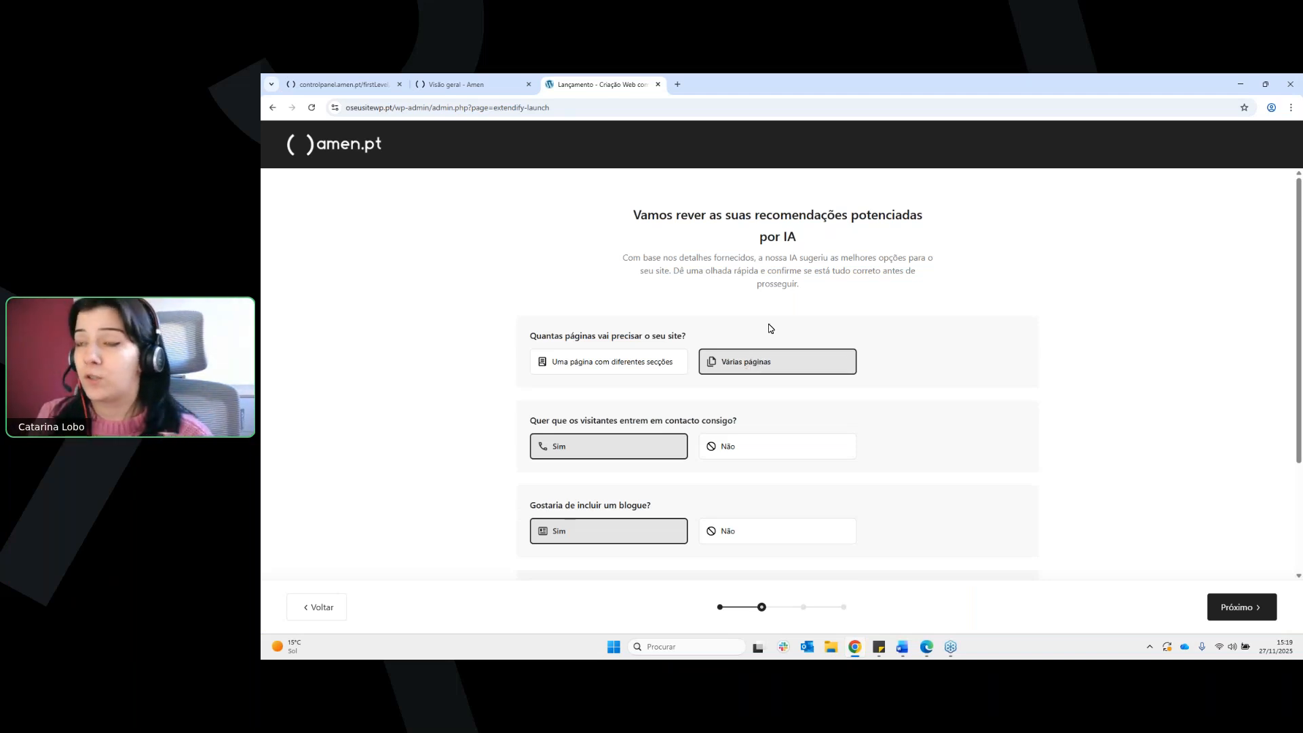
pyautogui.click(645, 363)
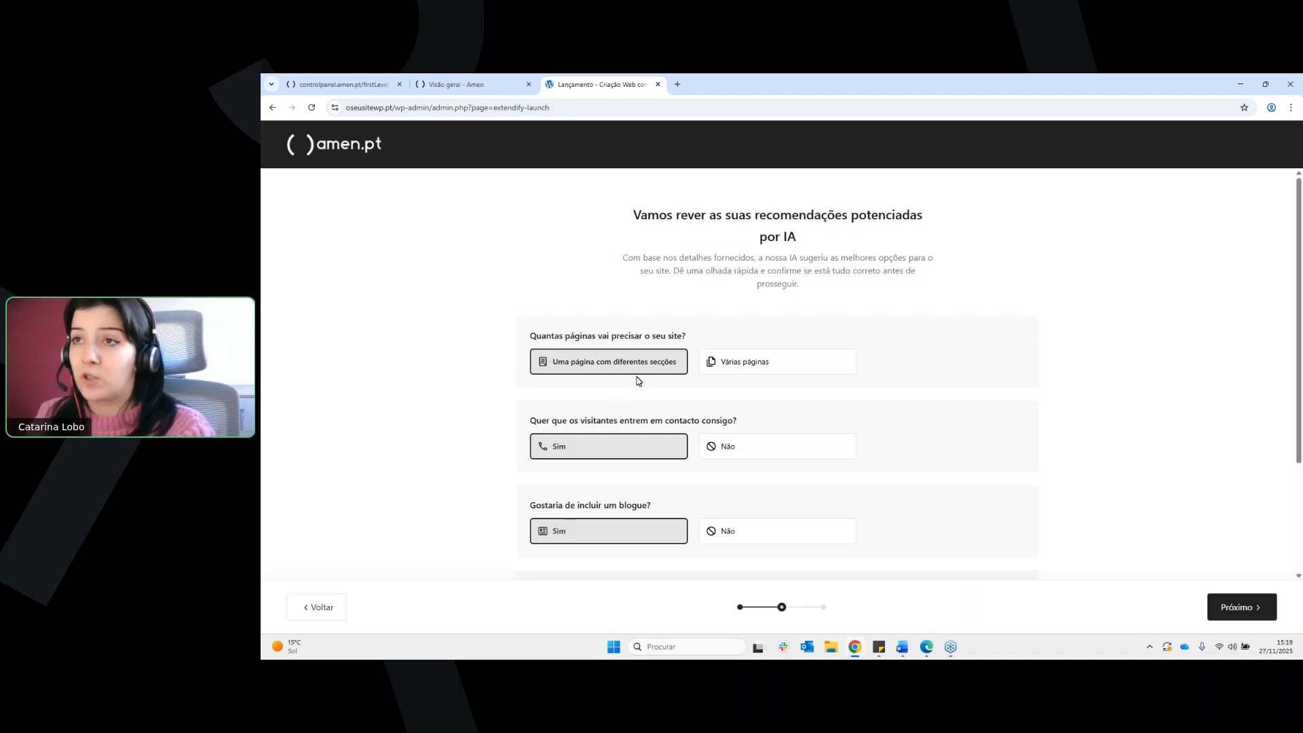
# Answer Não to the question about whether visitors should be able to get in contact
pyautogui.scroll(-1, 689, 378)
pyautogui.scroll(-1, 713, 361)
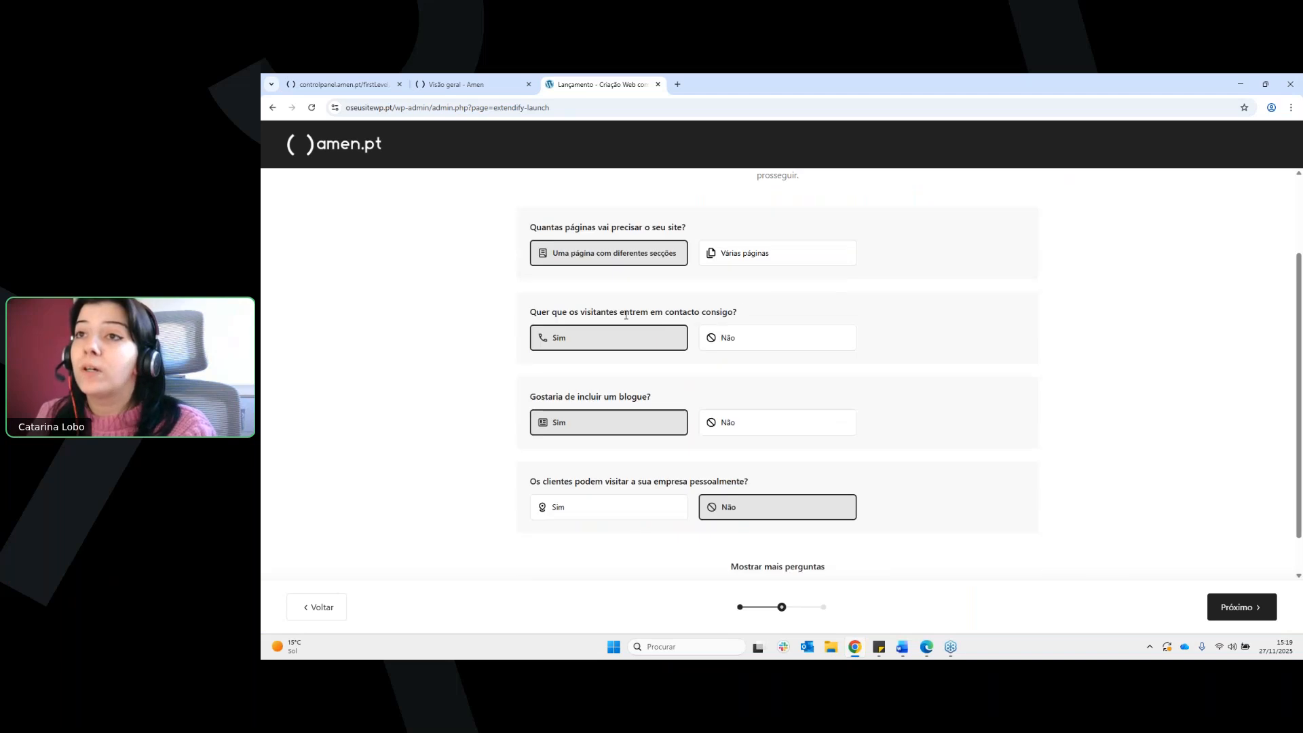
pyautogui.moveTo(626, 312); pyautogui.dragTo(688, 314)
pyautogui.click(752, 320)
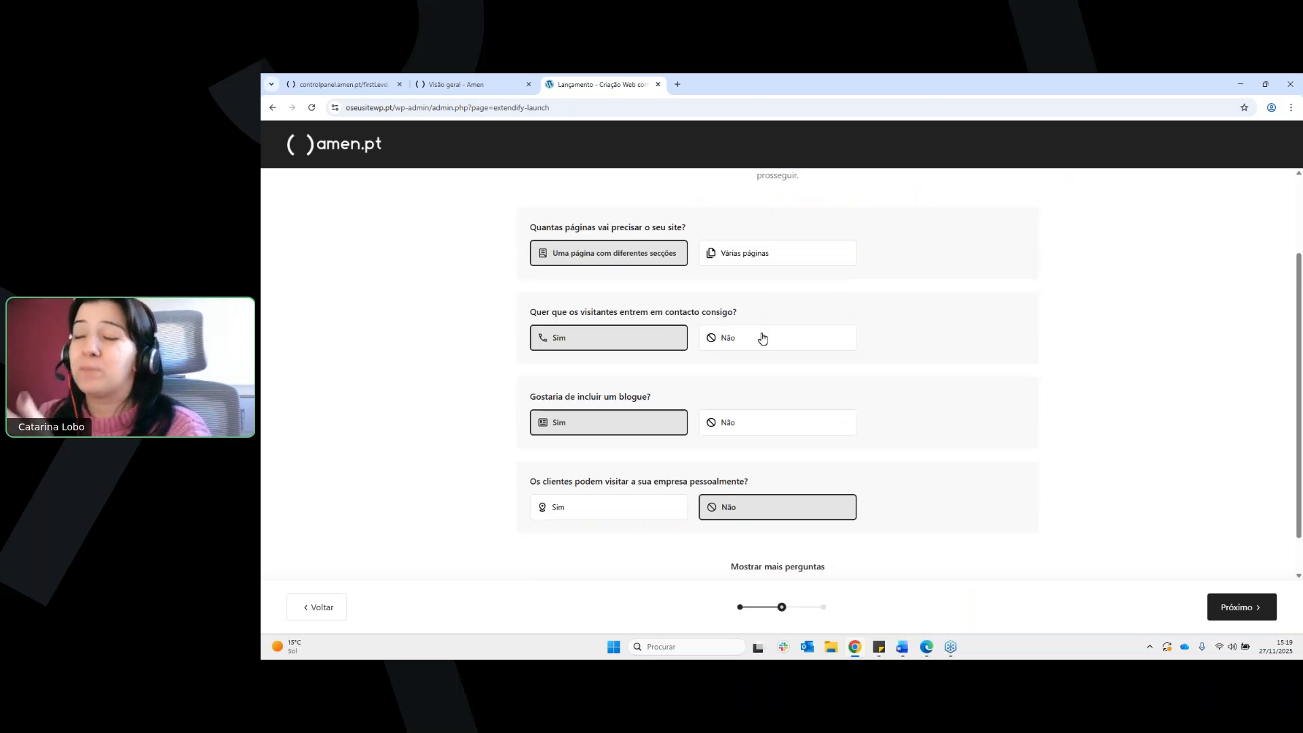
pyautogui.click(786, 340)
pyautogui.scroll(1, 883, 377)
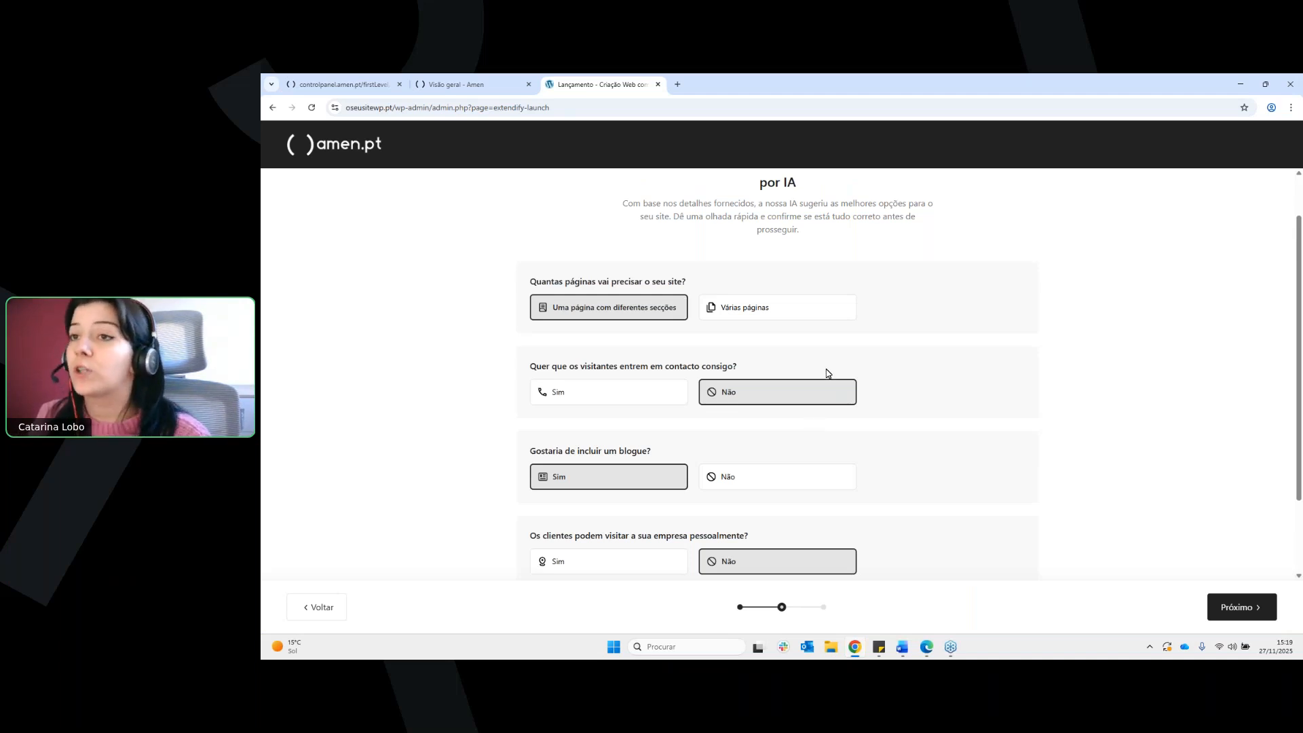
# Show the additional questions and read those about an external call-to-action site and products for sale
pyautogui.scroll(-1, 1001, 362)
pyautogui.scroll(-1, 848, 363)
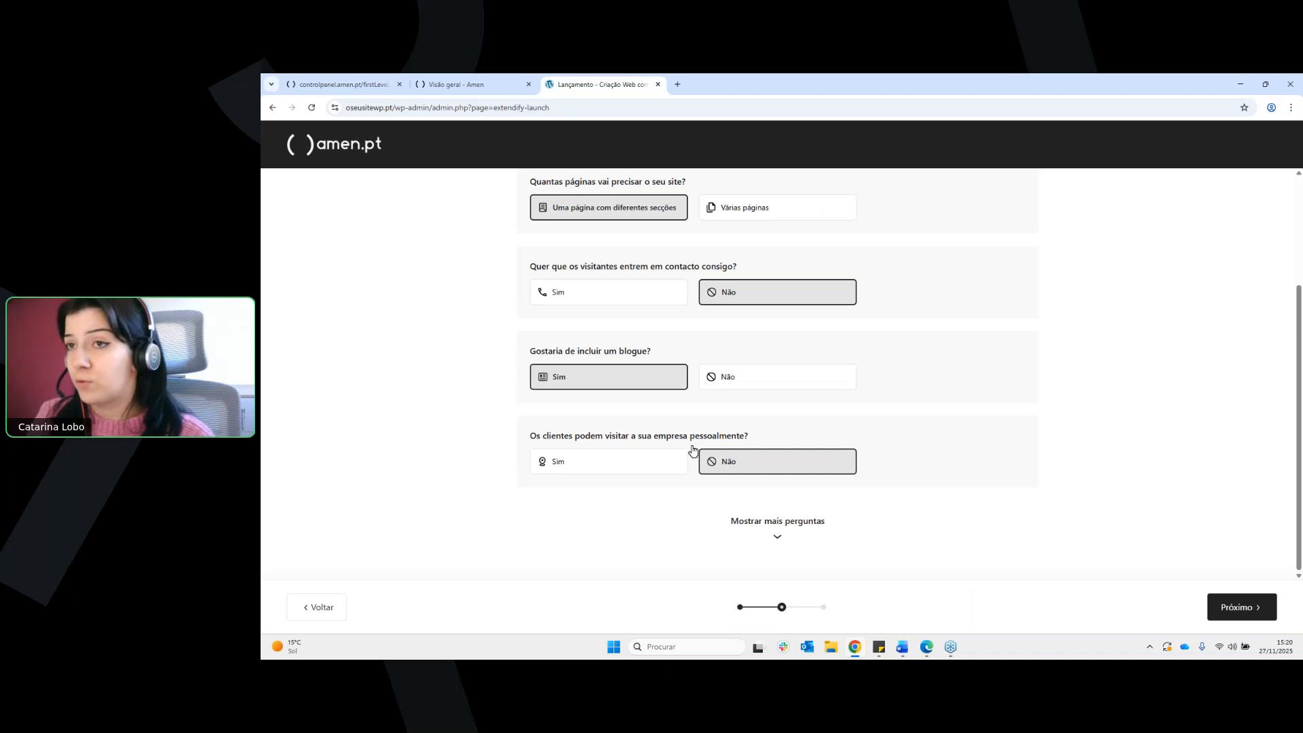
pyautogui.click(809, 530)
pyautogui.scroll(-2, 815, 512)
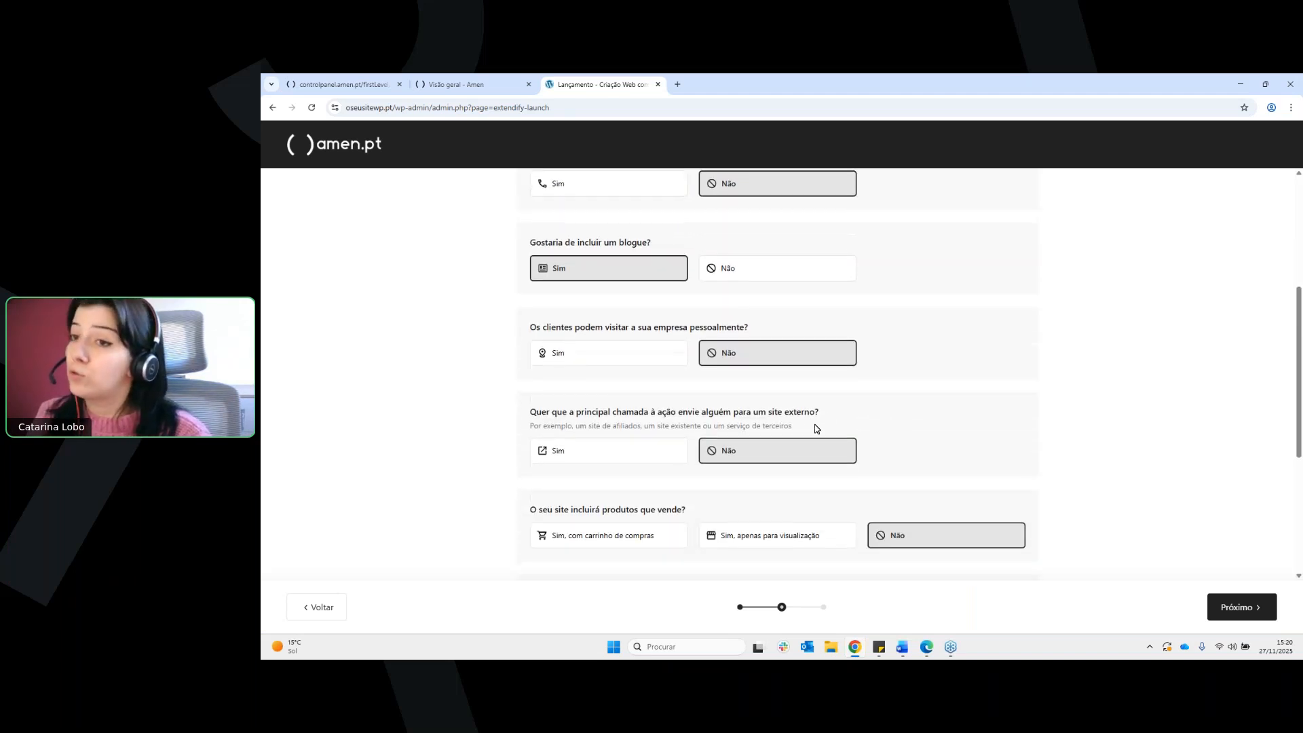
pyautogui.scroll(-1, 885, 393)
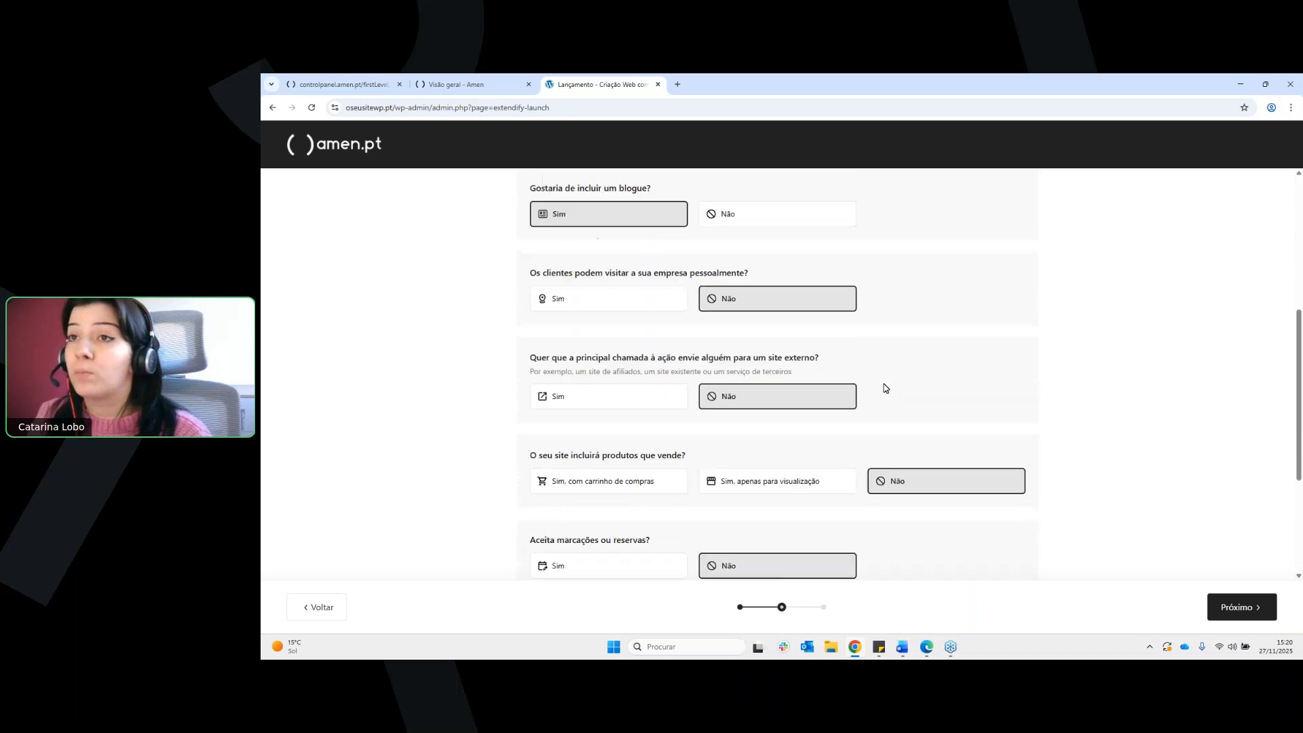
pyautogui.moveTo(634, 359); pyautogui.dragTo(707, 358)
pyautogui.click(753, 360)
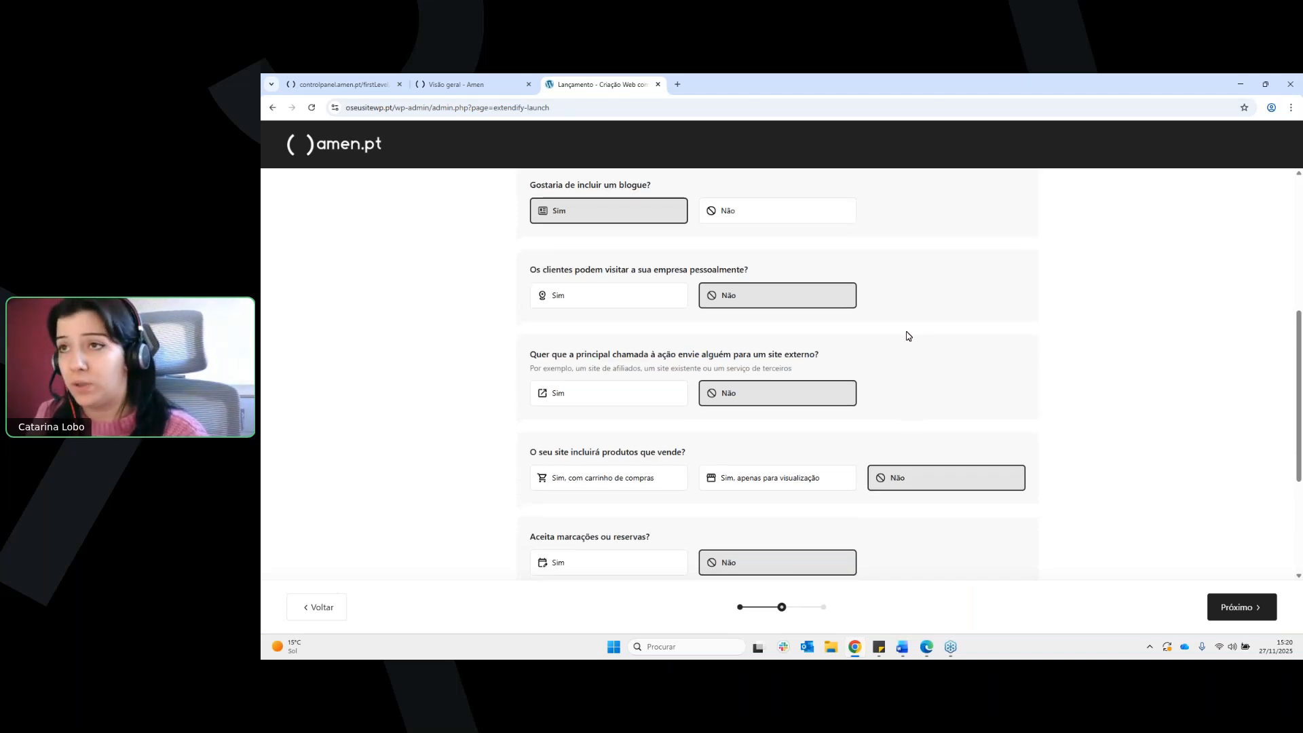
pyautogui.scroll(-1, 801, 349)
pyautogui.scroll(-1, 791, 343)
pyautogui.moveTo(543, 347); pyautogui.dragTo(696, 348)
pyautogui.click(713, 347)
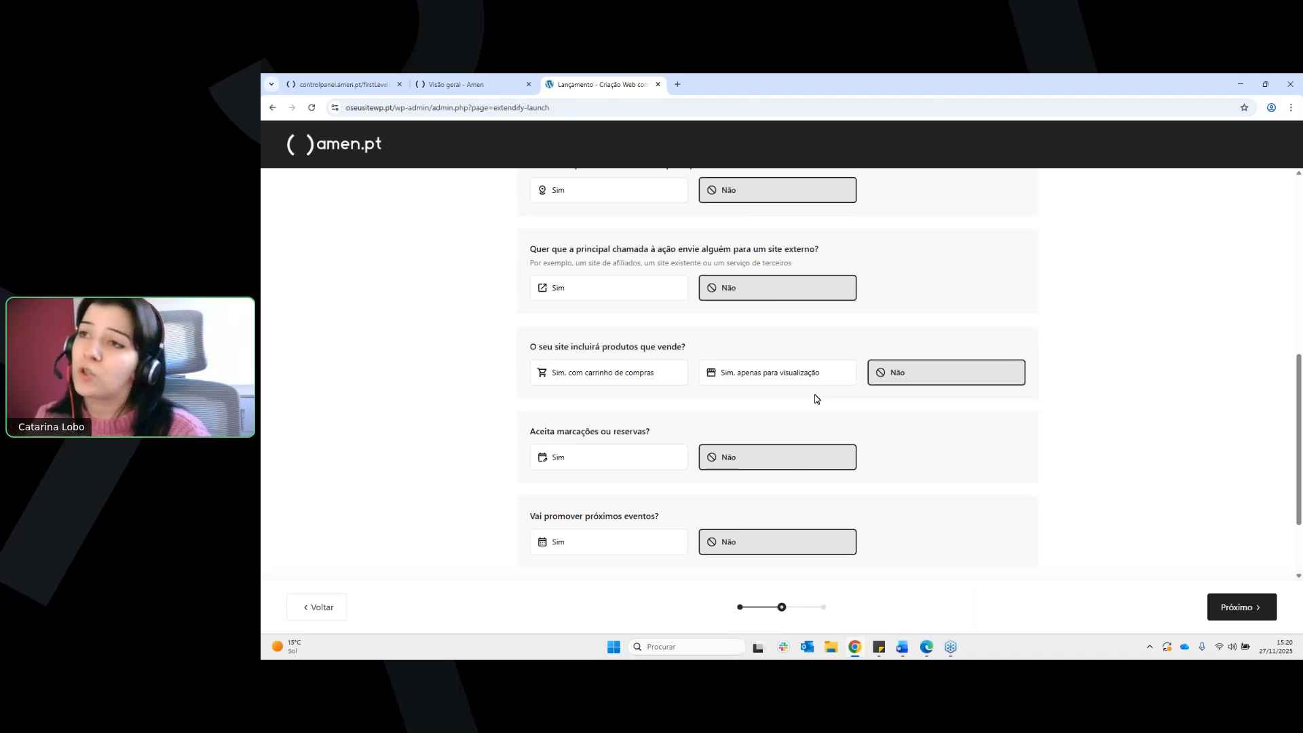
# Review the questions on bookings, events and donations, and continue to the design selection with the suggested answers
pyautogui.scroll(-1, 821, 393)
pyautogui.moveTo(582, 377); pyautogui.dragTo(681, 414)
pyautogui.click(678, 380)
pyautogui.scroll(-1, 707, 375)
pyautogui.click(684, 415)
pyautogui.moveTo(578, 503); pyautogui.dragTo(614, 501)
pyautogui.scroll(1, 806, 411)
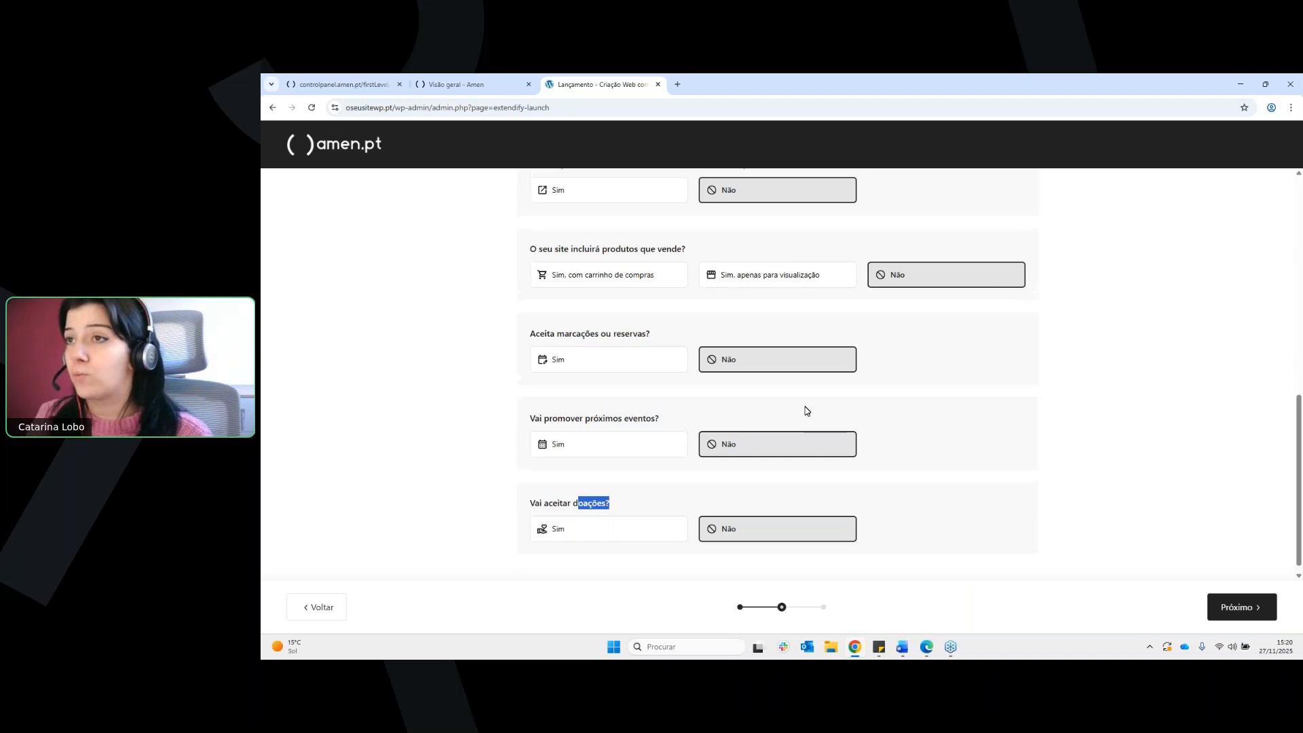
pyautogui.scroll(3, 904, 358)
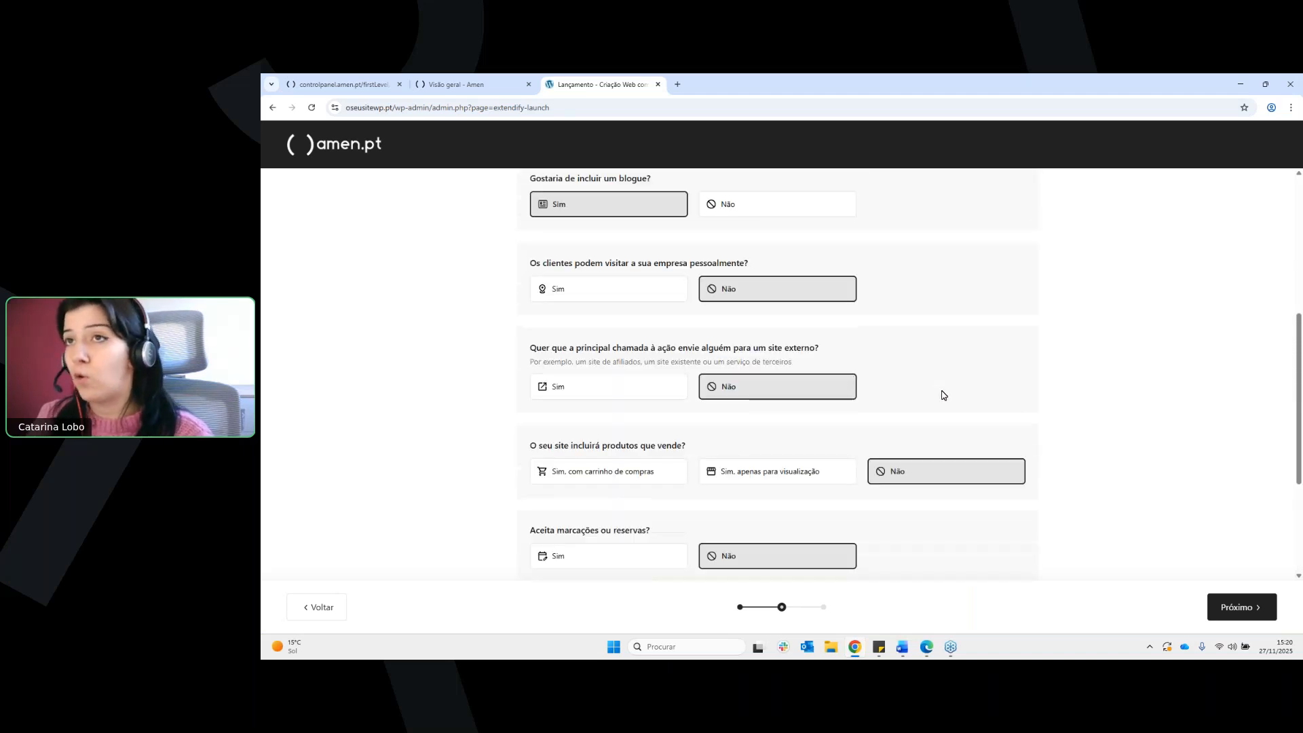
pyautogui.scroll(2, 944, 395)
pyautogui.click(1241, 607)
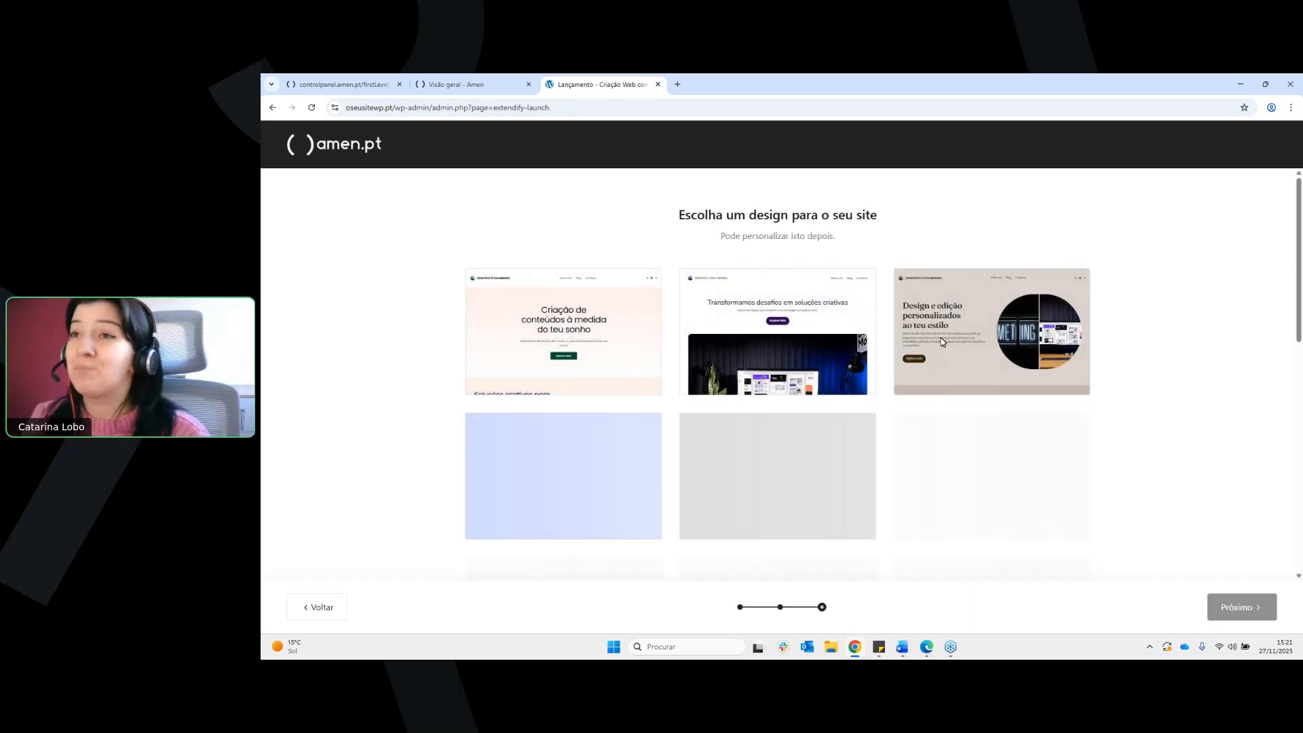
# Browse the generated site designs to compare their layouts, colours and images
pyautogui.scroll(-1, 923, 353)
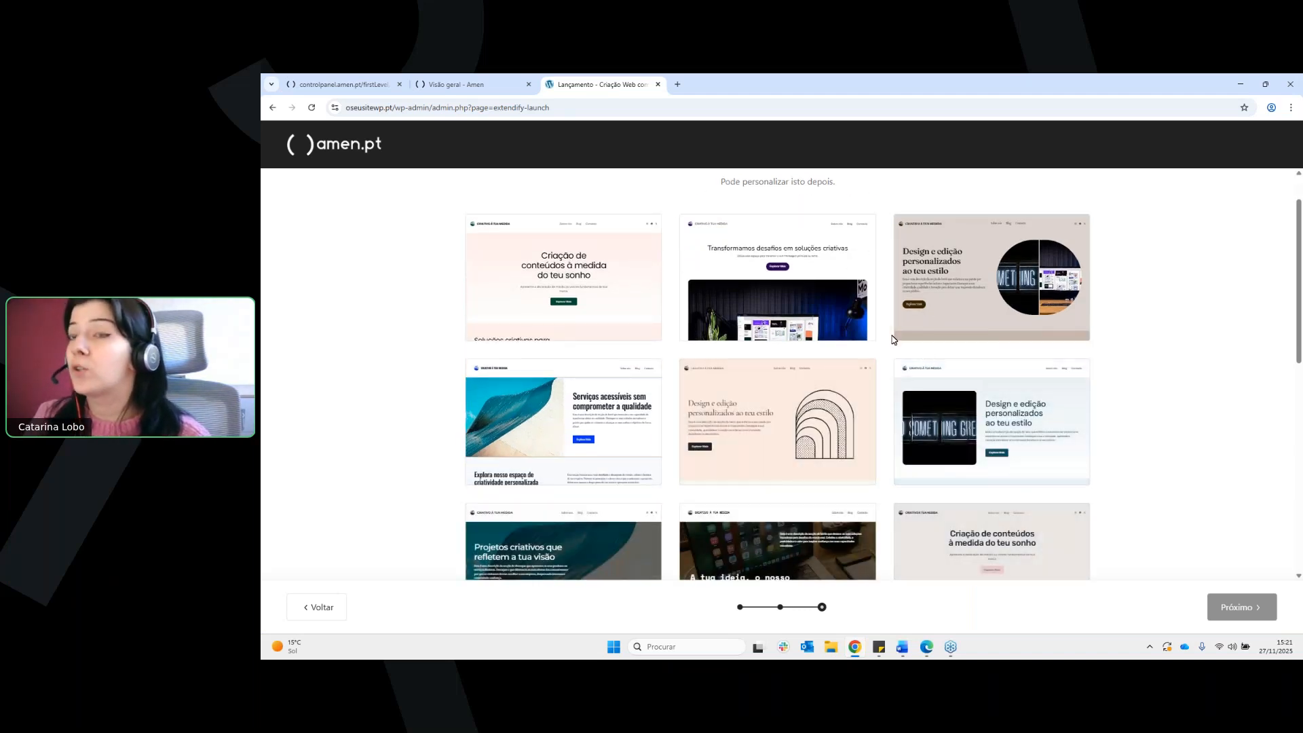
pyautogui.scroll(1, 894, 339)
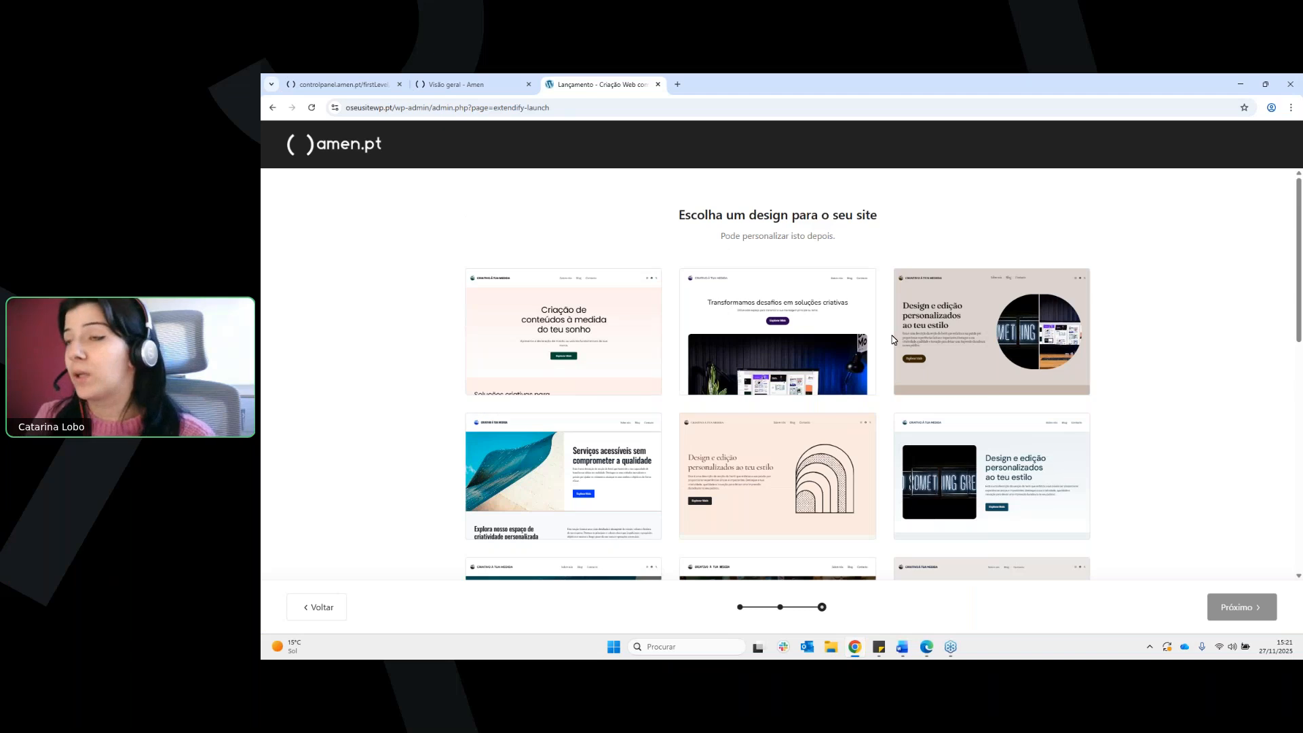
pyautogui.scroll(-3, 892, 353)
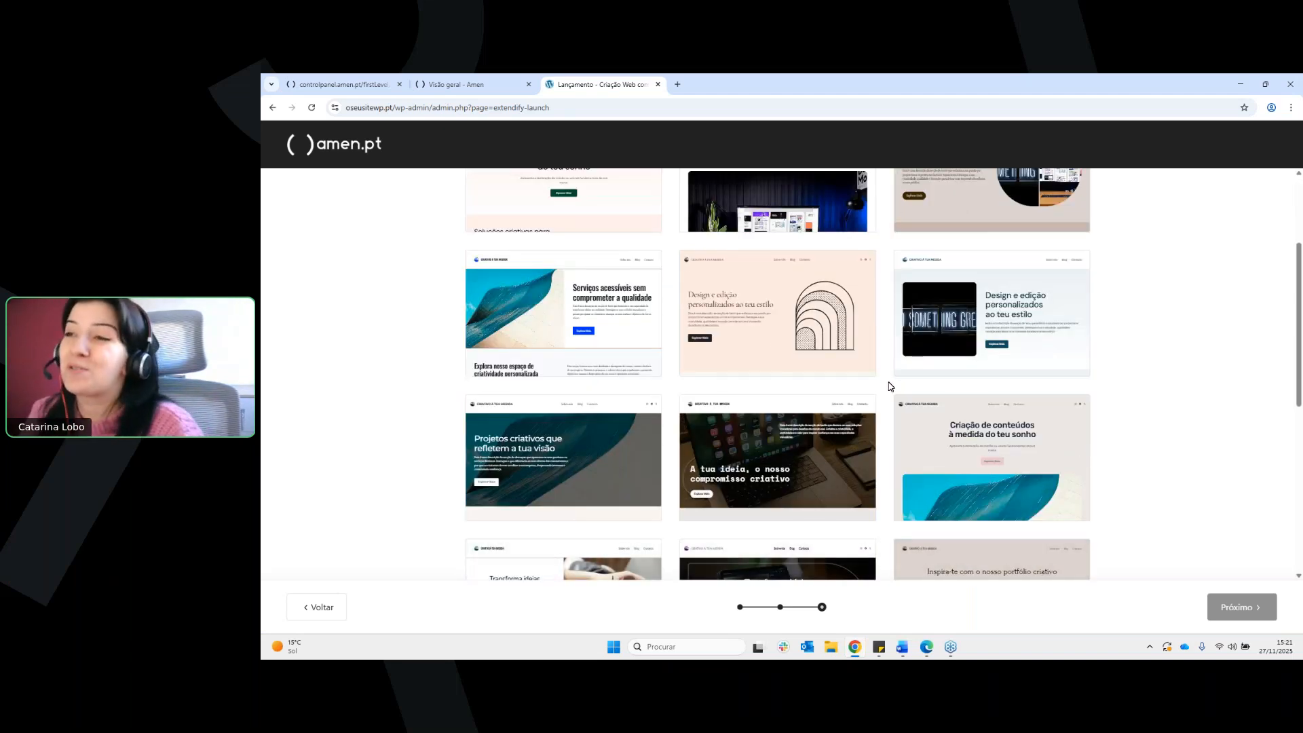
pyautogui.scroll(-3, 890, 385)
pyautogui.scroll(-2, 890, 387)
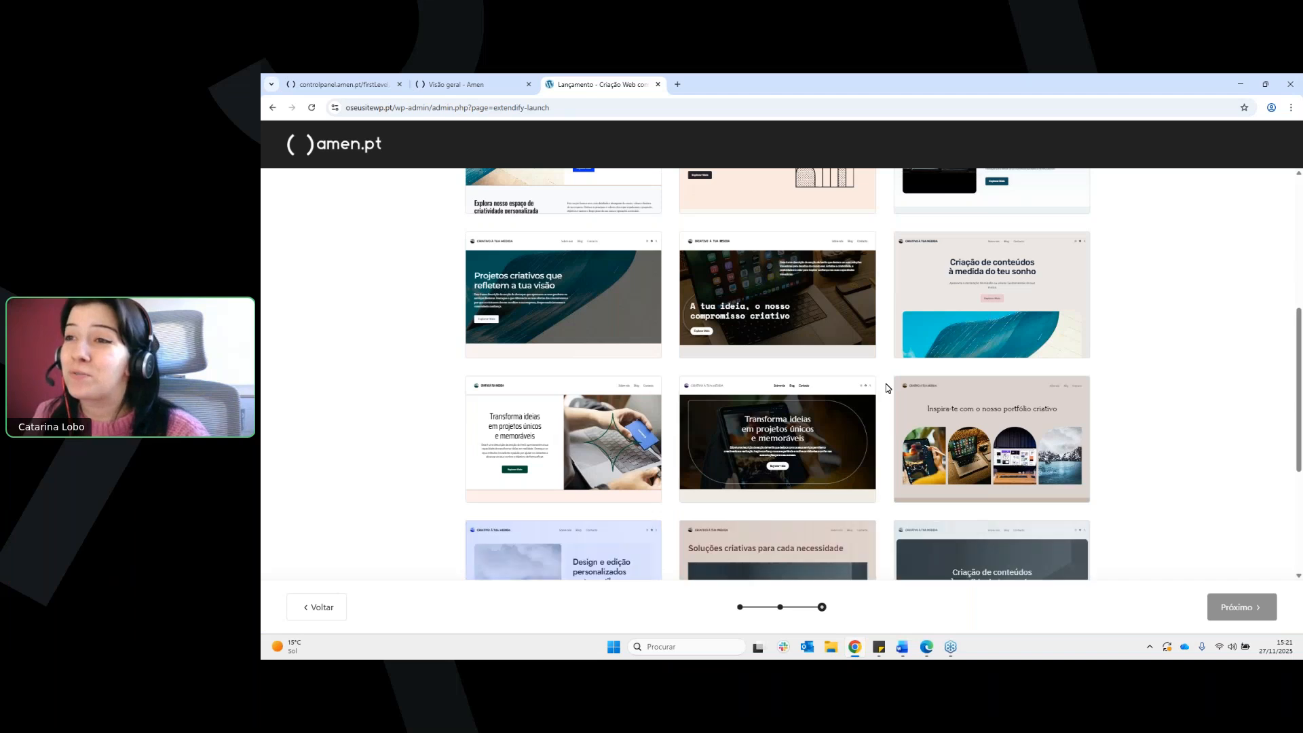
pyautogui.scroll(-4, 888, 383)
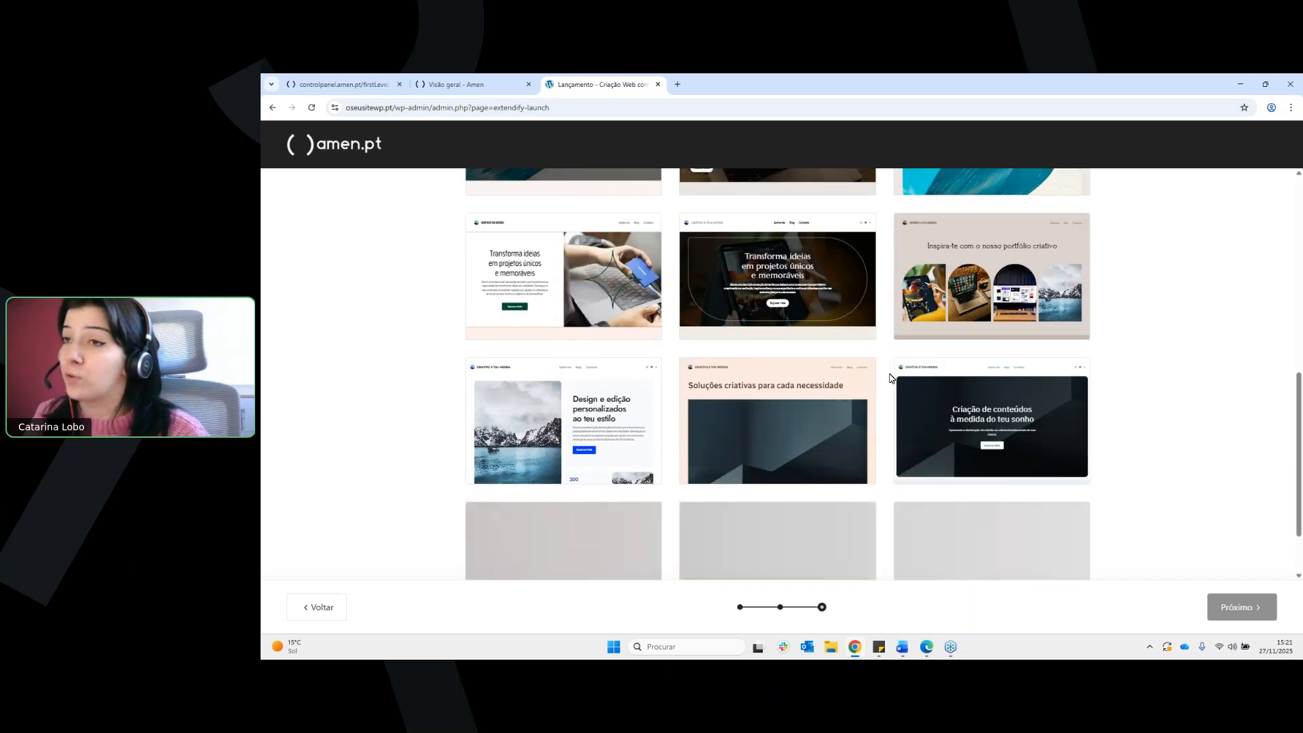
pyautogui.scroll(-1, 891, 380)
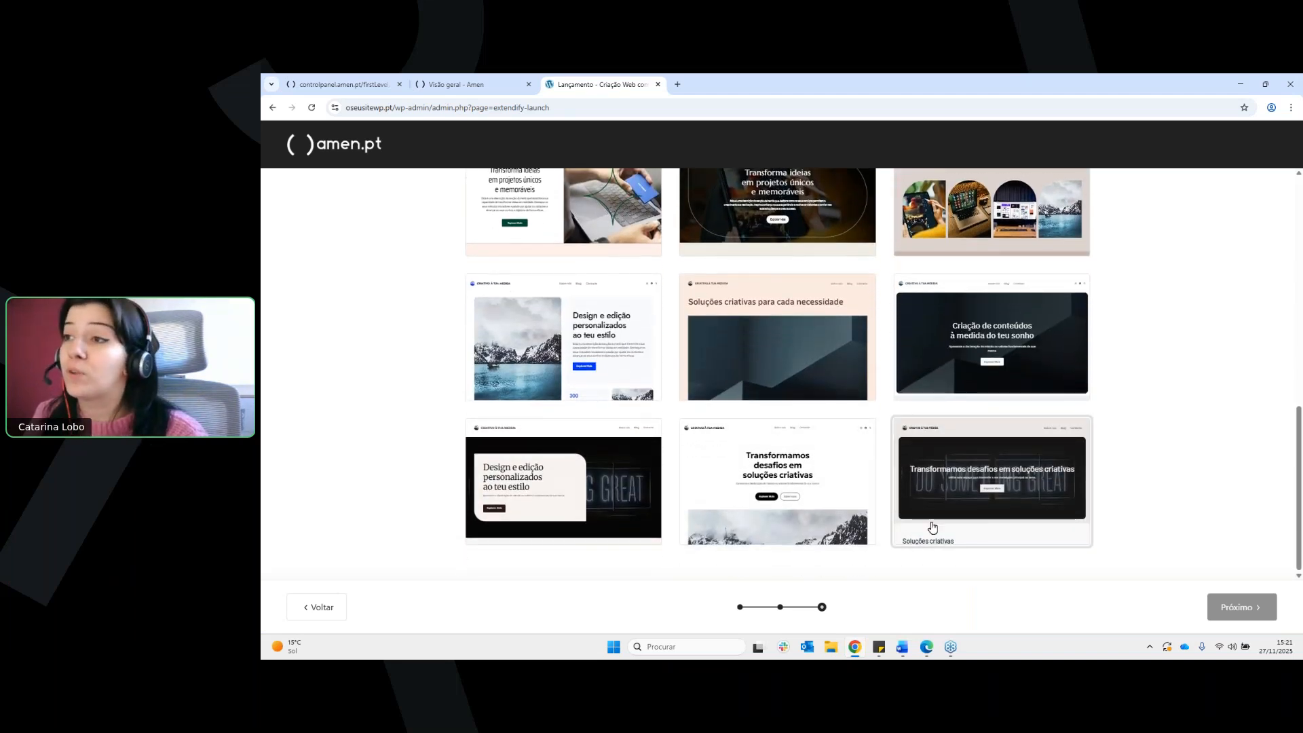
pyautogui.scroll(2, 684, 348)
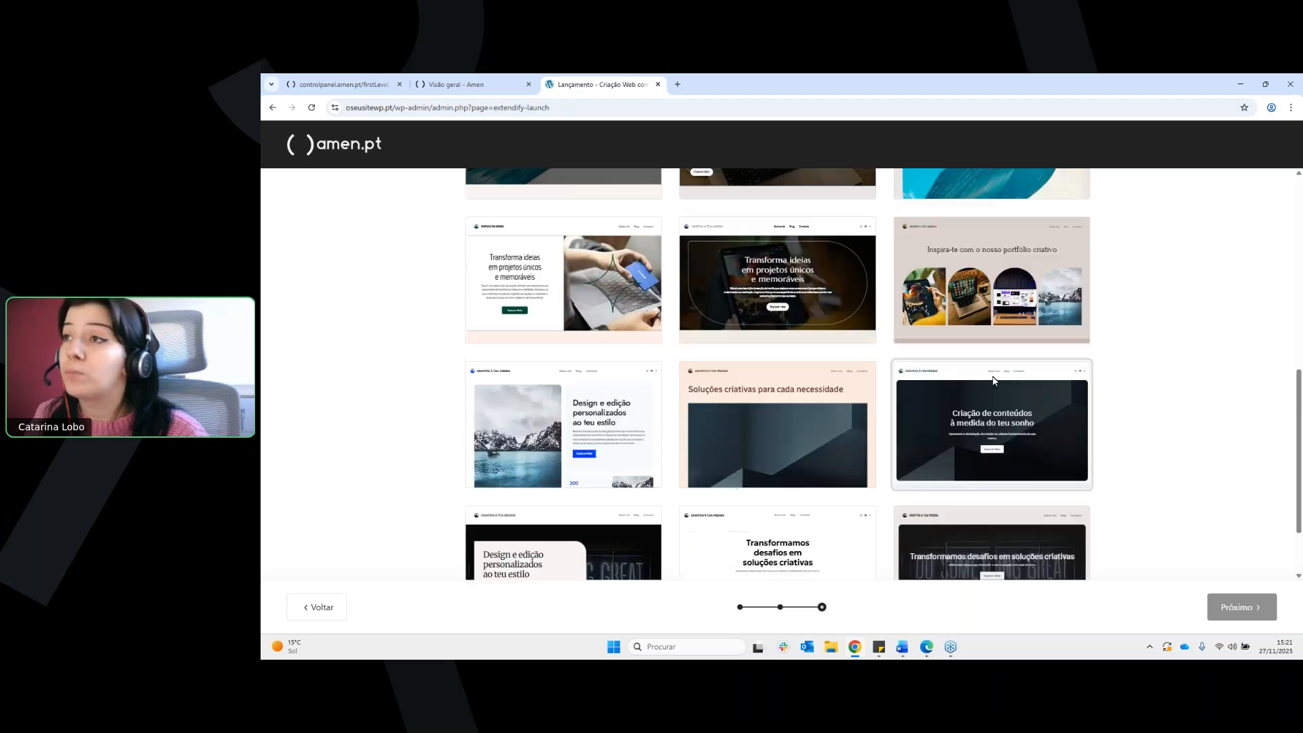
pyautogui.scroll(2, 679, 349)
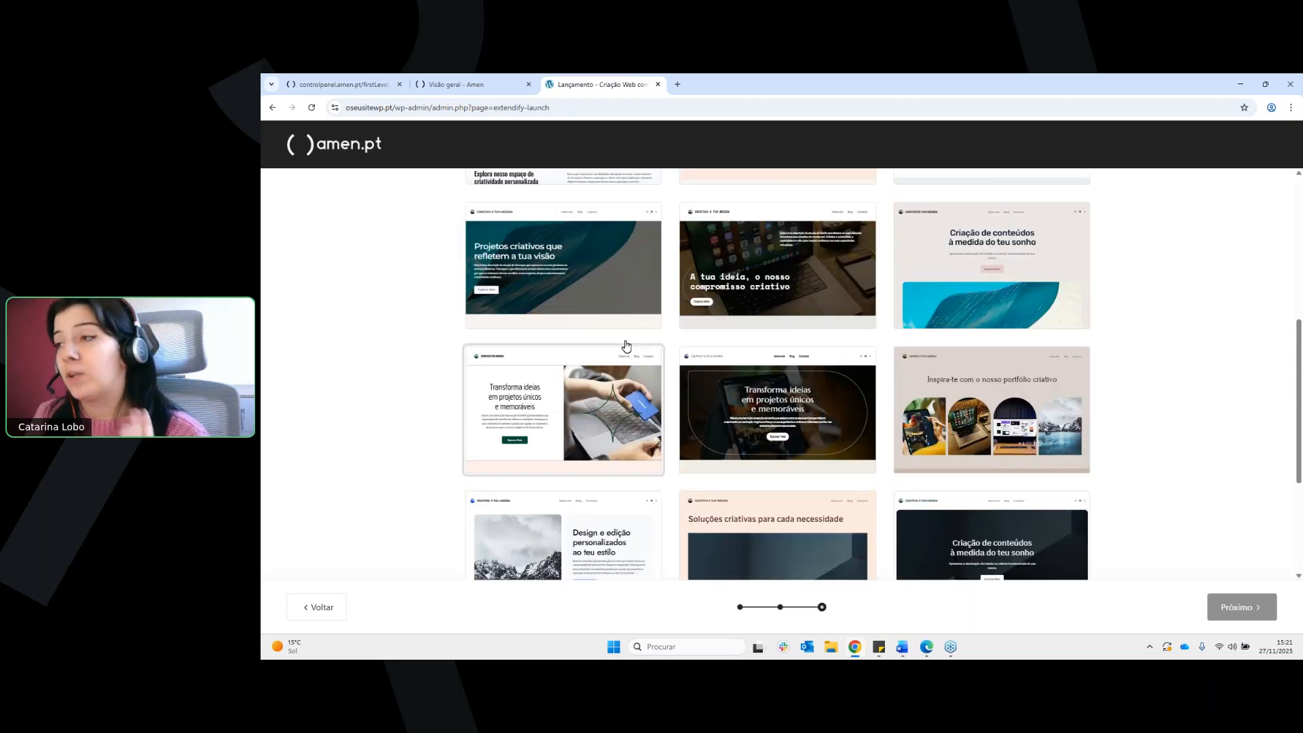
pyautogui.scroll(3, 696, 337)
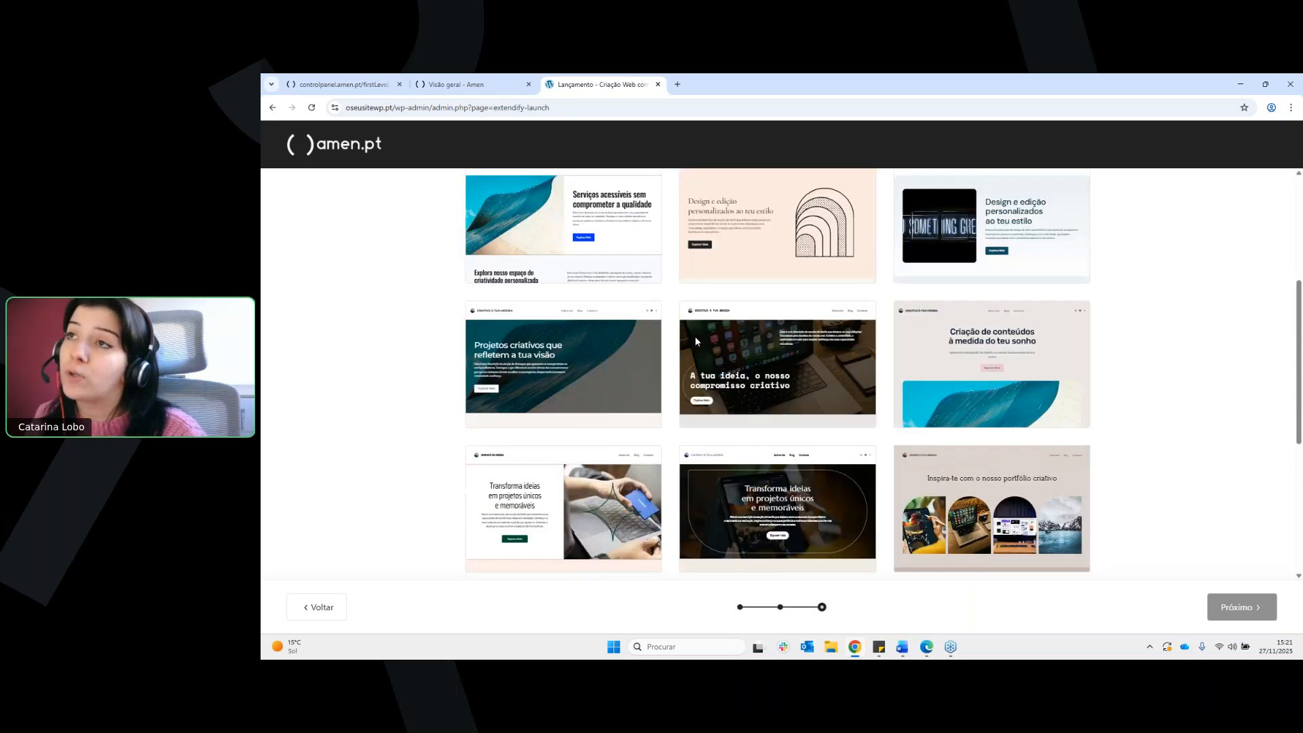
# Choose the design headed "Serviços acessíveis sem comprometer a qualidade" and continue to generate the site
pyautogui.scroll(1, 728, 337)
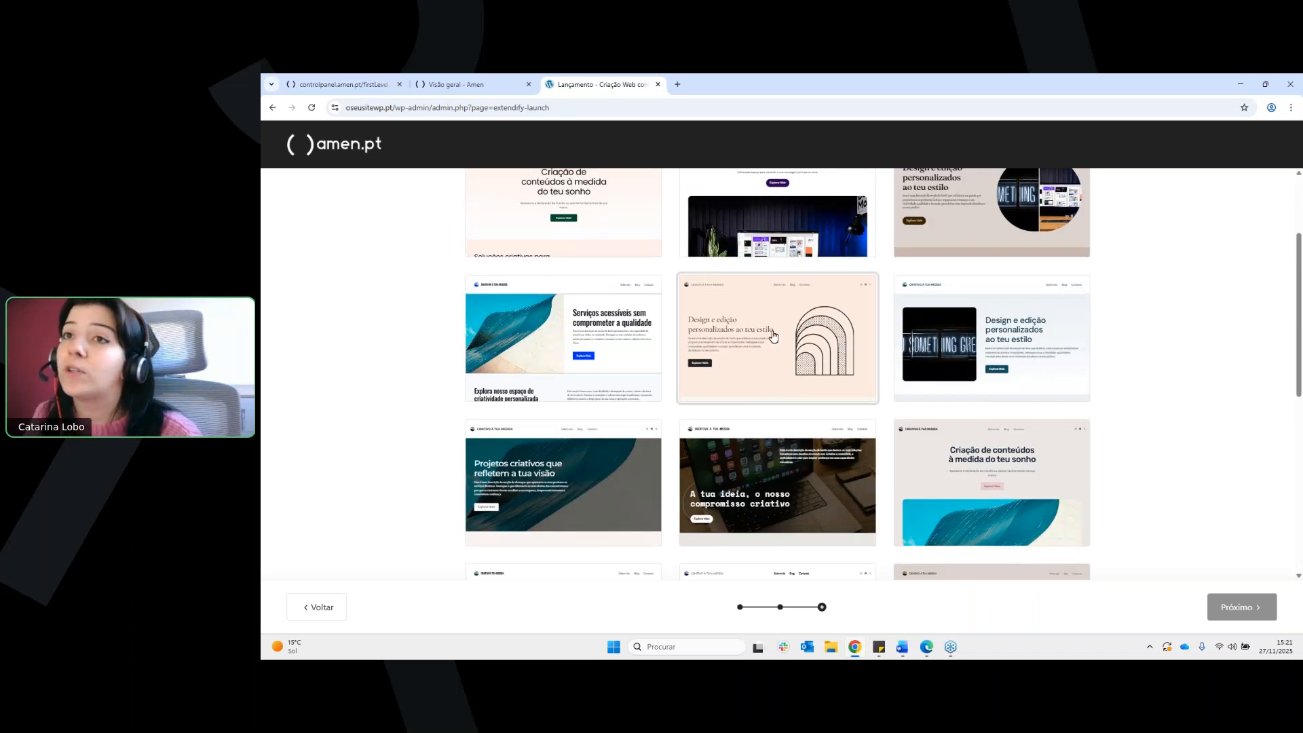
pyautogui.scroll(2, 773, 335)
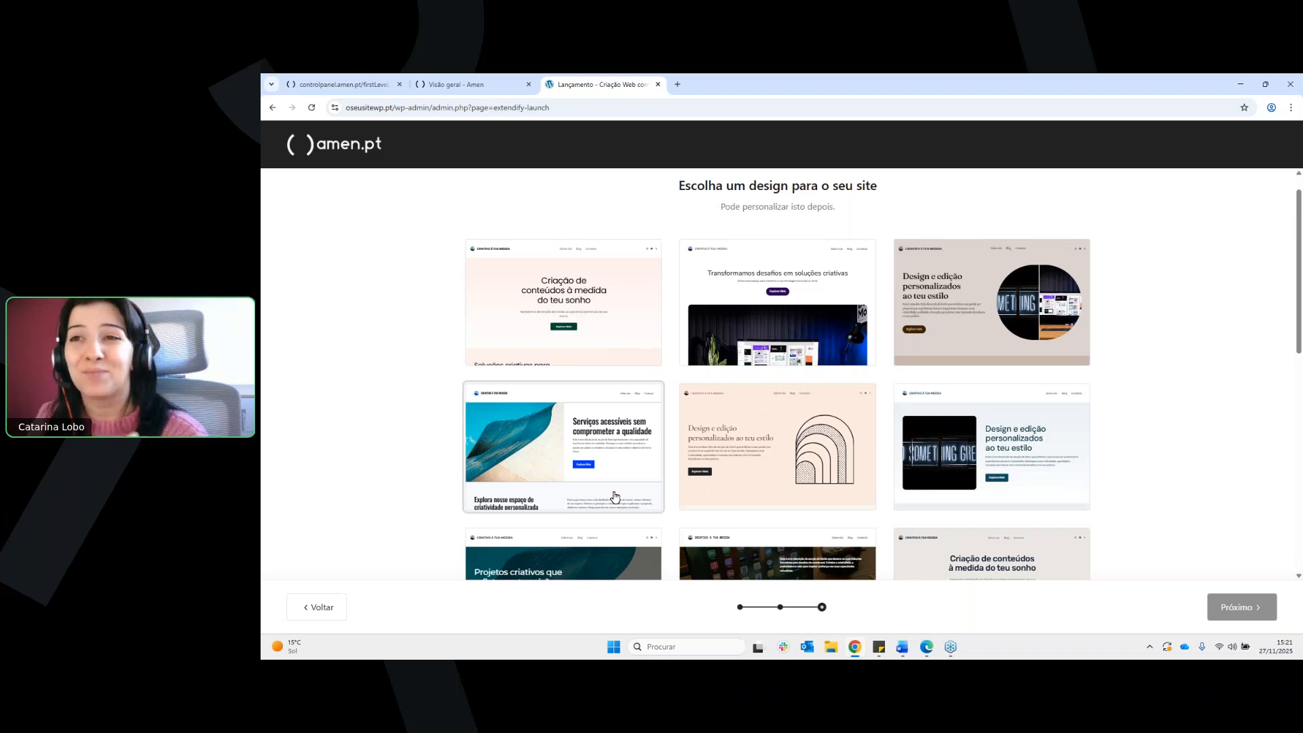
pyautogui.click(614, 467)
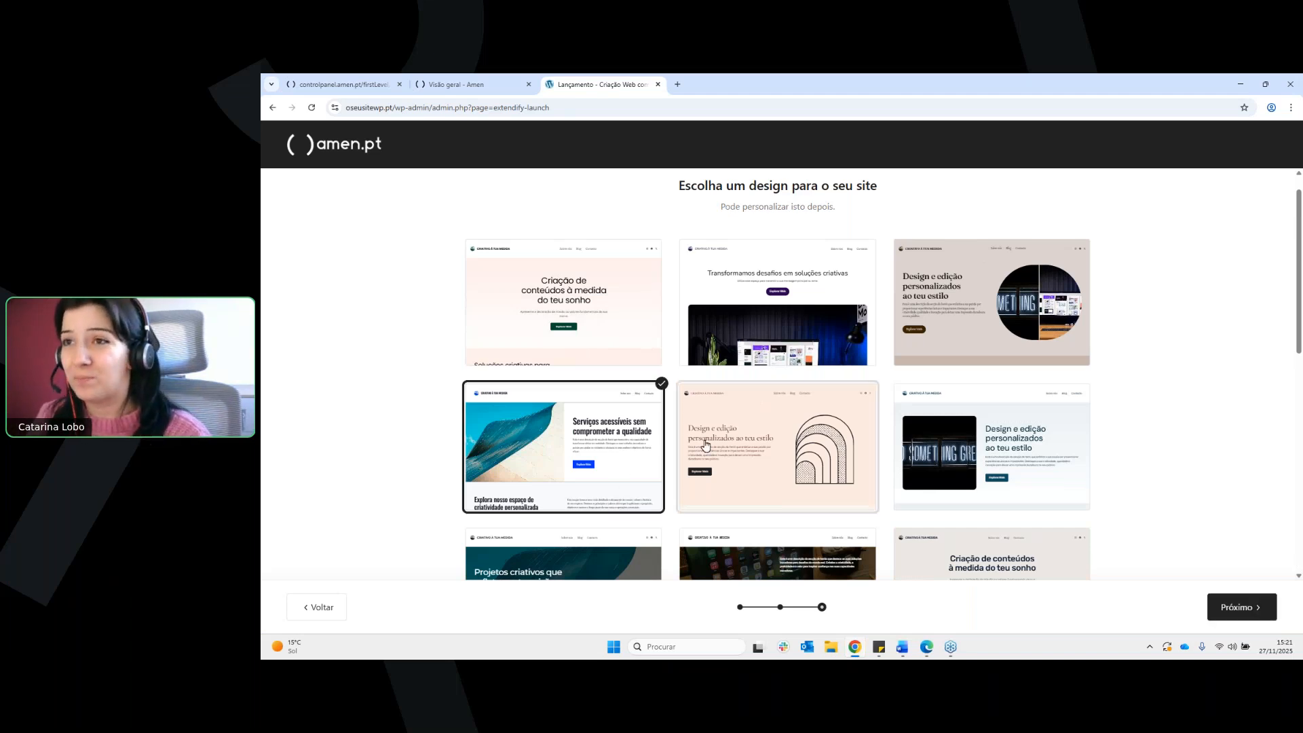
pyautogui.click(1225, 615)
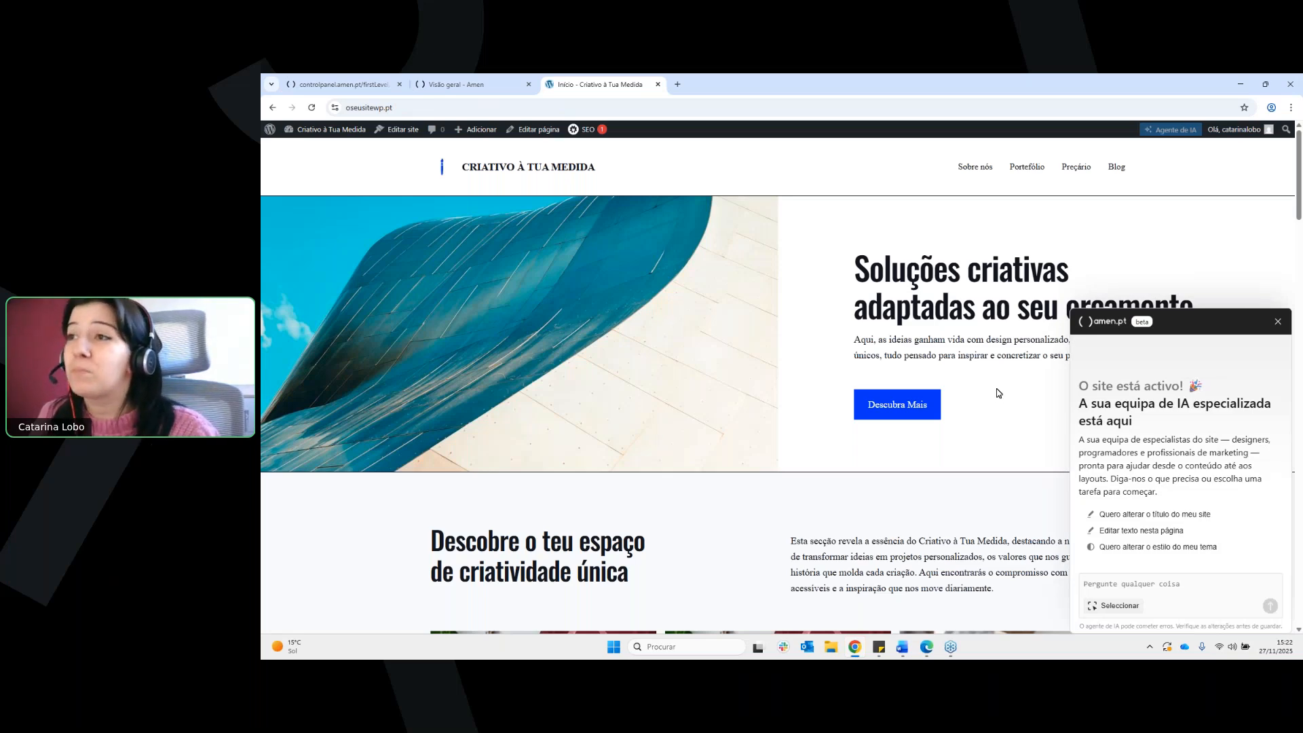
# Look through the generated homepage, examining its header, introduction, portfolio, pricing and blog sections
pyautogui.scroll(-1, 988, 360)
pyautogui.scroll(1, 998, 349)
pyautogui.scroll(-1, 1012, 339)
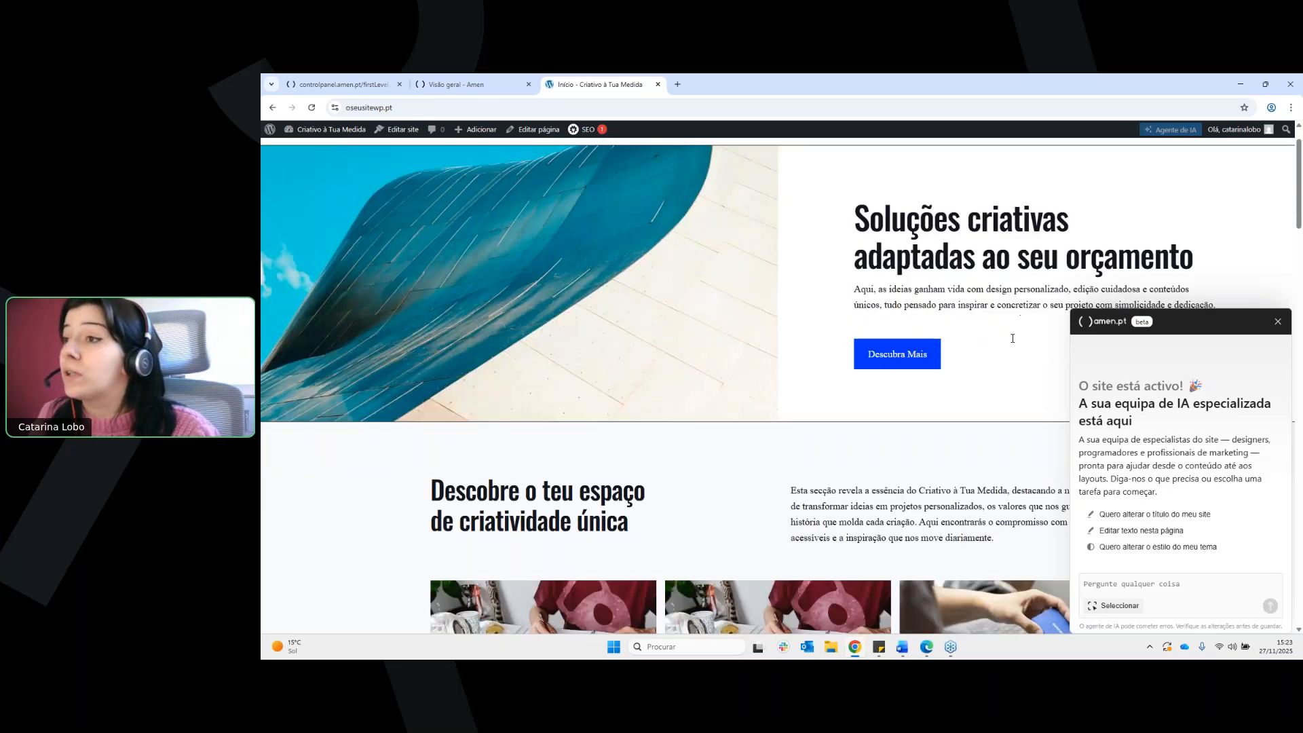
pyautogui.scroll(-4, 1013, 338)
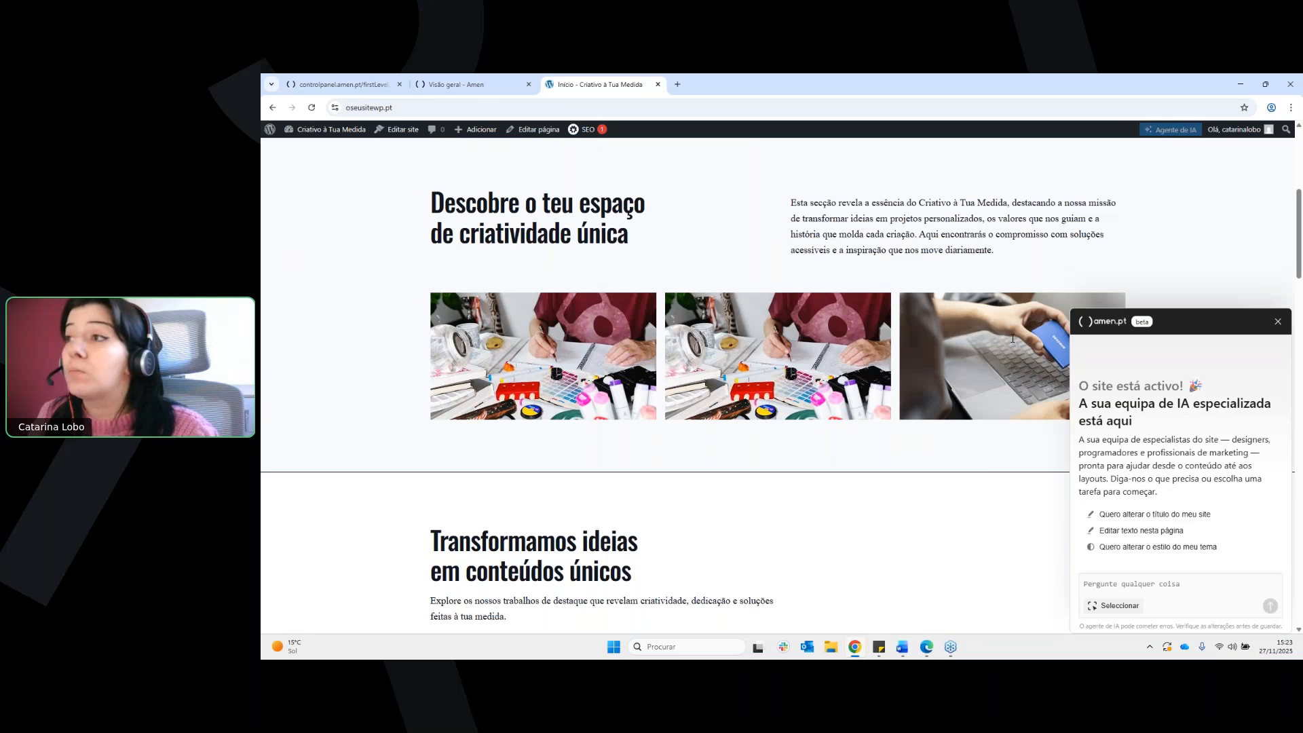
pyautogui.scroll(-3, 1013, 338)
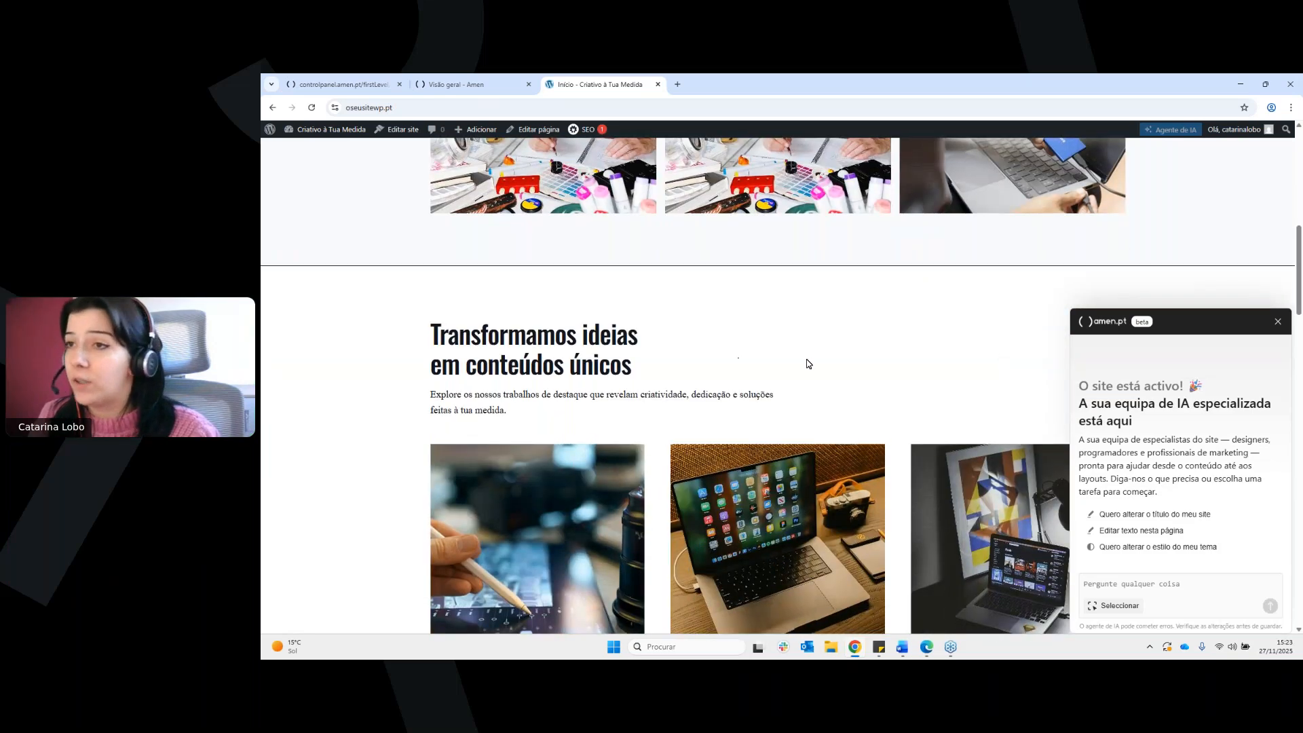
pyautogui.scroll(-3, 808, 363)
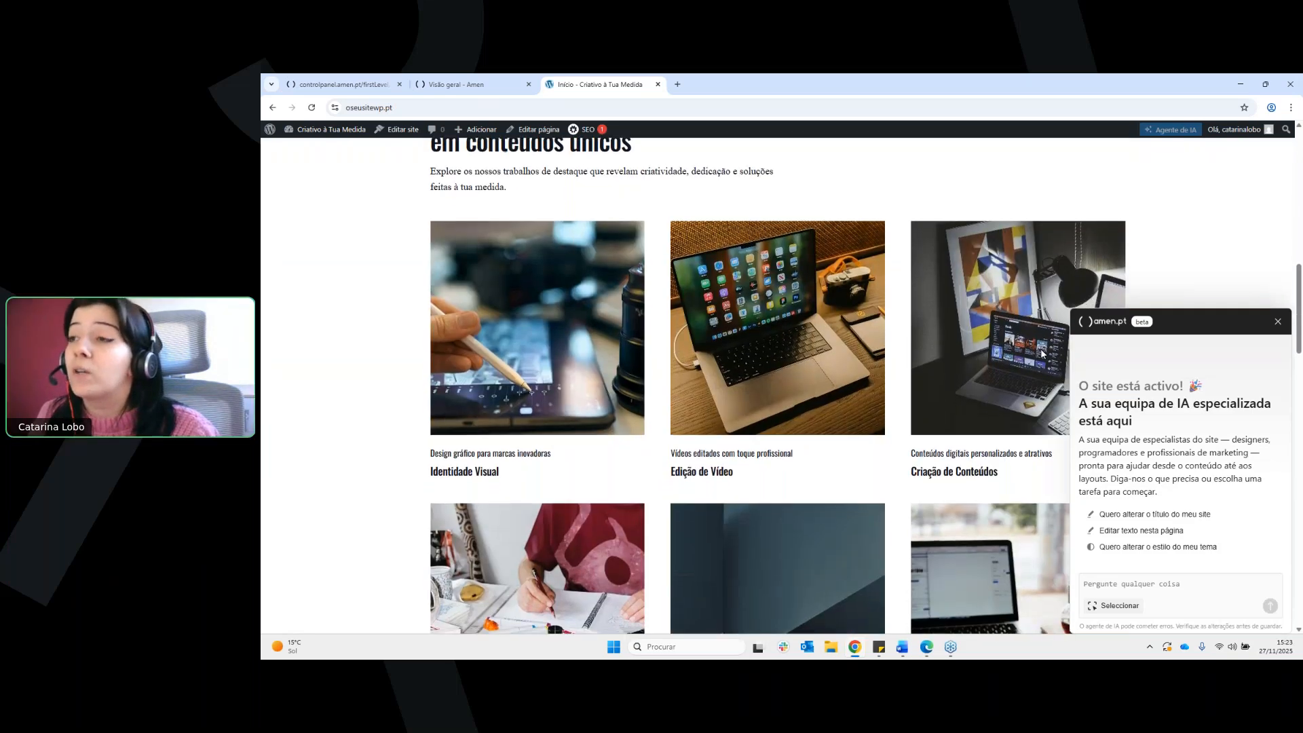
pyautogui.scroll(-8, 1044, 353)
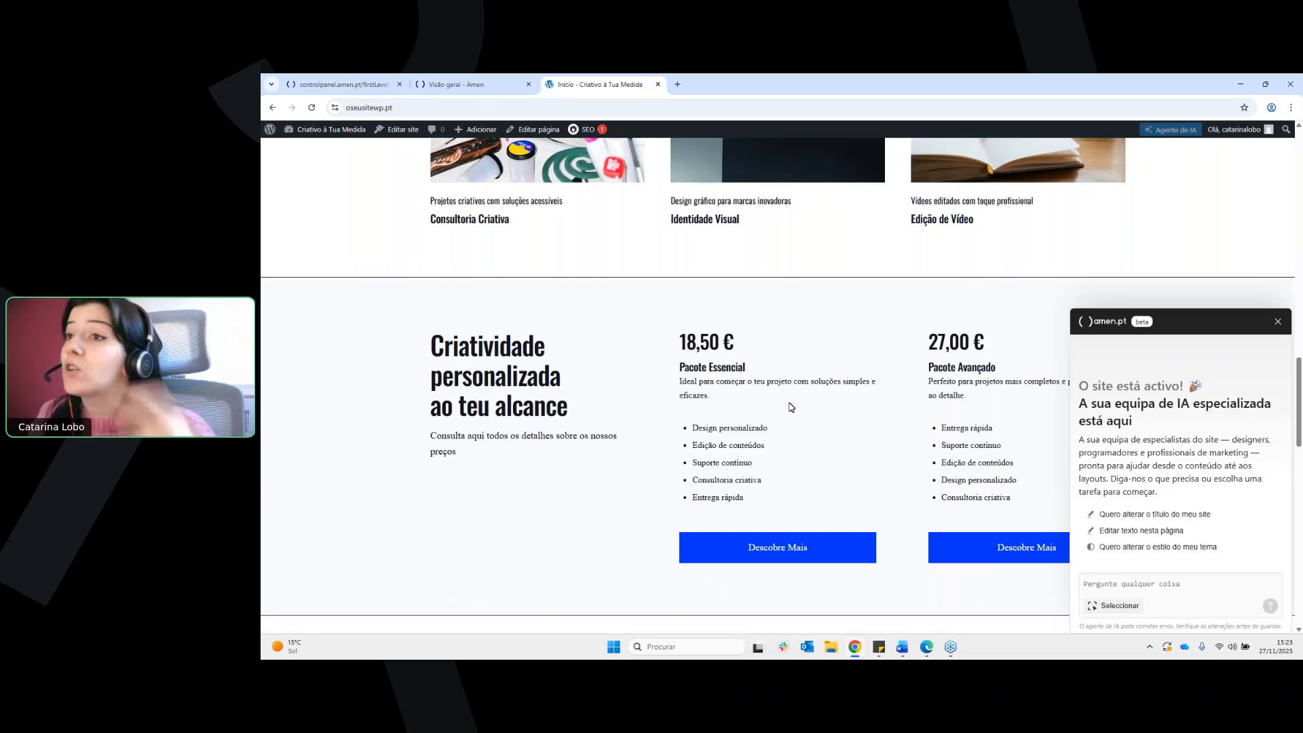
pyautogui.scroll(-1, 832, 404)
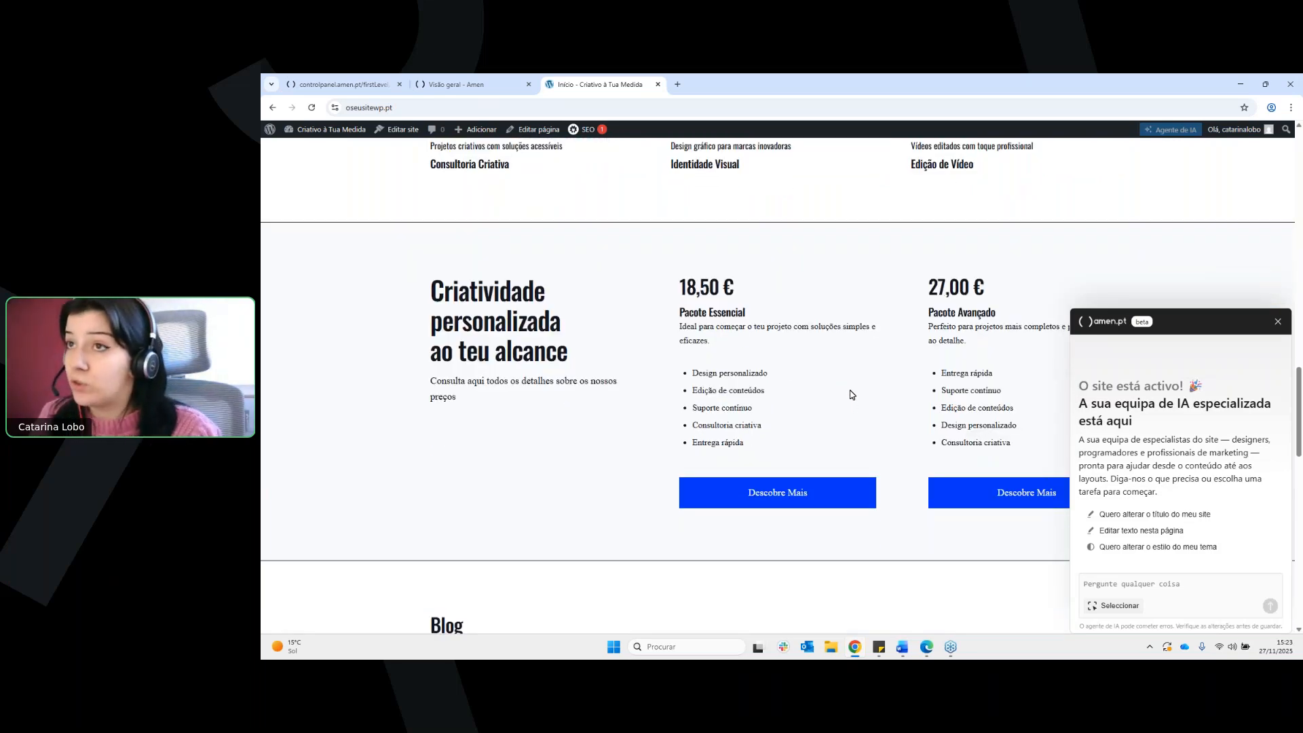
pyautogui.scroll(-5, 852, 397)
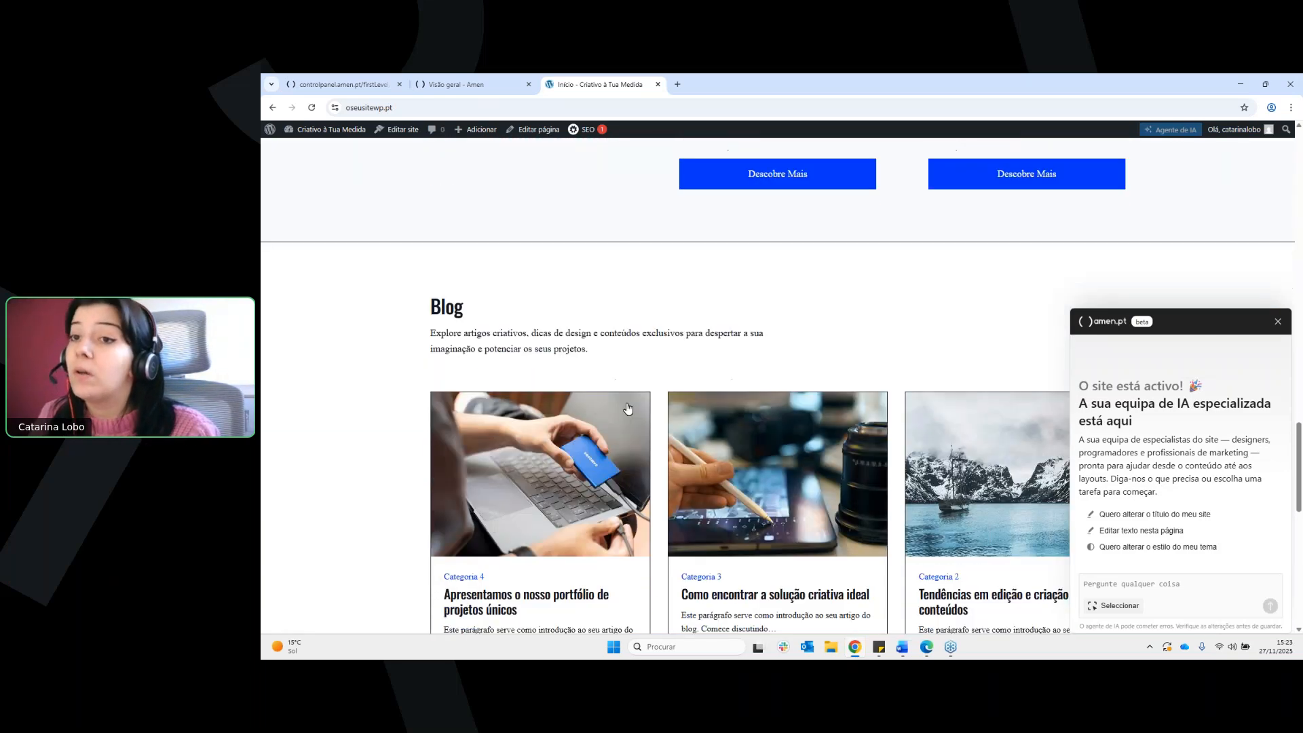
pyautogui.scroll(-2, 628, 408)
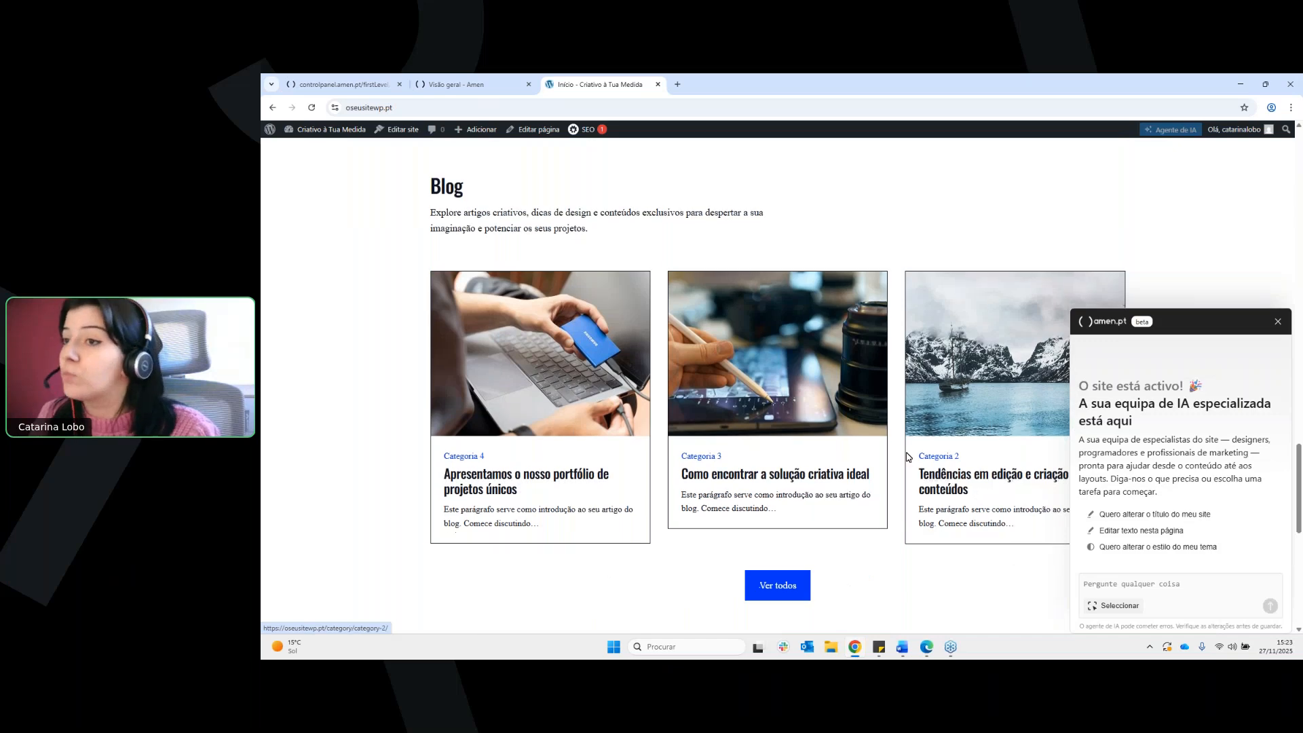
pyautogui.scroll(-5, 907, 457)
pyautogui.scroll(15, 878, 442)
pyautogui.scroll(15, 920, 432)
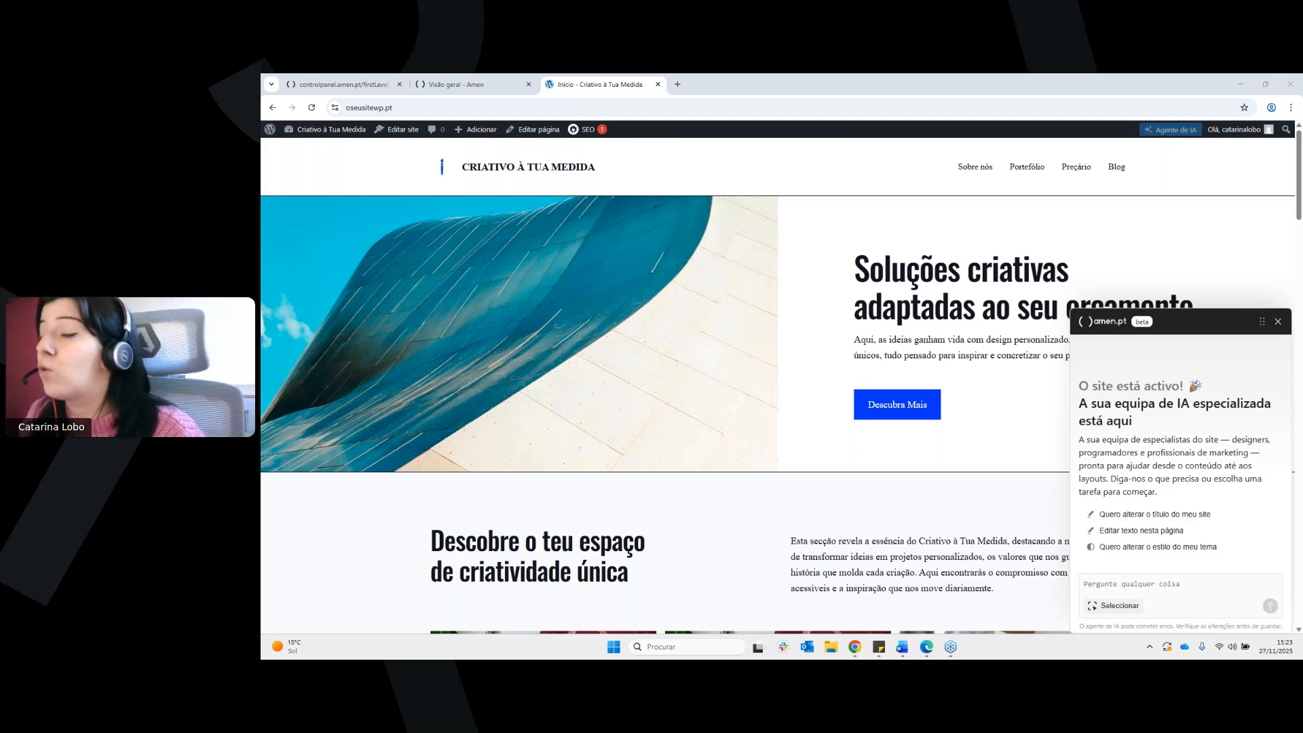
pyautogui.scroll(-1, 1166, 578)
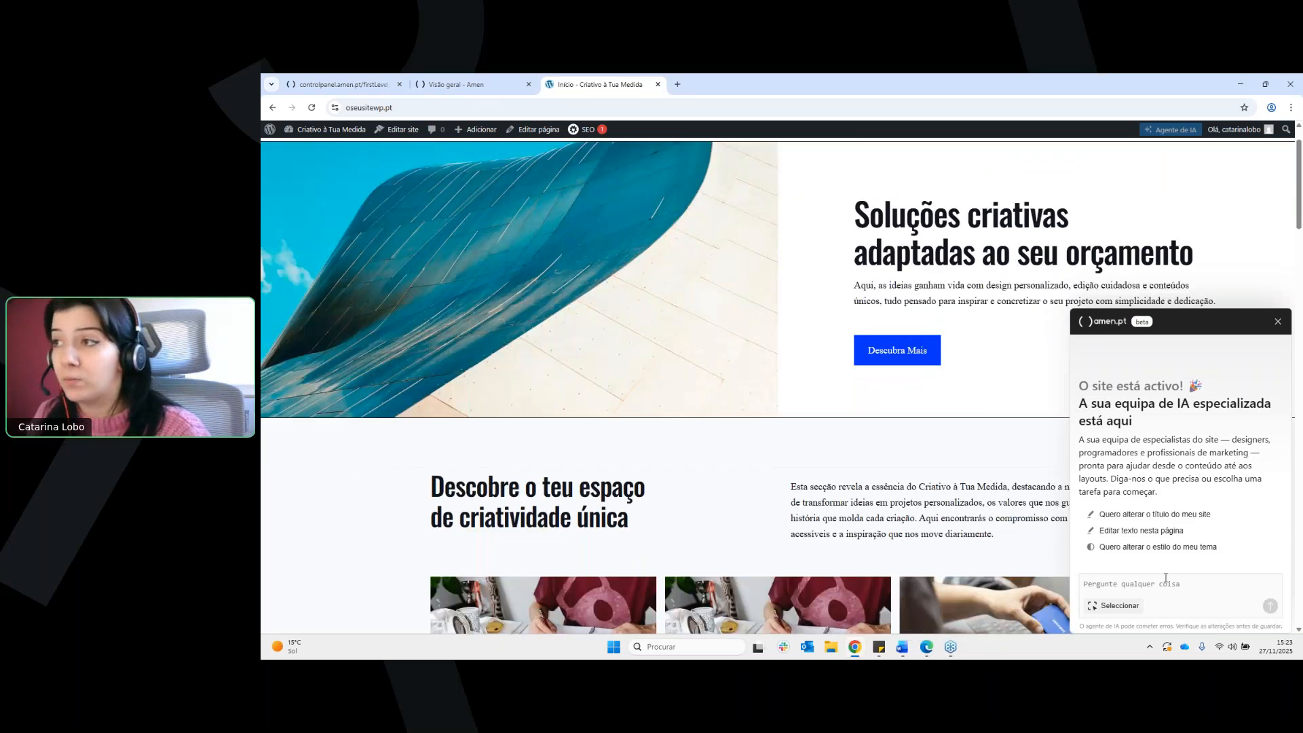
# Start the AI agent's "Editar texto nesta página" task and identify the main hero heading as the text to change
pyautogui.click(1167, 578)
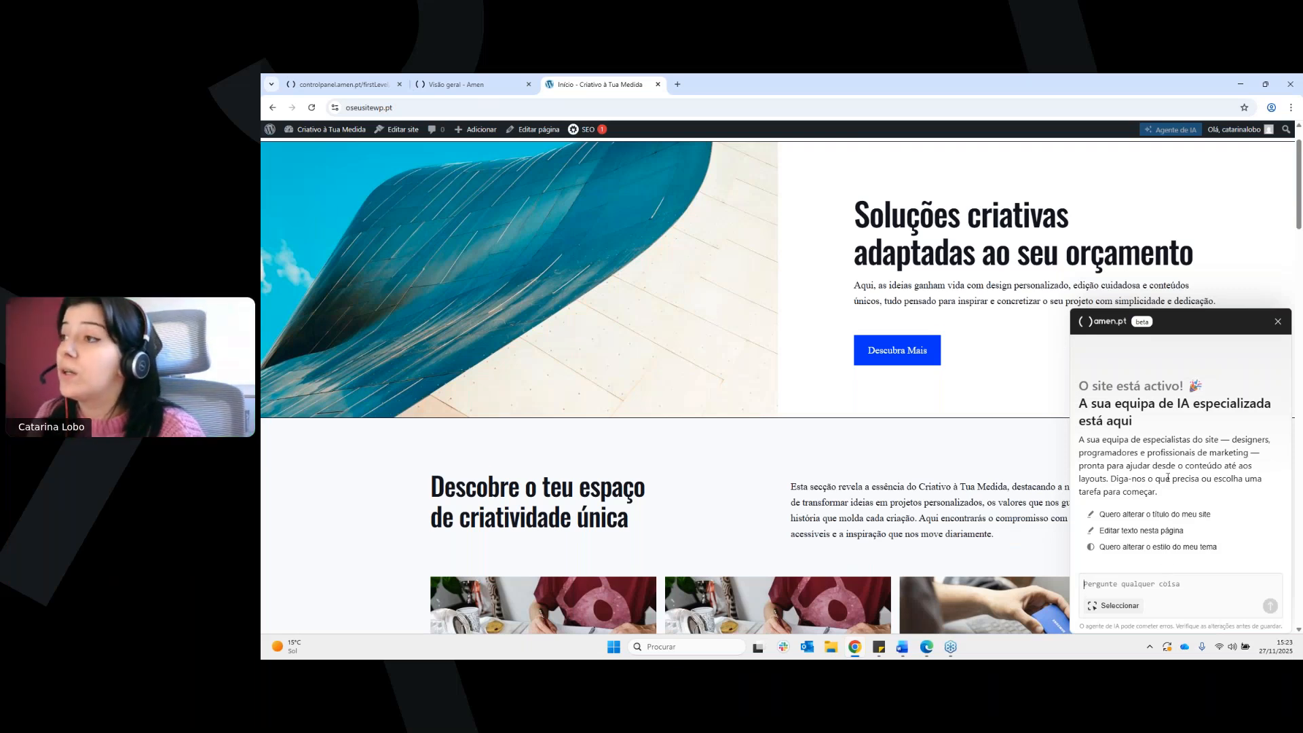
pyautogui.scroll(-3, 1141, 458)
pyautogui.scroll(3, 1141, 458)
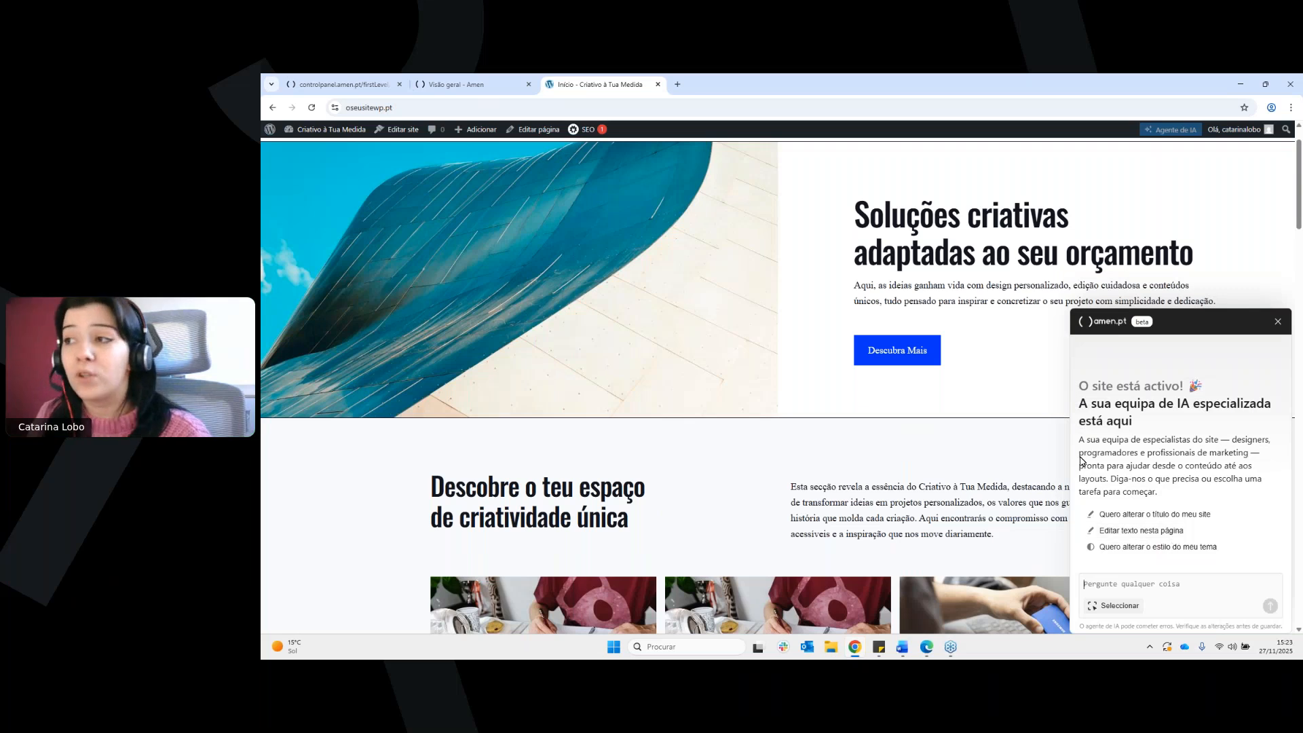
pyautogui.scroll(1, 1082, 460)
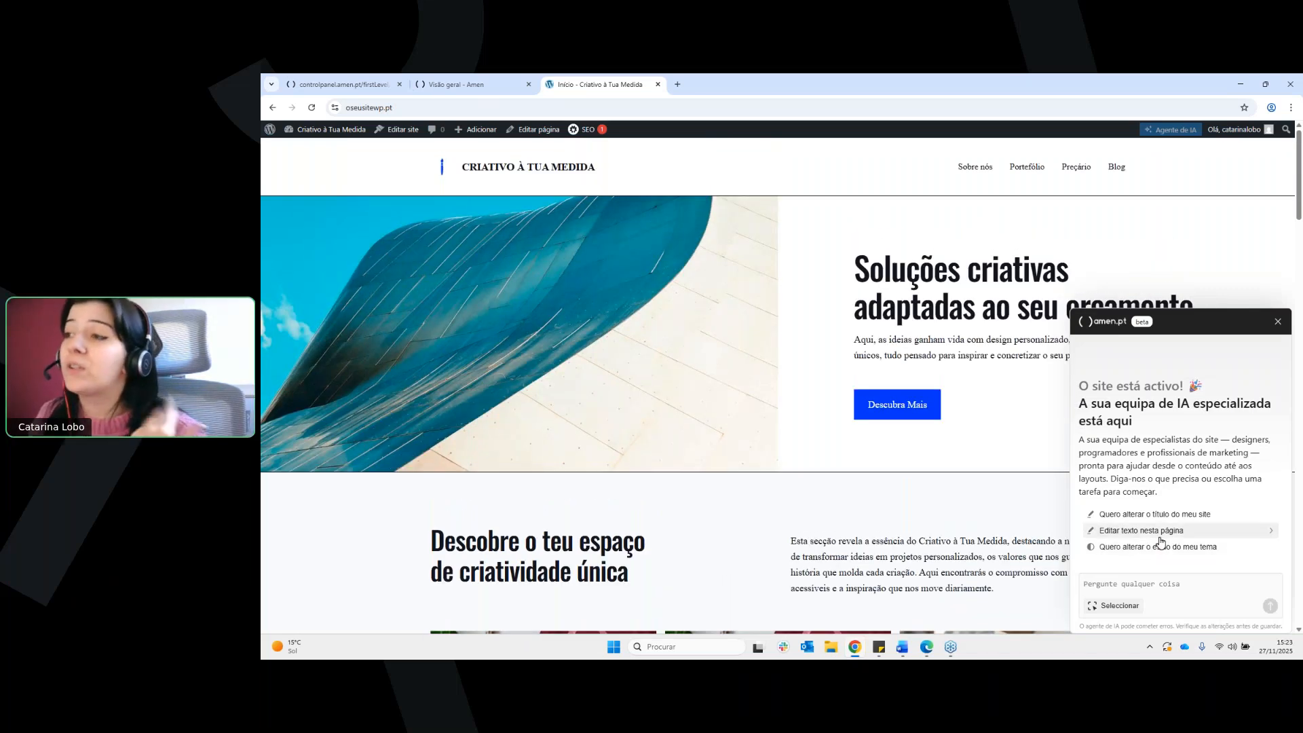
pyautogui.click(1156, 537)
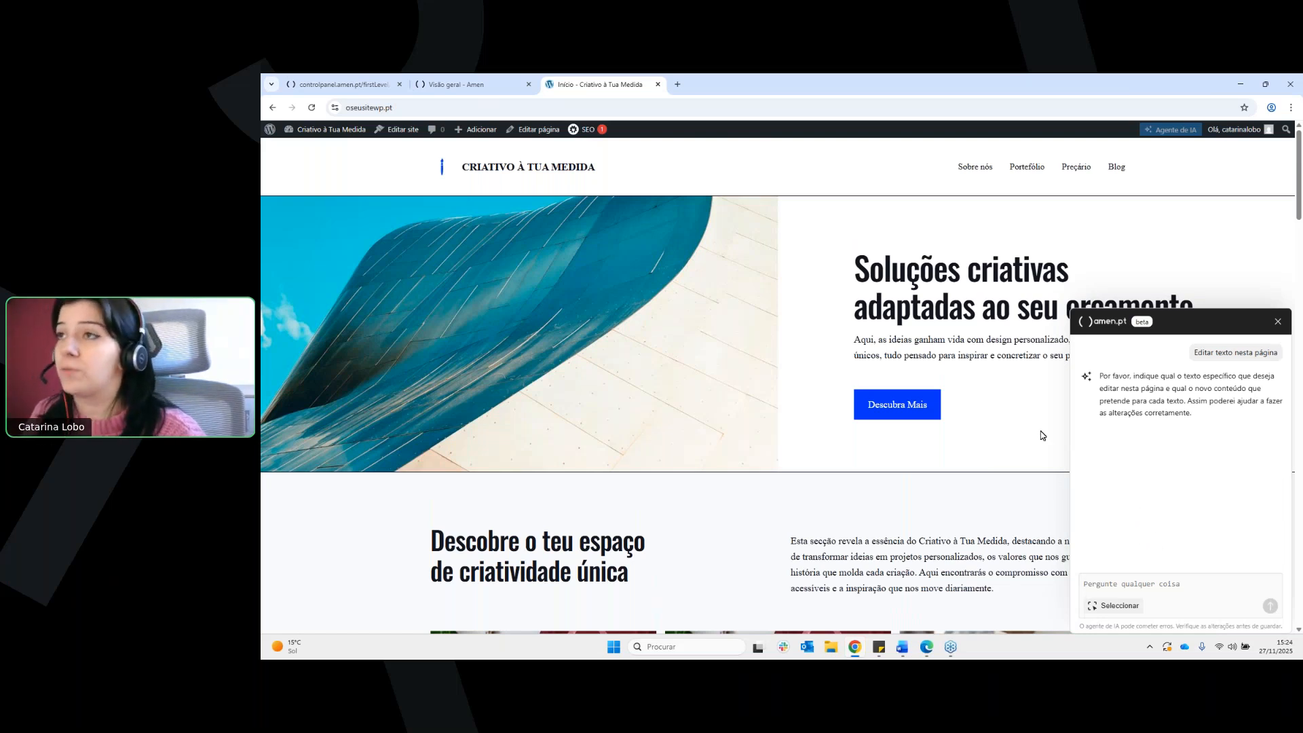
pyautogui.moveTo(855, 269); pyautogui.dragTo(1191, 298)
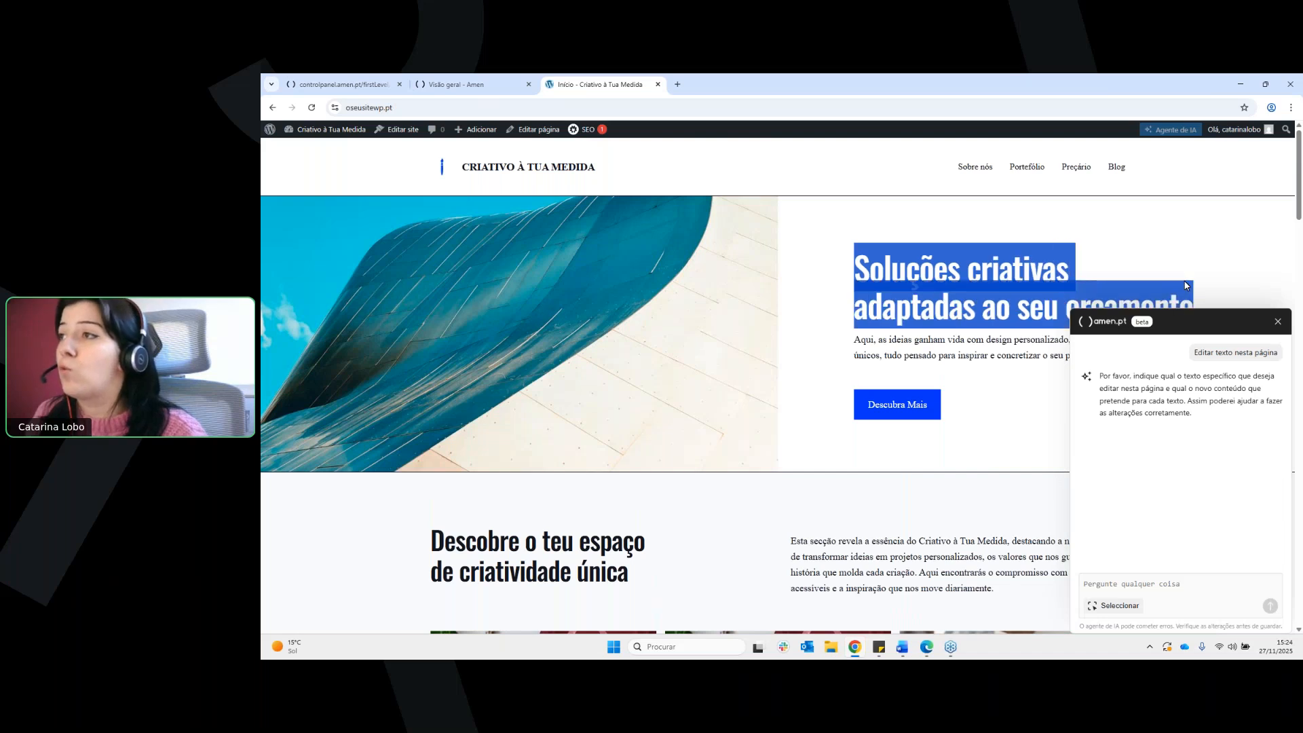
pyautogui.click(1029, 264)
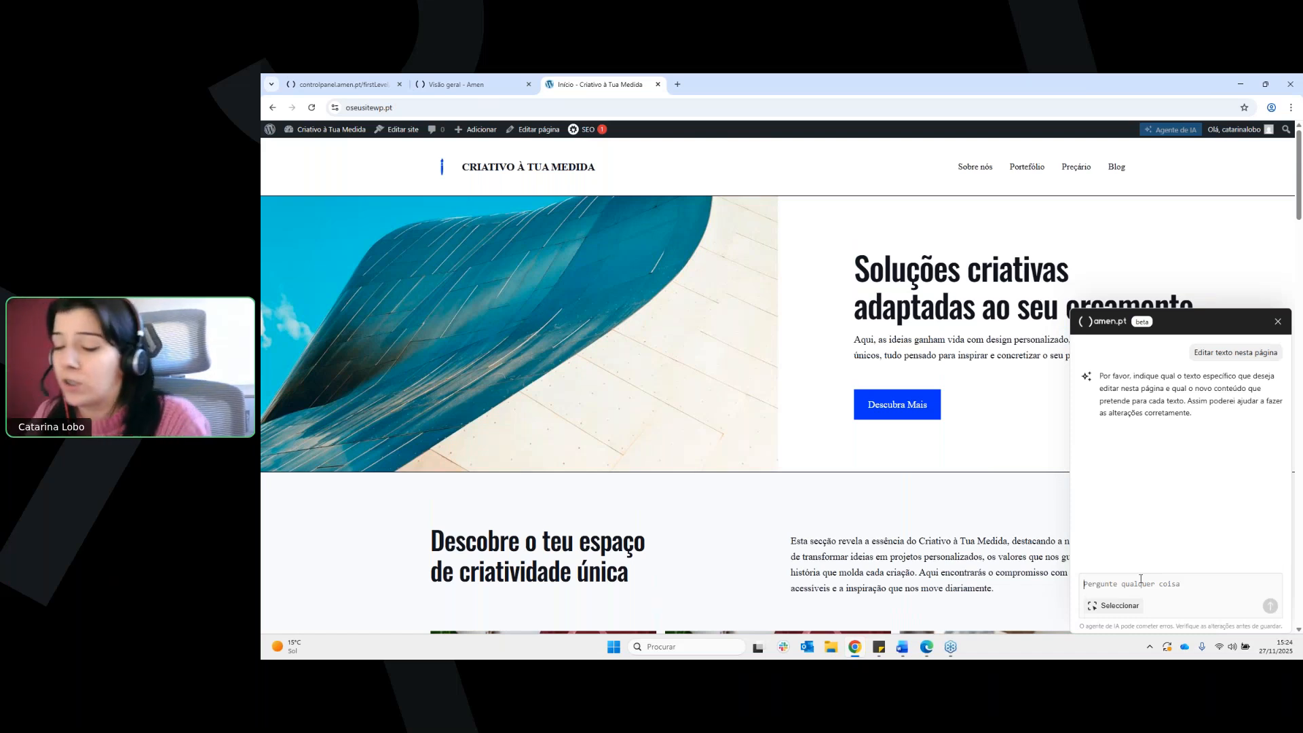
# Send the AI agent the request "Por favor, altera o texto "Soluções criativas" para "Soluções dinâmicas""
pyautogui.write('Por favo')
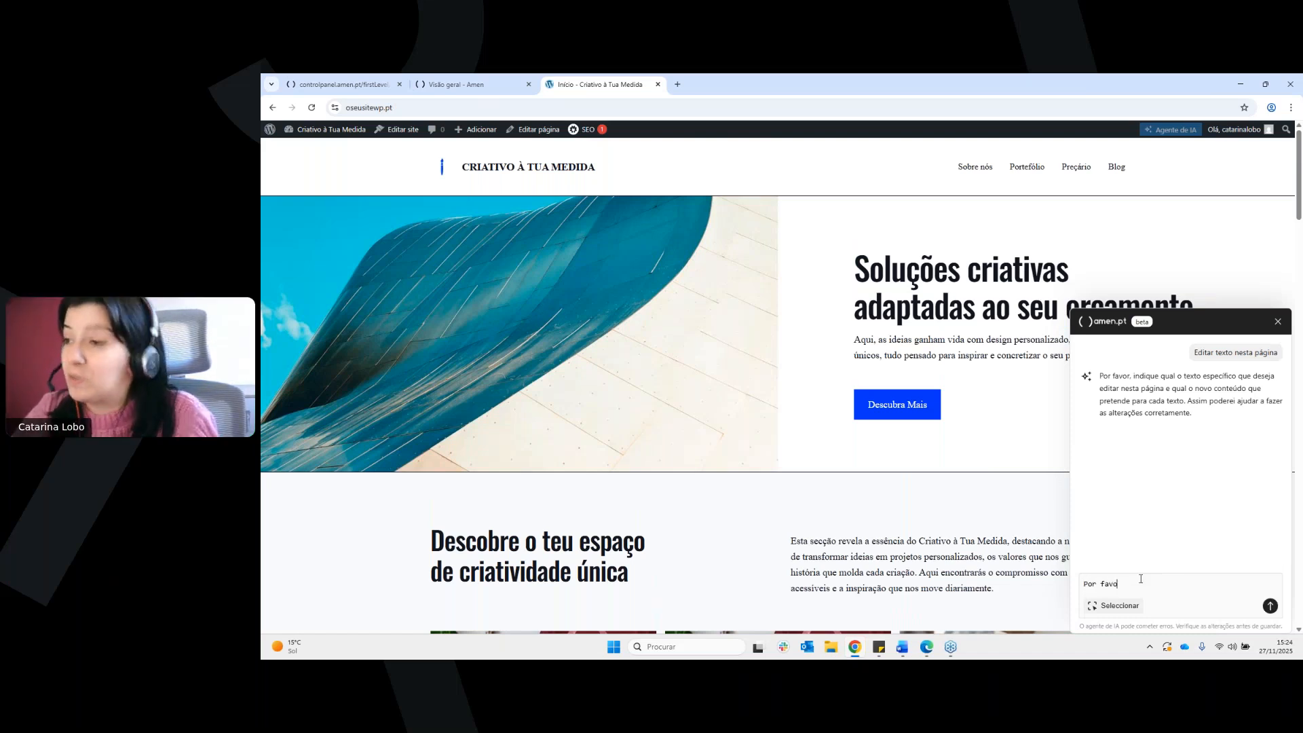
pyautogui.write('r, ')
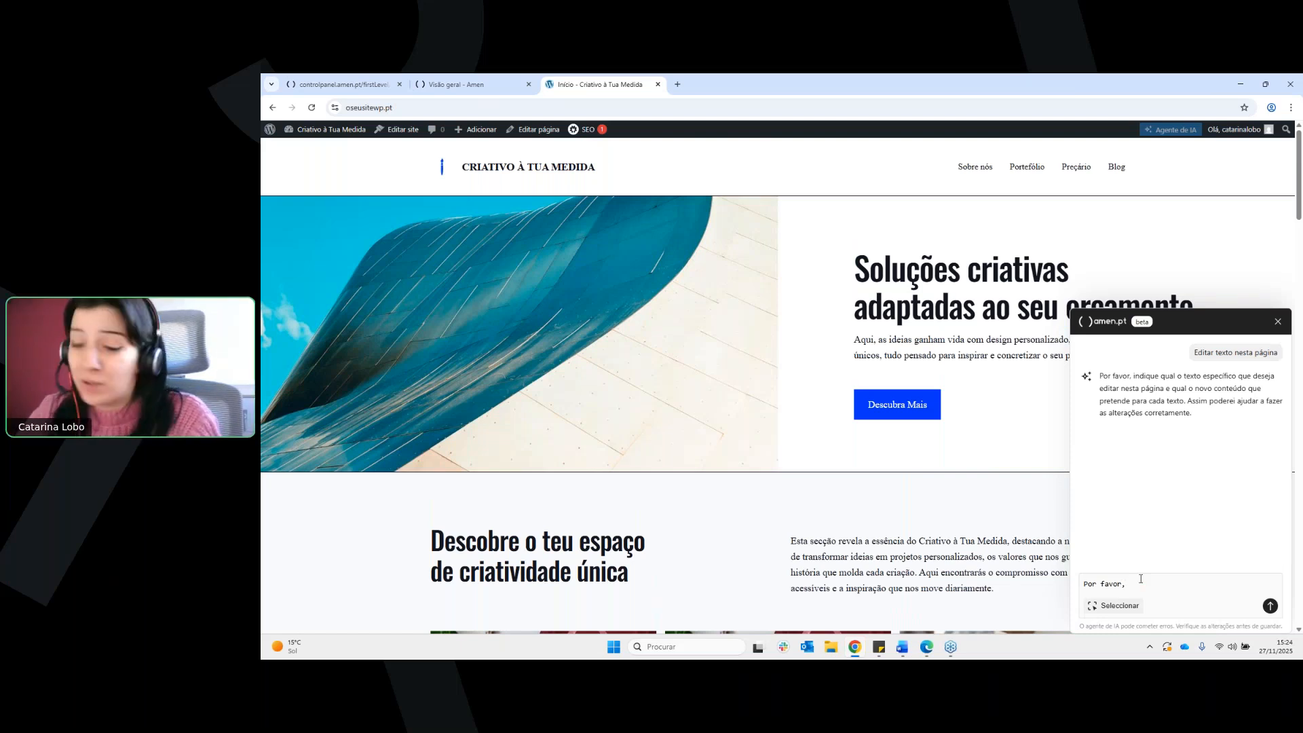
pyautogui.write('altera')
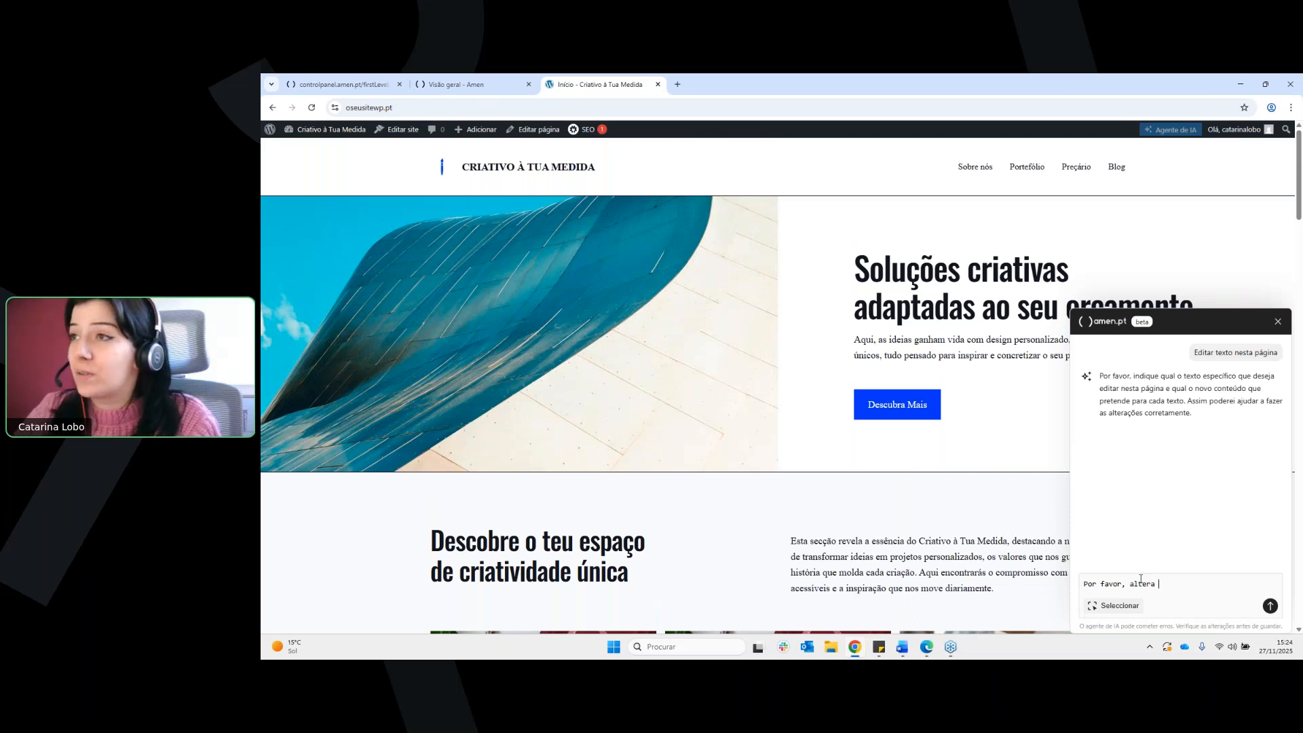
pyautogui.write(' o texto Soluções c')
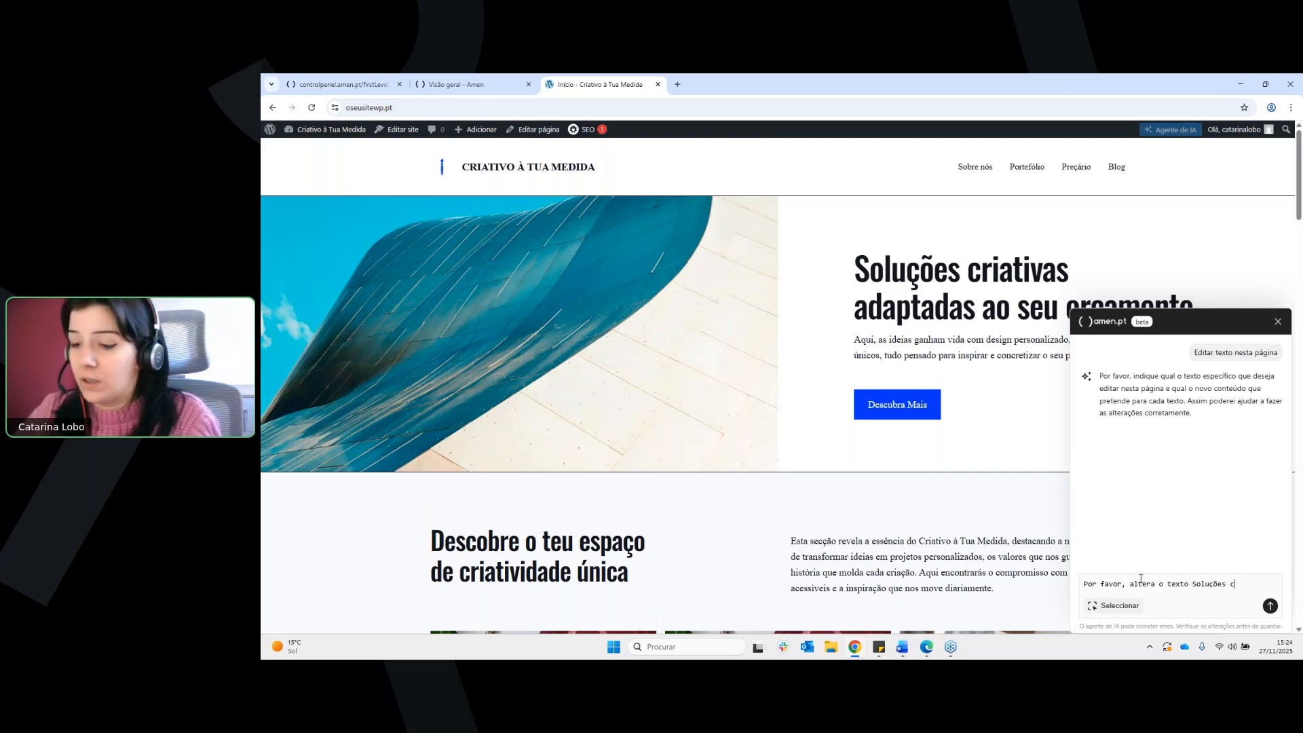
pyautogui.write('riativas')
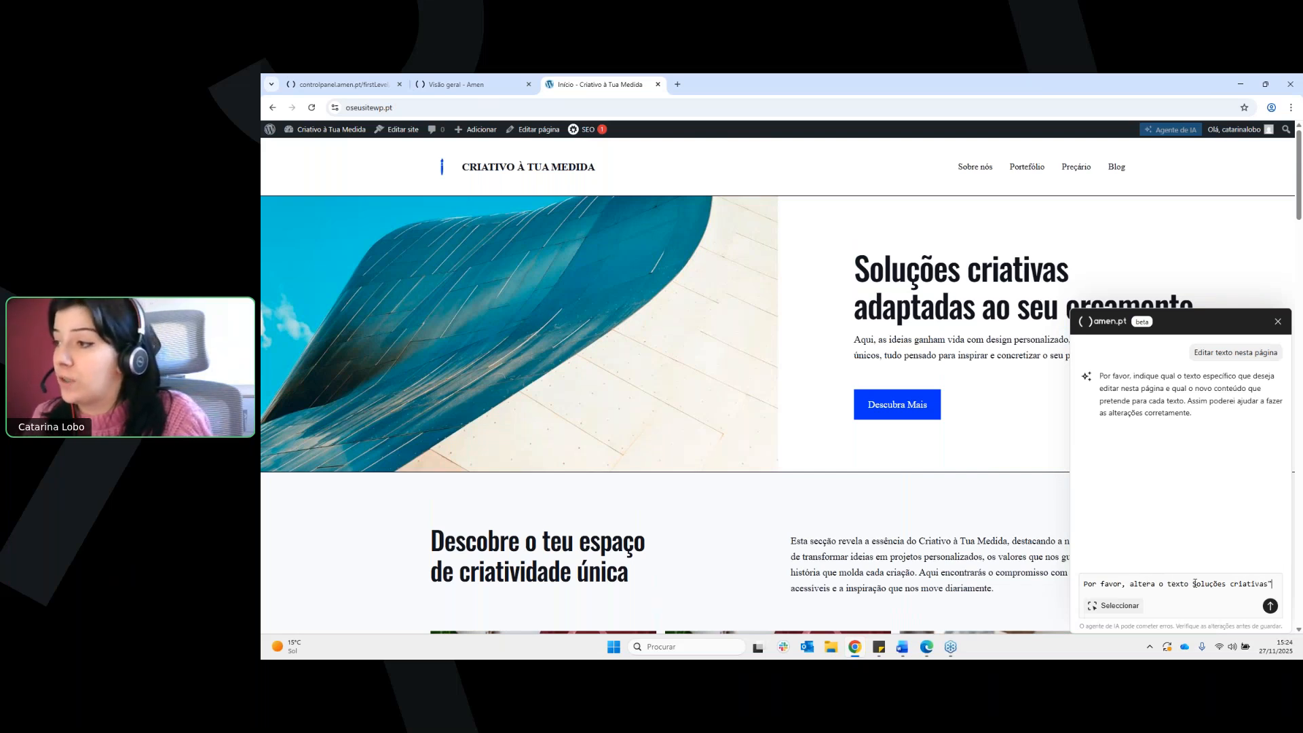
pyautogui.write('"')
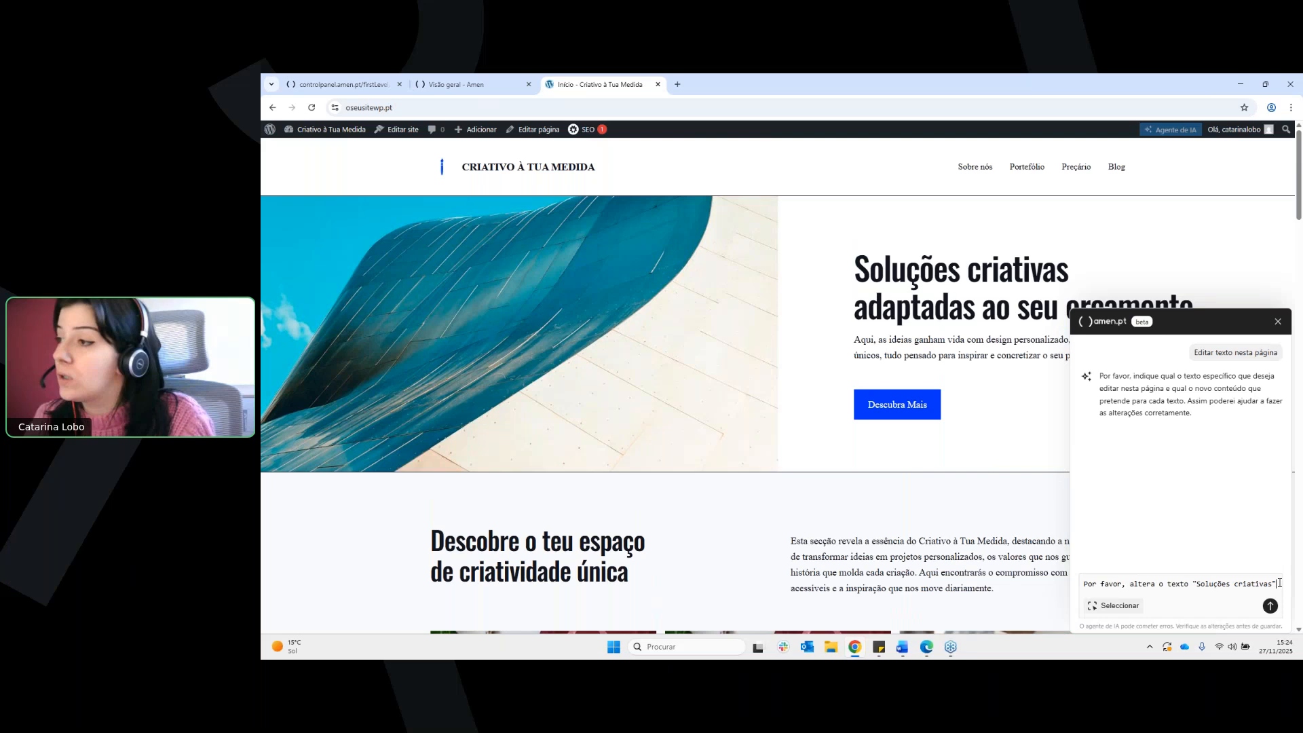
pyautogui.write(' para "Soluções dir')
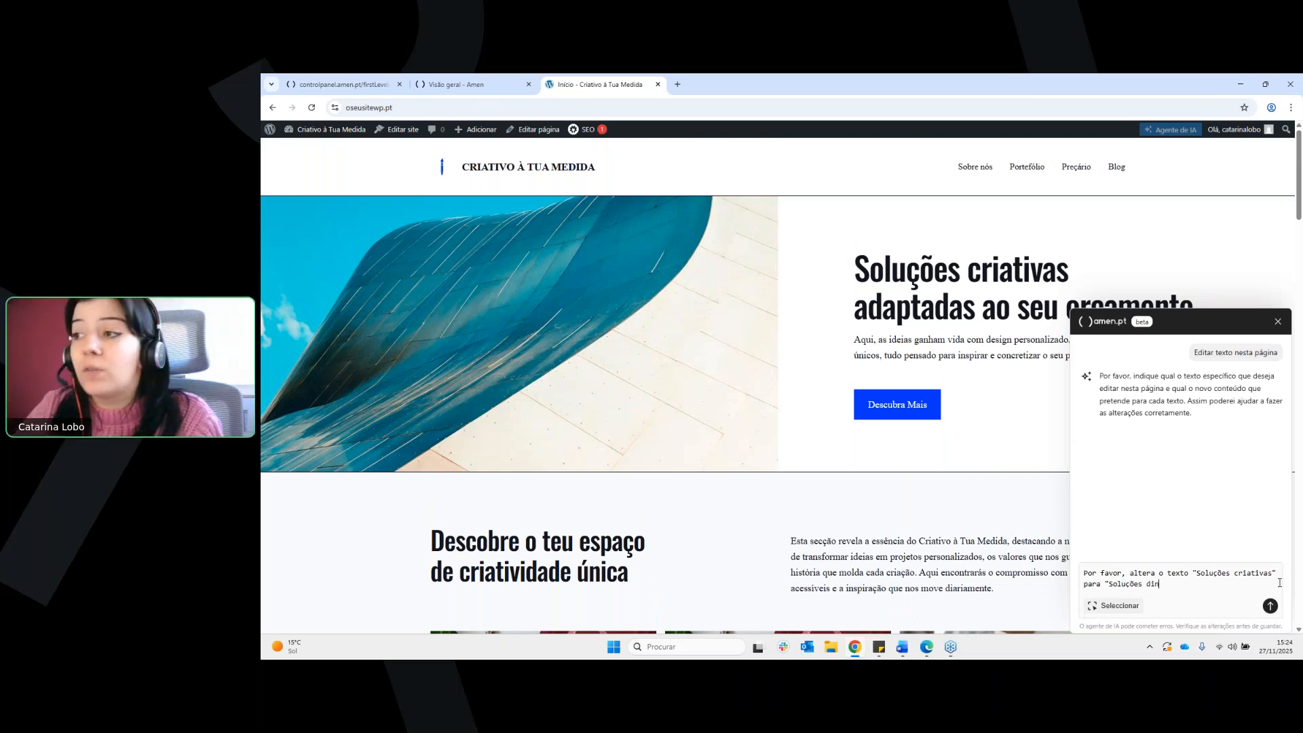
pyautogui.write('âmicas"')
pyautogui.press('Return')
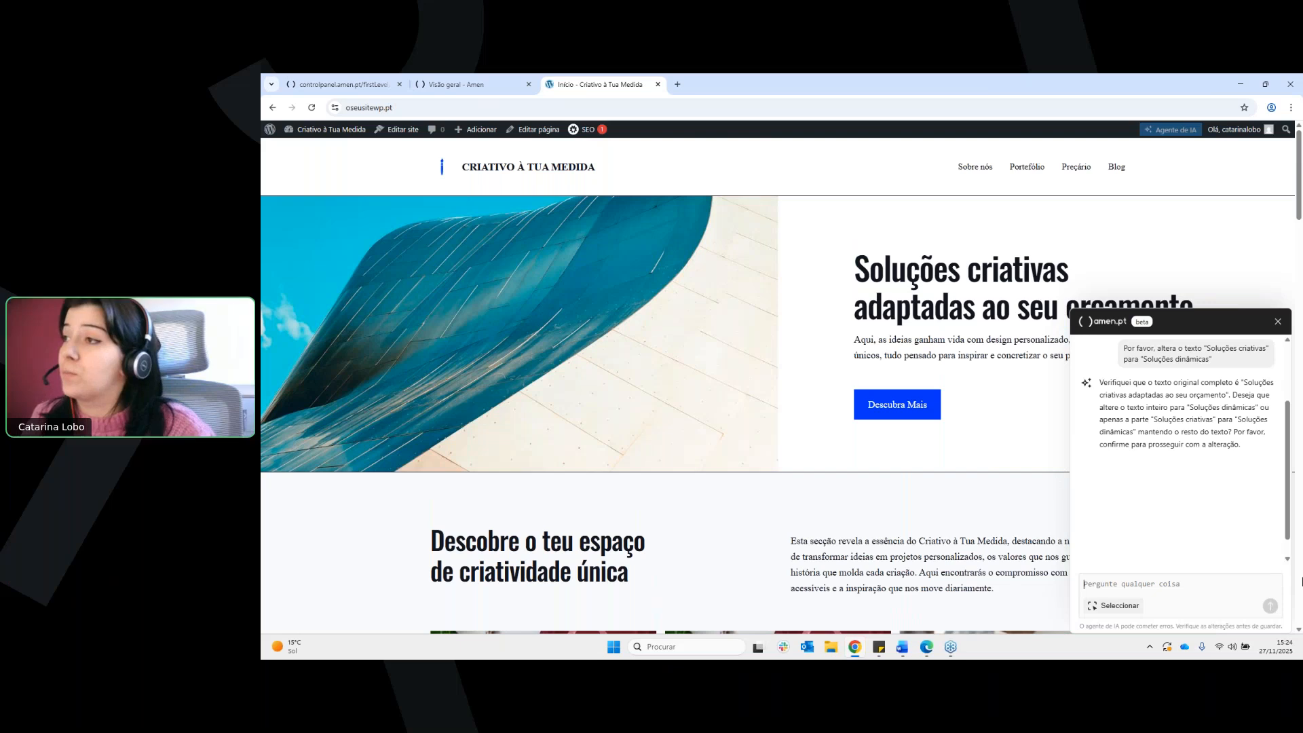
# Answer the agent's question about the extent of the change with "Soluções criativas apenas"
pyautogui.write('soluções criativas apenas')
pyautogui.press('Return')
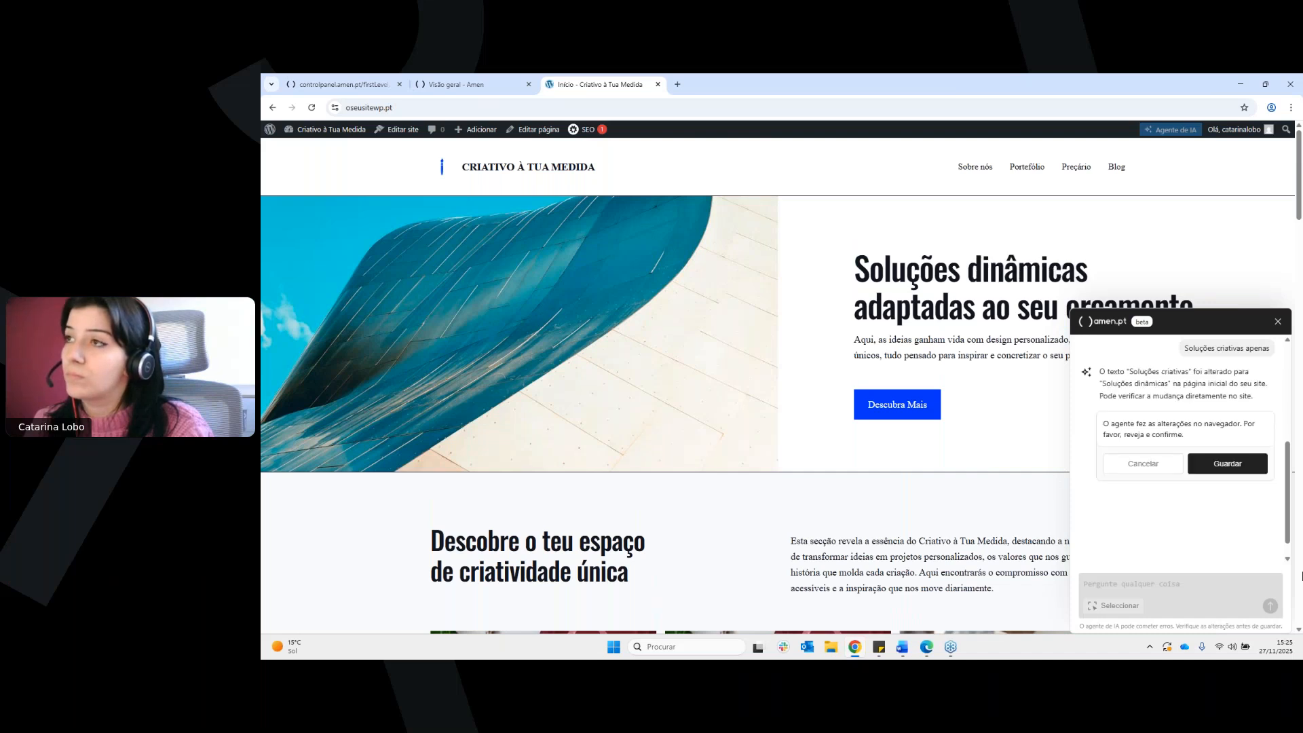
# Check the revised hero heading on the page against the request and the agent's replies in the chat
pyautogui.moveTo(857, 269); pyautogui.dragTo(1089, 273)
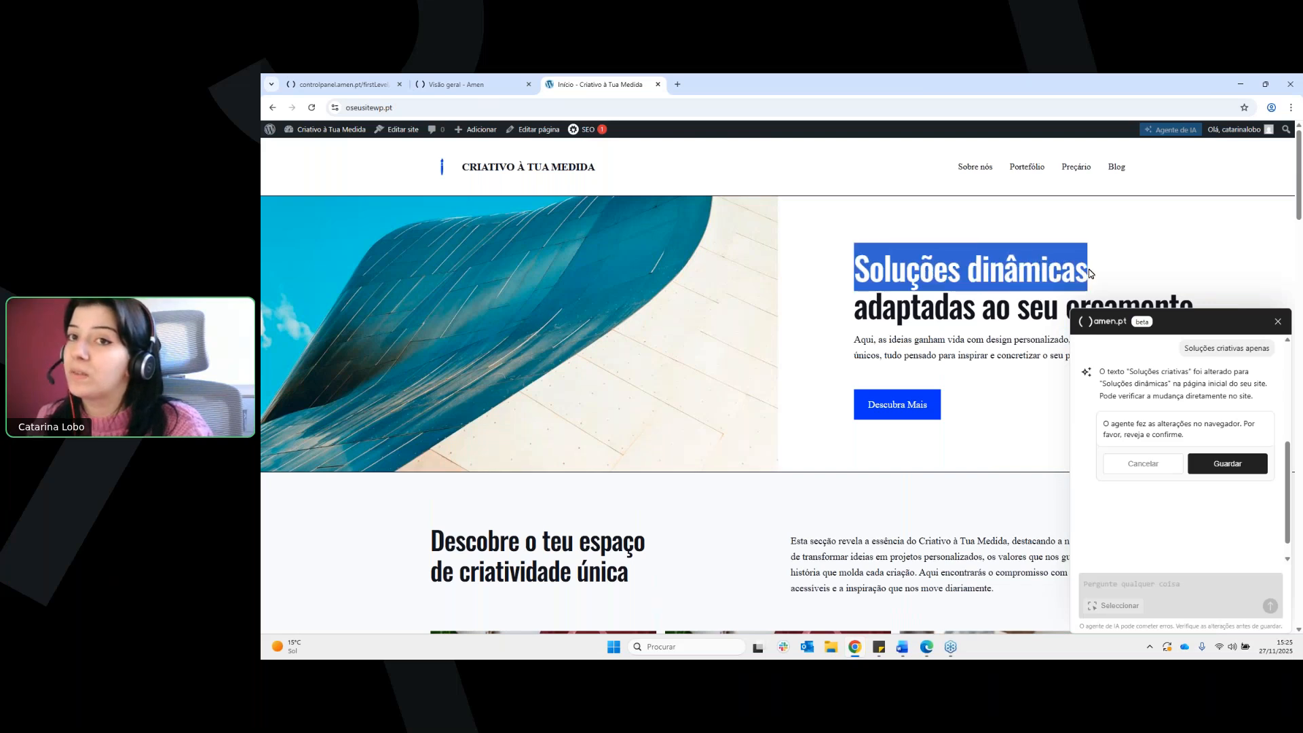
pyautogui.click(1089, 273)
pyautogui.scroll(3, 1207, 433)
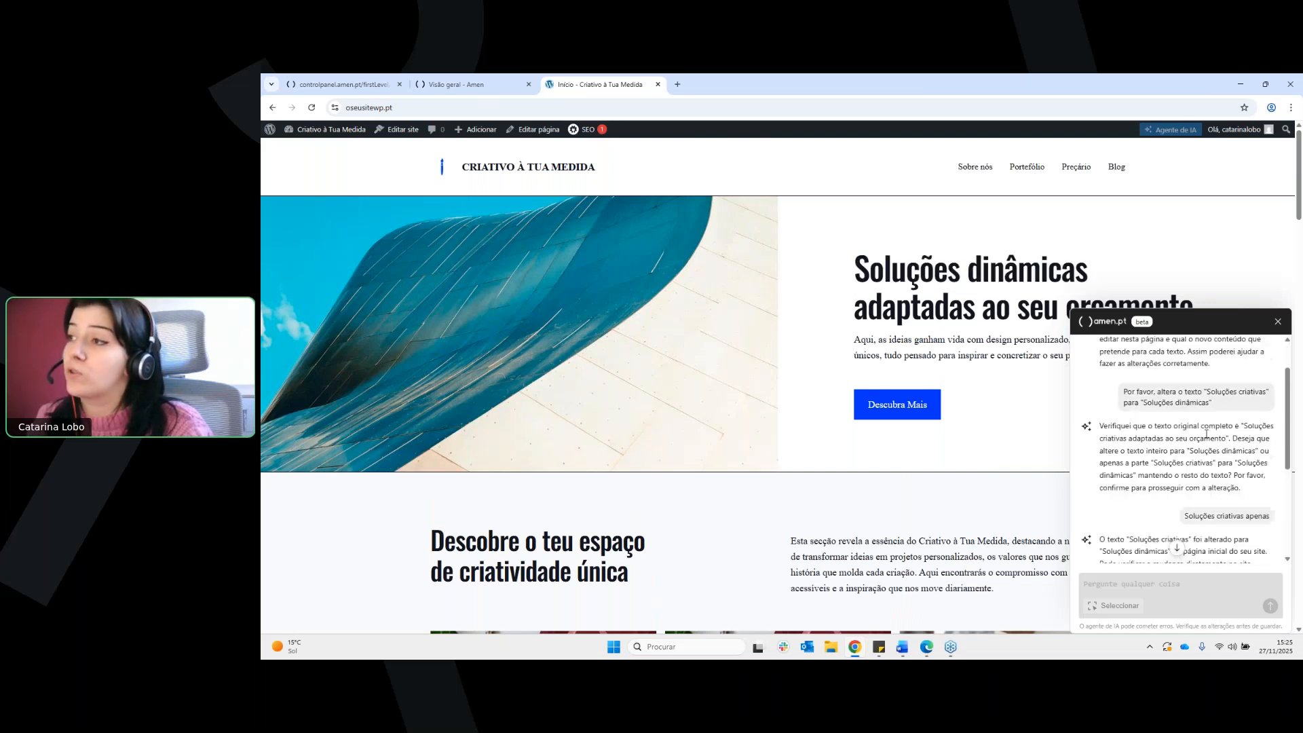
pyautogui.moveTo(1136, 388); pyautogui.dragTo(1233, 447)
pyautogui.click(1220, 401)
pyautogui.click(1232, 448)
pyautogui.scroll(-1, 1081, 437)
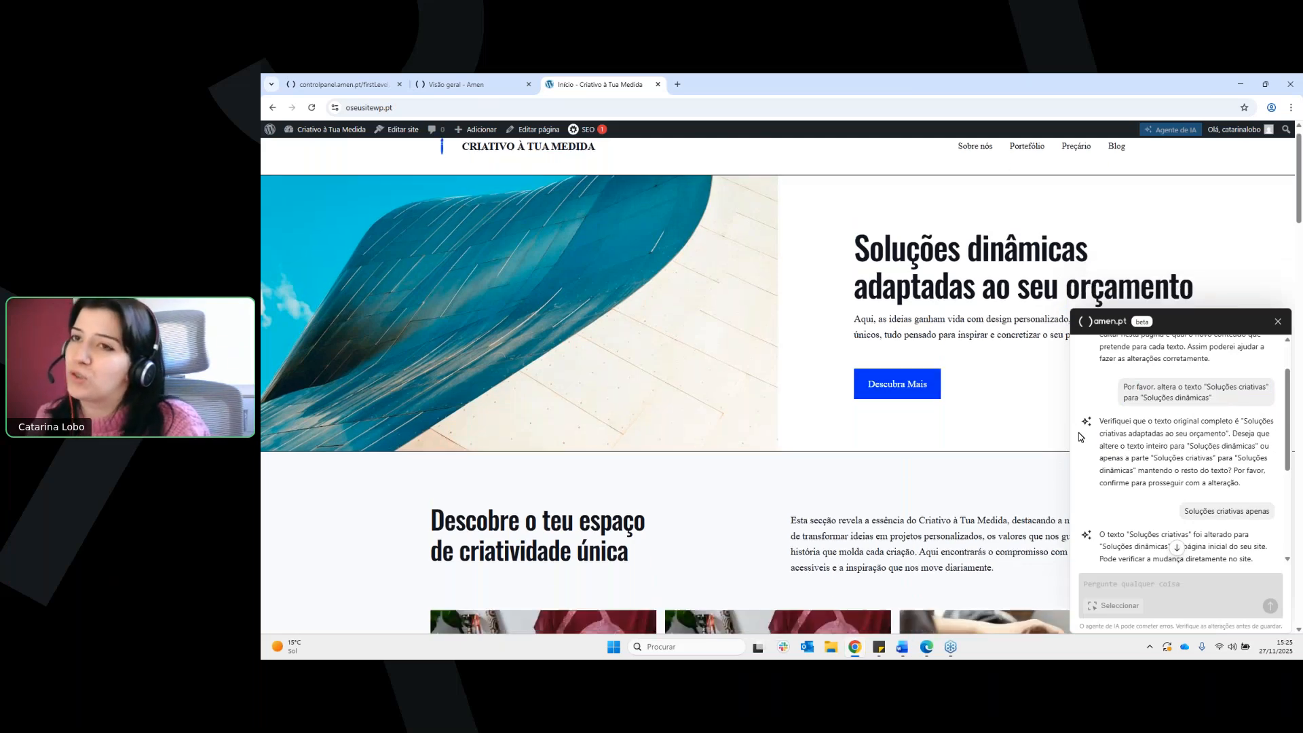
pyautogui.scroll(-2, 686, 434)
pyautogui.scroll(3, 893, 457)
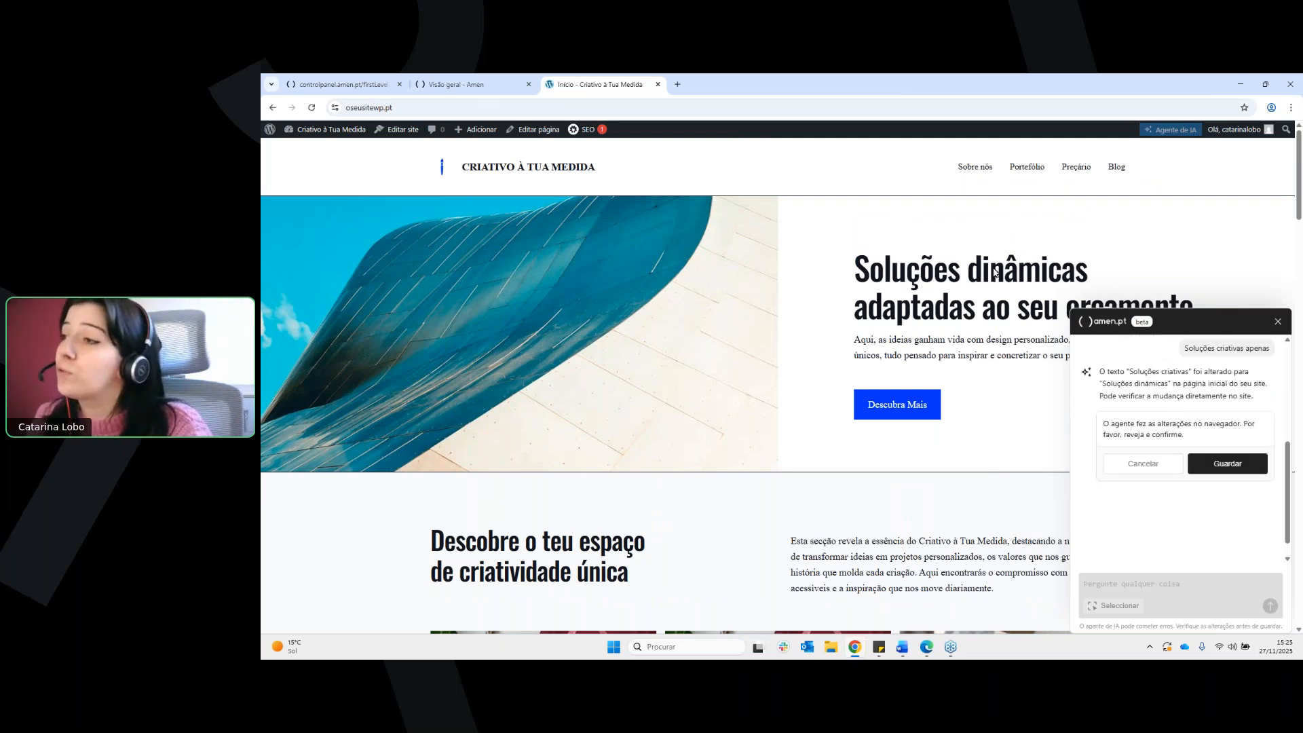
# Review the agent's description of the heading change and save it to the site
pyautogui.scroll(1, 1198, 417)
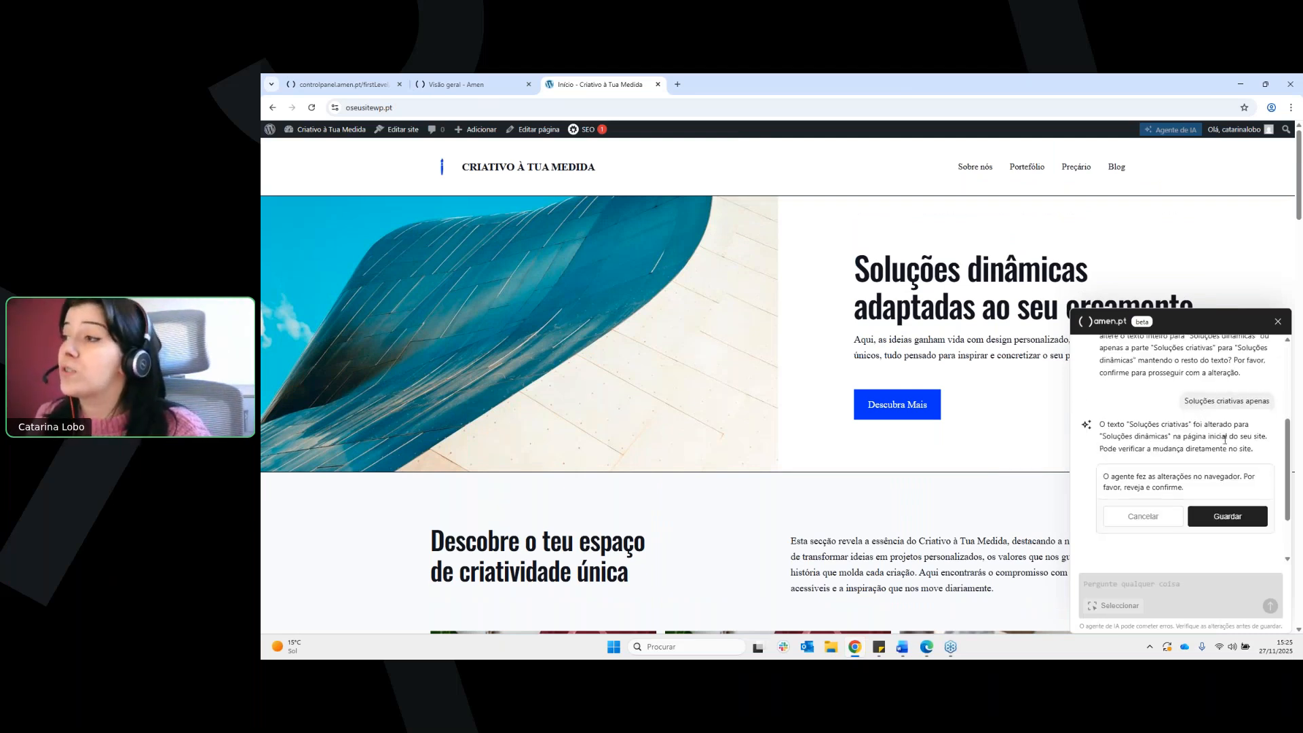
pyautogui.scroll(-1, 1225, 439)
pyautogui.click(1227, 465)
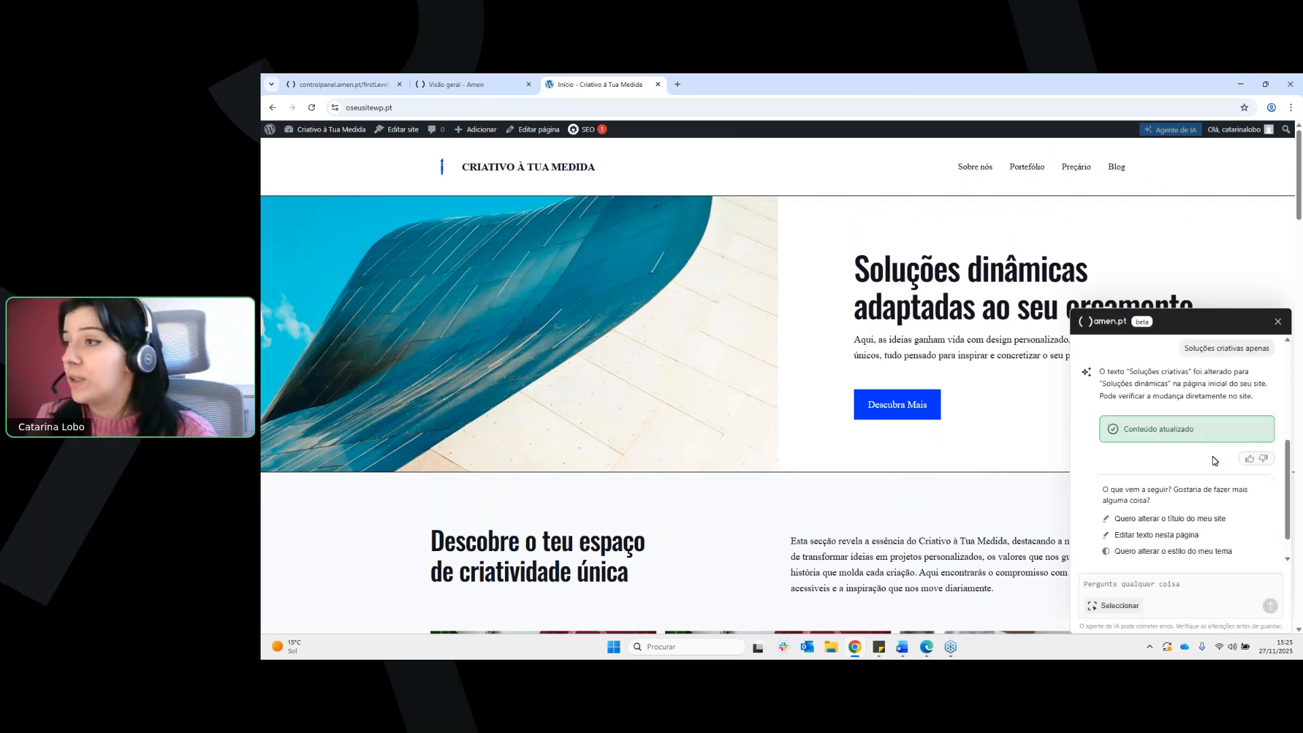
# Check the updated "Soluções dinâmicas" heading in the home page's hero section
pyautogui.moveTo(905, 269); pyautogui.dragTo(1089, 272)
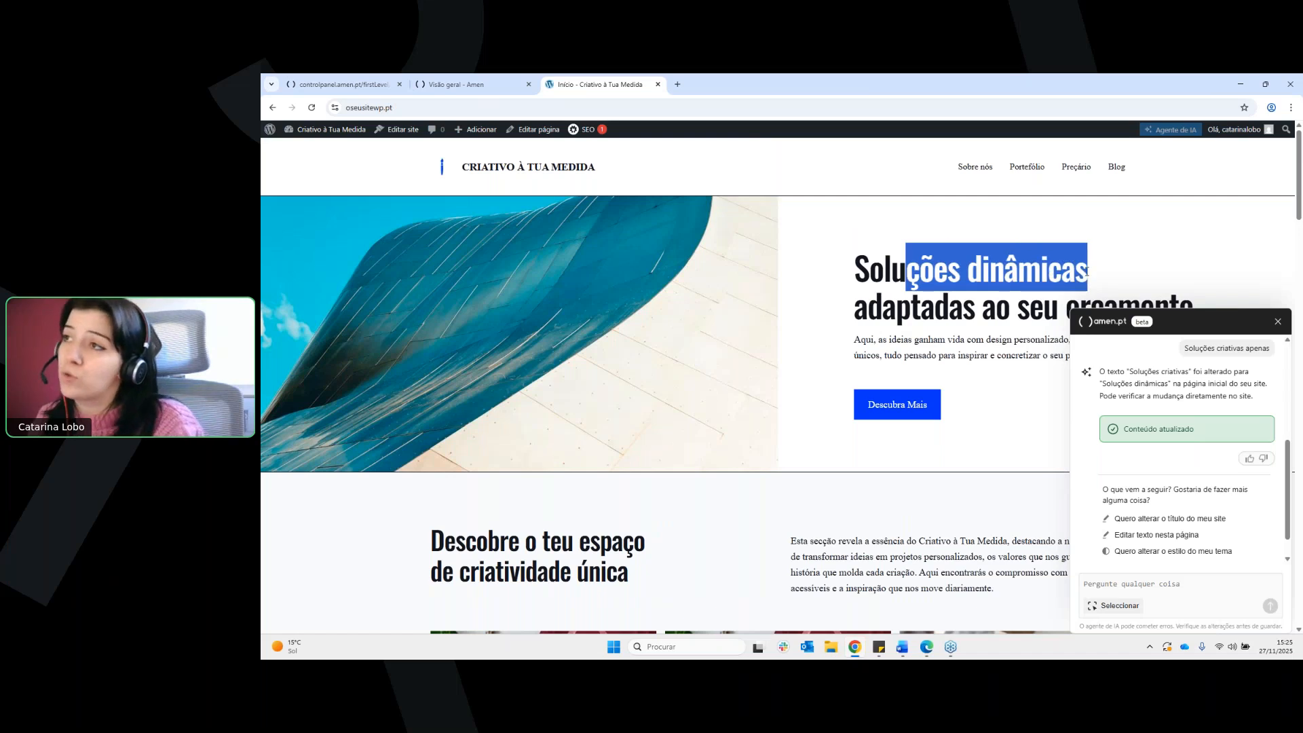
pyautogui.click(1093, 275)
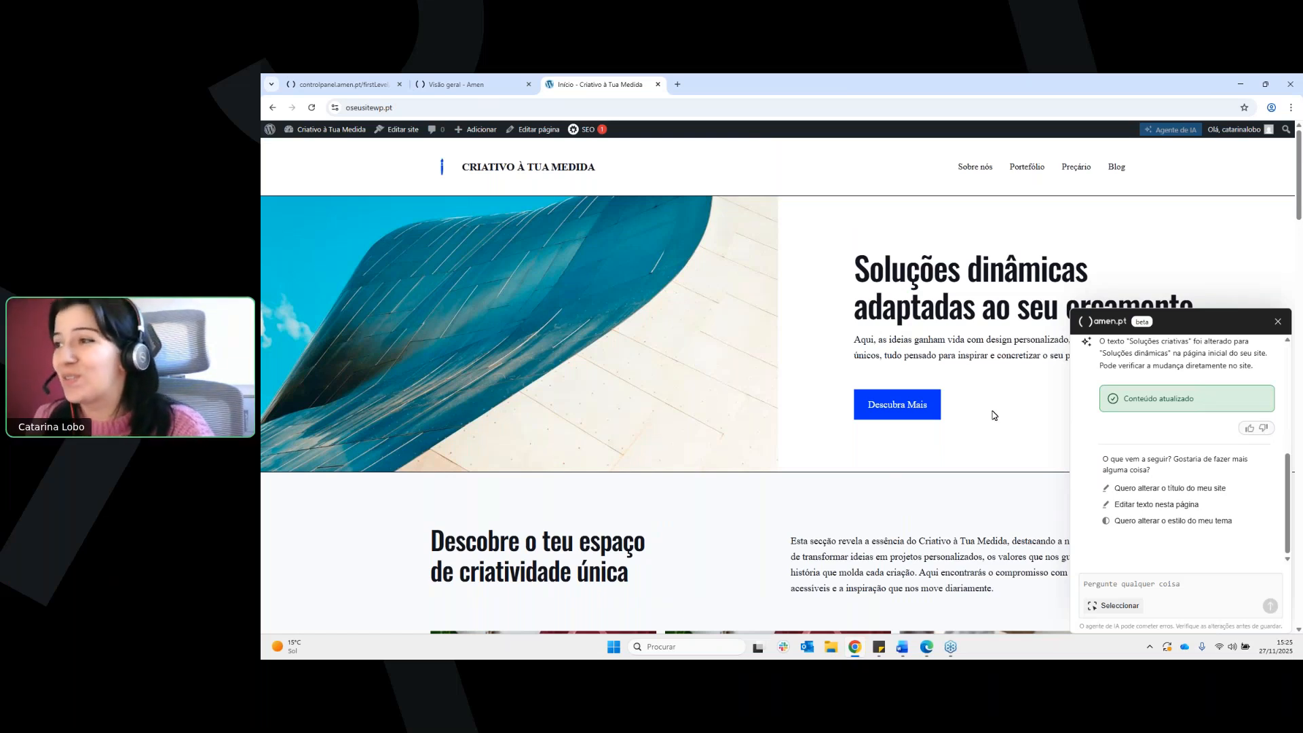
pyautogui.scroll(-1, 1004, 428)
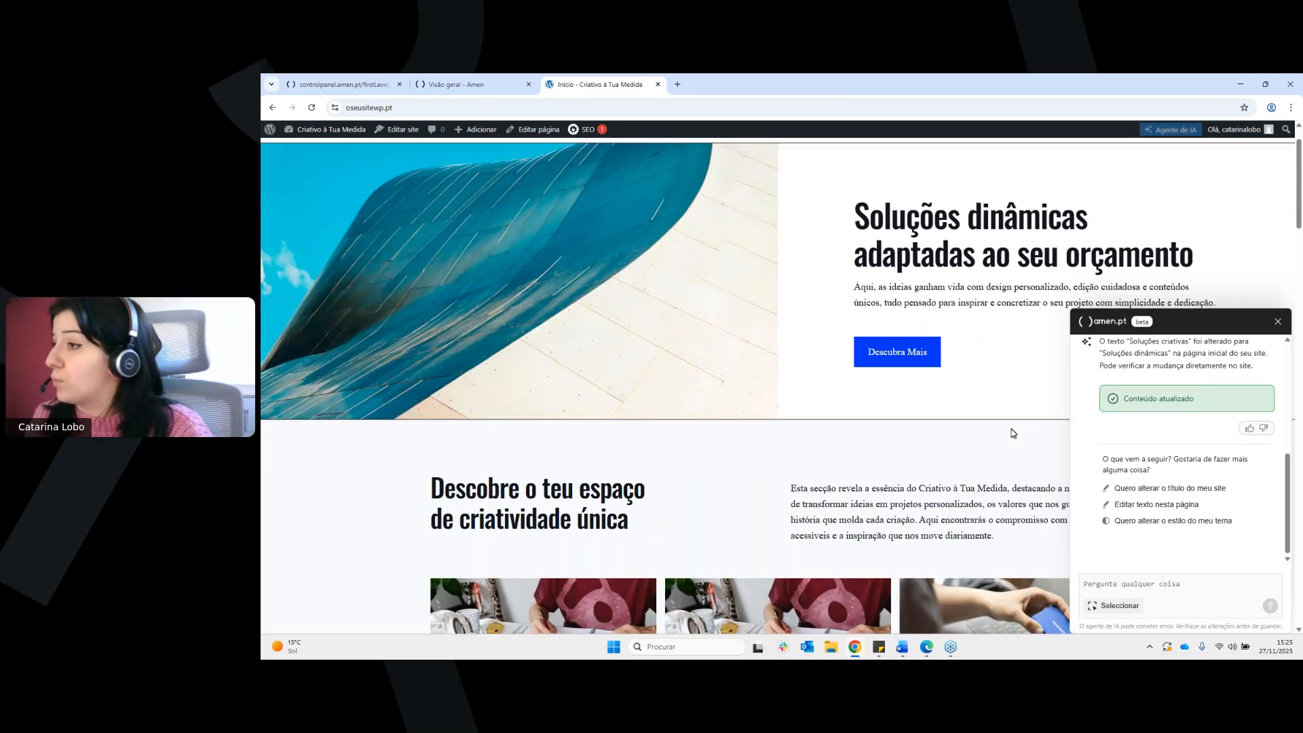
pyautogui.scroll(1, 1013, 433)
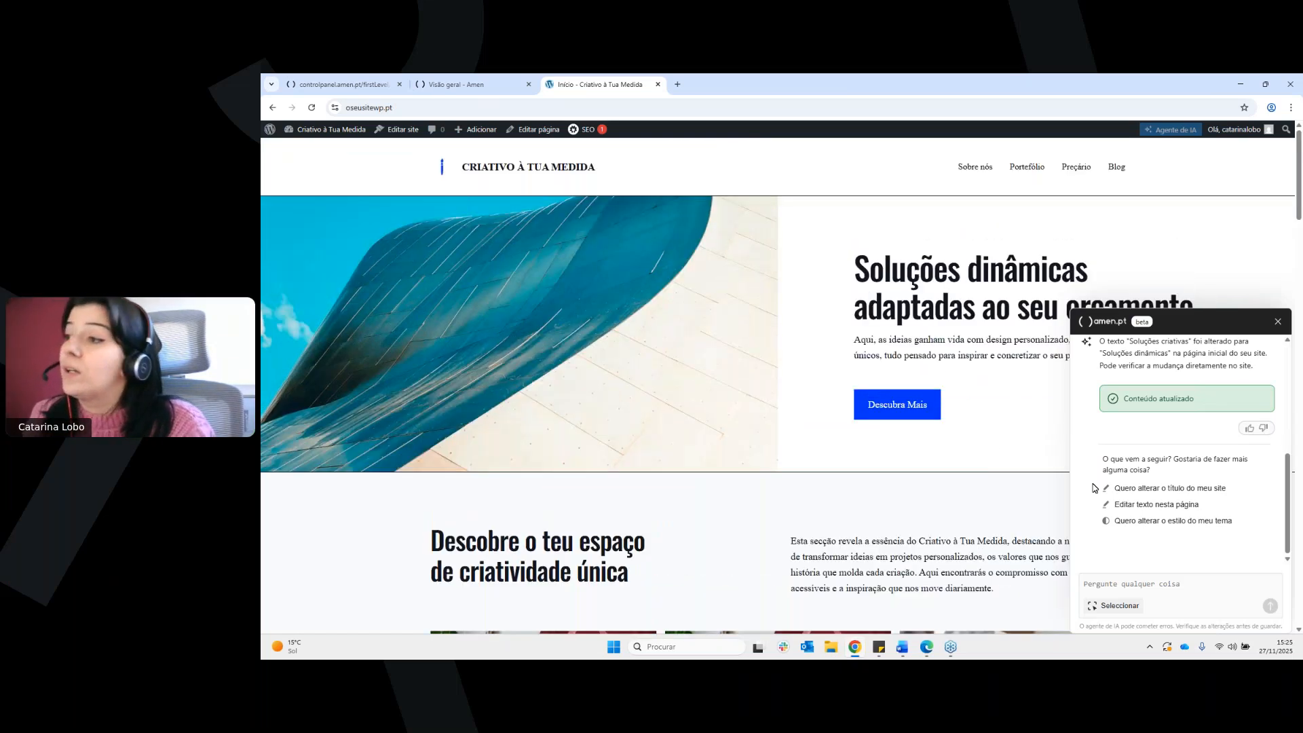
# Ask the agent to change the theme style and preview the Lilac, green, beige, burgundy and grey colour variations on the page
pyautogui.click(1137, 524)
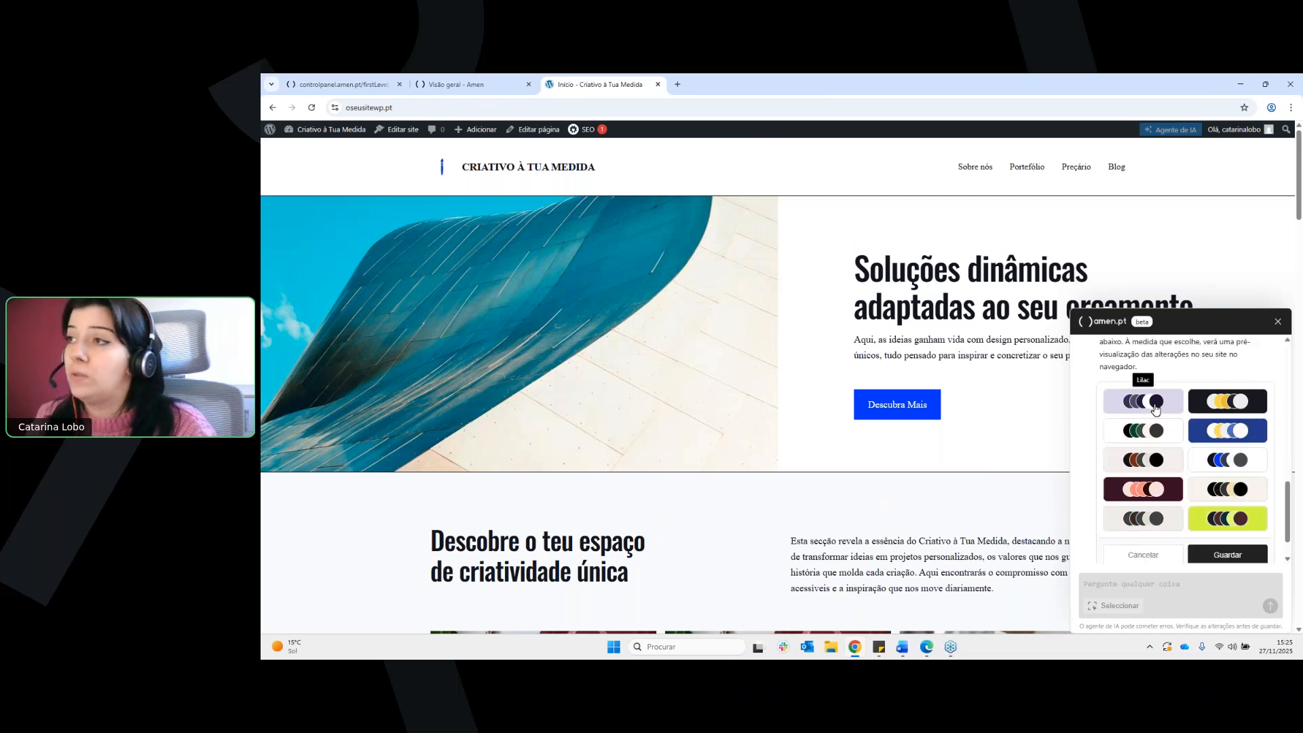
pyautogui.click(1156, 408)
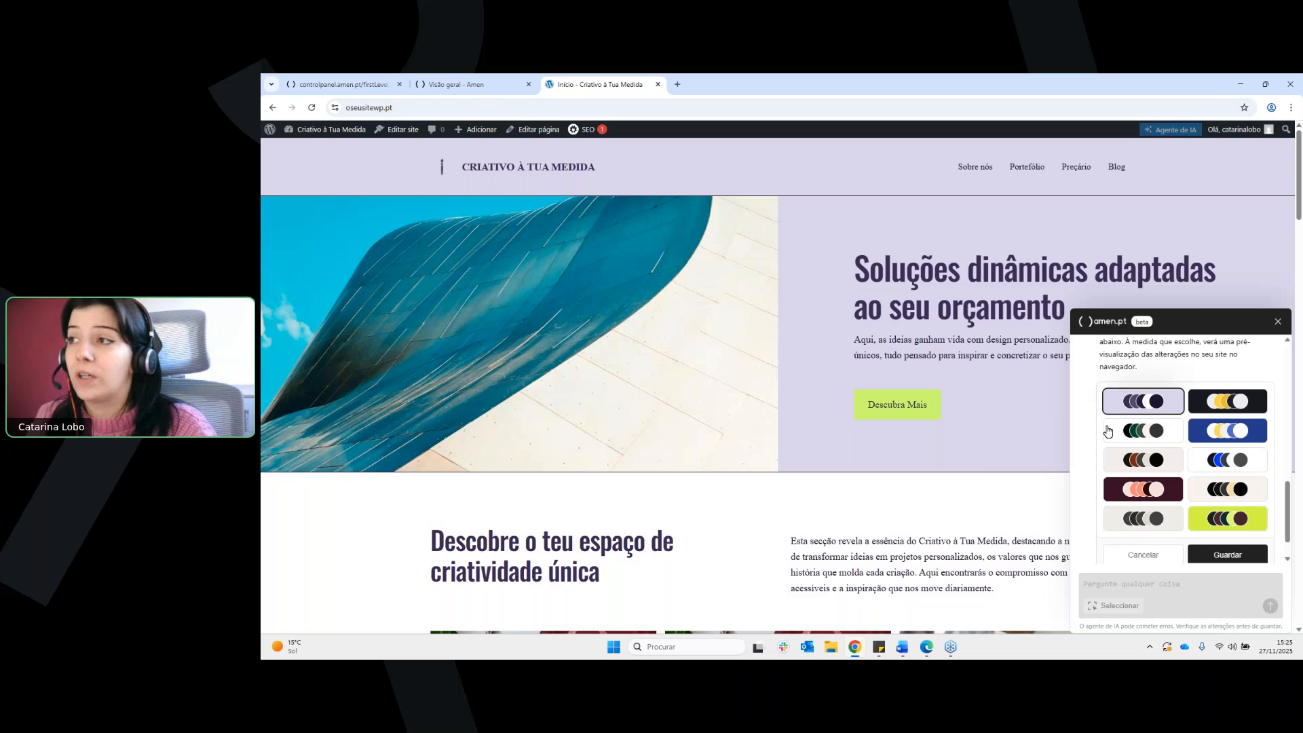
pyautogui.click(1167, 440)
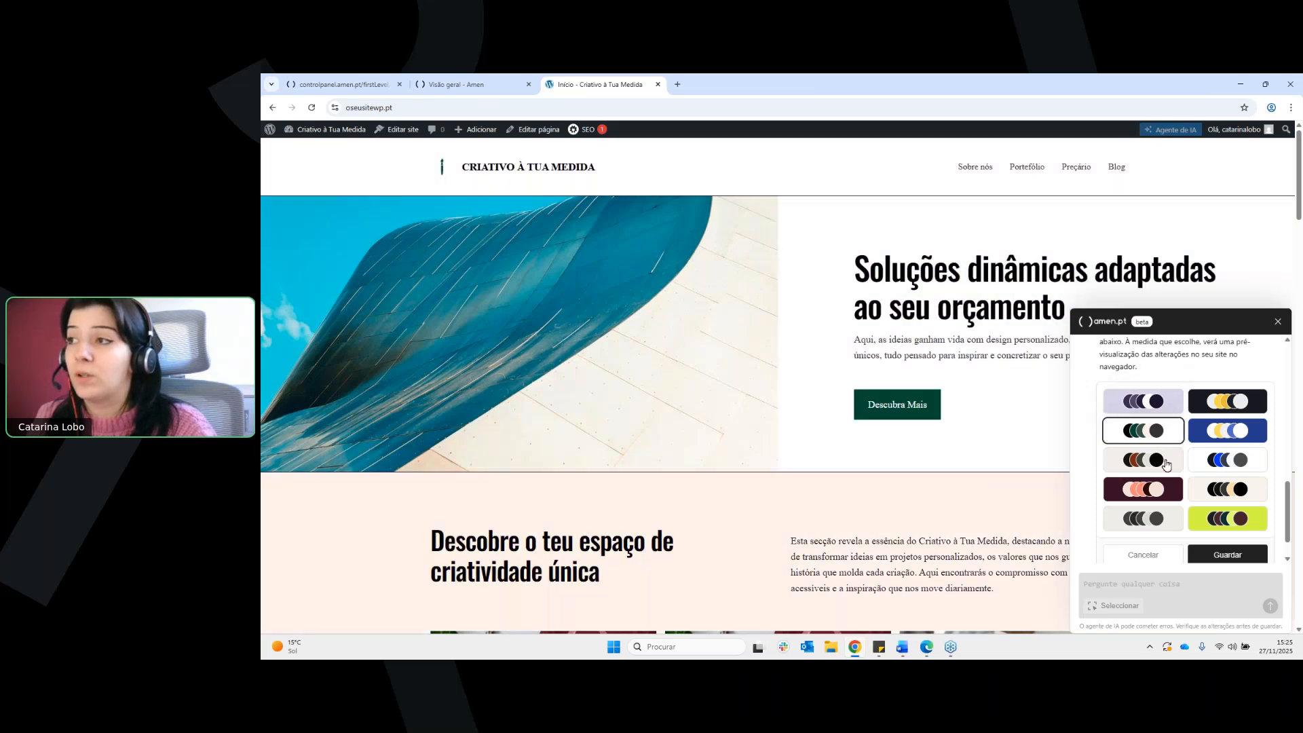
pyautogui.click(1166, 463)
pyautogui.scroll(-5, 974, 411)
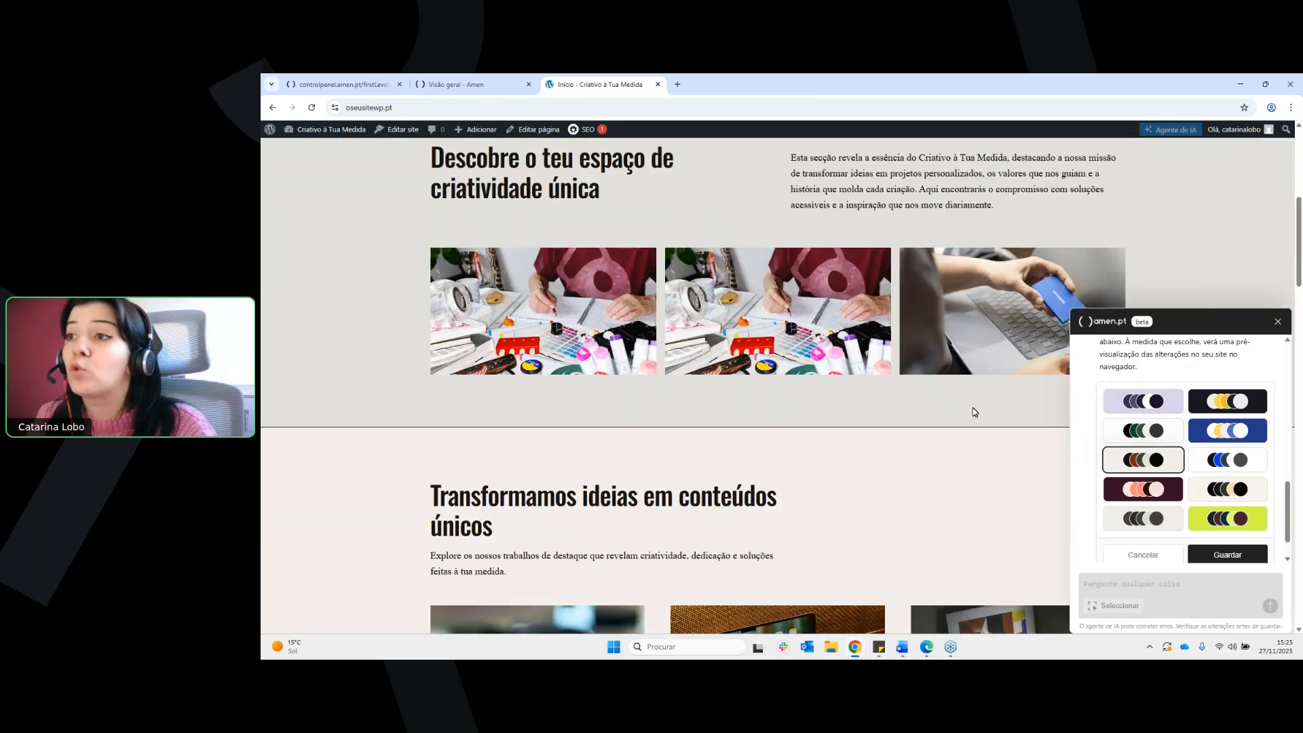
pyautogui.scroll(-10, 974, 411)
pyautogui.click(1143, 489)
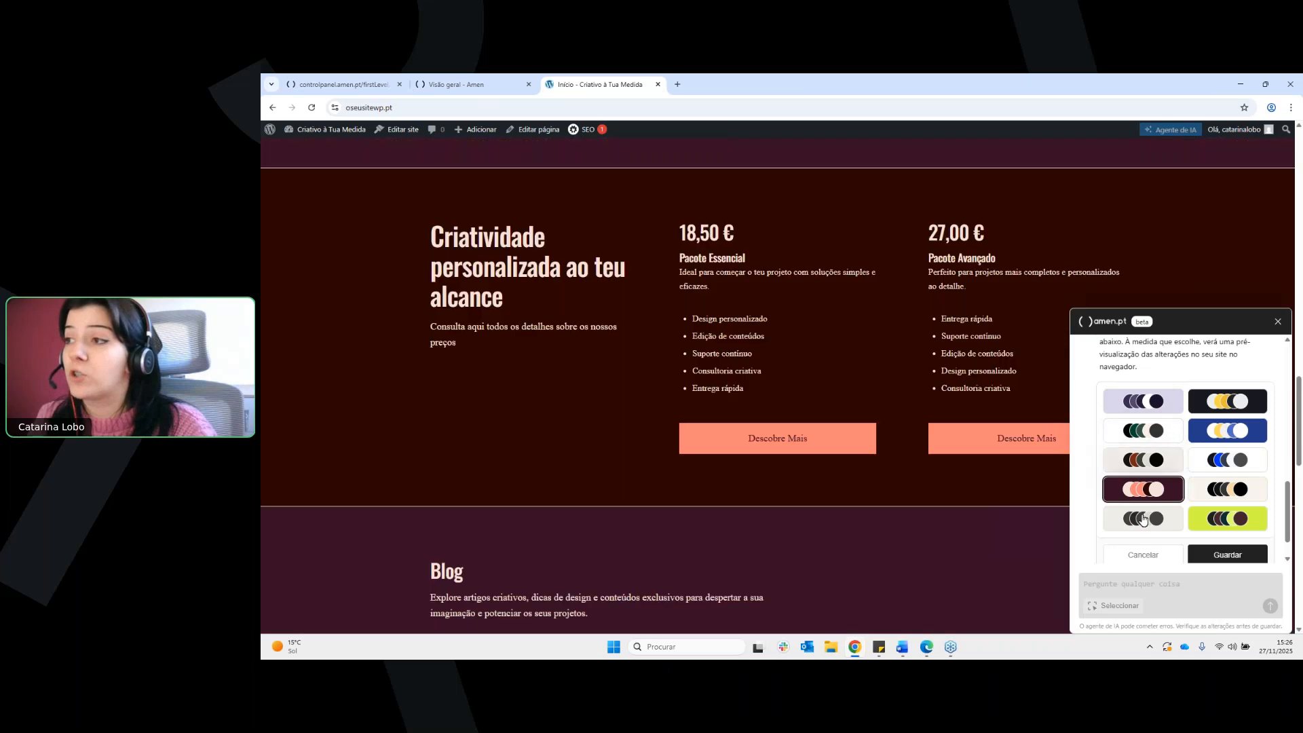
pyautogui.click(1145, 519)
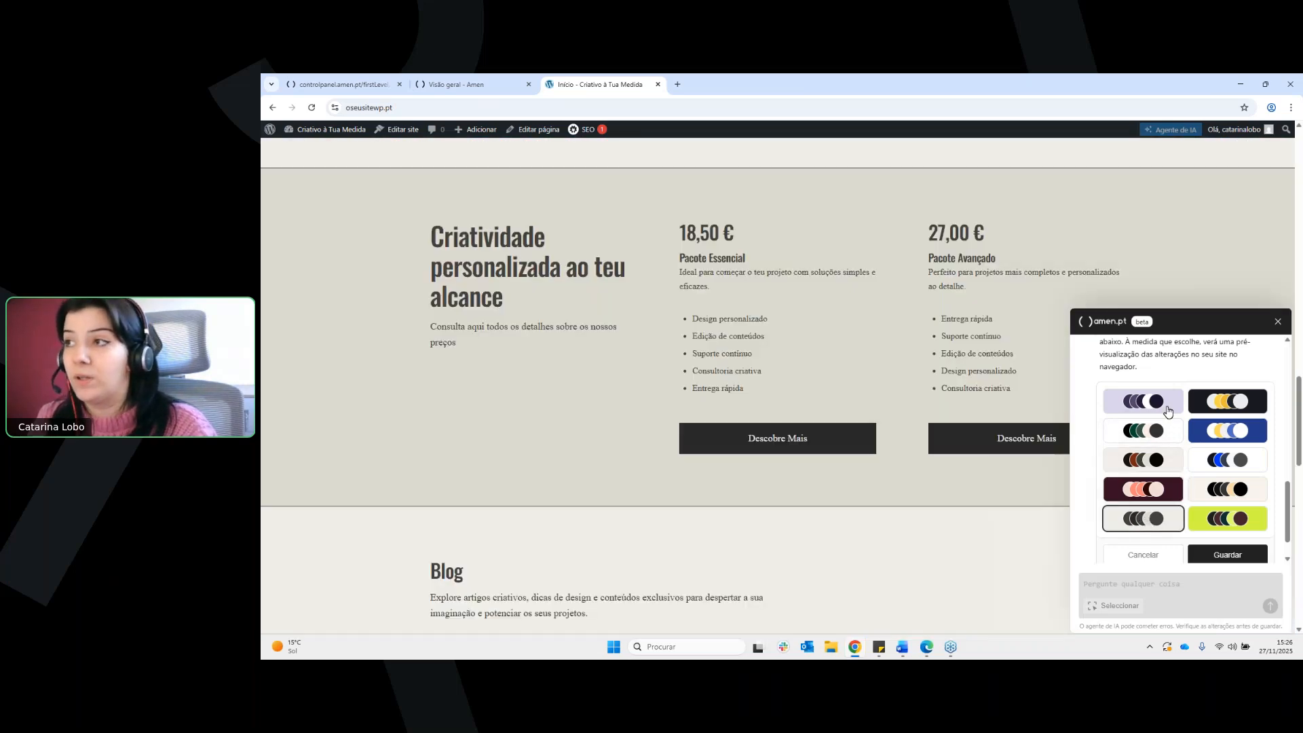
pyautogui.click(1169, 412)
pyautogui.scroll(15, 947, 410)
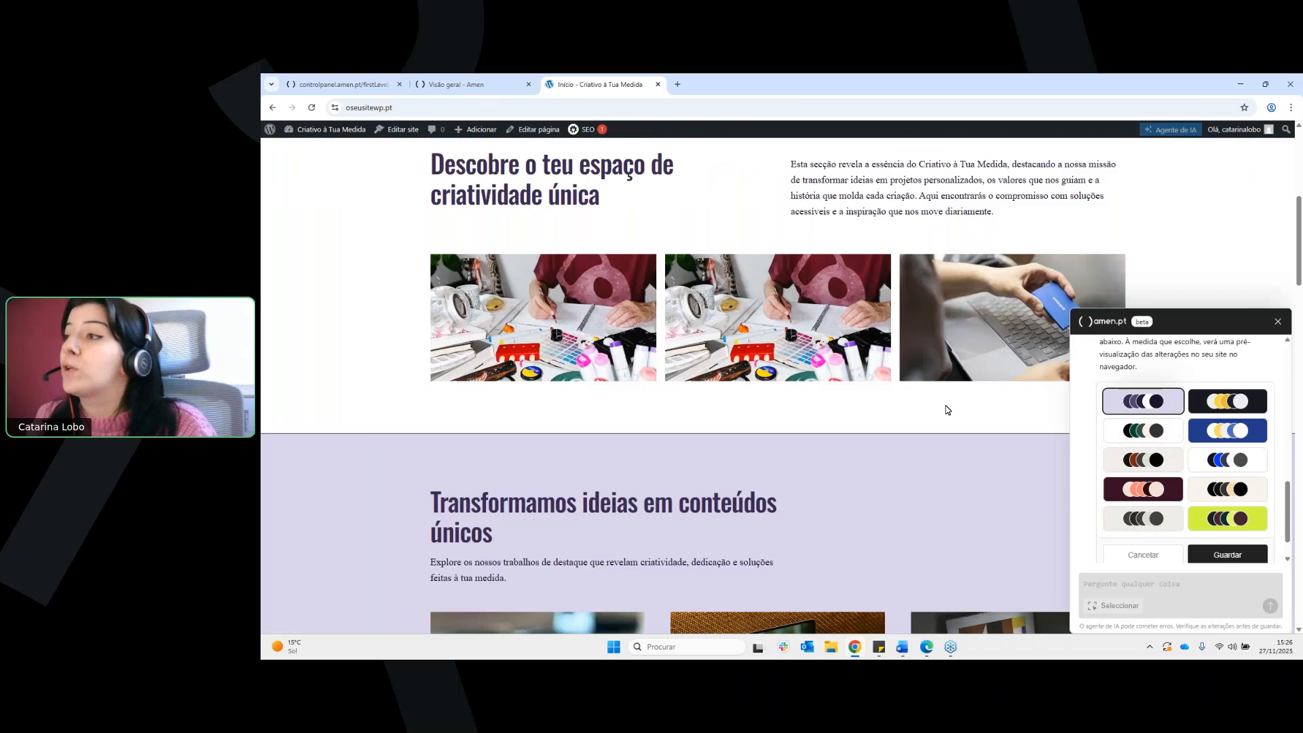
pyautogui.scroll(4, 947, 410)
# Choose the blue colour variation with yellow accents for the theme and save it
pyautogui.click(1240, 432)
pyautogui.scroll(2, 1034, 432)
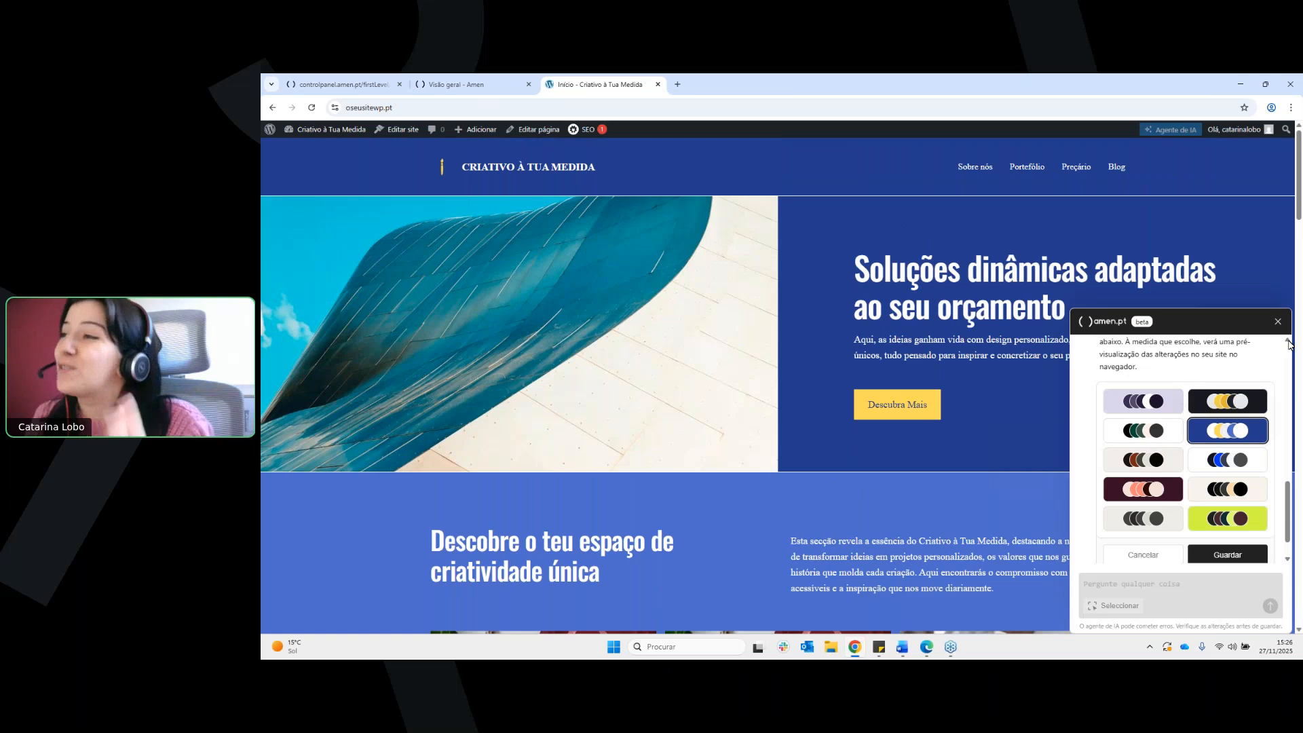
pyautogui.click(1234, 558)
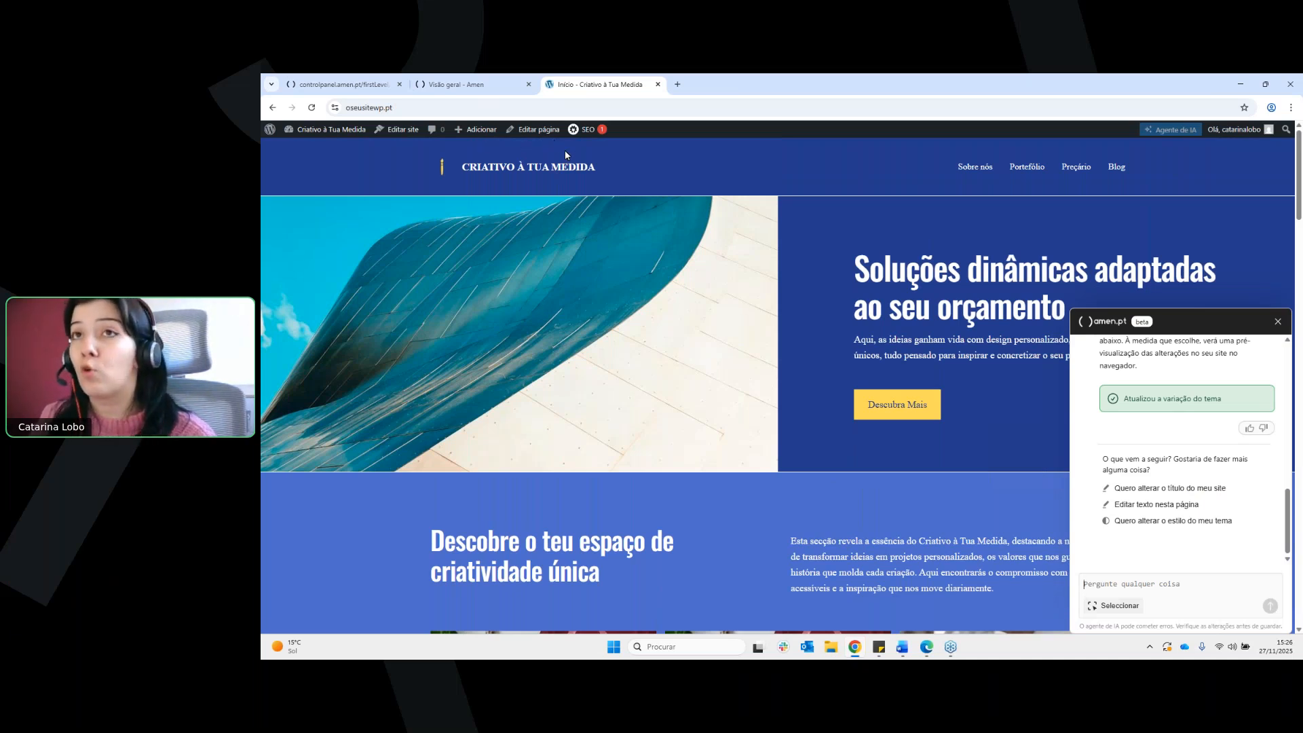
# Open the home page for editing, look into its Header template part and return to the page
pyautogui.click(534, 129)
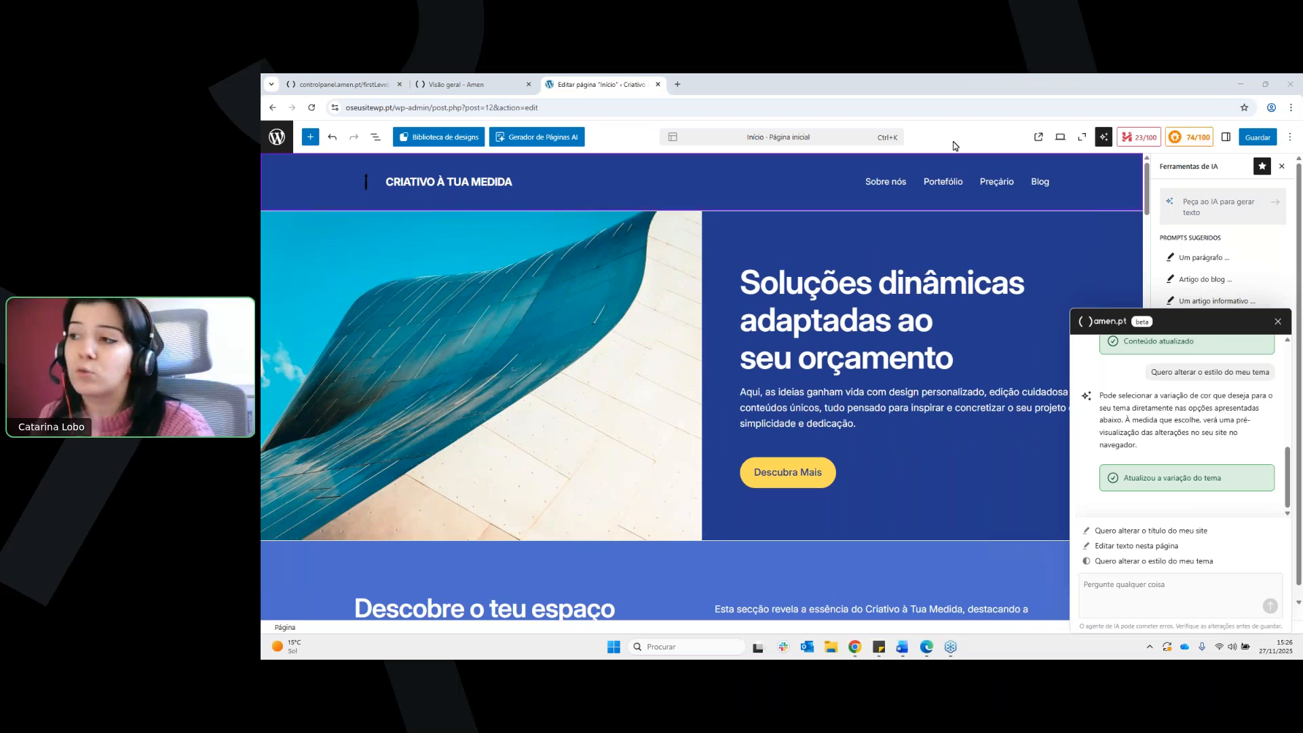
pyautogui.click(816, 186)
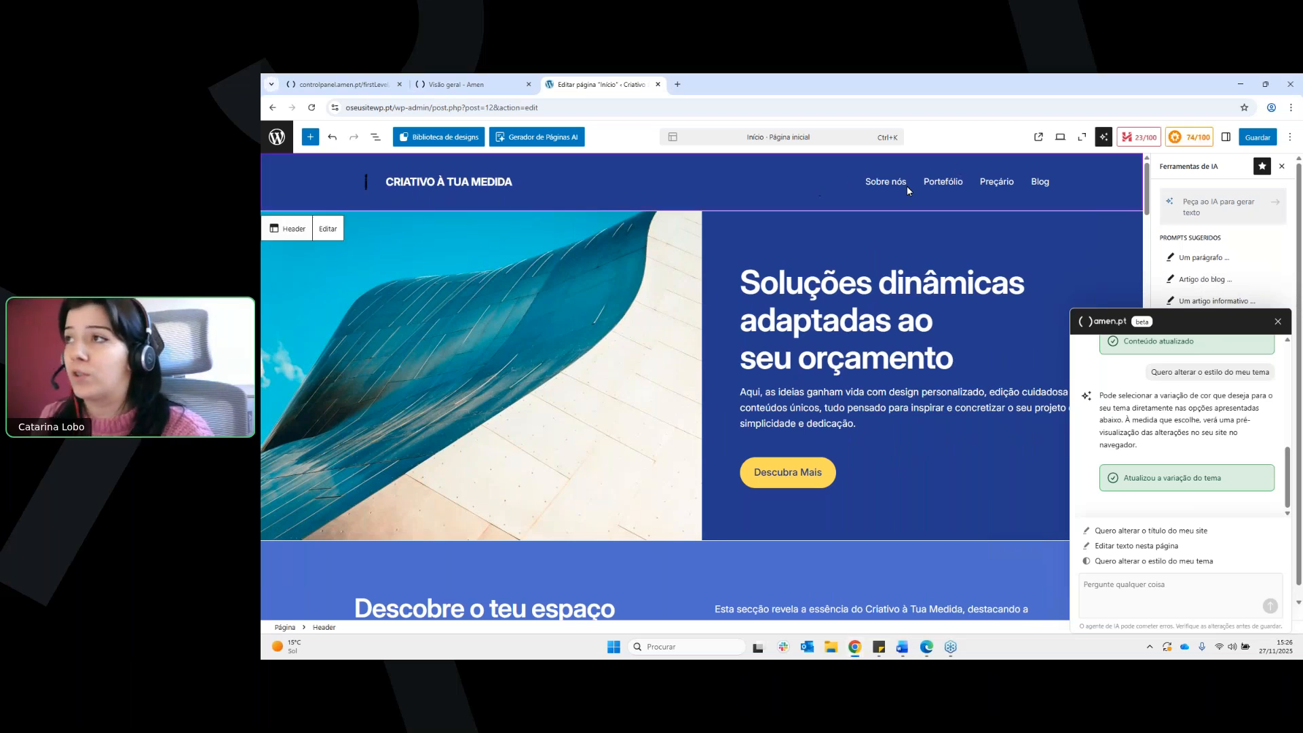
pyautogui.click(327, 230)
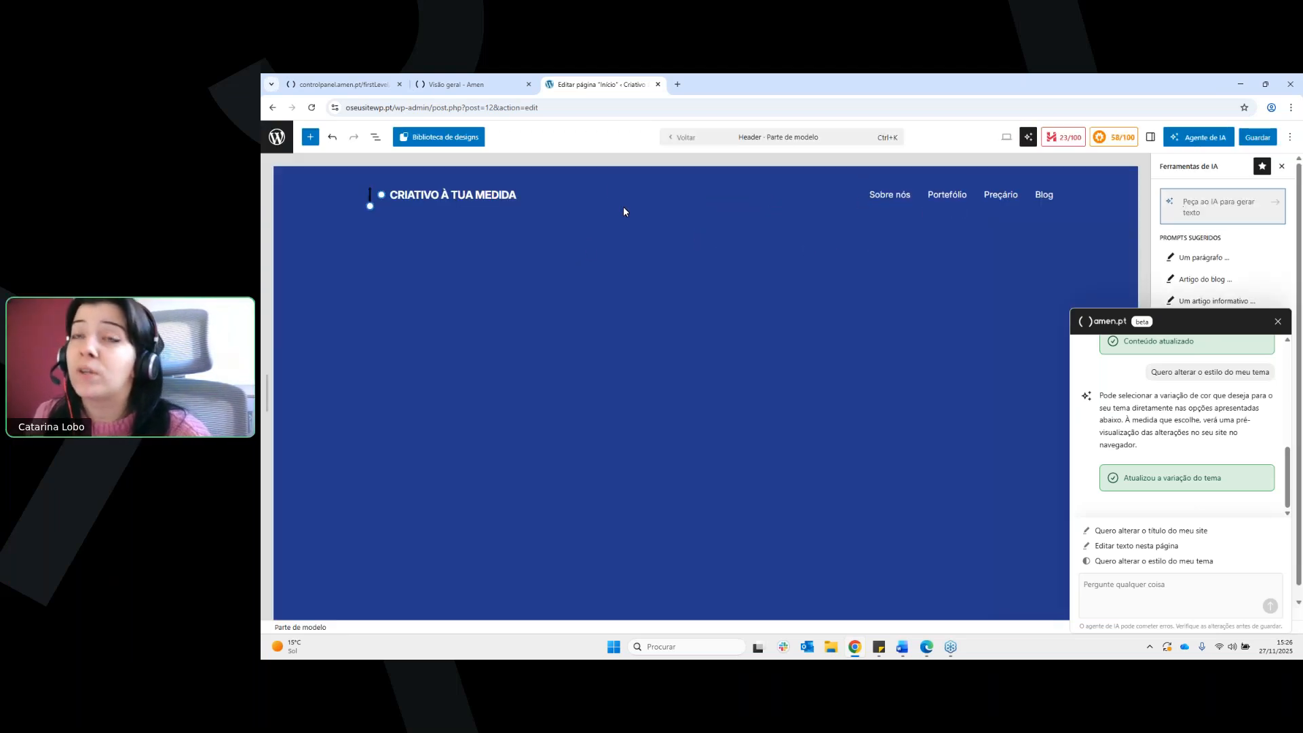
pyautogui.click(332, 137)
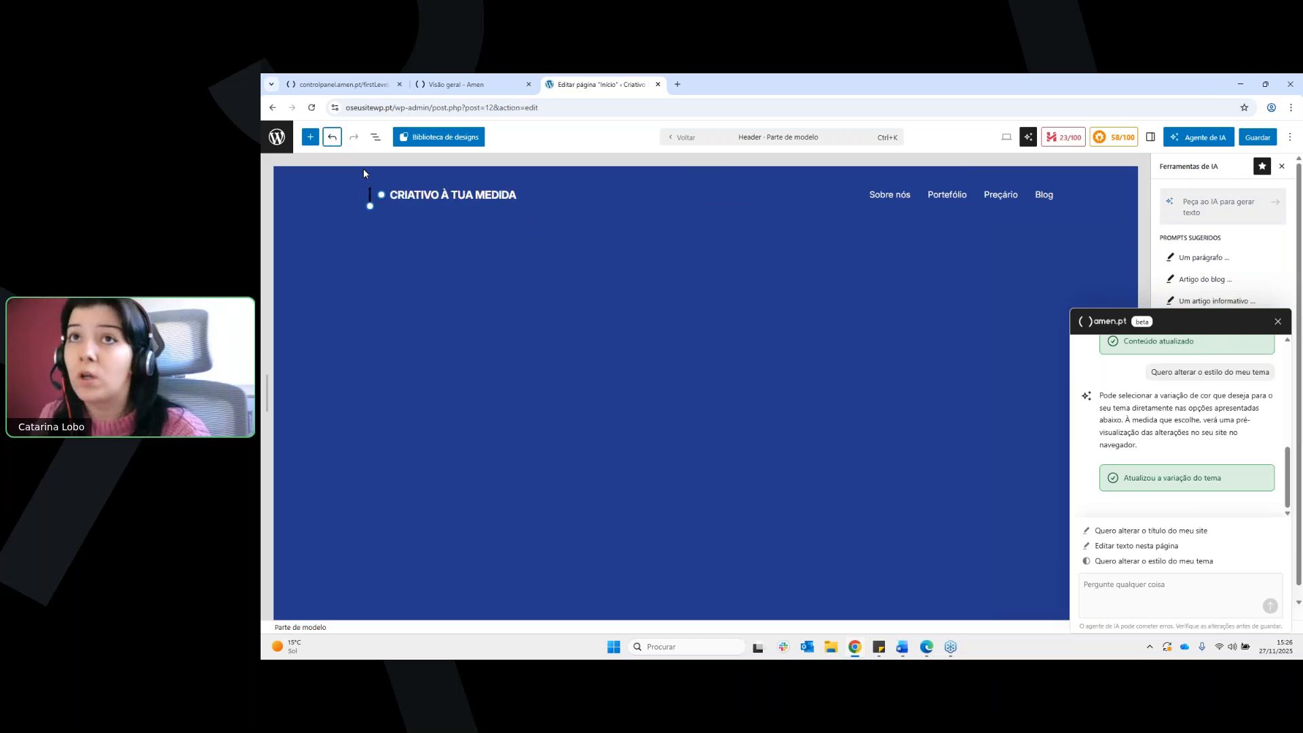
pyautogui.click(675, 140)
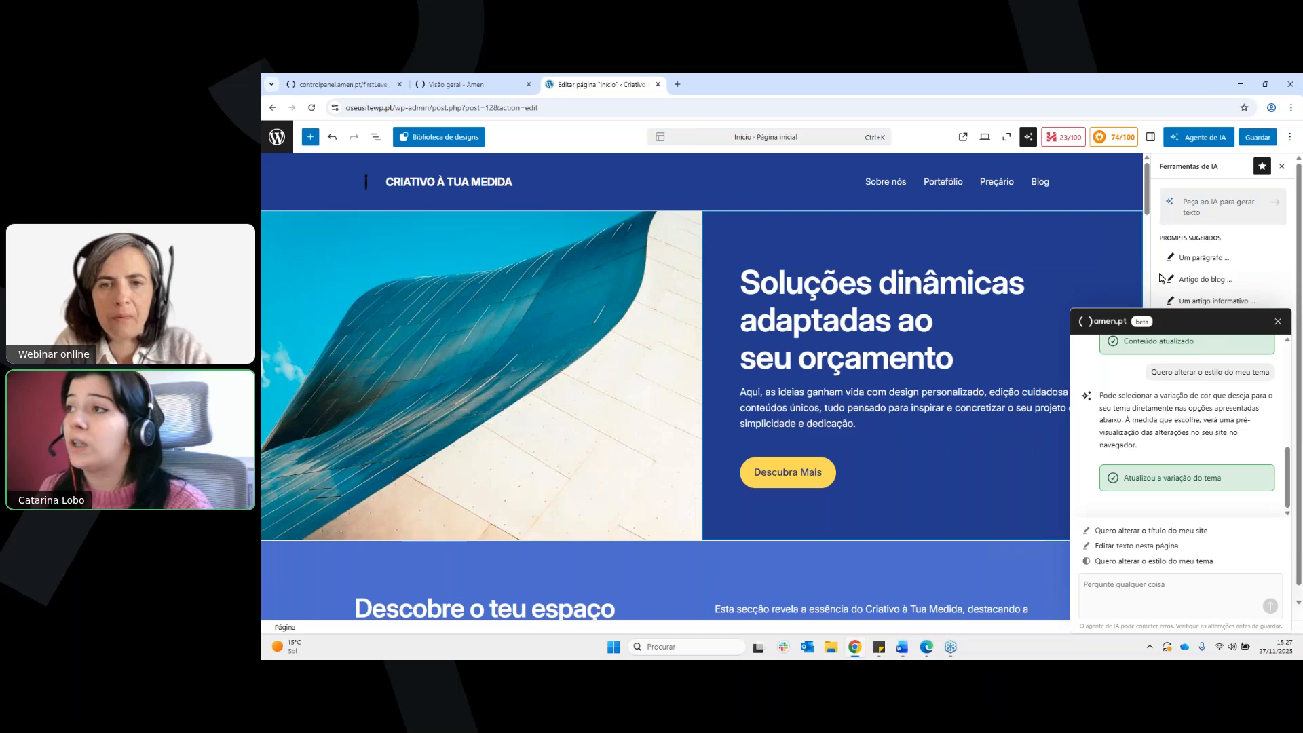
# Open the page's Headline Analyzer, move the agent chat clear of it and examine the Word Balance results
pyautogui.scroll(-3, 1036, 255)
pyautogui.scroll(3, 1036, 255)
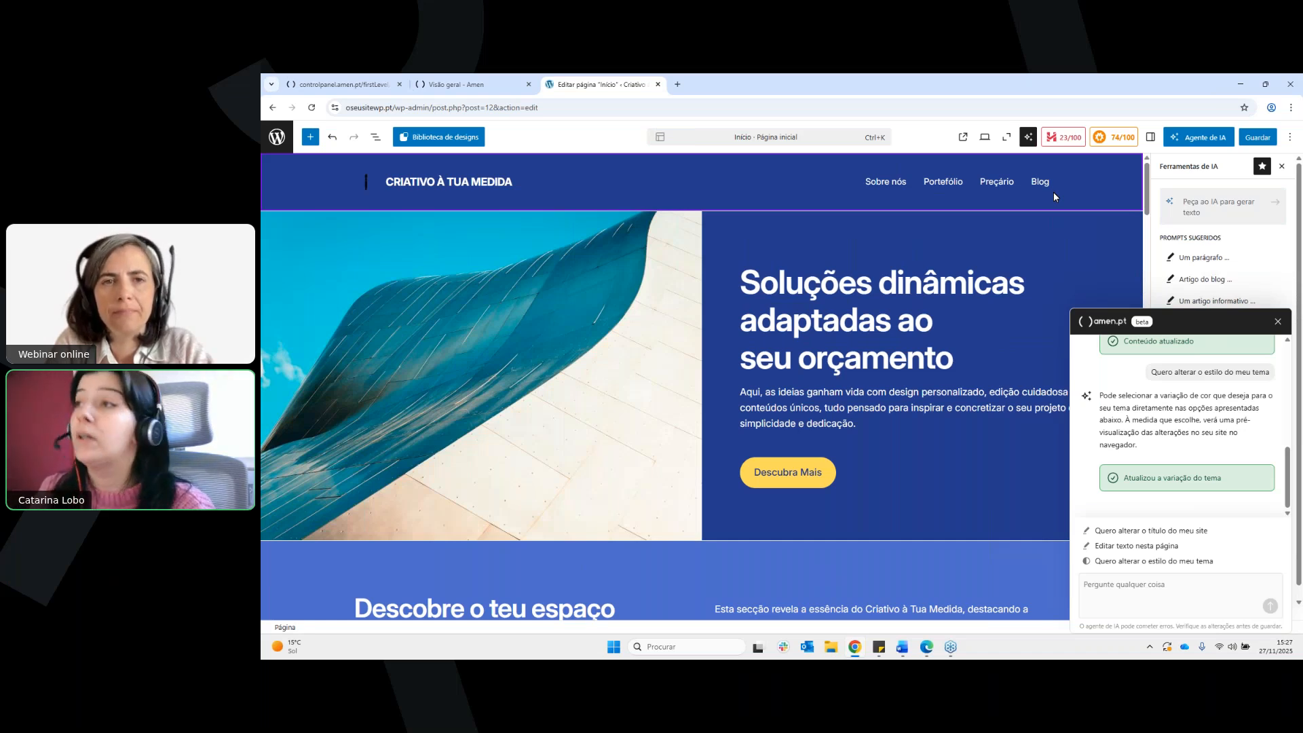
pyautogui.click(1064, 137)
pyautogui.moveTo(1262, 321); pyautogui.dragTo(939, 498)
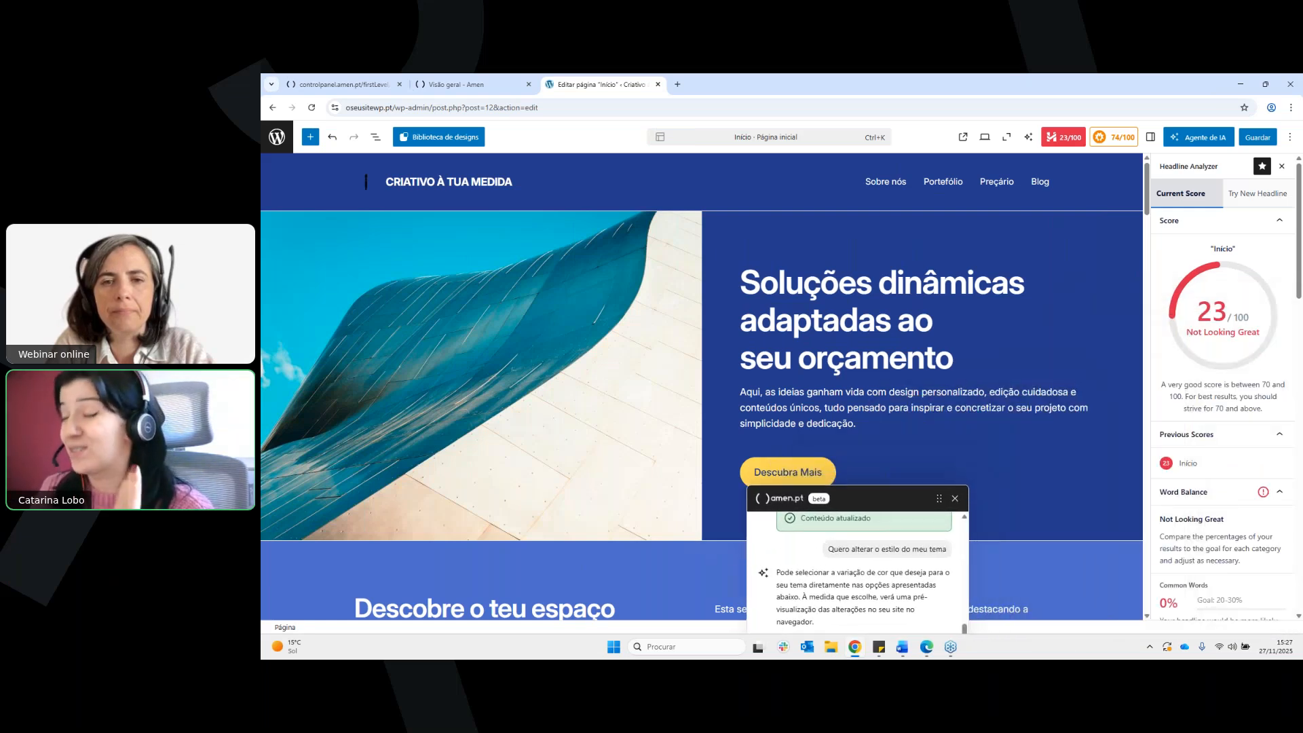
pyautogui.scroll(-3, 1290, 389)
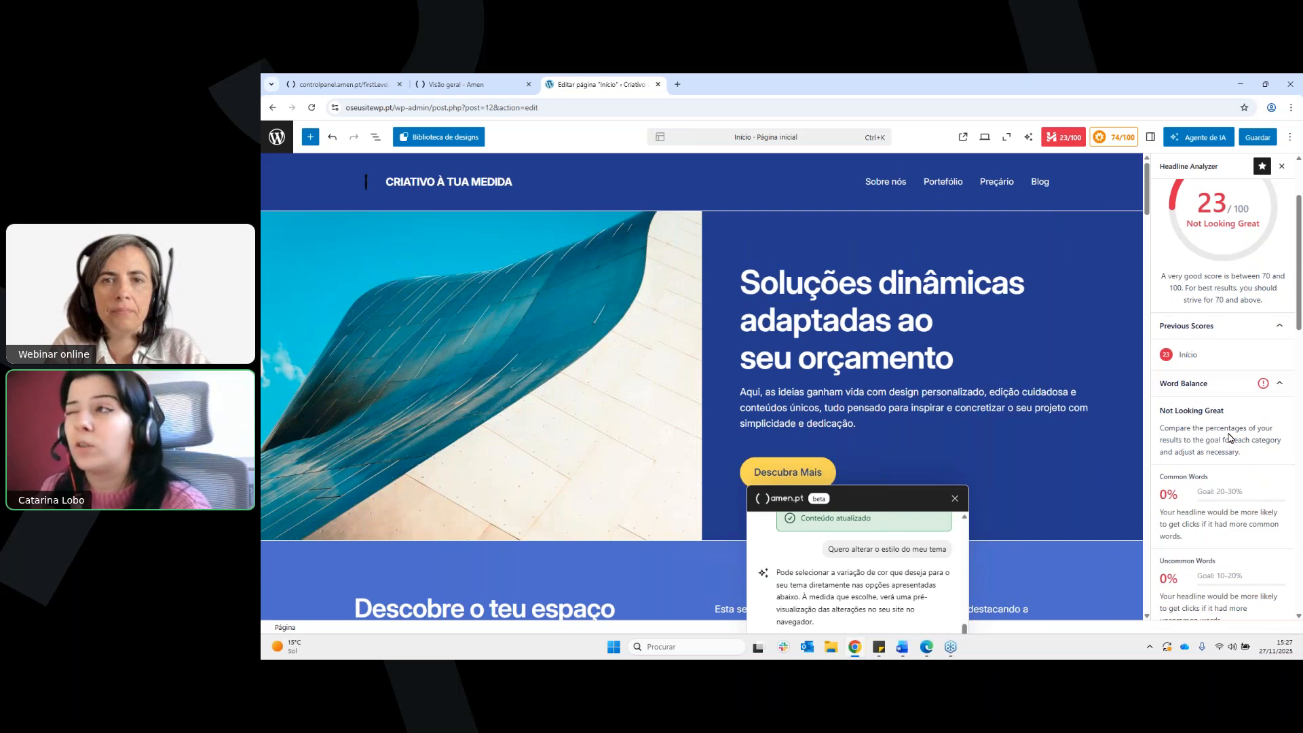
pyautogui.scroll(-1, 1236, 331)
pyautogui.scroll(-2, 1237, 335)
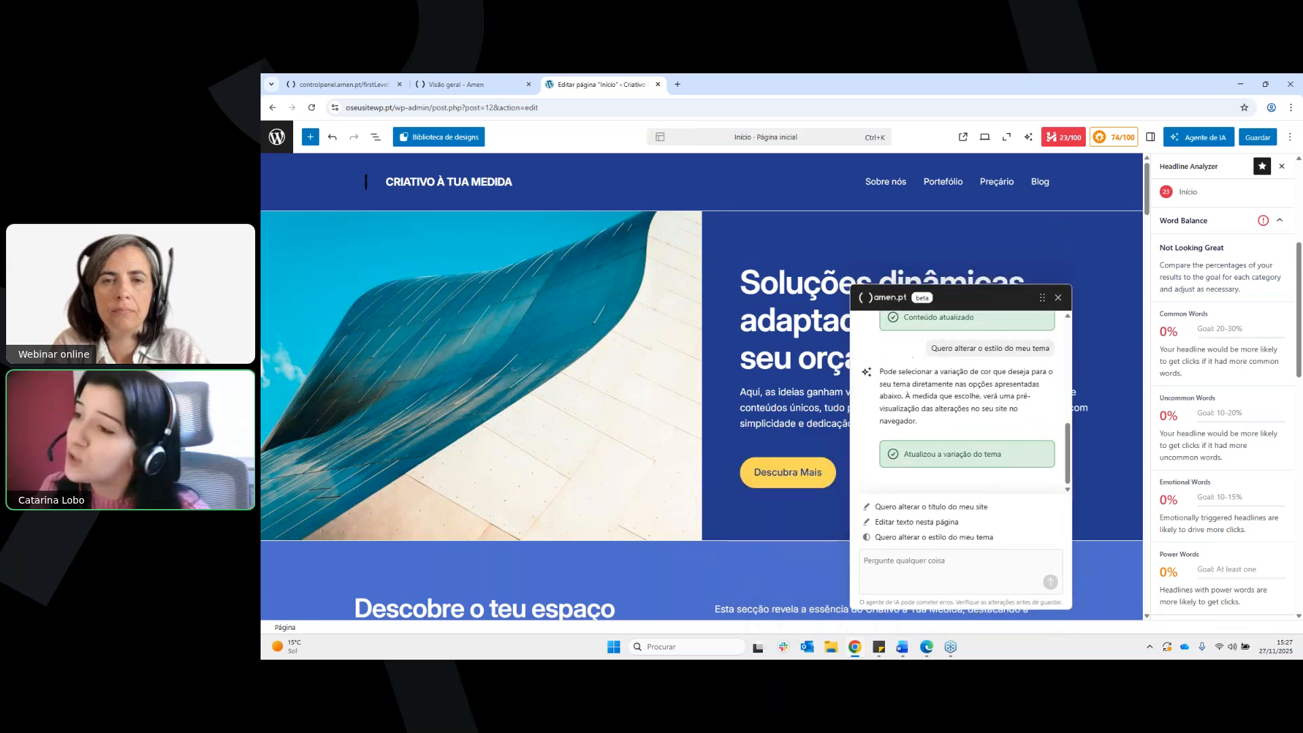
# Send the agent the question "No headline analyzer, tenho um score de 23/100. O que posso fazer para melhorar?"
pyautogui.click(956, 568)
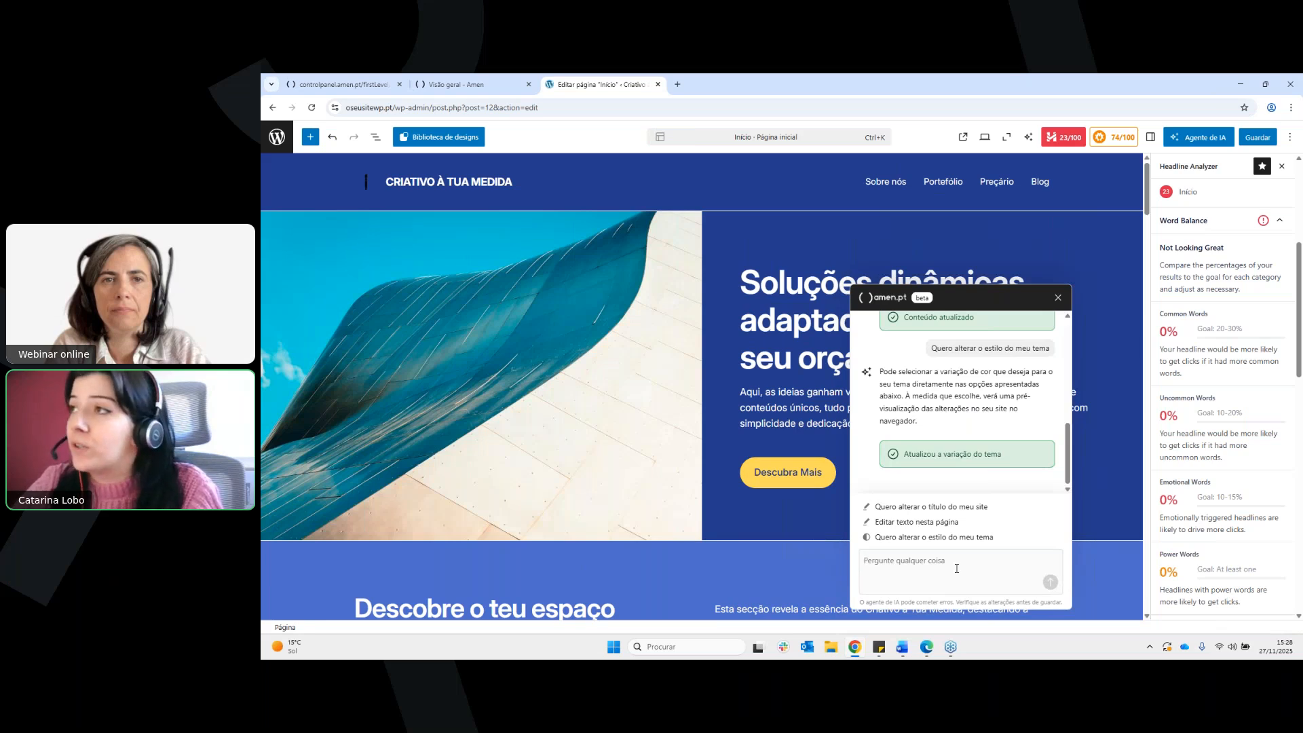
pyautogui.write('No He')
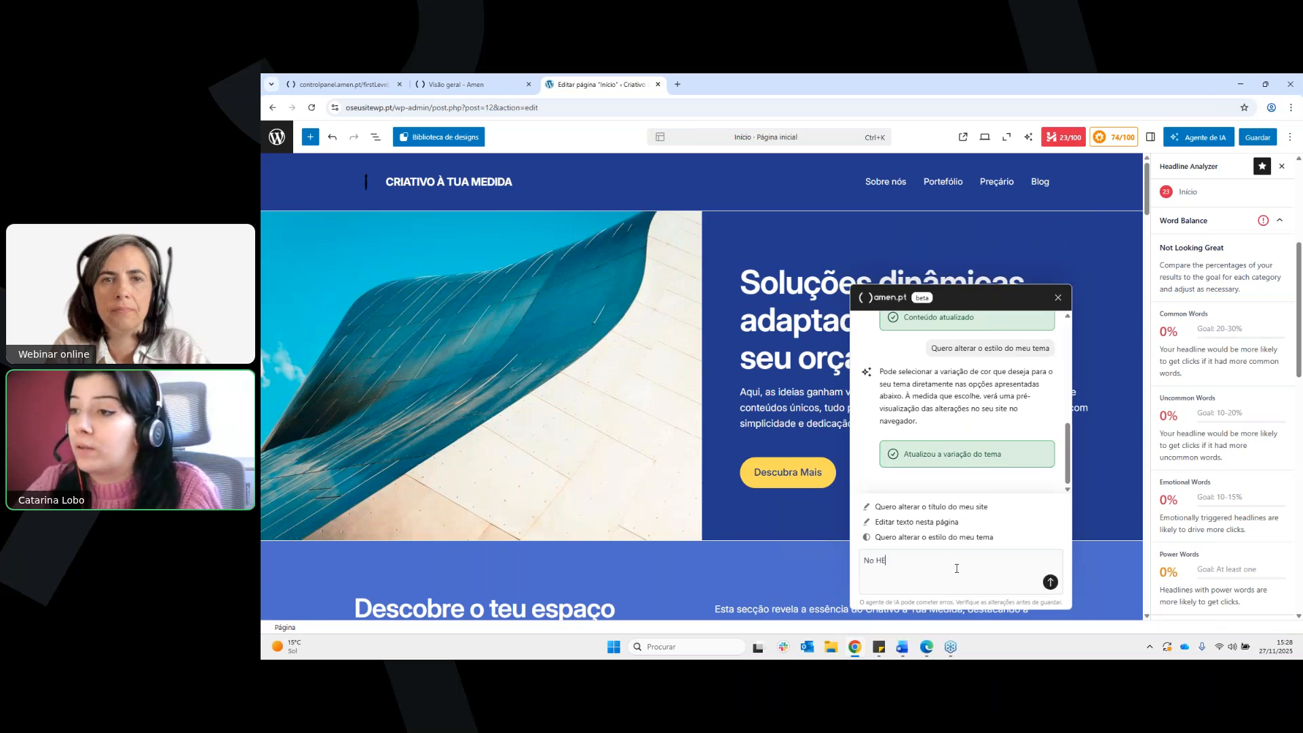
pyautogui.write('adlin')
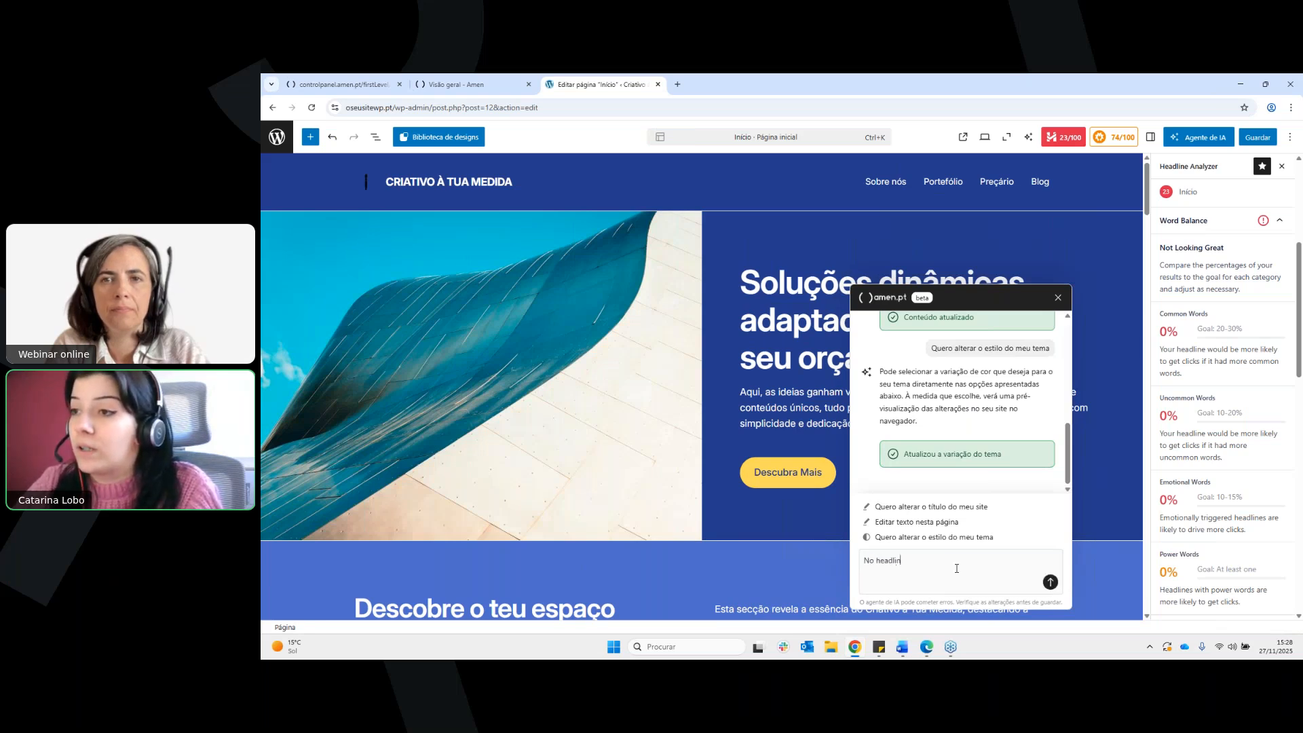
pyautogui.write('e analyzer, tenho um')
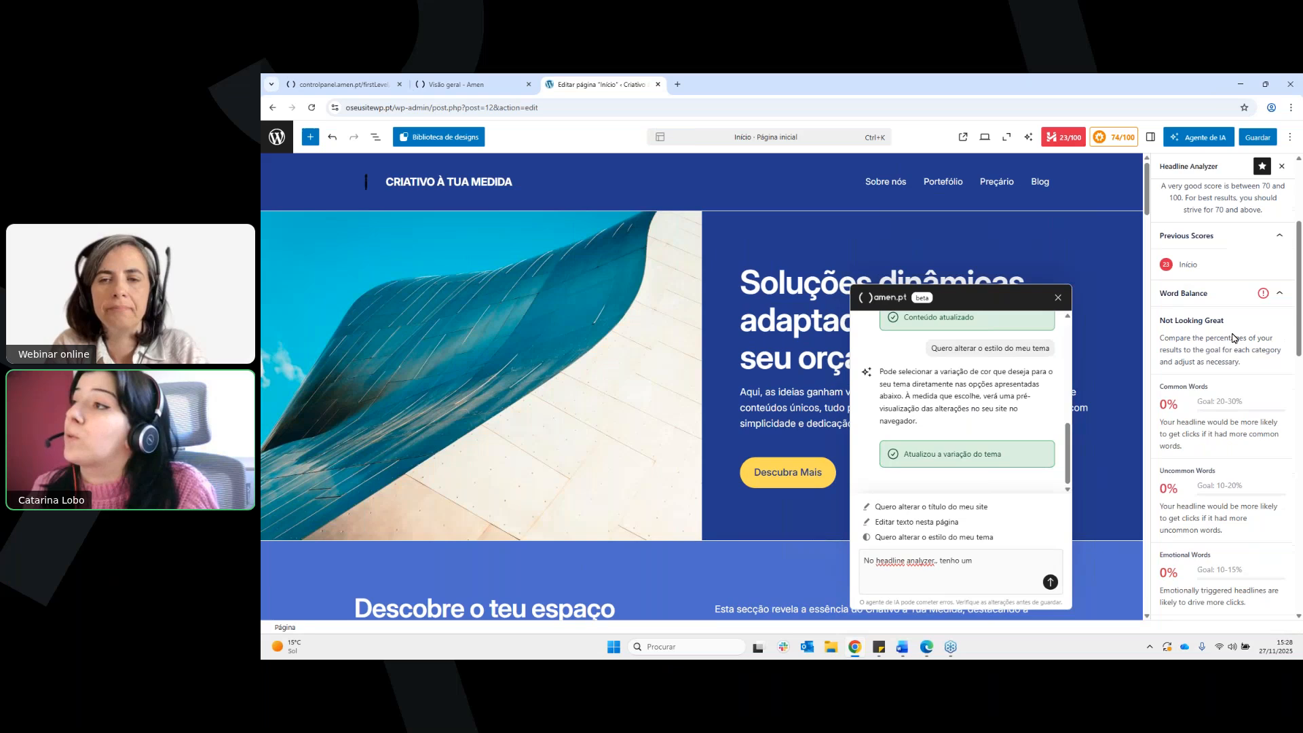
pyautogui.scroll(4, 1271, 442)
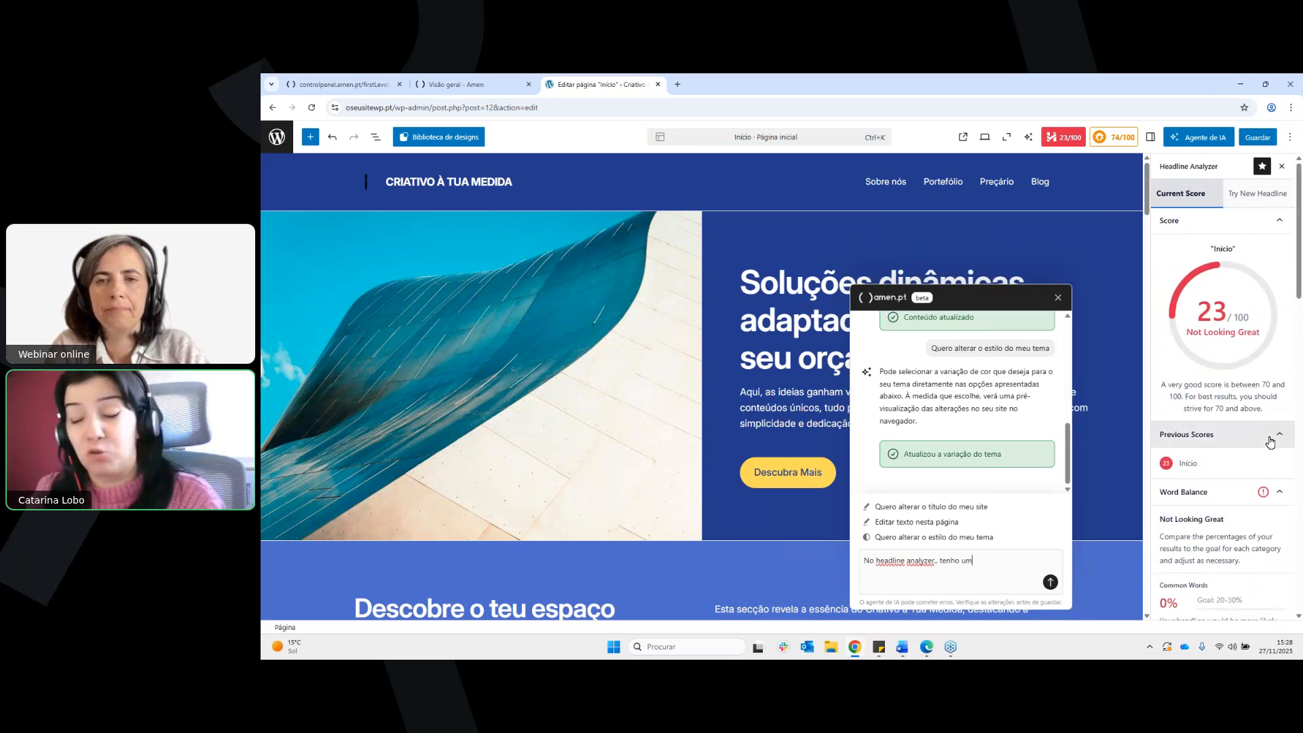
pyautogui.write('sc')
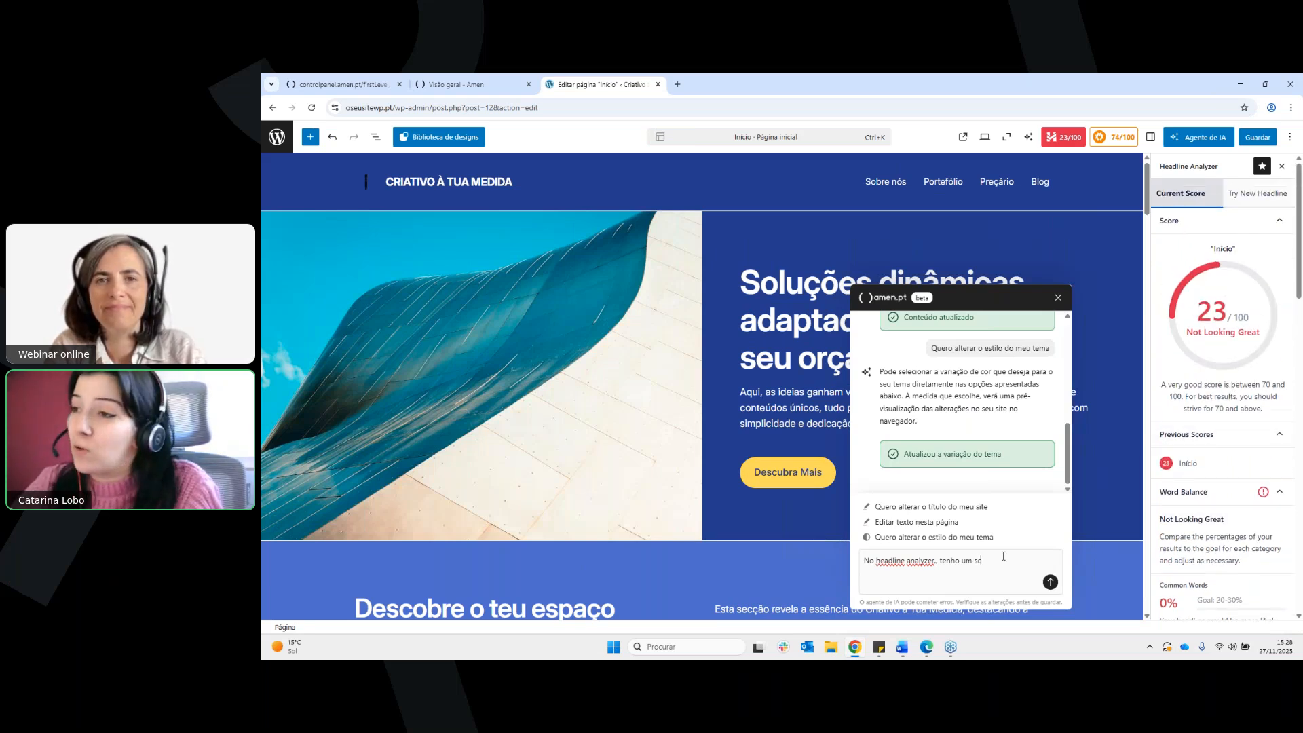
pyautogui.write('ore de 23/')
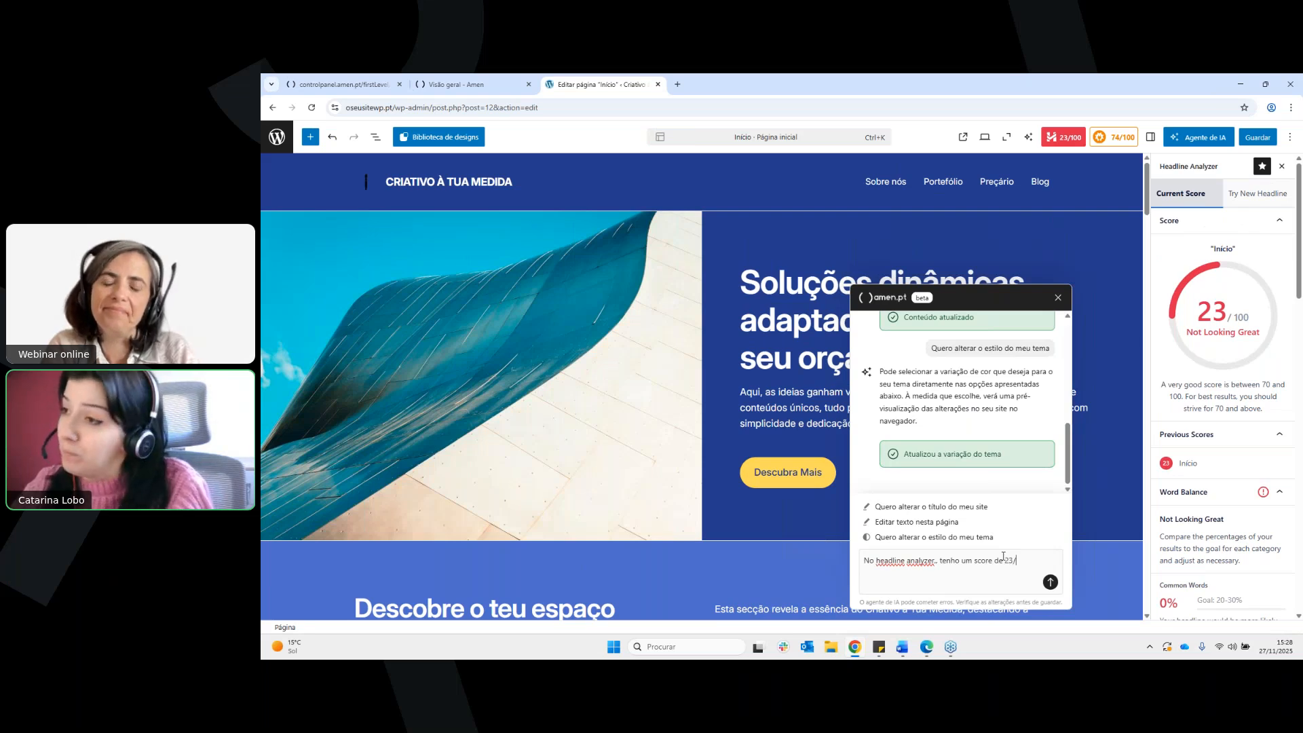
pyautogui.write('100. O que p')
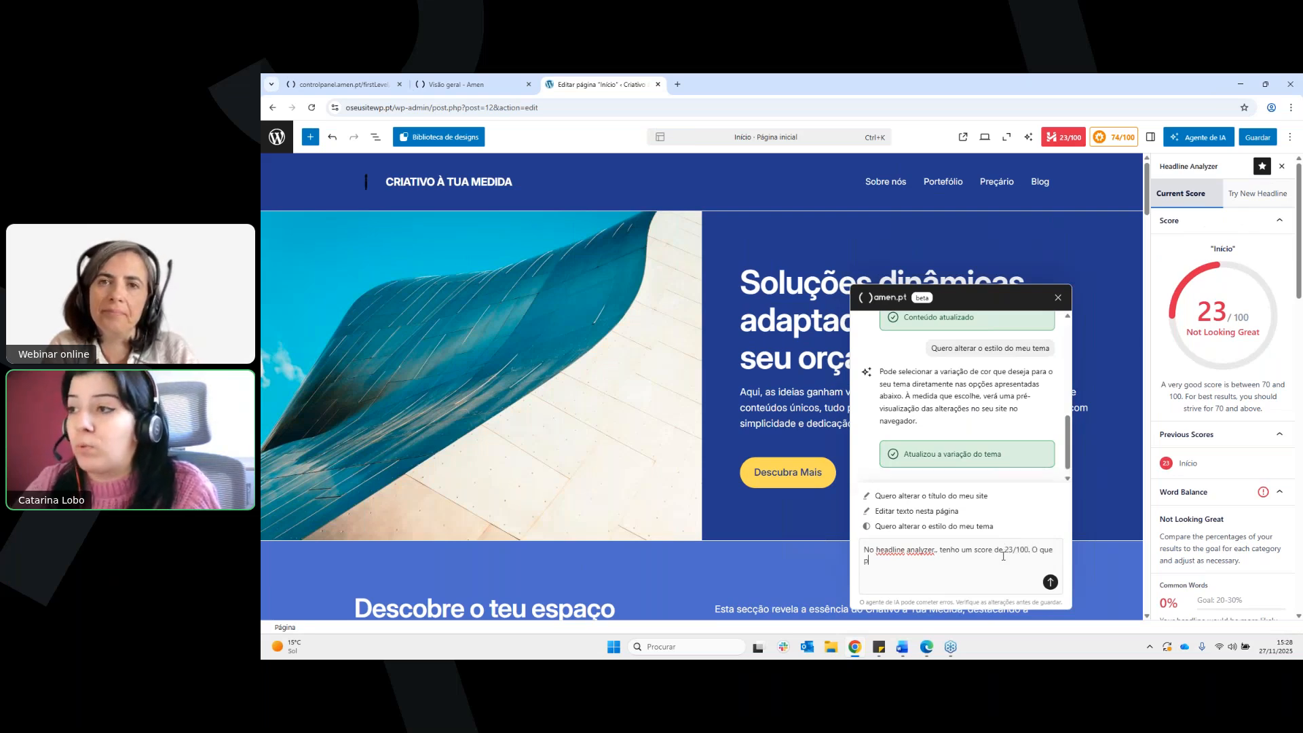
pyautogui.write('osso fazer par')
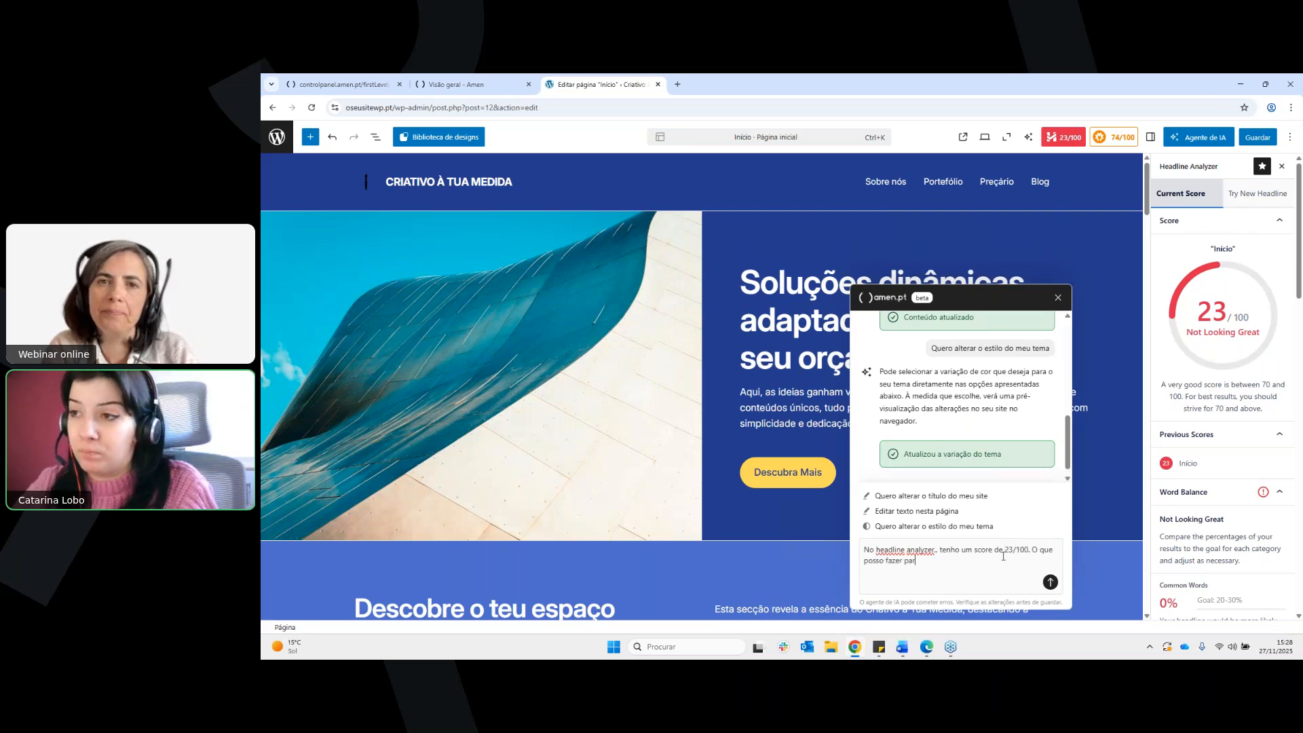
pyautogui.write('a melhorar?')
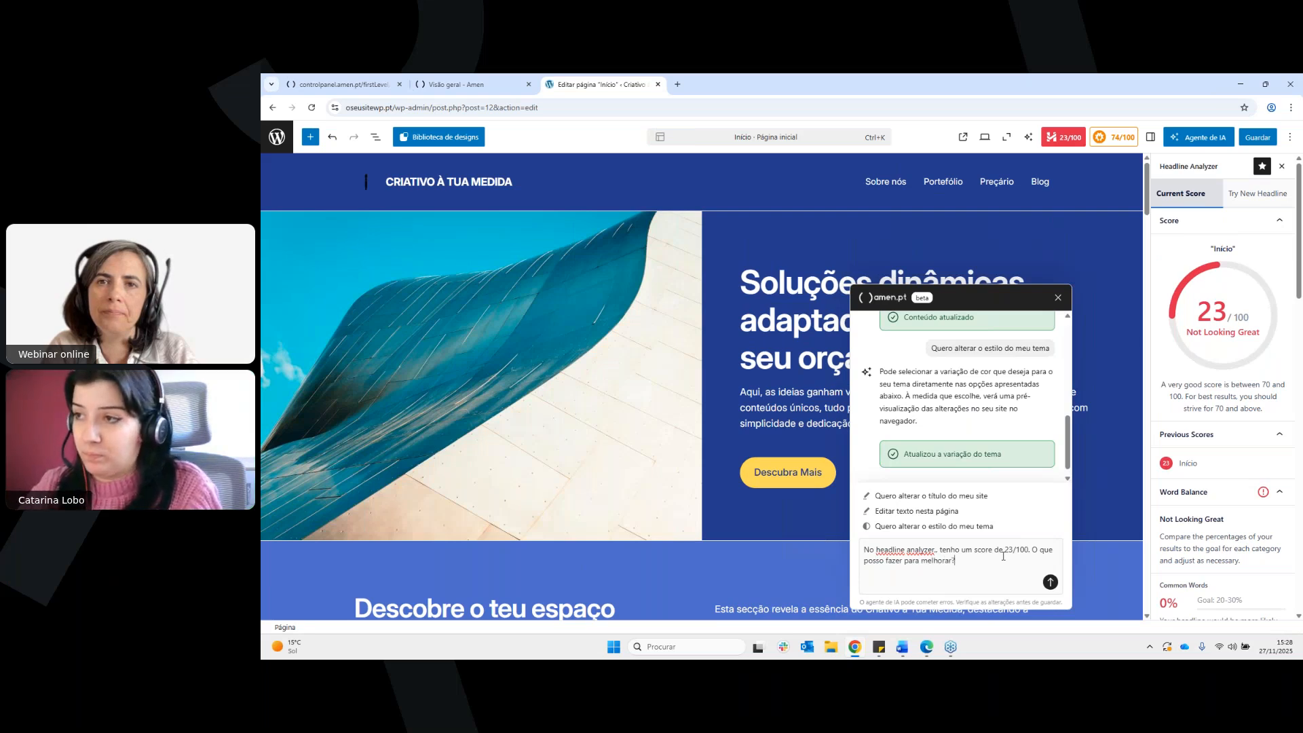
pyautogui.press('Return')
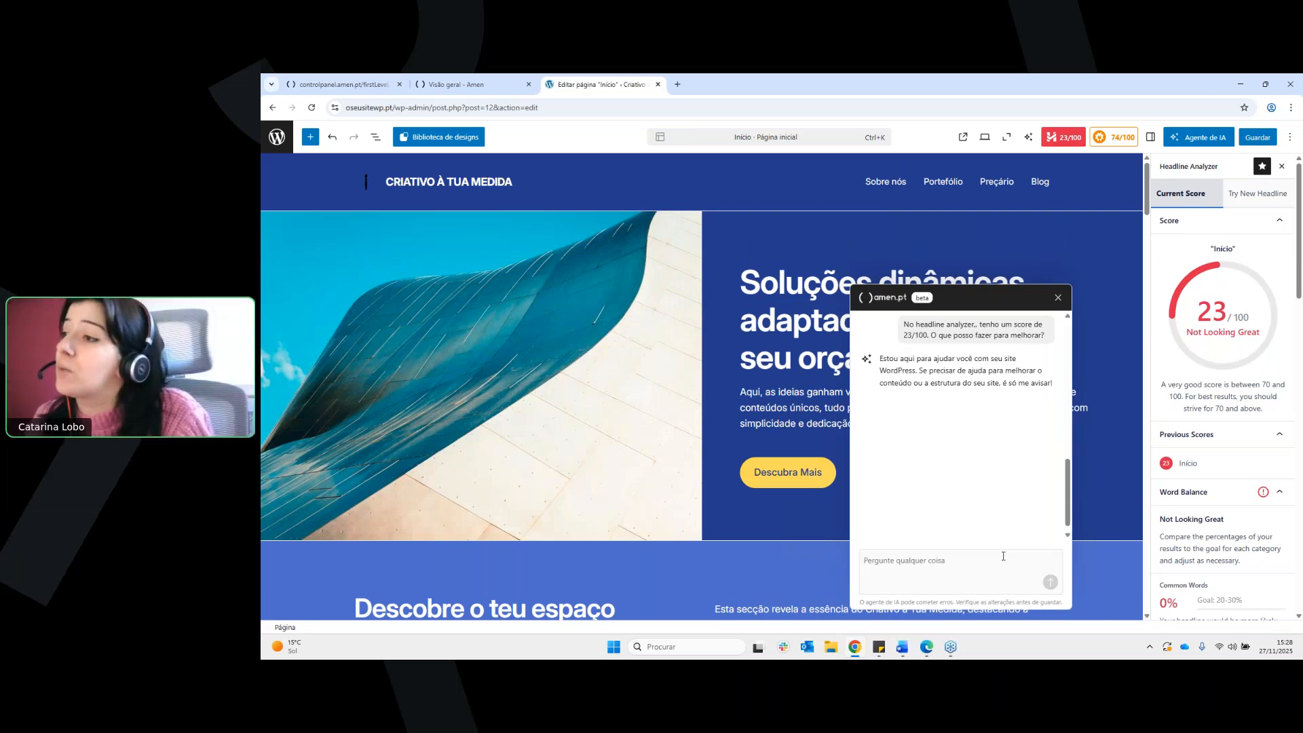
# Ask the agent "As minhas "common words" não são chamativas o suficiente. O que posso fazer para melhorar a minha visibilidade online e o meu score para SEO?"
pyautogui.scroll(-3, 1260, 337)
pyautogui.scroll(-2, 1256, 333)
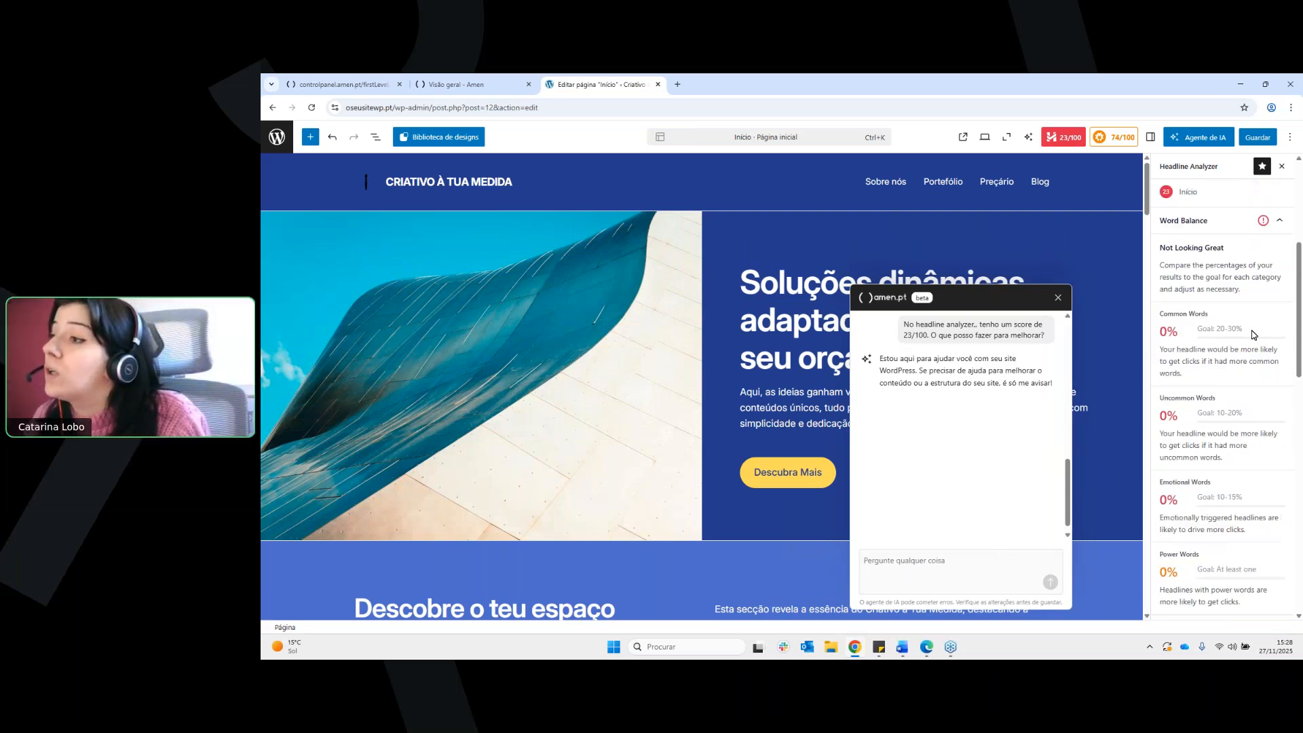
pyautogui.tripleClick(1165, 314)
pyautogui.click(947, 562)
pyautogui.write('As minhas "common')
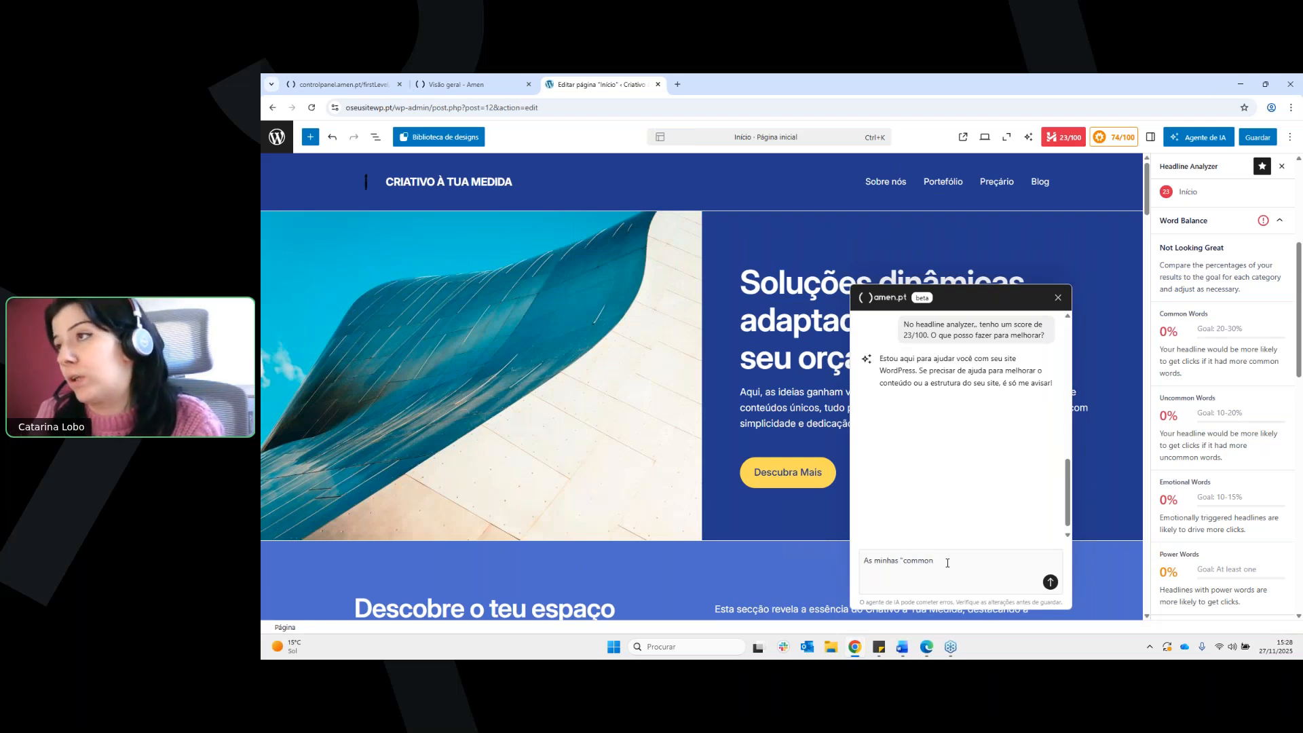
pyautogui.write(' words" não s')
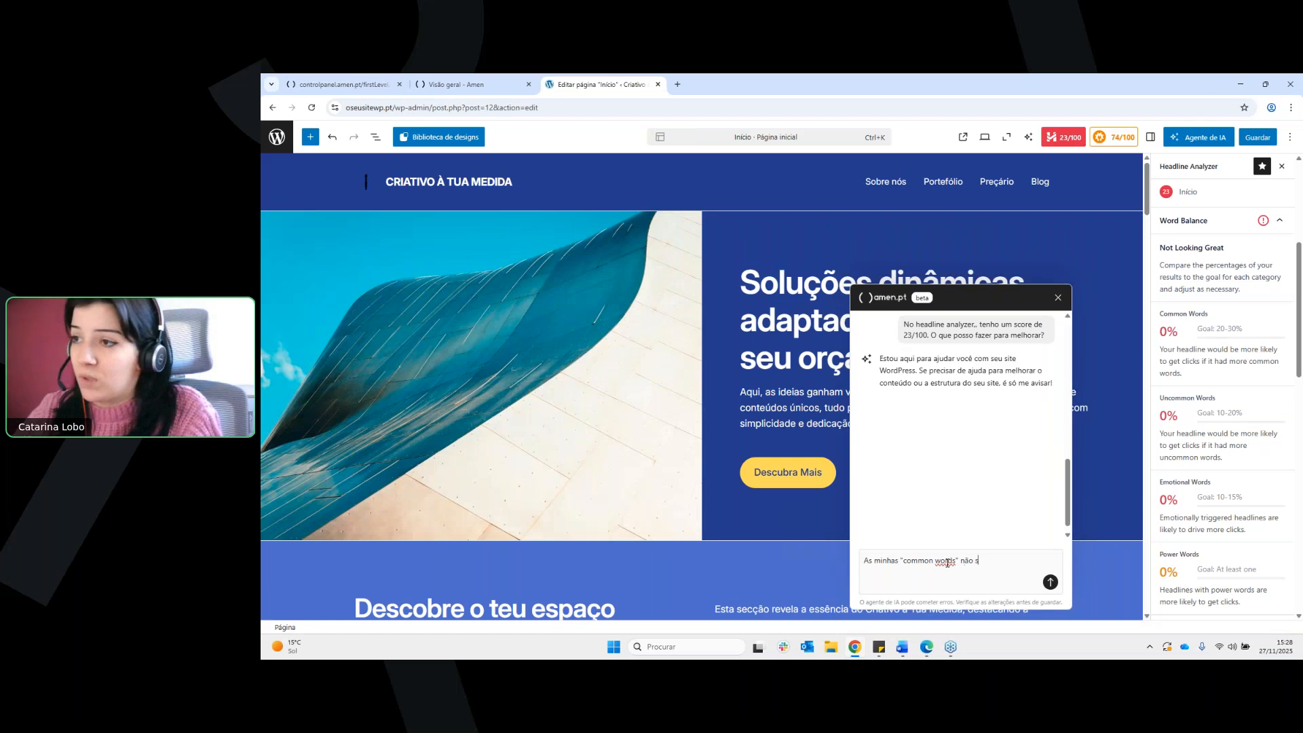
pyautogui.write('ão chamativas')
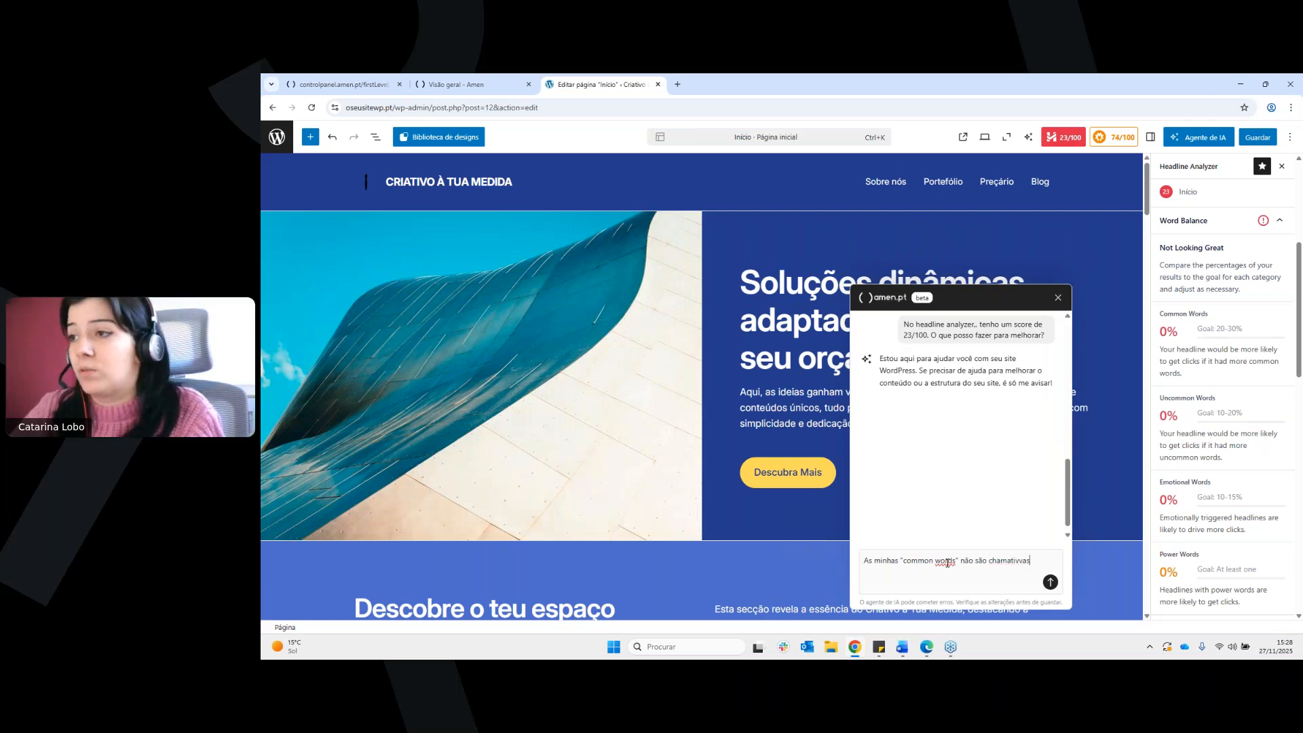
pyautogui.write(' o sufic')
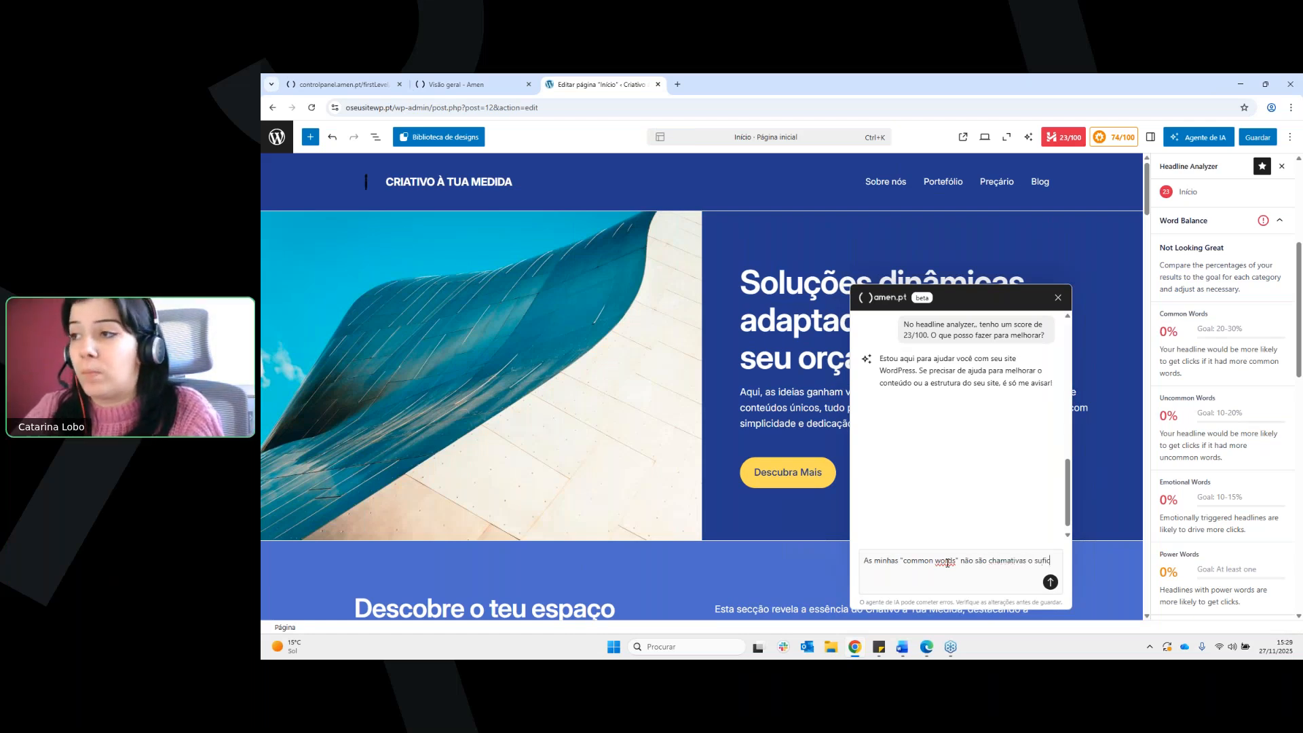
pyautogui.write('iente.')
pyautogui.write('ue ')
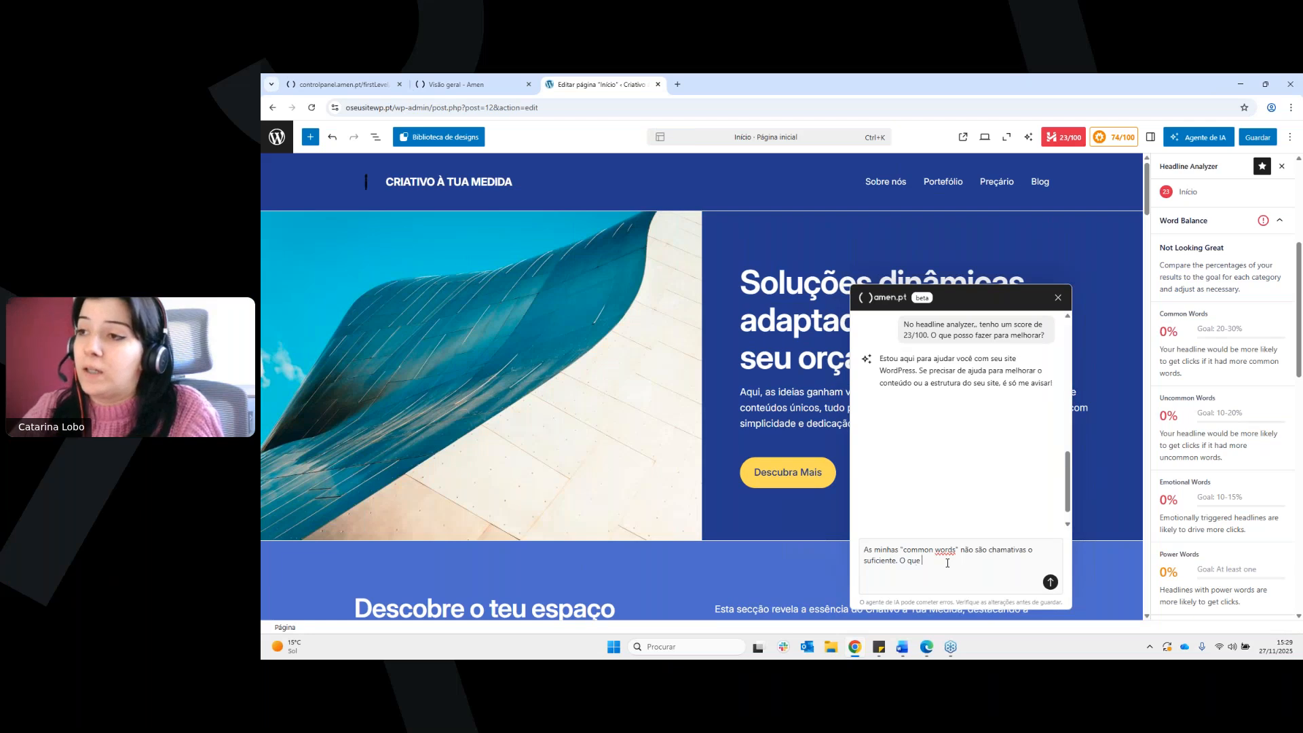
pyautogui.write('posso f')
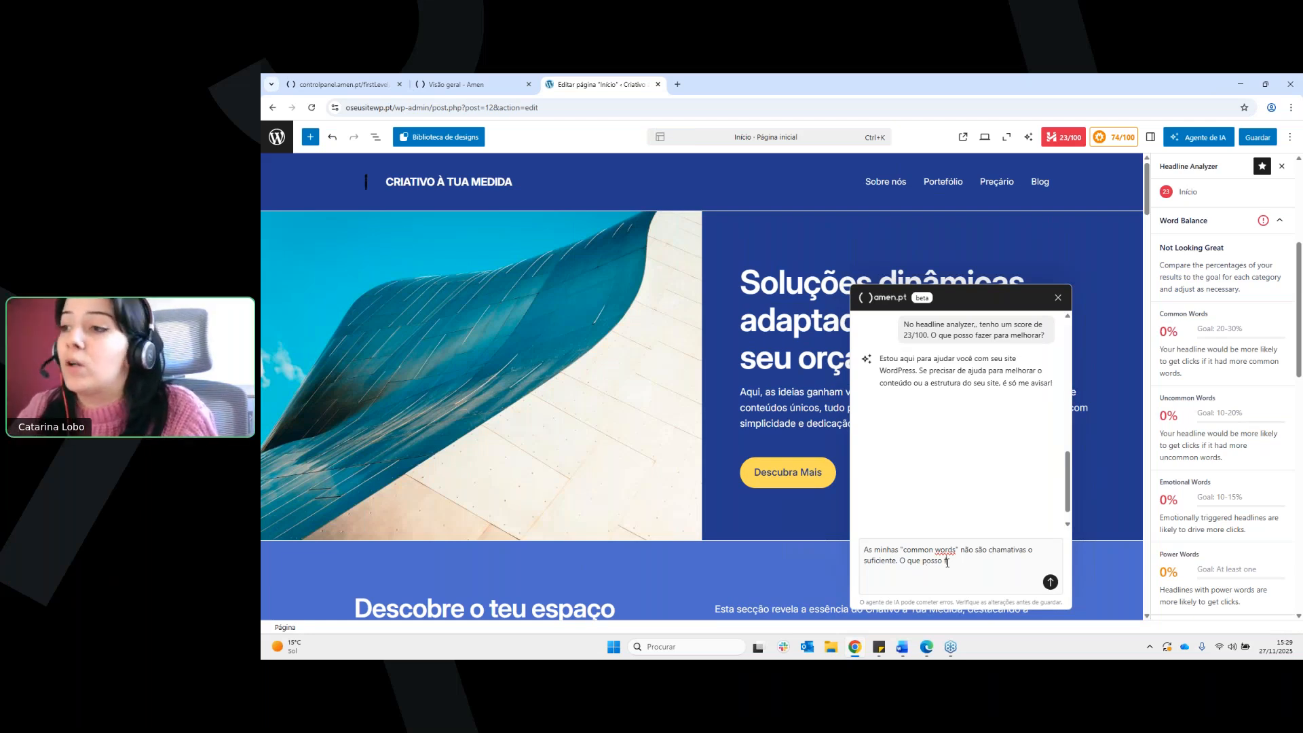
pyautogui.write('azer para me')
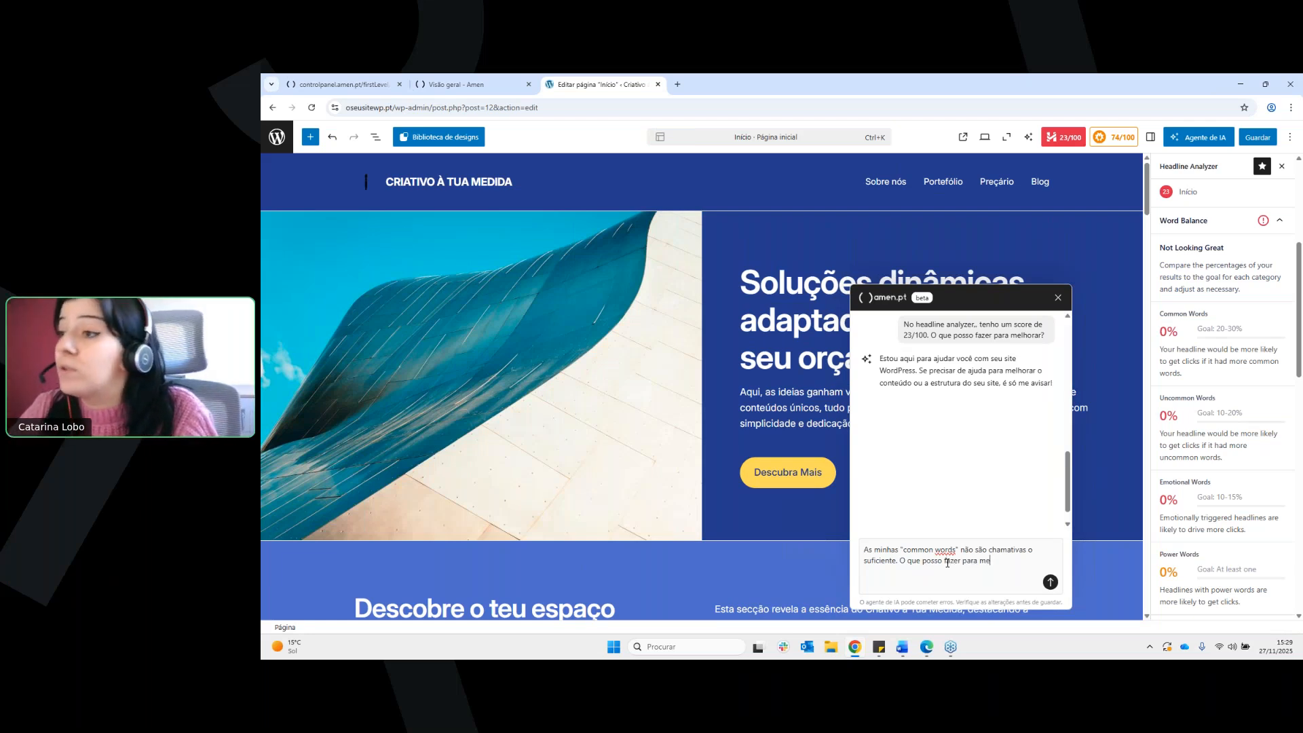
pyautogui.write('lhorar a minha ')
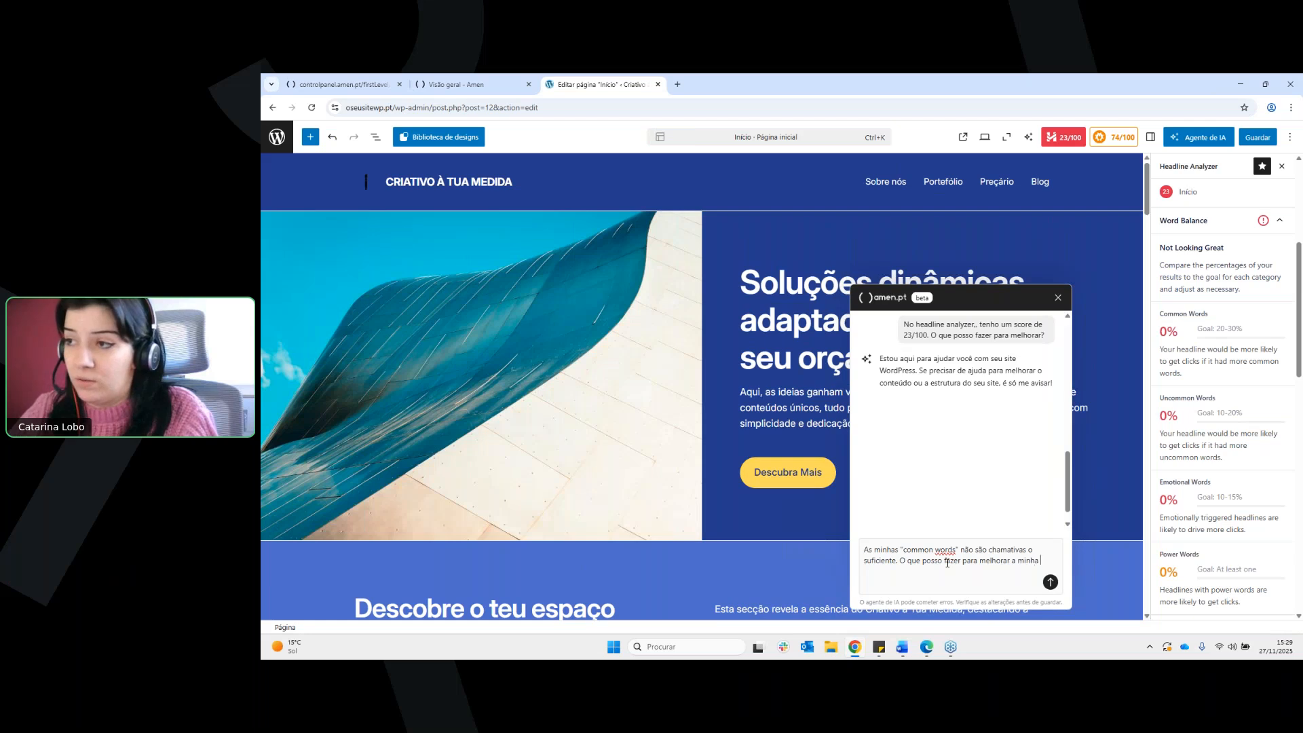
pyautogui.write('visibilidade on')
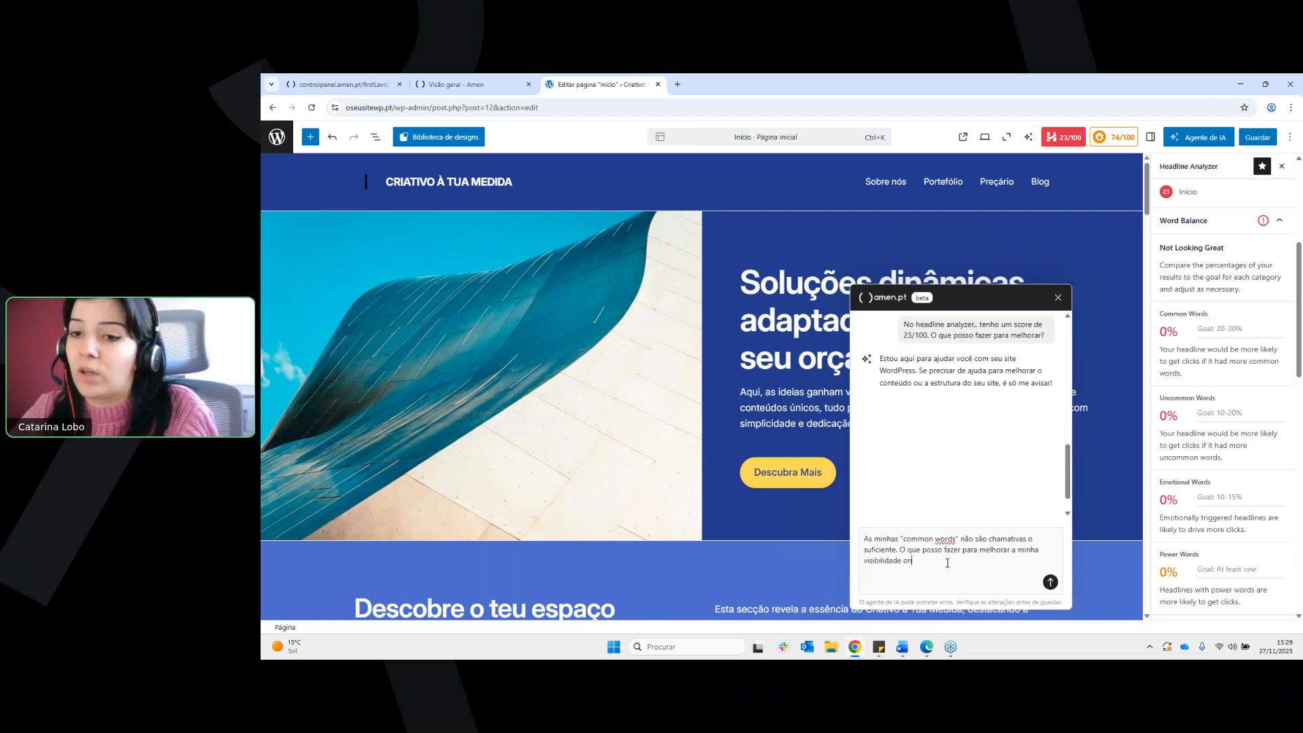
pyautogui.write('line e o meu sco')
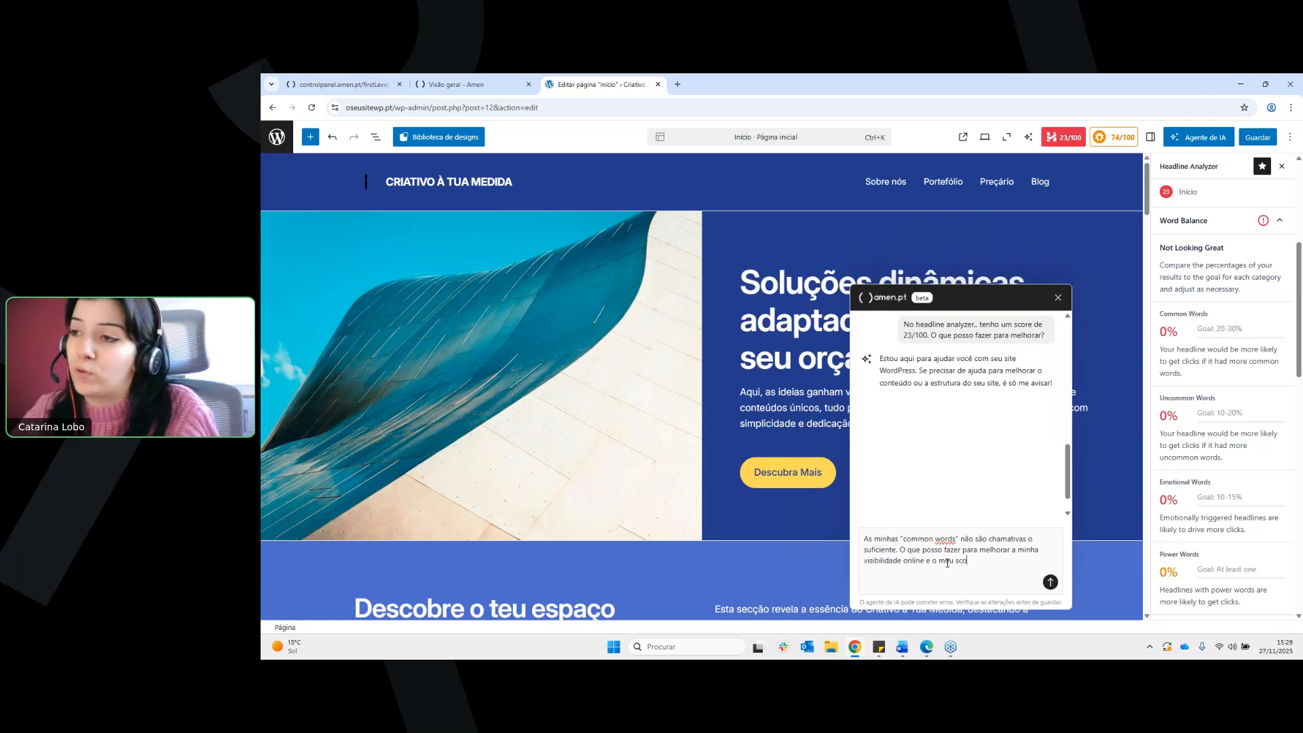
pyautogui.write('re para SEO?')
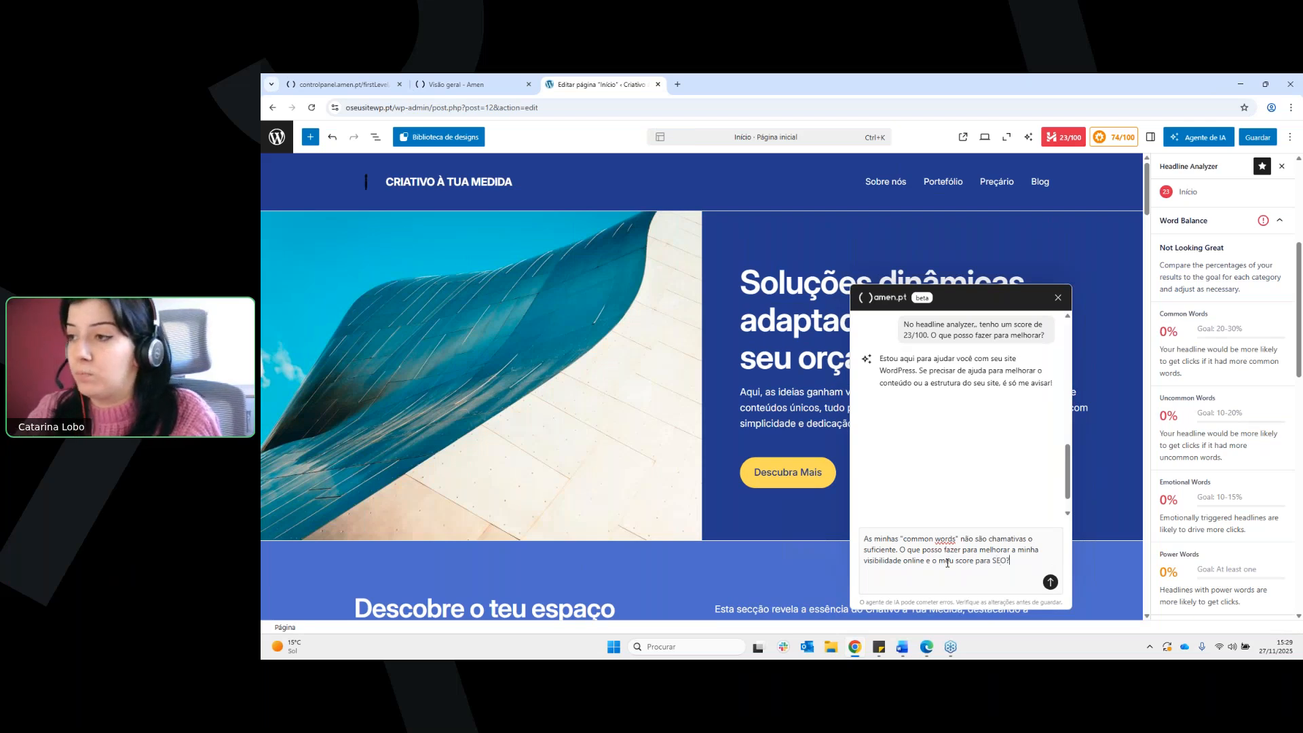
pyautogui.press('Return')
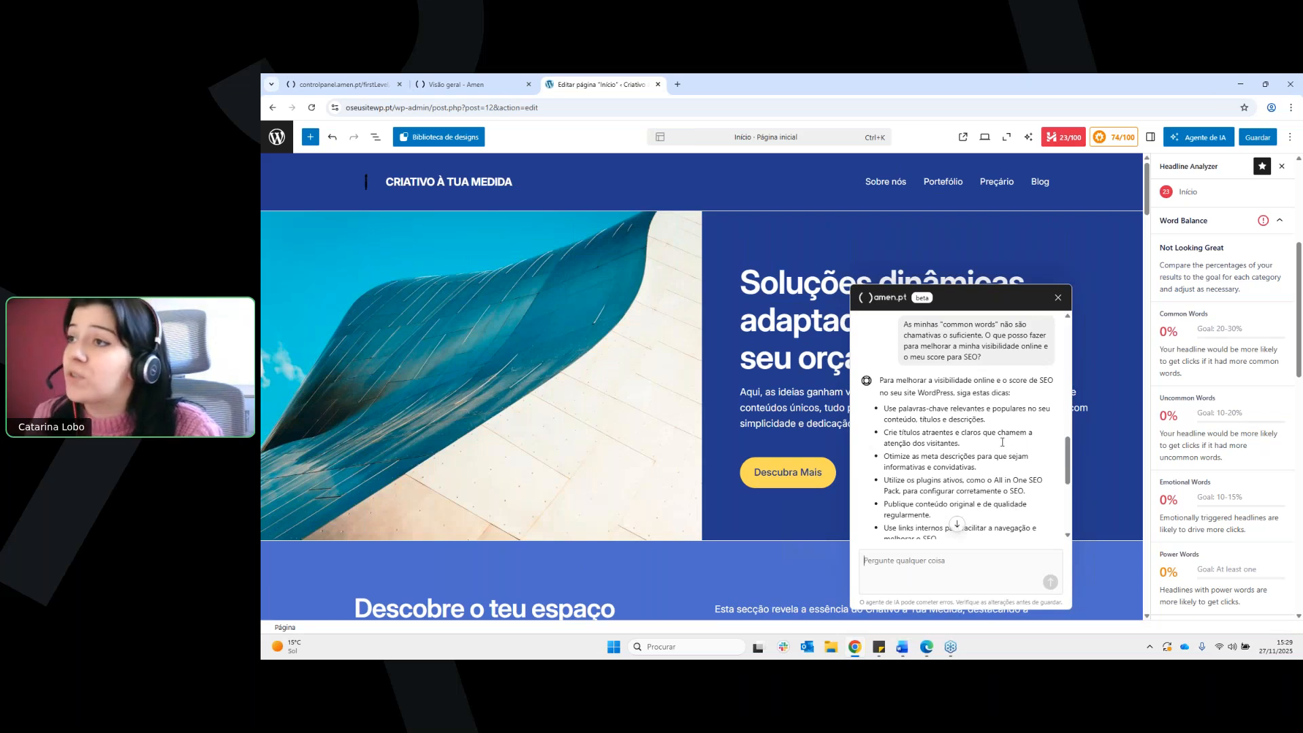
# Read the agent's SEO tips, highlight those on keywords and titles, and move the chat clear of the page headline
pyautogui.scroll(-2, 977, 427)
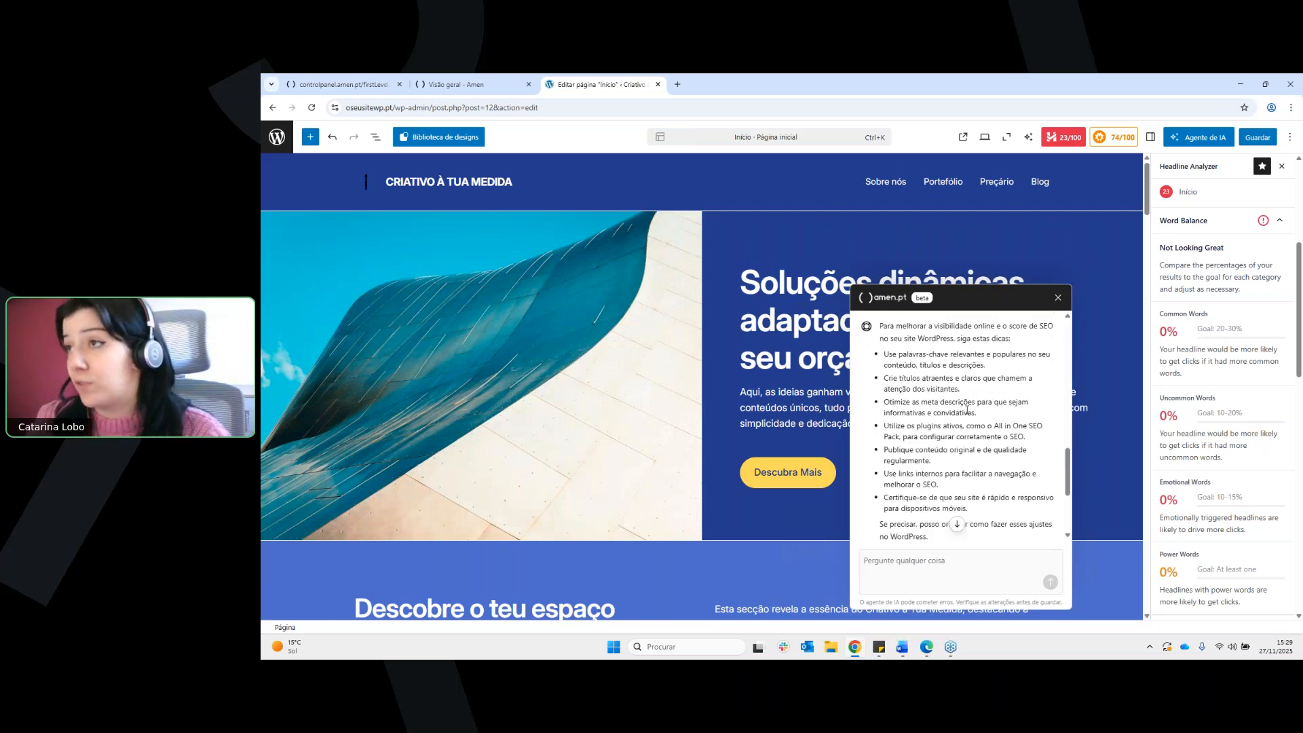
pyautogui.scroll(-2, 967, 409)
pyautogui.scroll(2, 916, 385)
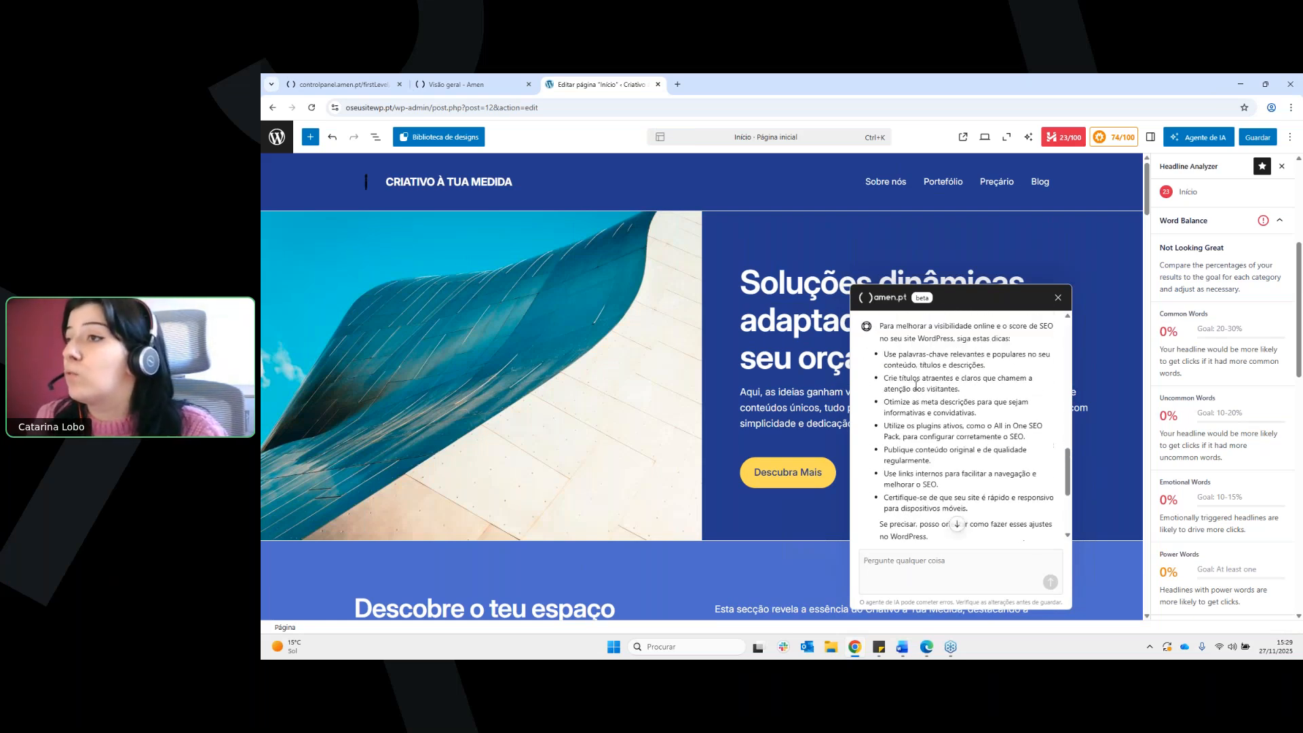
pyautogui.moveTo(893, 358); pyautogui.dragTo(1000, 394)
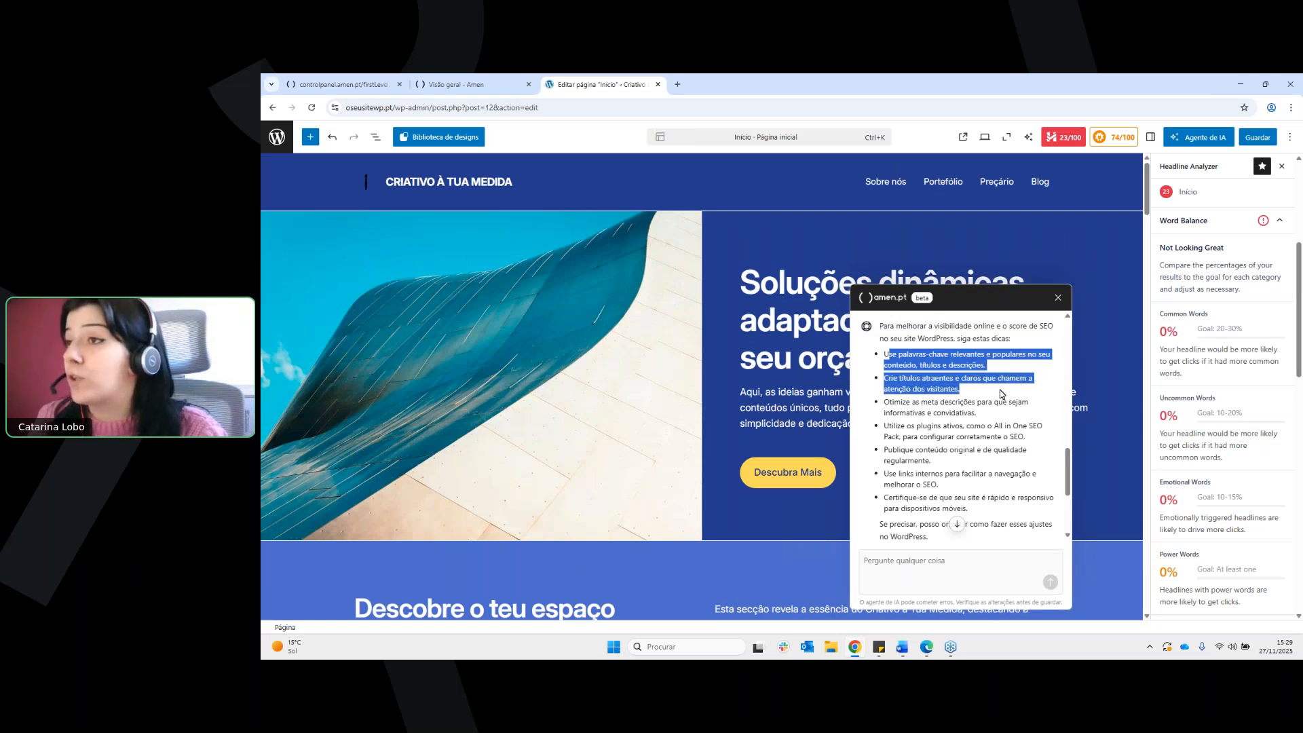
pyautogui.scroll(-2, 995, 394)
pyautogui.scroll(-2, 994, 393)
pyautogui.scroll(5, 988, 408)
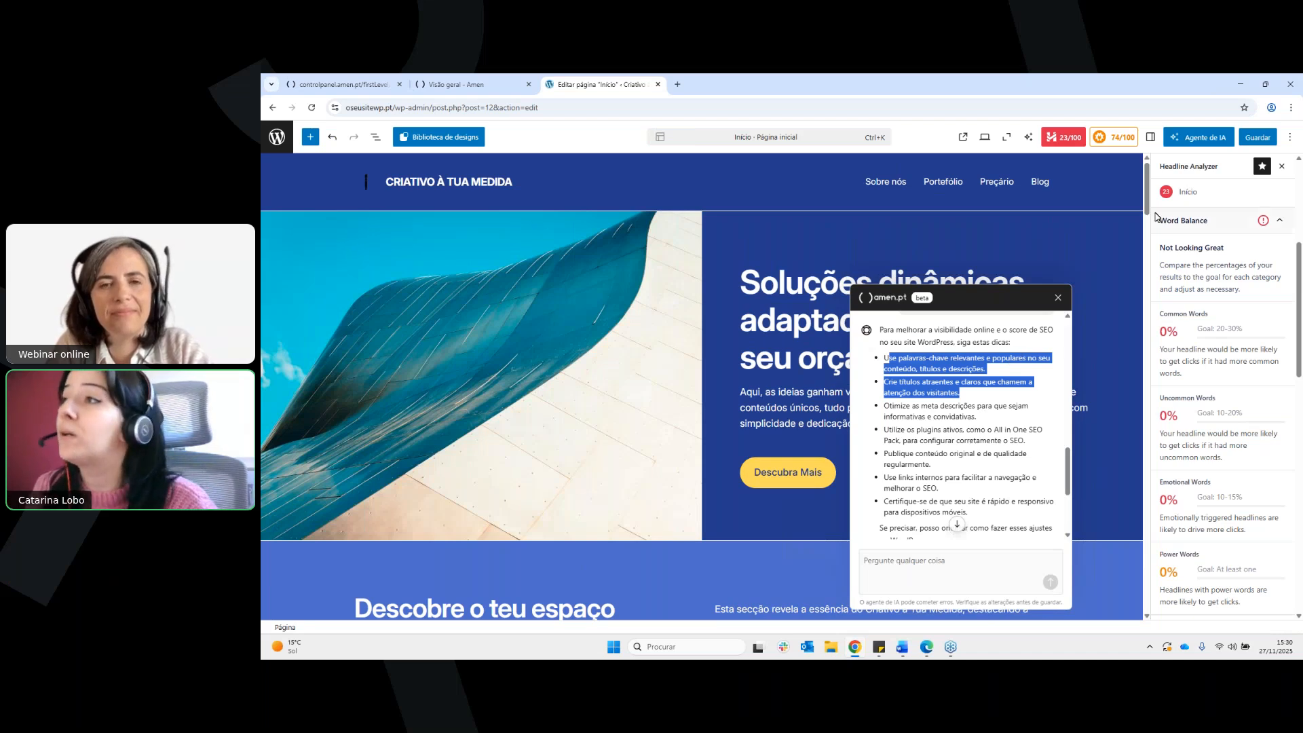
pyautogui.moveTo(1042, 298); pyautogui.dragTo(1060, 270)
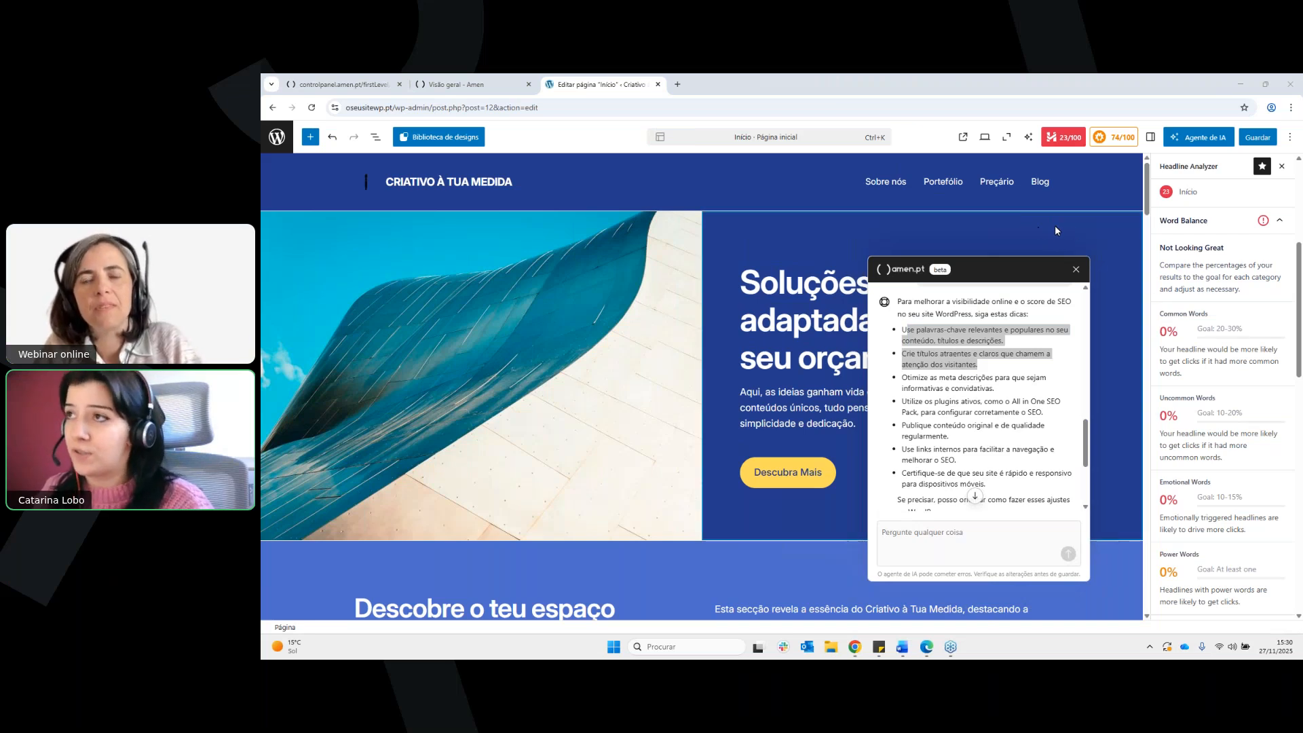
pyautogui.click(1074, 239)
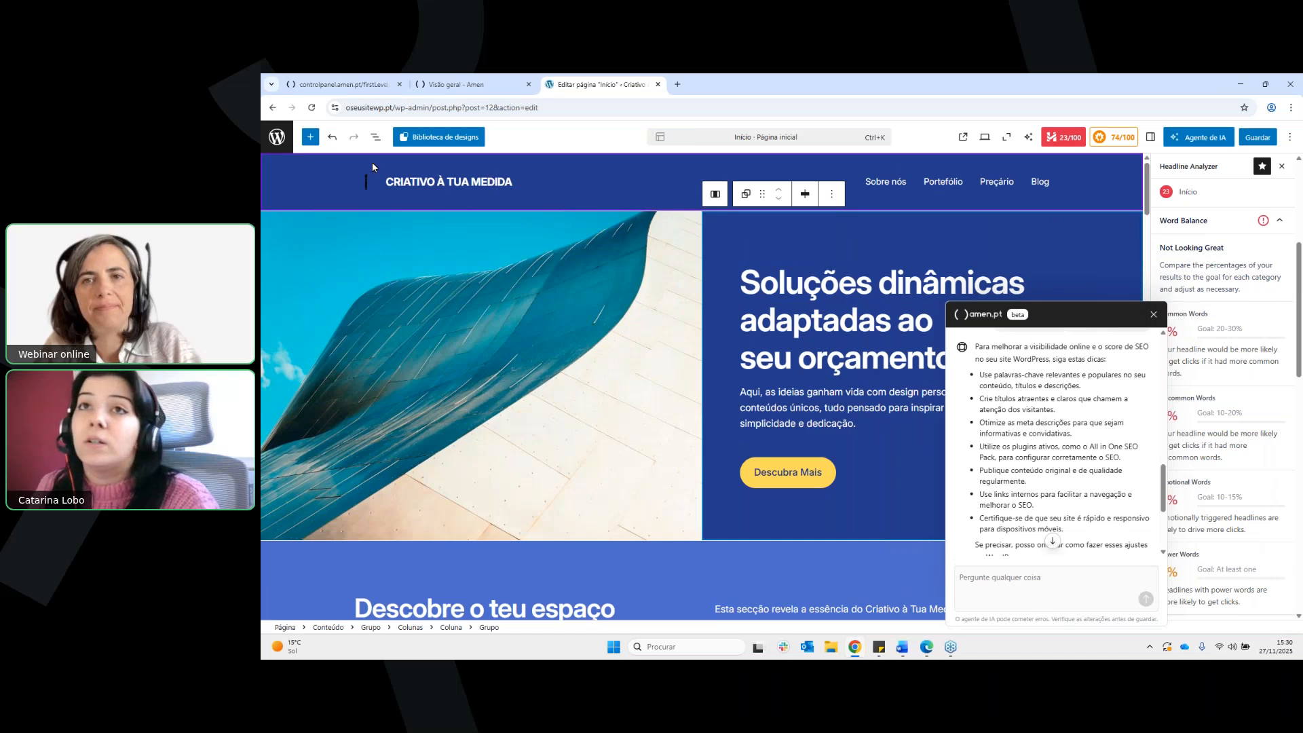
# Leave the page editor for the installed themes and activate the Twenty Twenty-Five theme
pyautogui.click(282, 141)
pyautogui.click(820, 178)
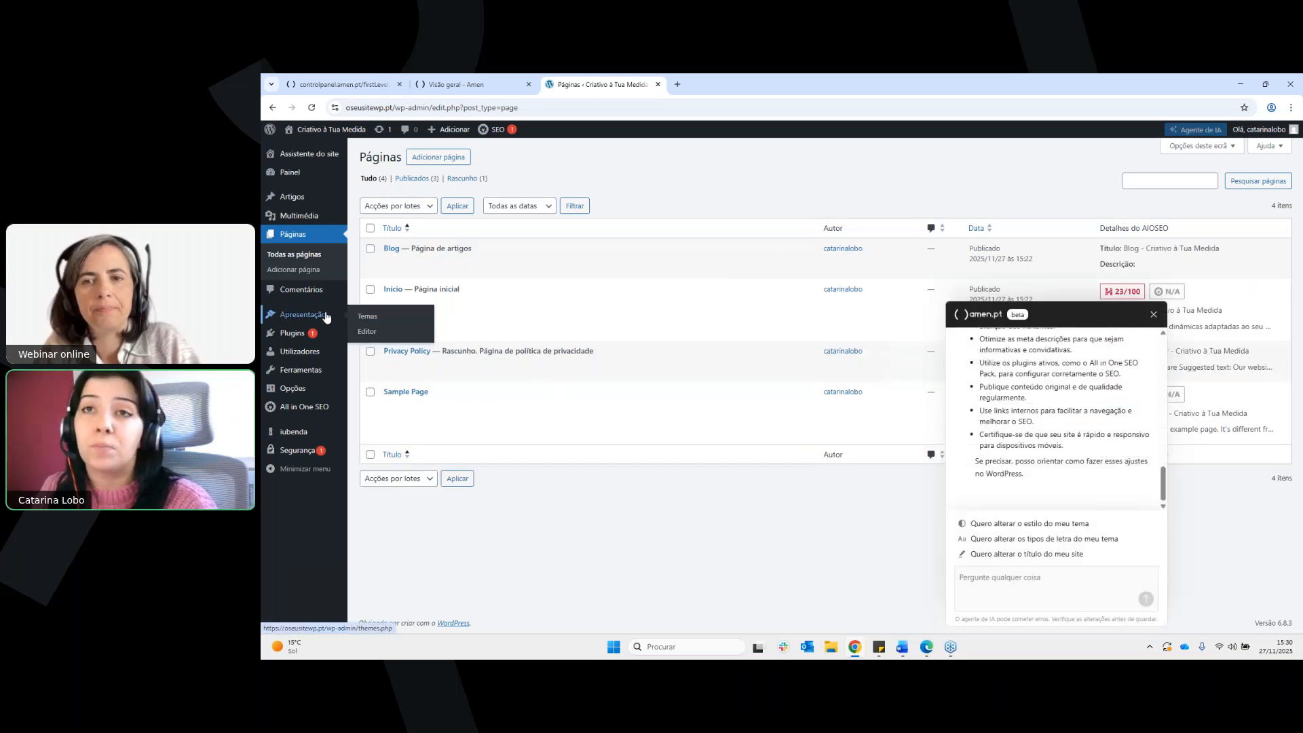
pyautogui.click(372, 317)
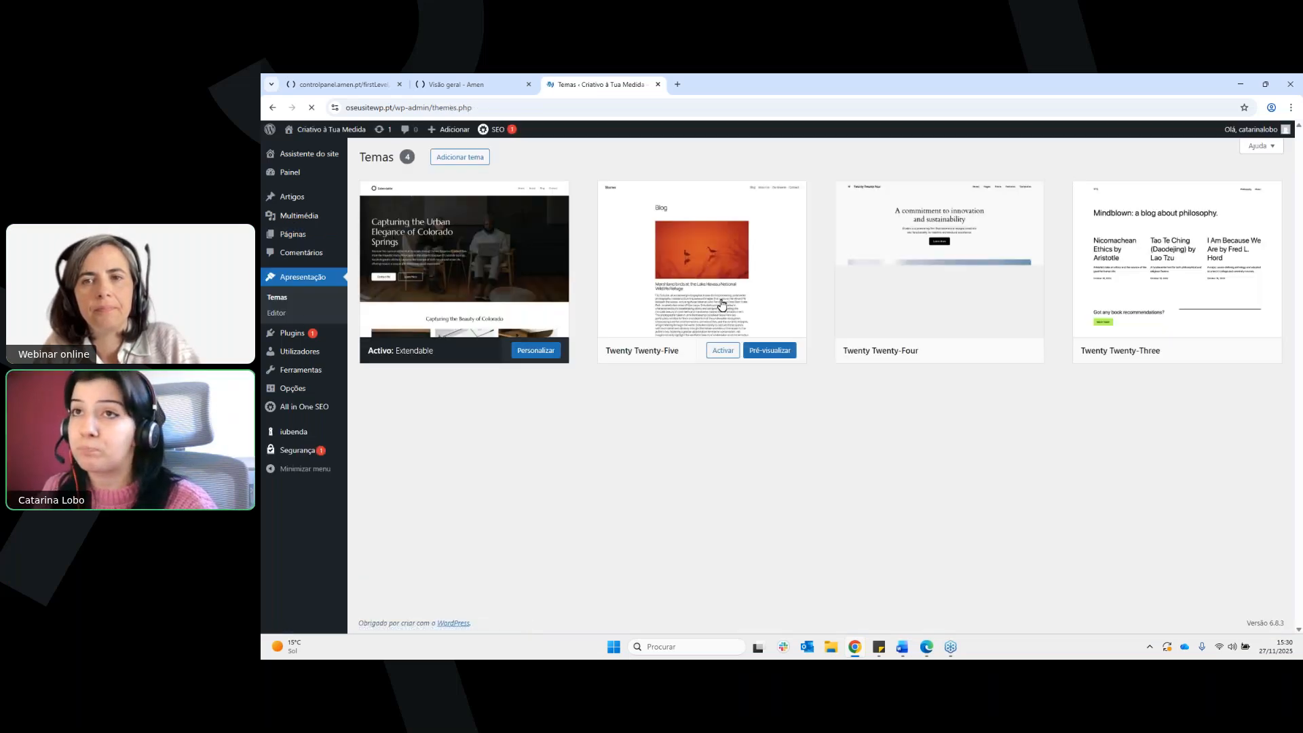
pyautogui.scroll(-1, 881, 339)
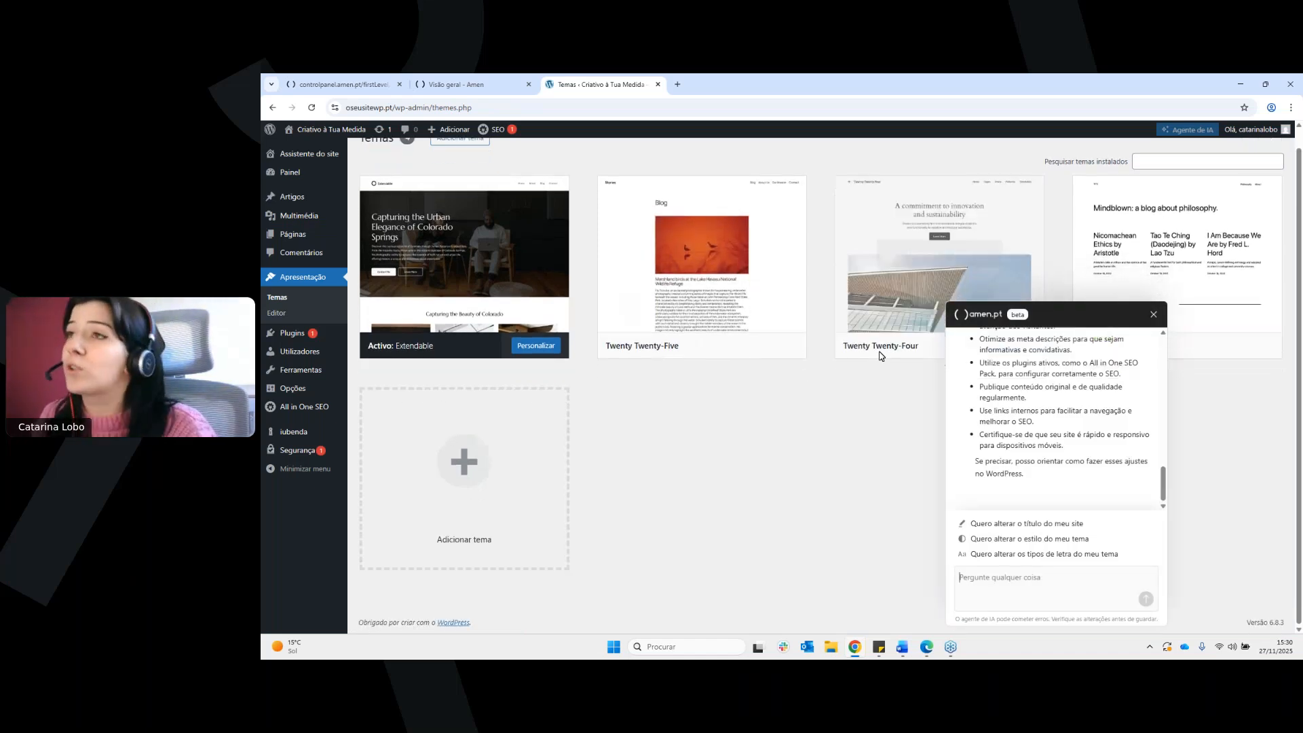
pyautogui.scroll(1, 824, 156)
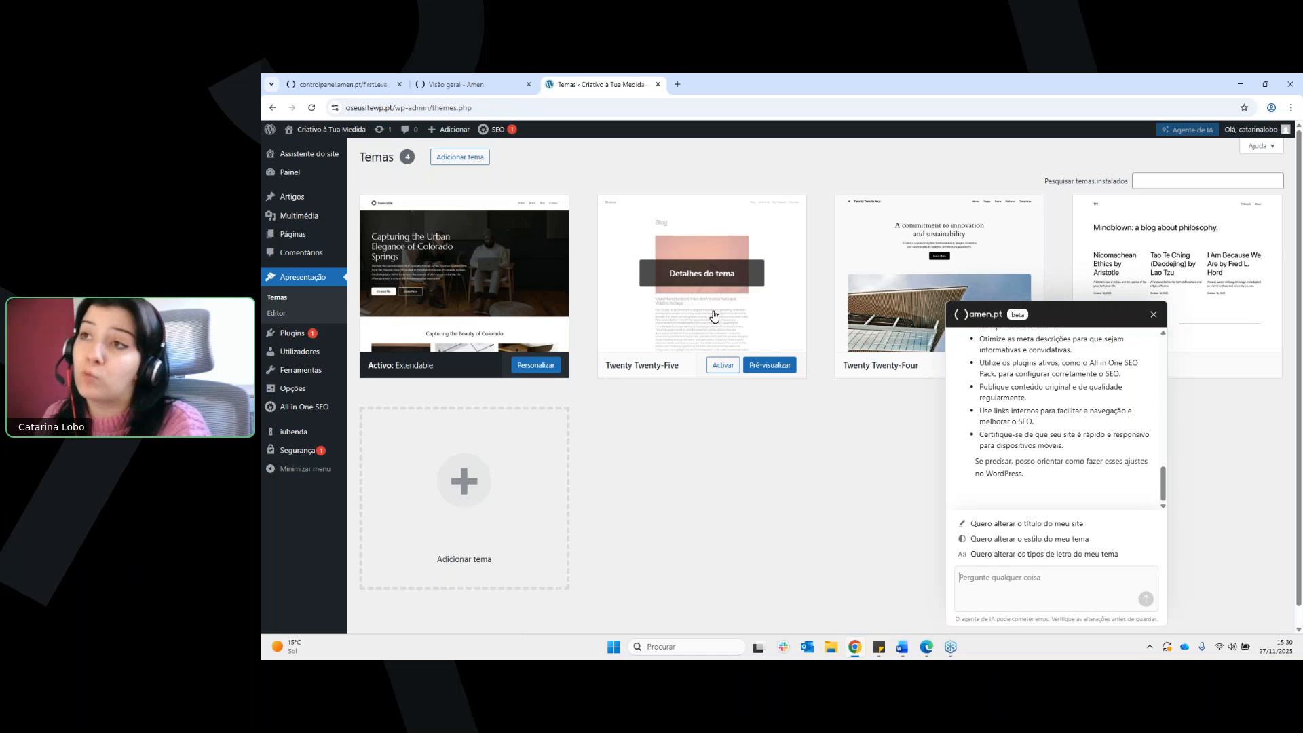
pyautogui.click(729, 370)
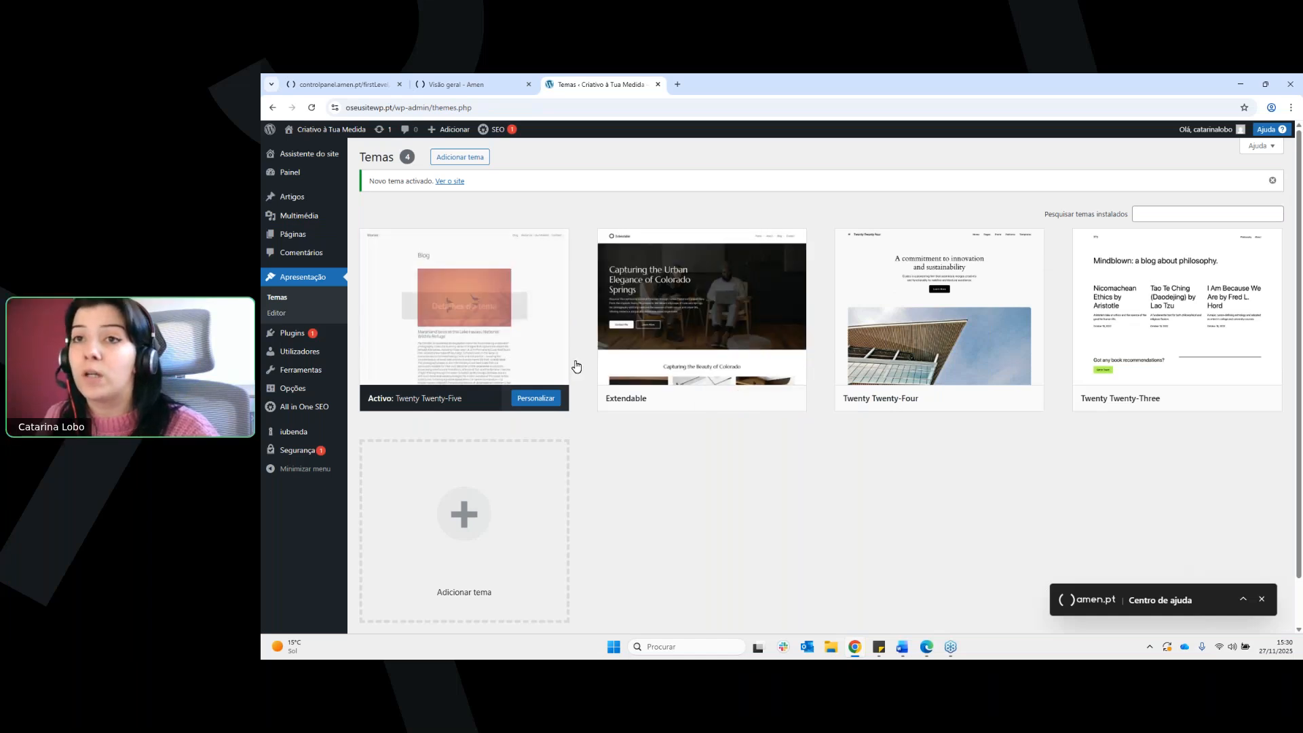
# Open the active Twenty Twenty-Five theme for customizing and look through the home page preview
pyautogui.click(551, 405)
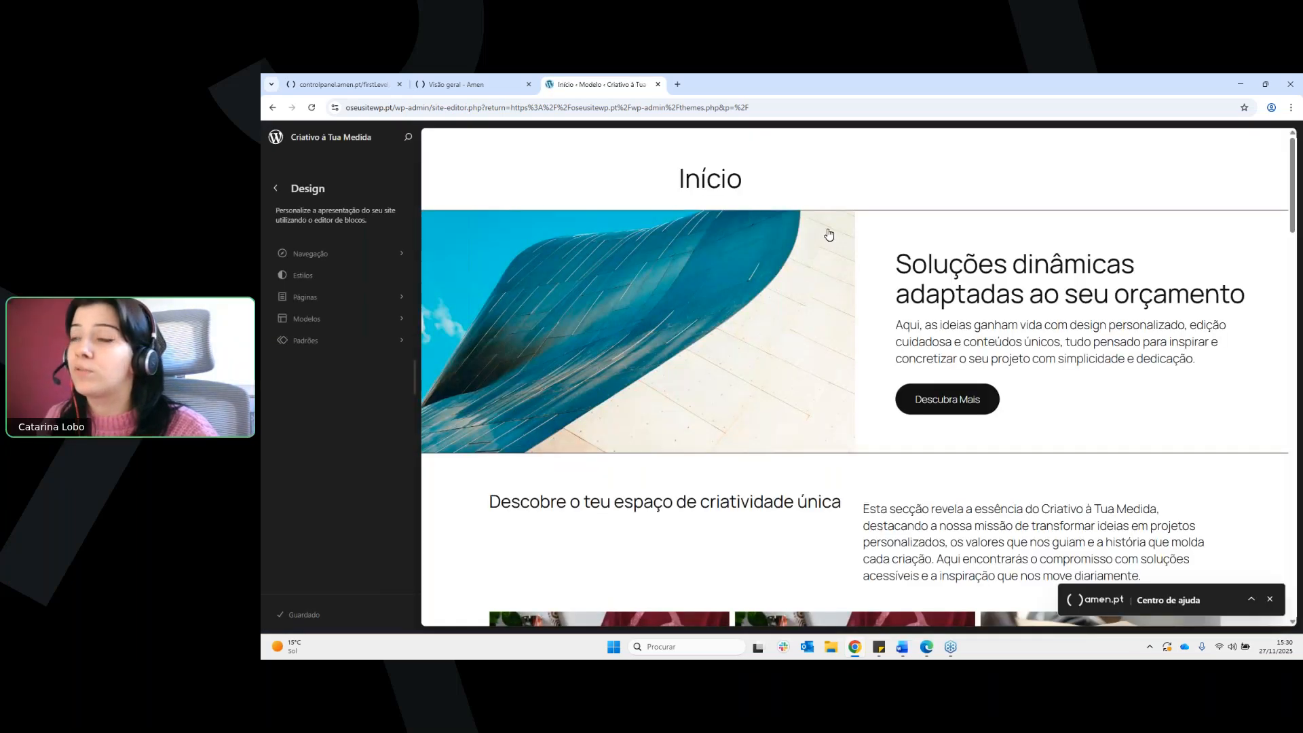
pyautogui.scroll(-1, 894, 298)
pyautogui.scroll(-6, 883, 319)
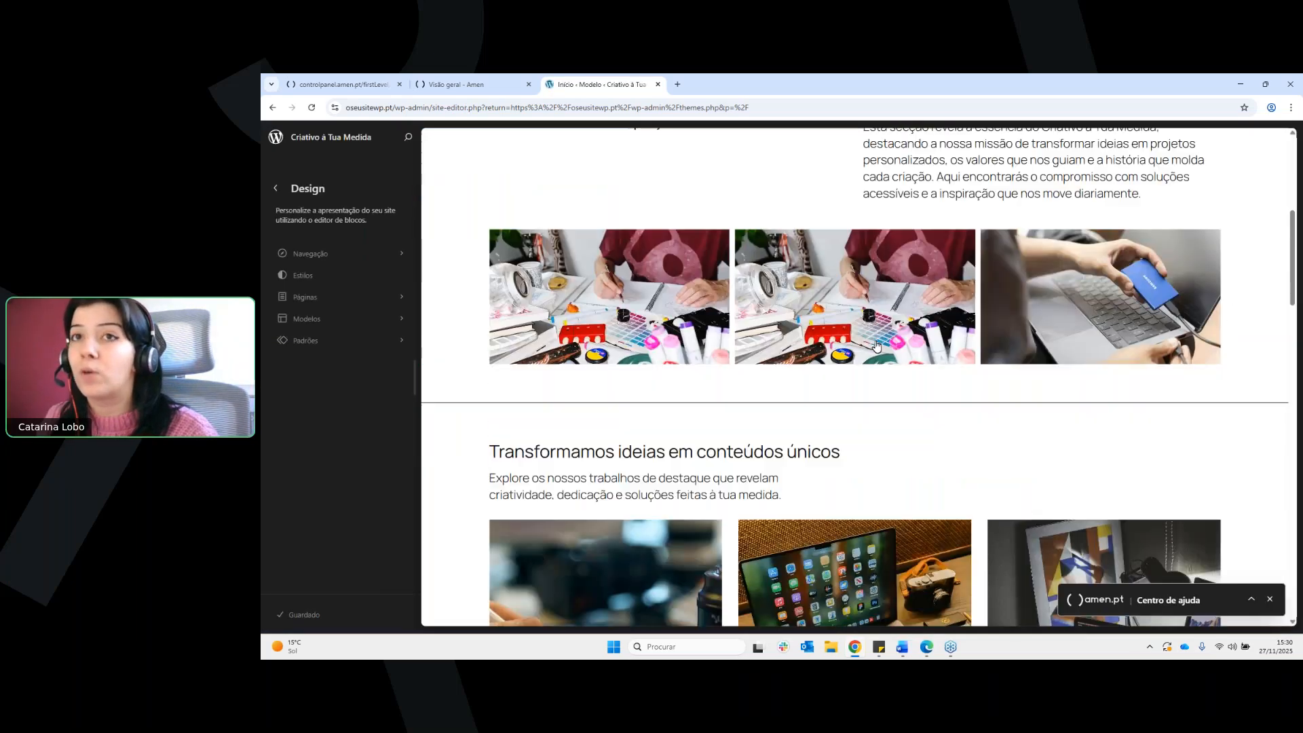
pyautogui.scroll(3, 862, 360)
pyautogui.scroll(4, 862, 358)
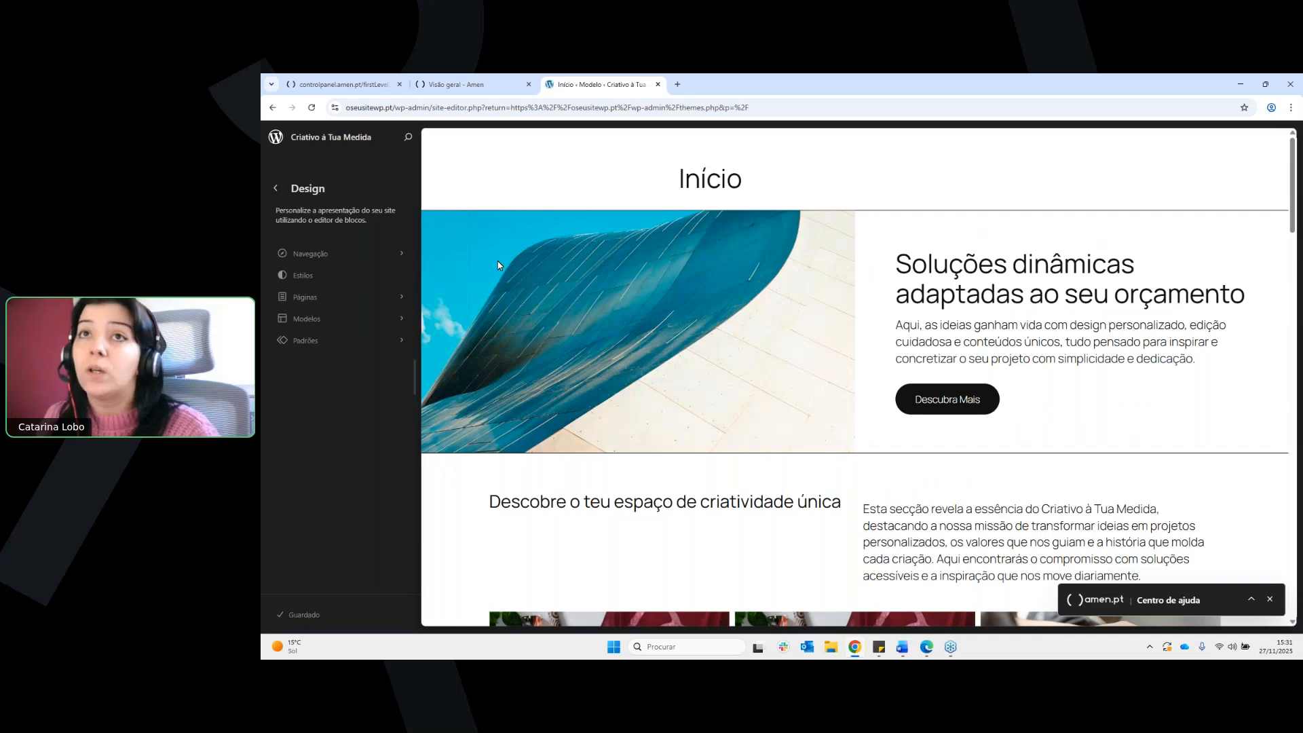
# Look into the site's navigation and its list of pages in the Design settings, then return to the dashboard
pyautogui.click(405, 253)
pyautogui.click(402, 265)
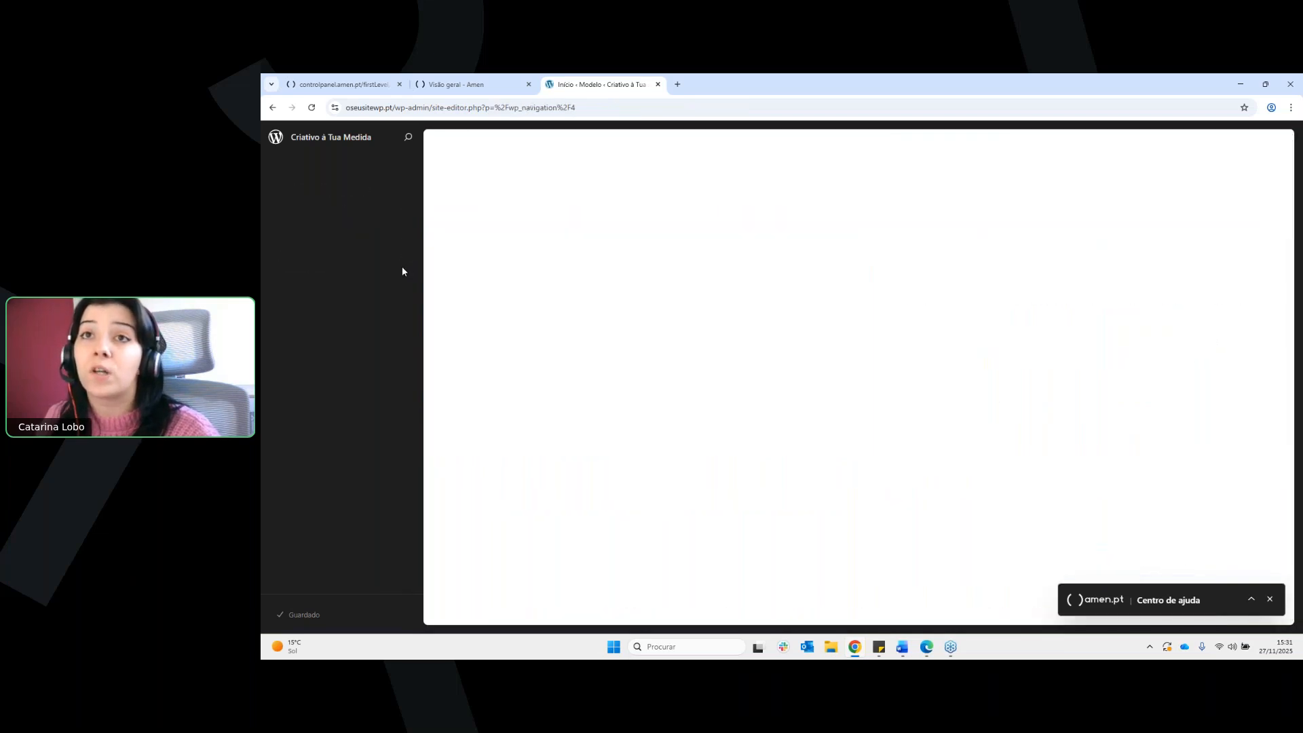
pyautogui.click(276, 189)
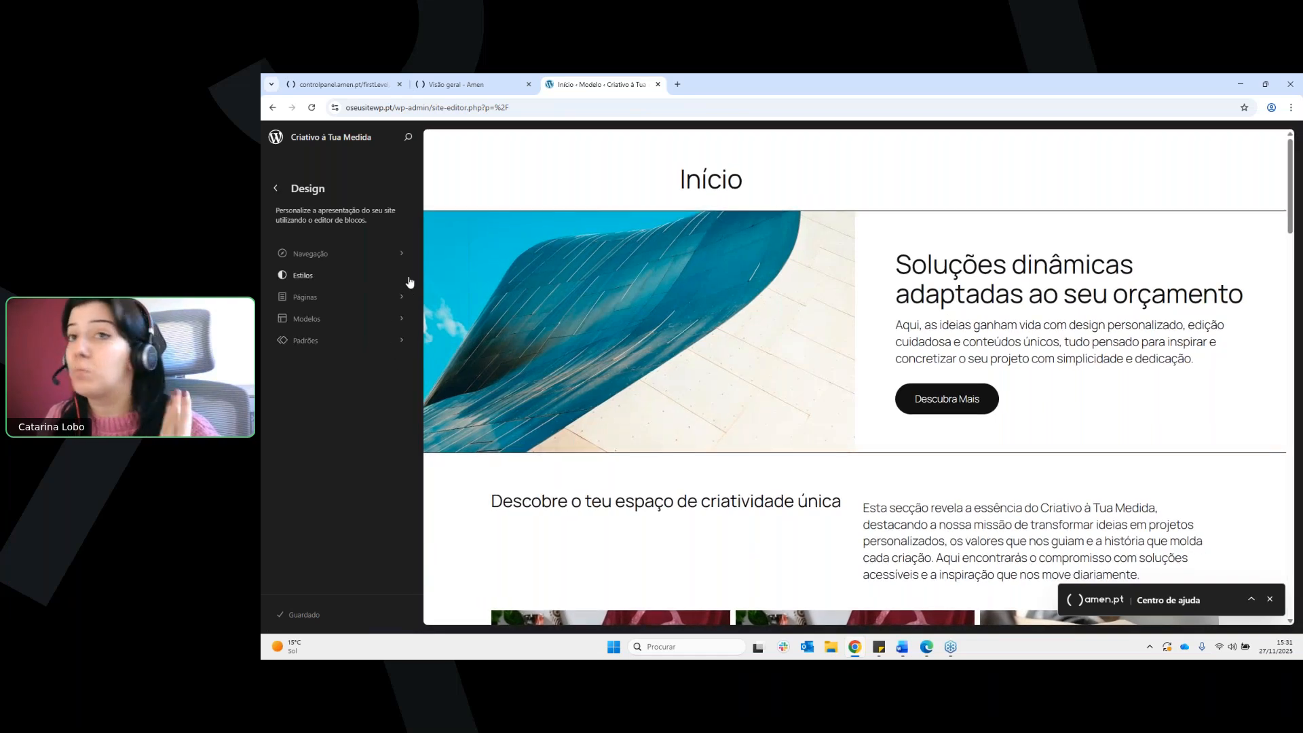
pyautogui.click(402, 303)
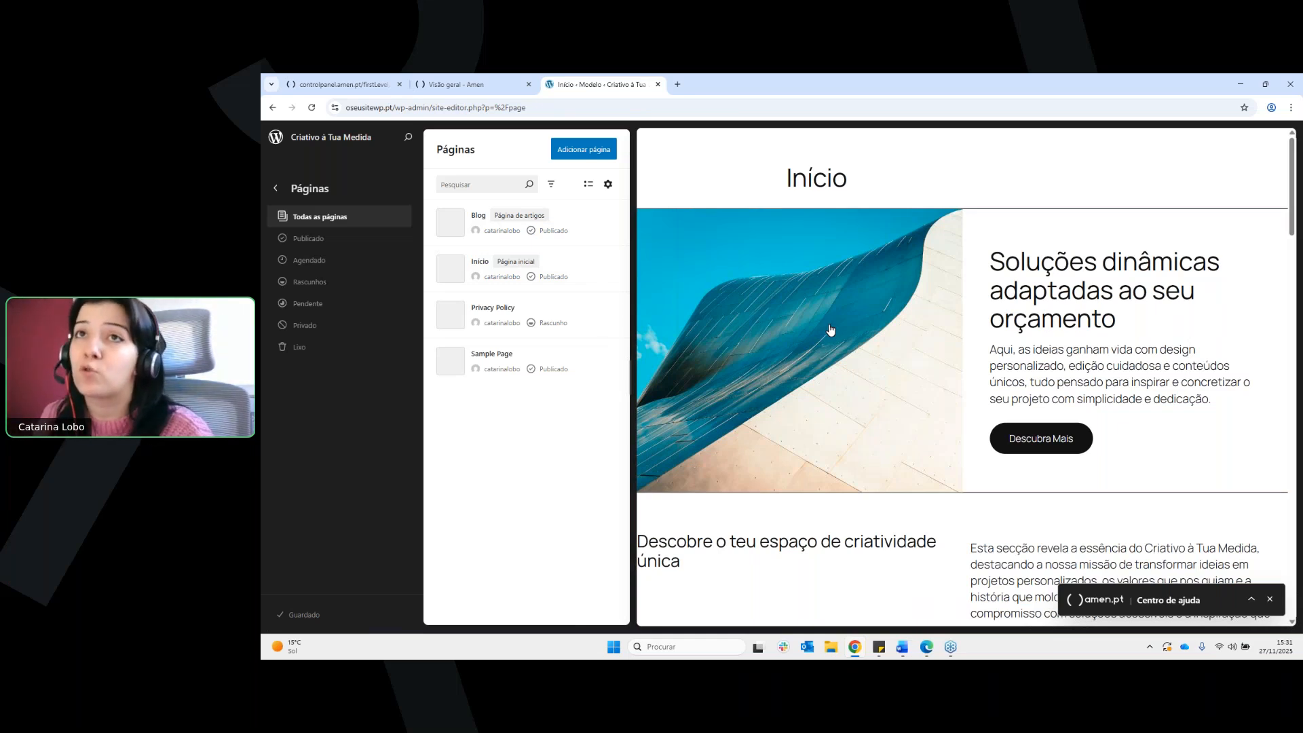
pyautogui.click(277, 190)
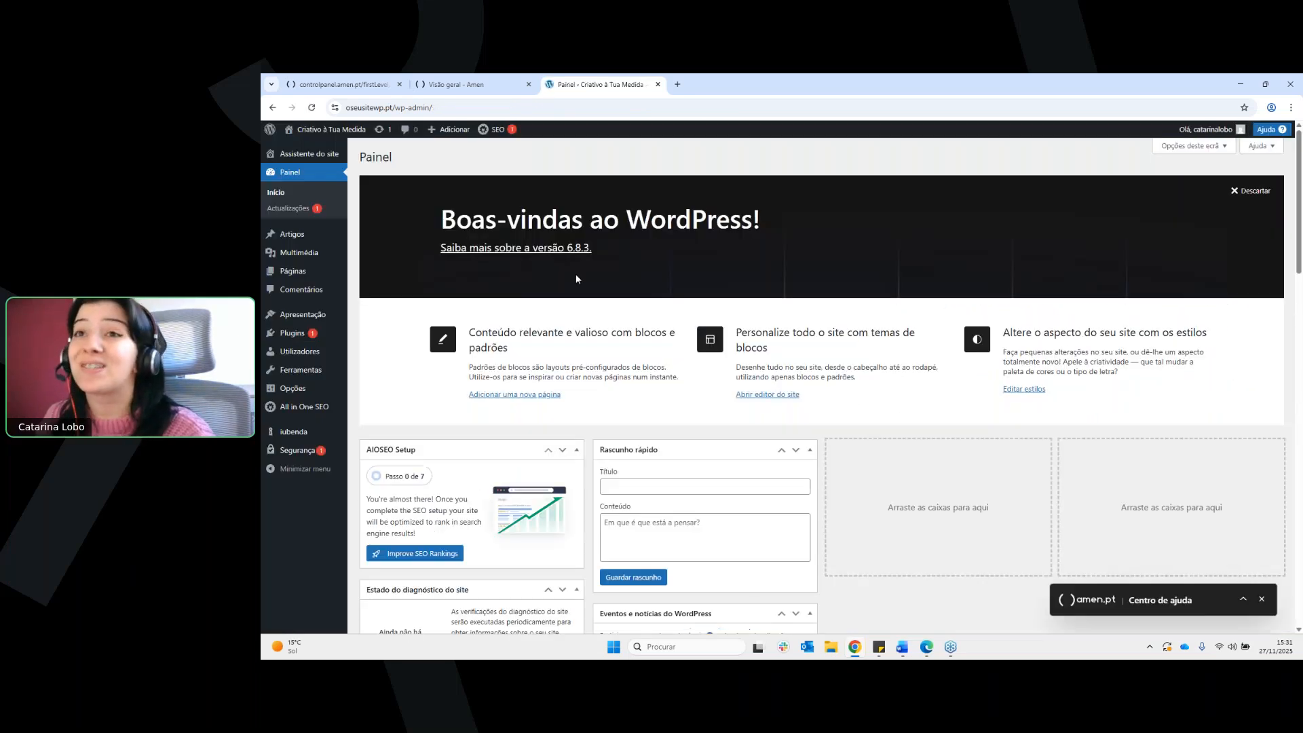
# View the live site, open it in the site editor, dismiss the welcome guide and look through the Páginas template down to the footer
pyautogui.click(335, 157)
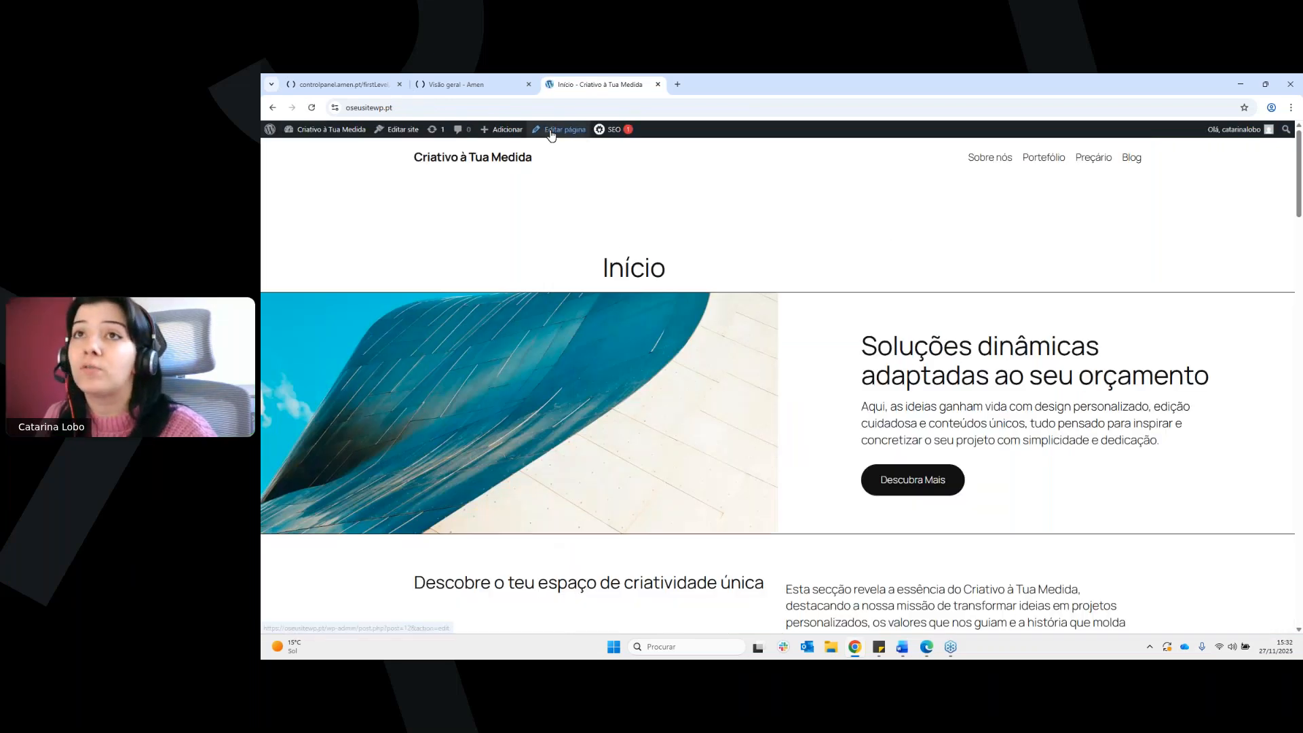
pyautogui.click(400, 129)
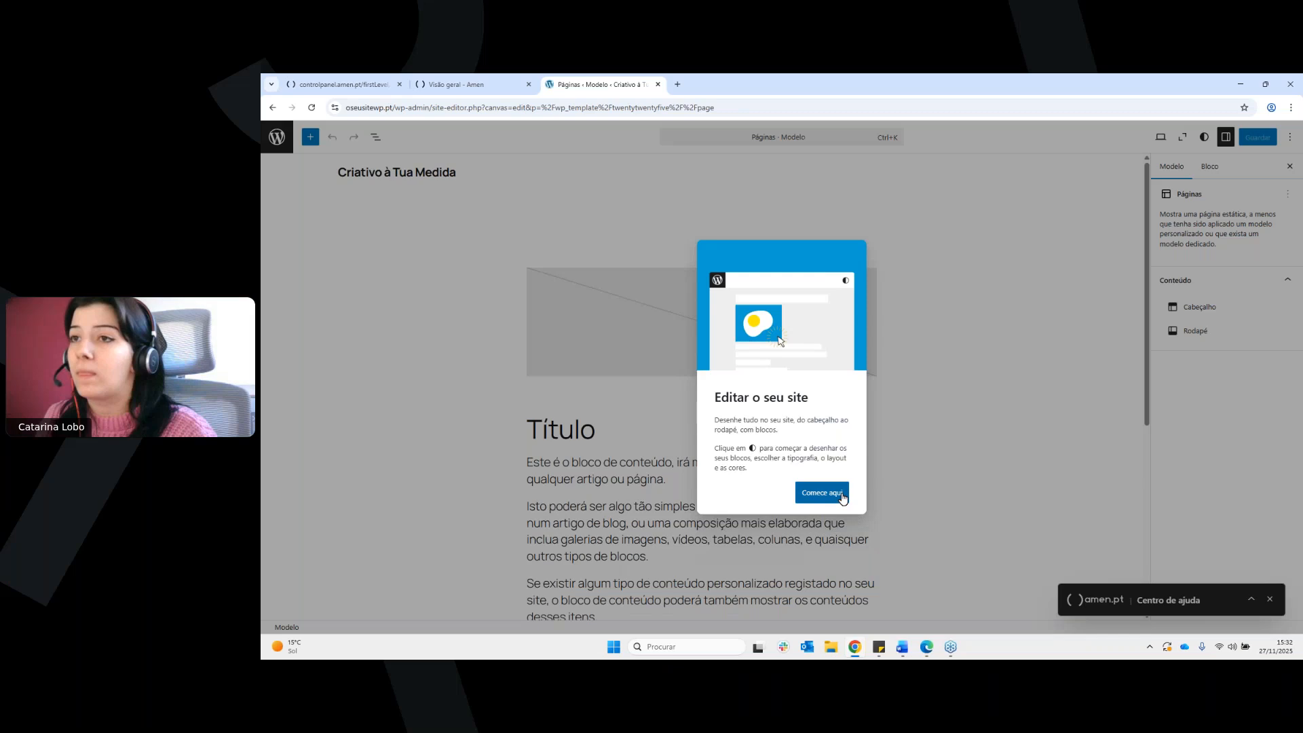
pyautogui.click(822, 492)
pyautogui.scroll(-3, 771, 306)
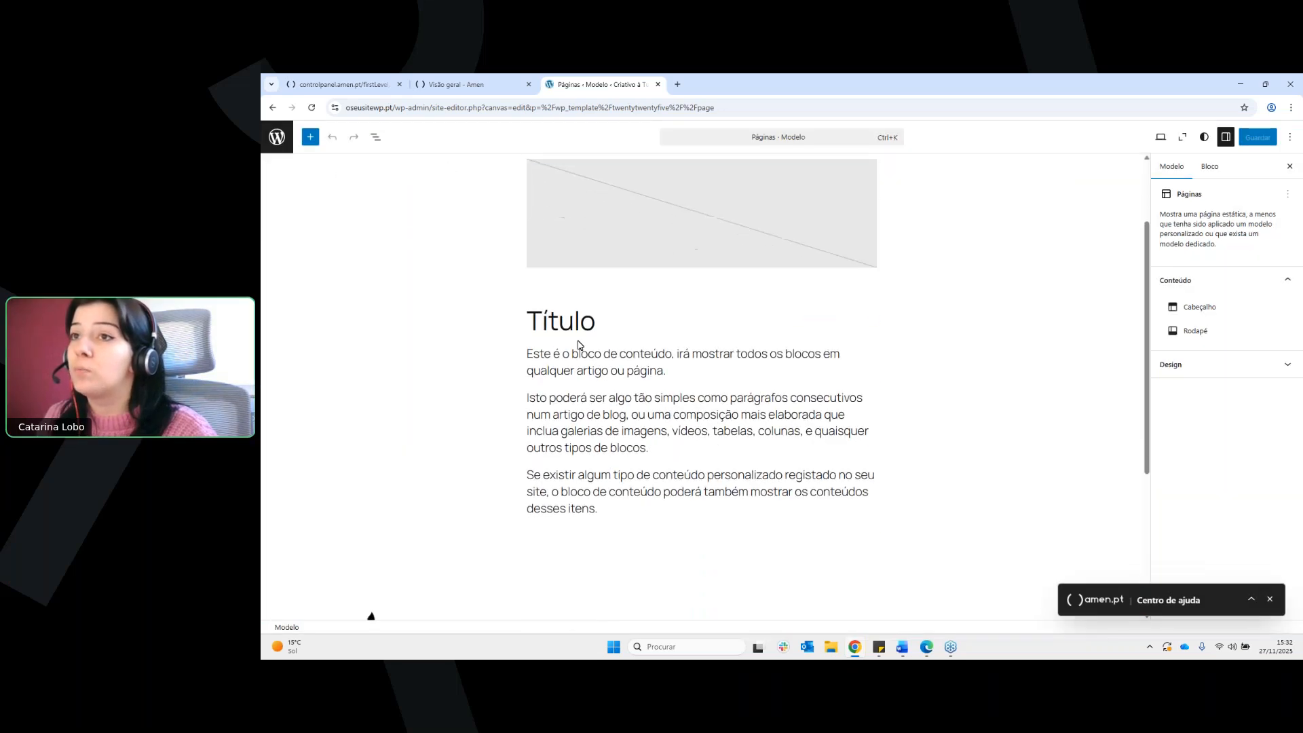
pyautogui.scroll(-3, 577, 317)
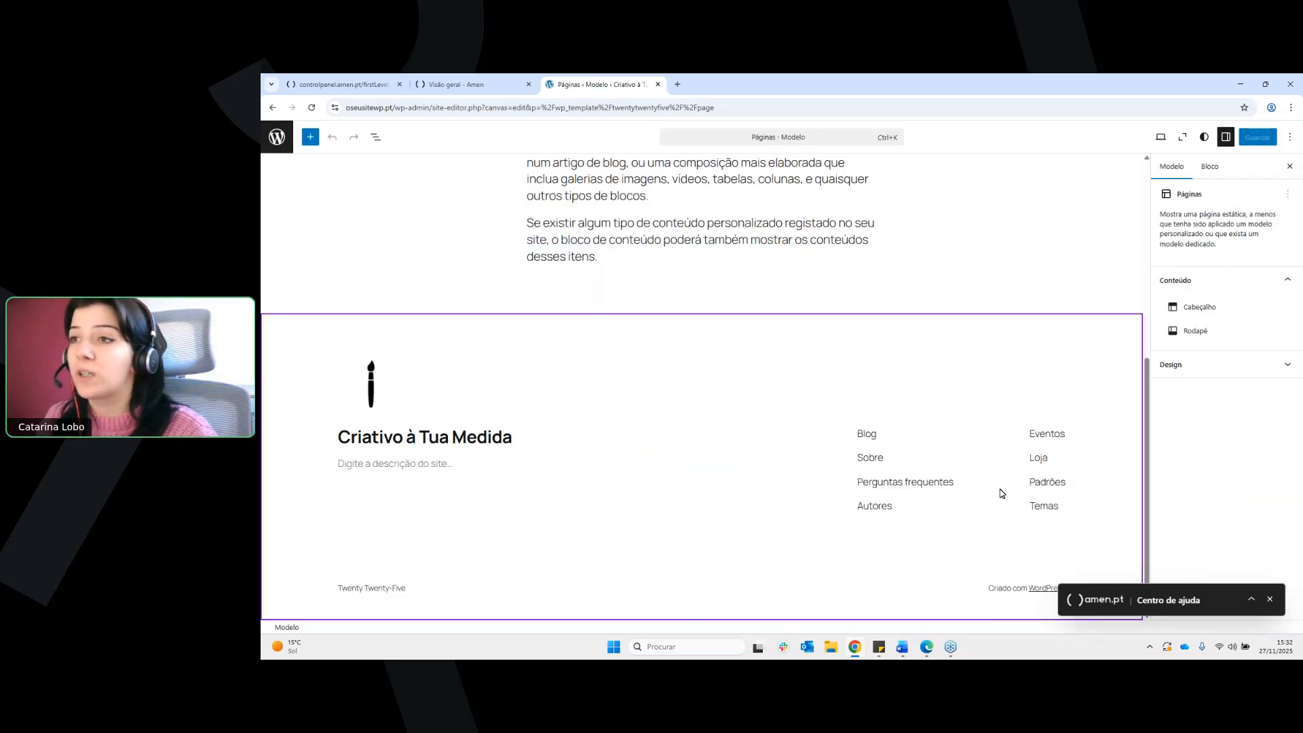
# Review the Páginas template from header to footer, leave the site editor and return to the main WordPress dashboard at oseusitewp.pt/wp-admin
pyautogui.scroll(5, 1054, 477)
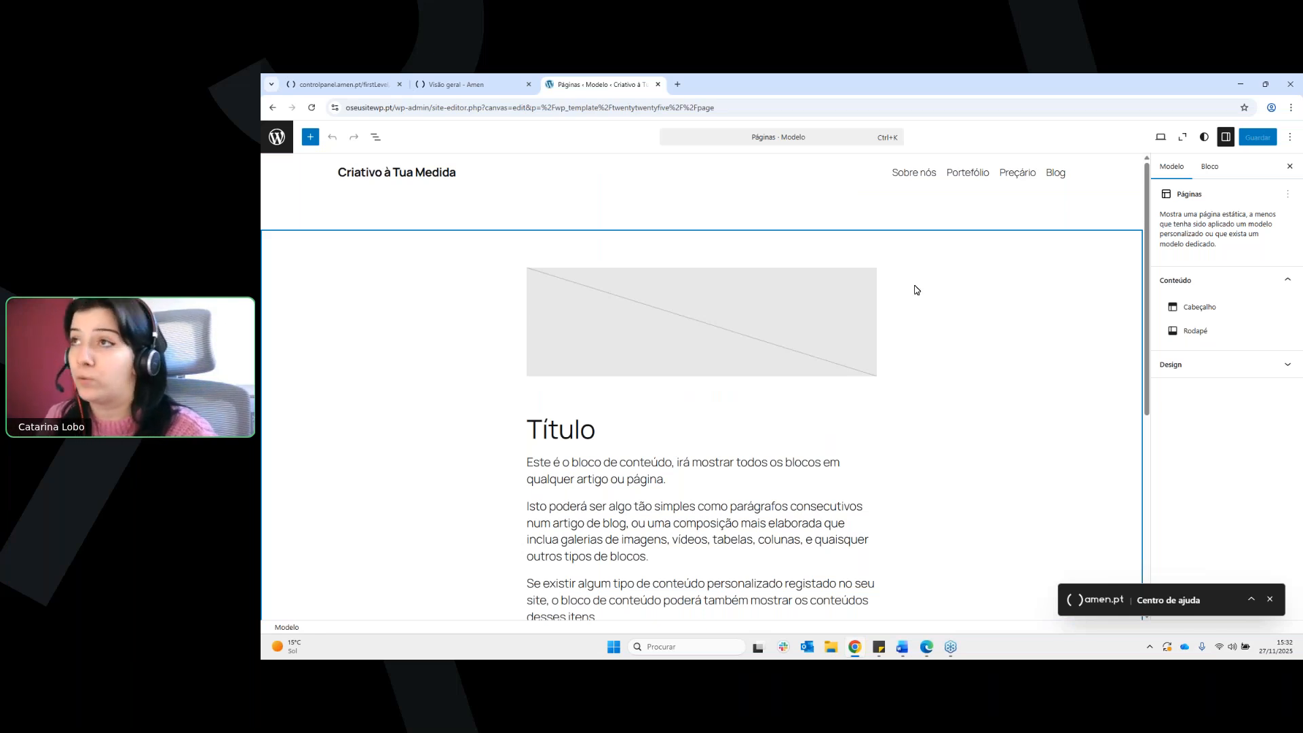
pyautogui.scroll(-1, 915, 290)
pyautogui.scroll(1, 915, 290)
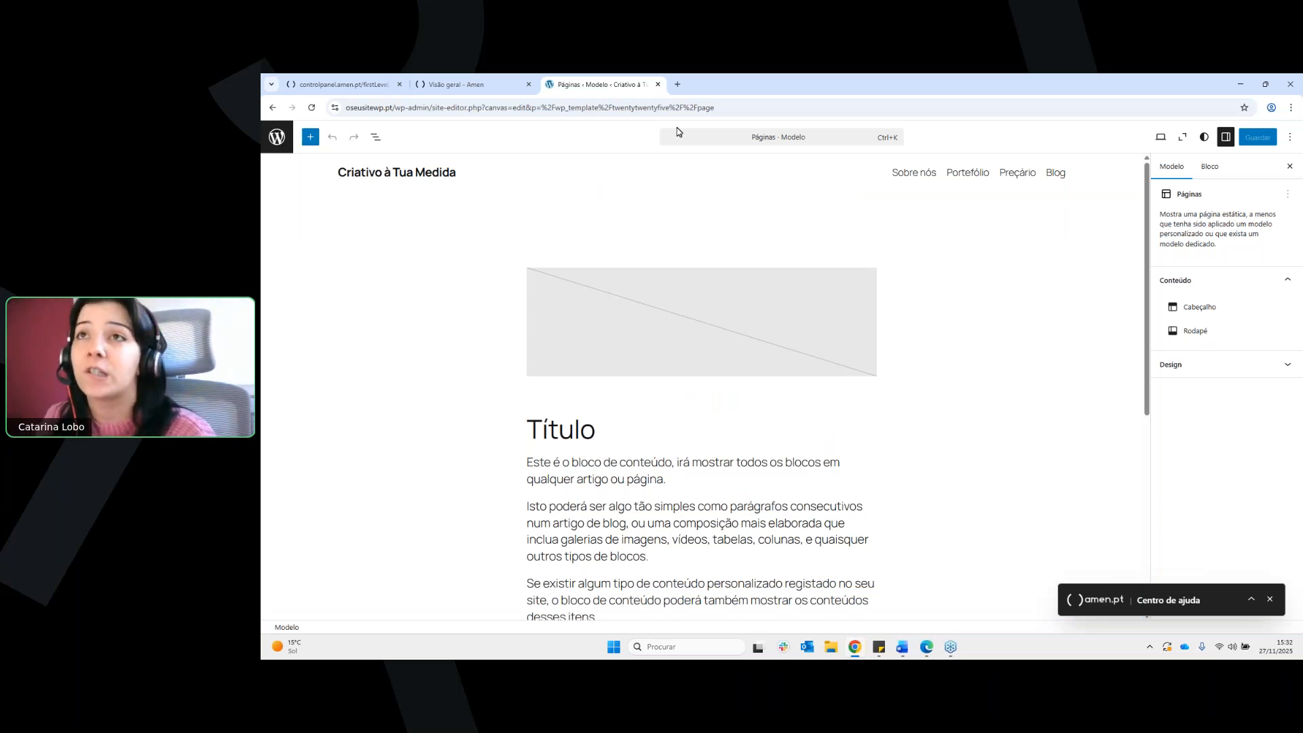
pyautogui.click(279, 140)
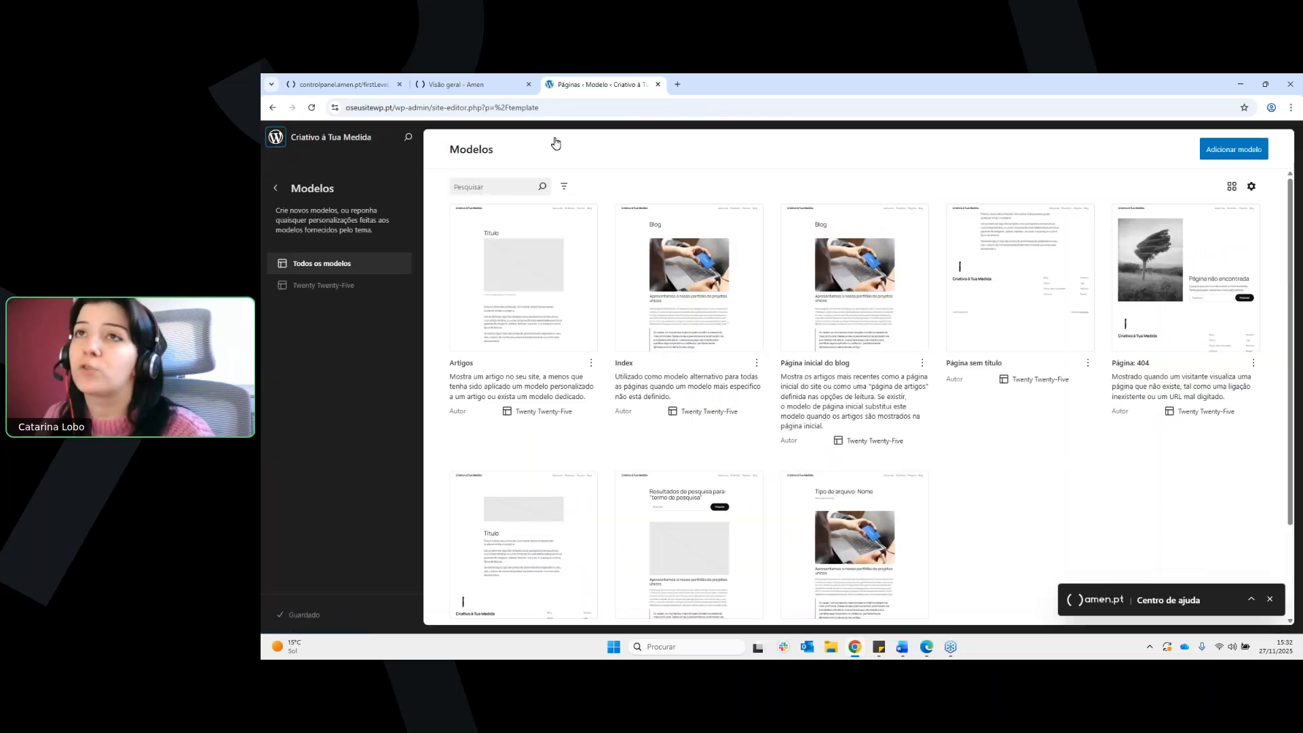
pyautogui.moveTo(539, 107); pyautogui.dragTo(433, 114)
pyautogui.press('BackSpace')
pyautogui.press('Return')
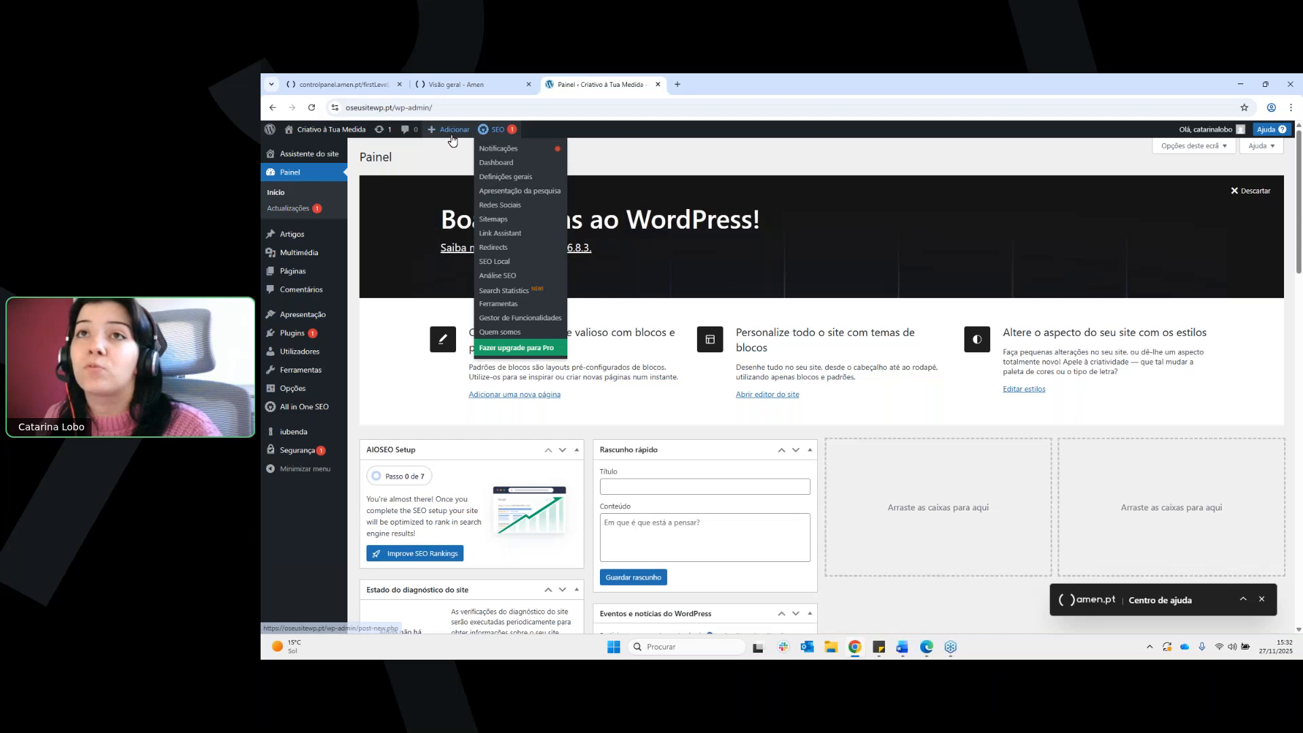
# Open the site assistant, check its guide tasks and start the AI writing task, looking over the new page editor and its AIOSEO settings
pyautogui.click(317, 160)
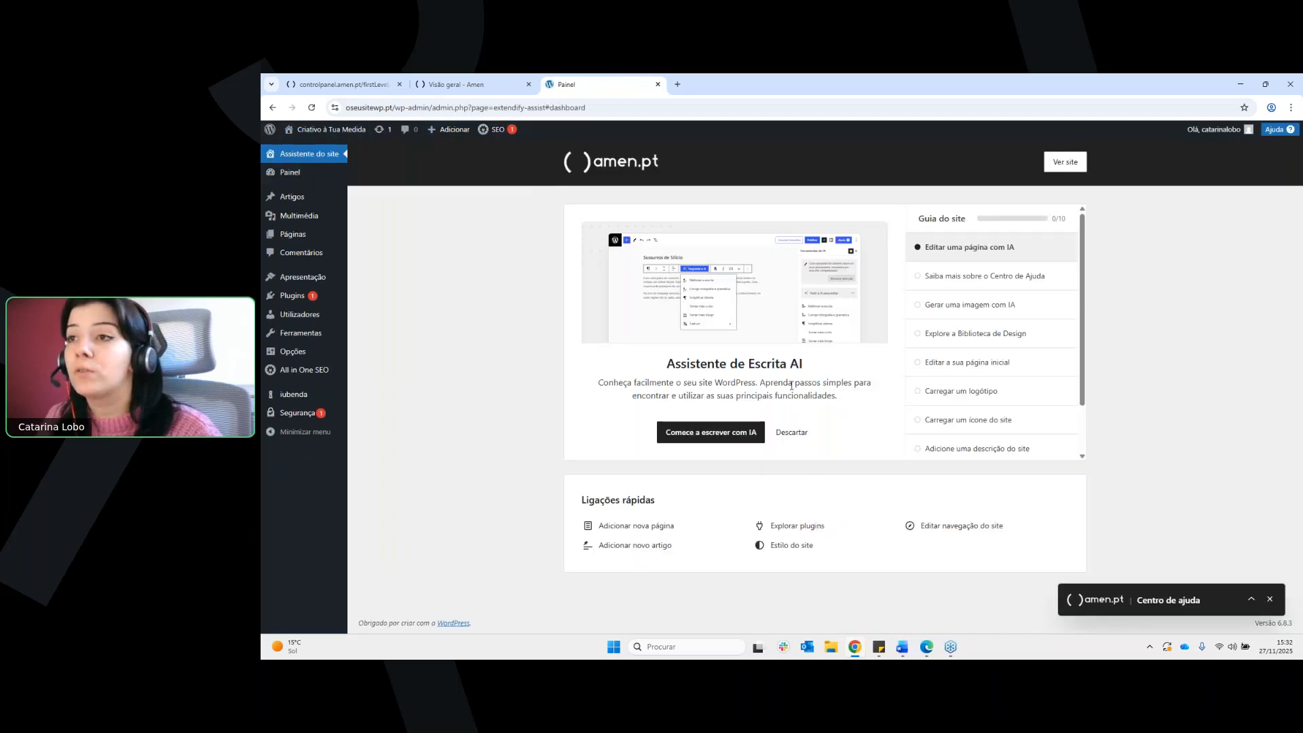
pyautogui.scroll(-1, 913, 414)
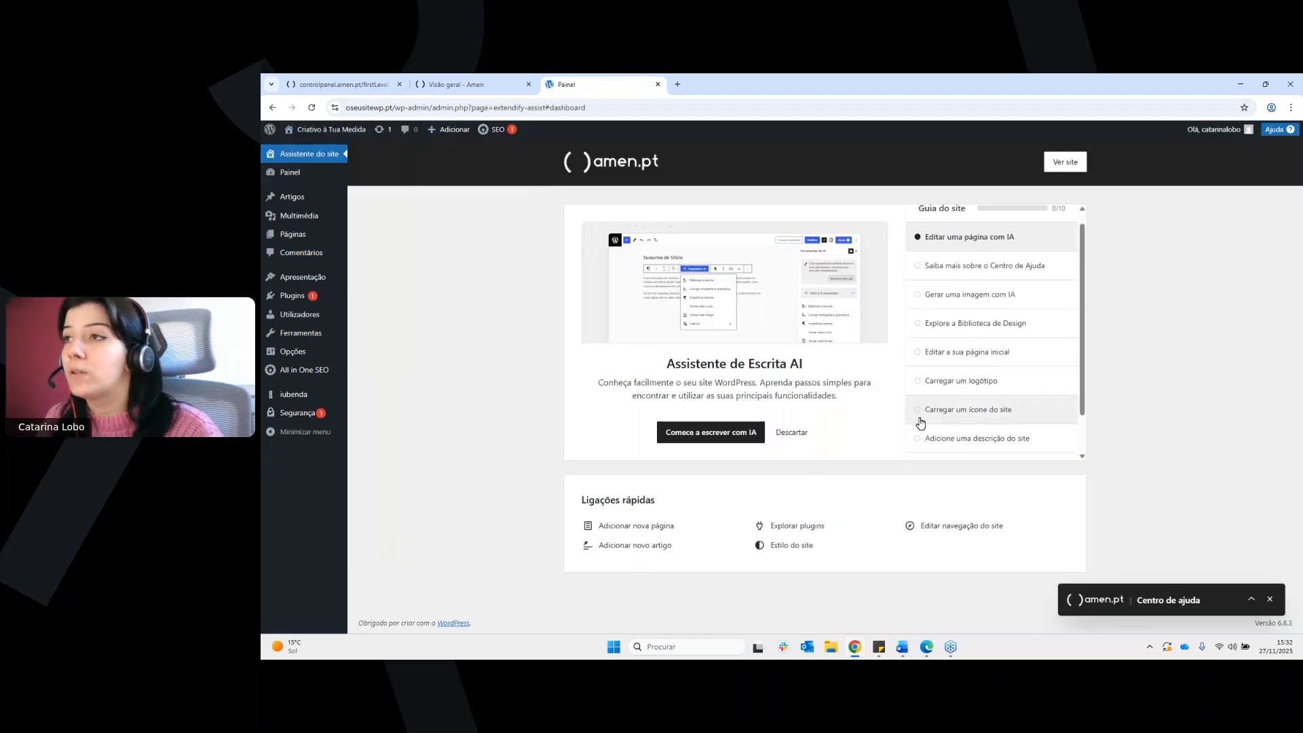
pyautogui.click(723, 432)
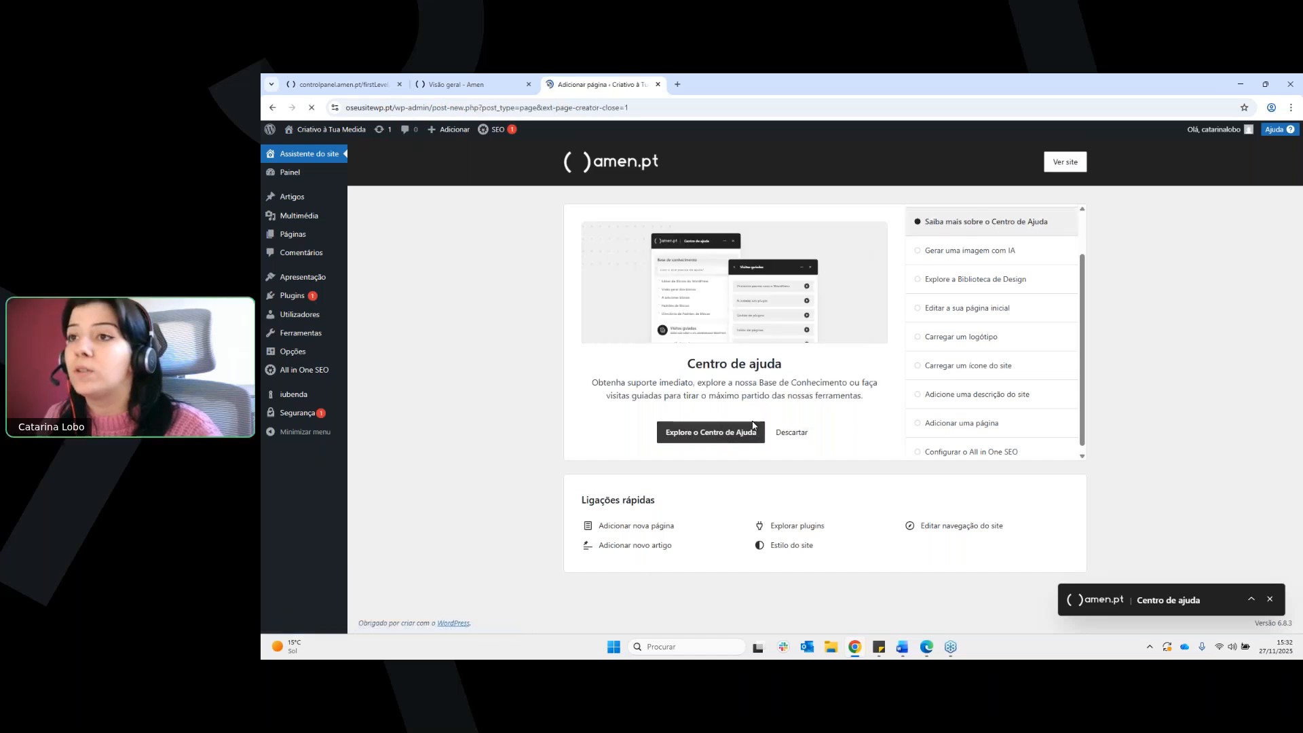
pyautogui.scroll(-3, 820, 242)
pyautogui.scroll(-5, 841, 296)
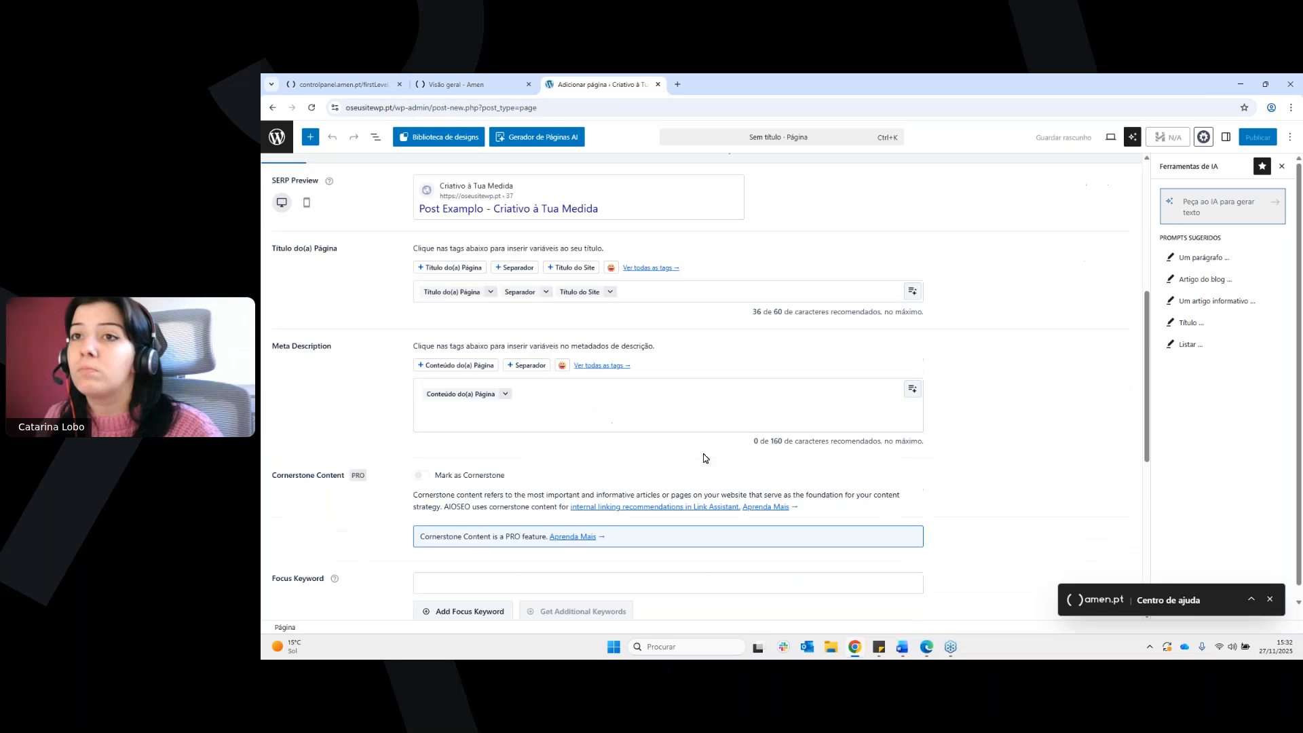
pyautogui.scroll(8, 913, 490)
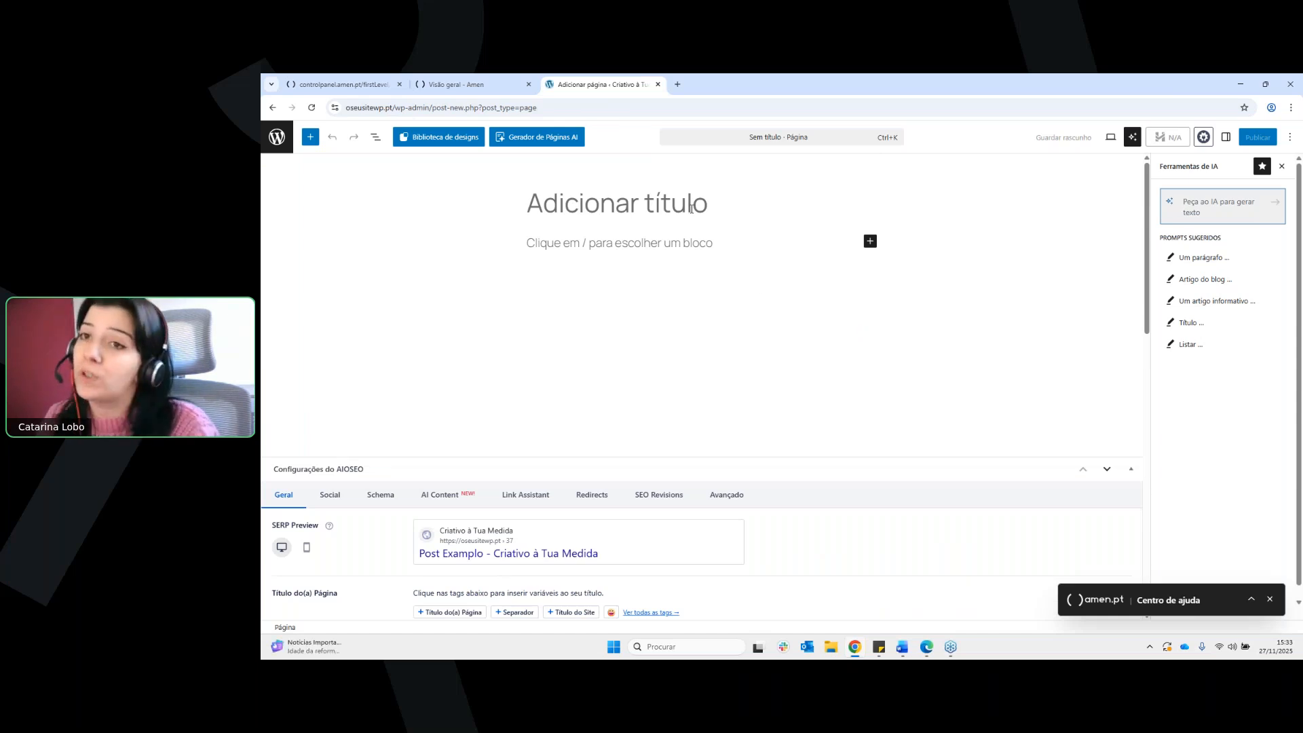
# Expand the Centro de ajuda to view its contents, minimize it and go back to the site assistant
pyautogui.click(1251, 599)
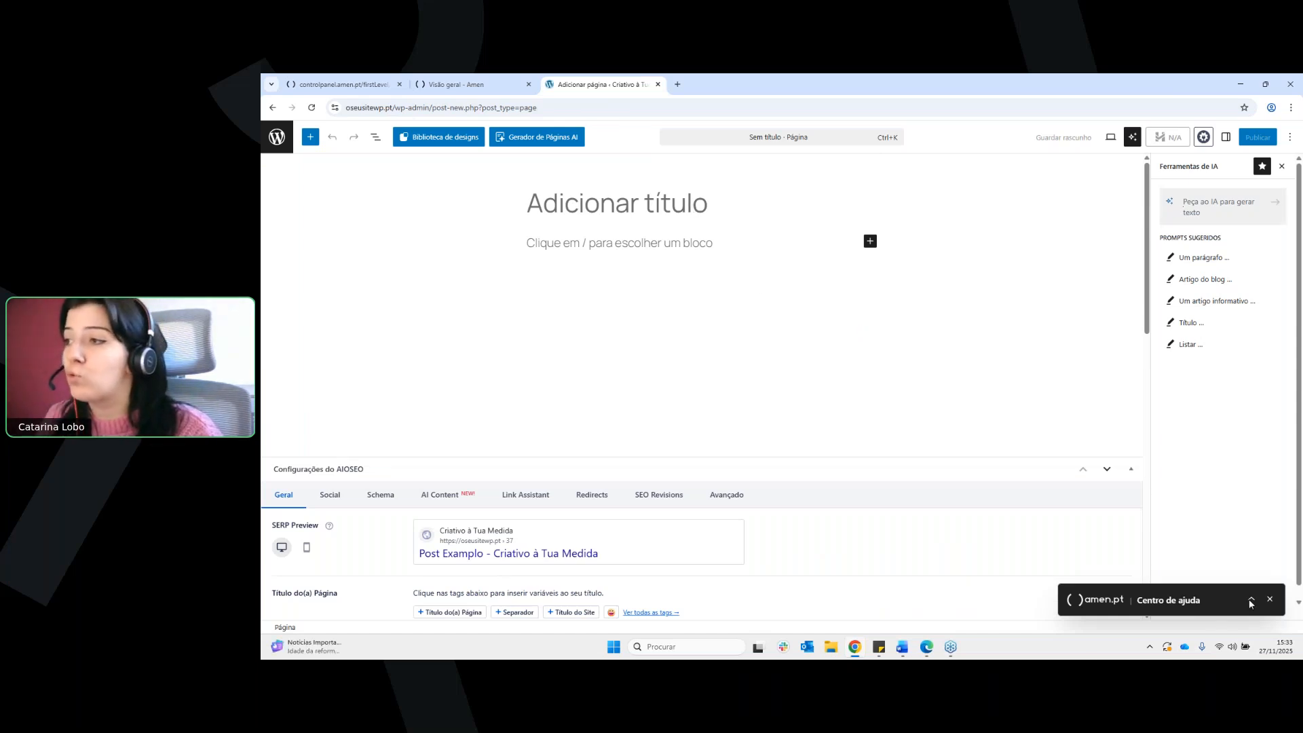
pyautogui.moveTo(1205, 303); pyautogui.dragTo(1197, 300)
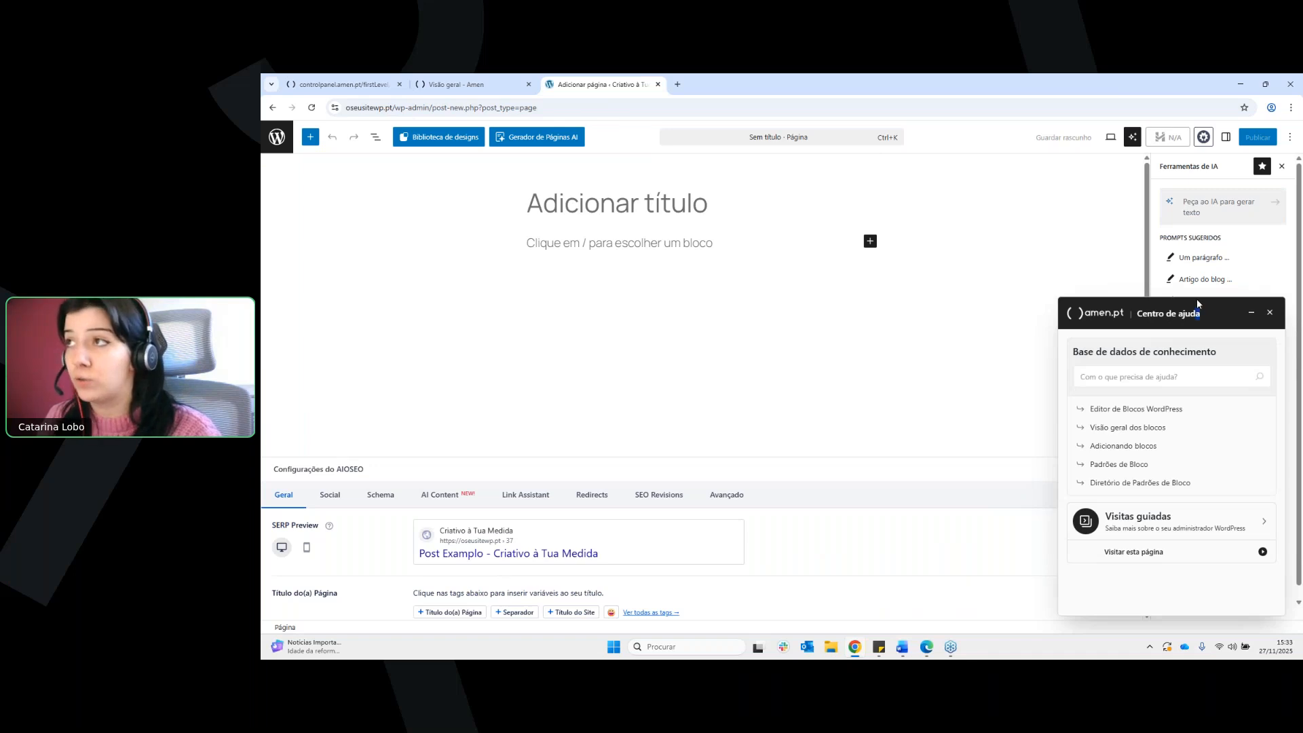
pyautogui.click(1254, 312)
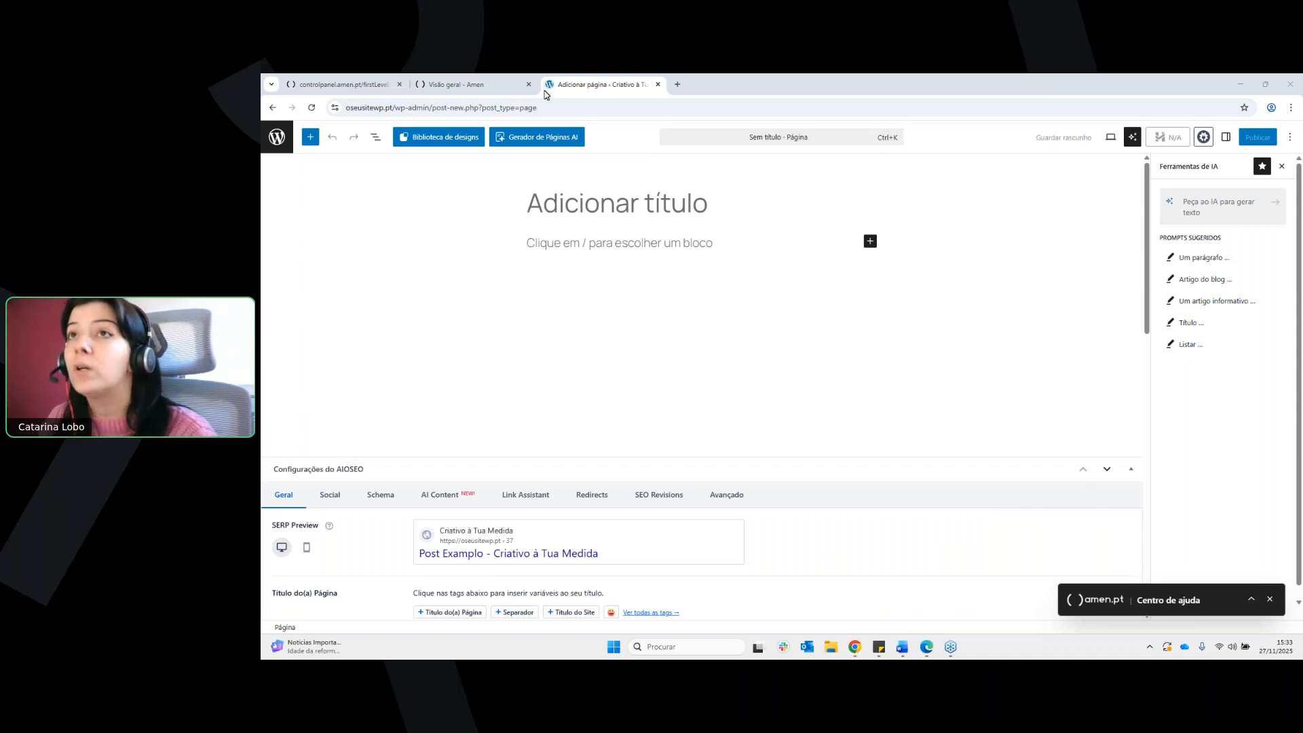
pyautogui.click(271, 112)
pyautogui.click(271, 112)
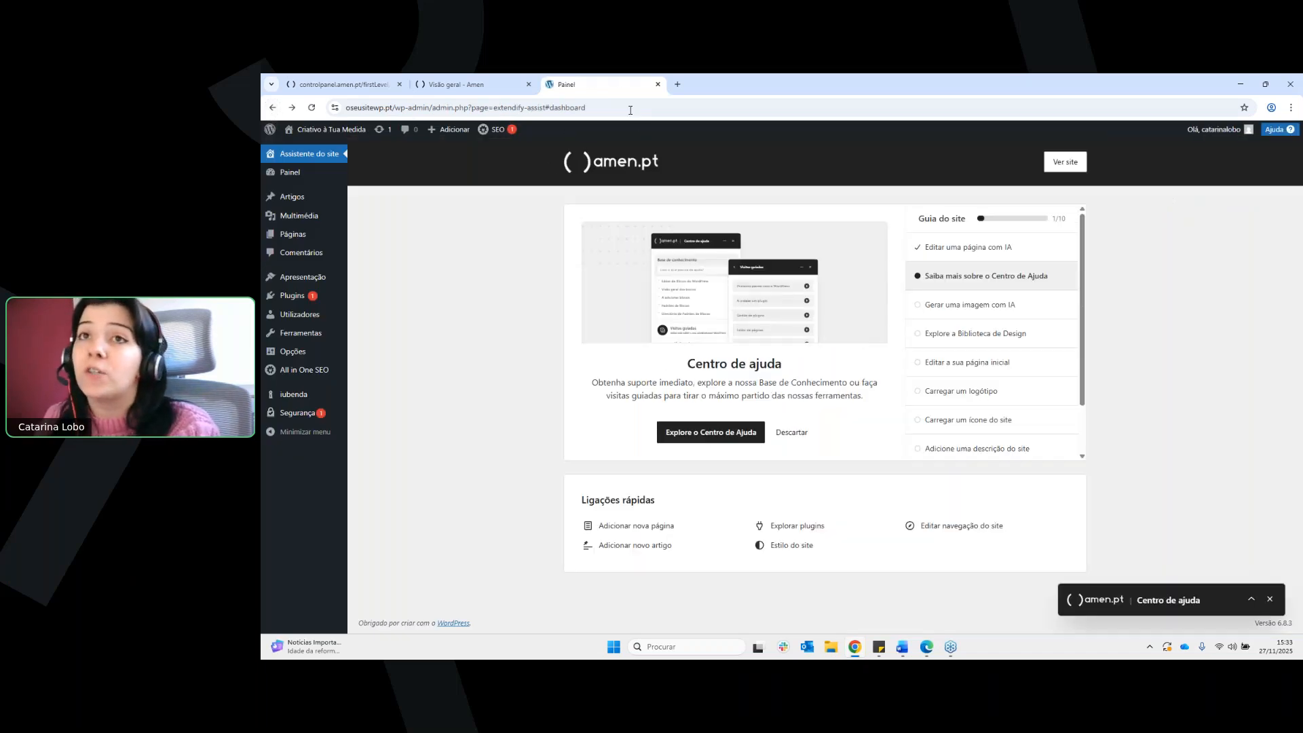
# Visit the live site at oseusitewp.pt and open its Início page in the page editor
pyautogui.moveTo(419, 107); pyautogui.dragTo(544, 124)
pyautogui.press('BackSpace')
pyautogui.press('Return')
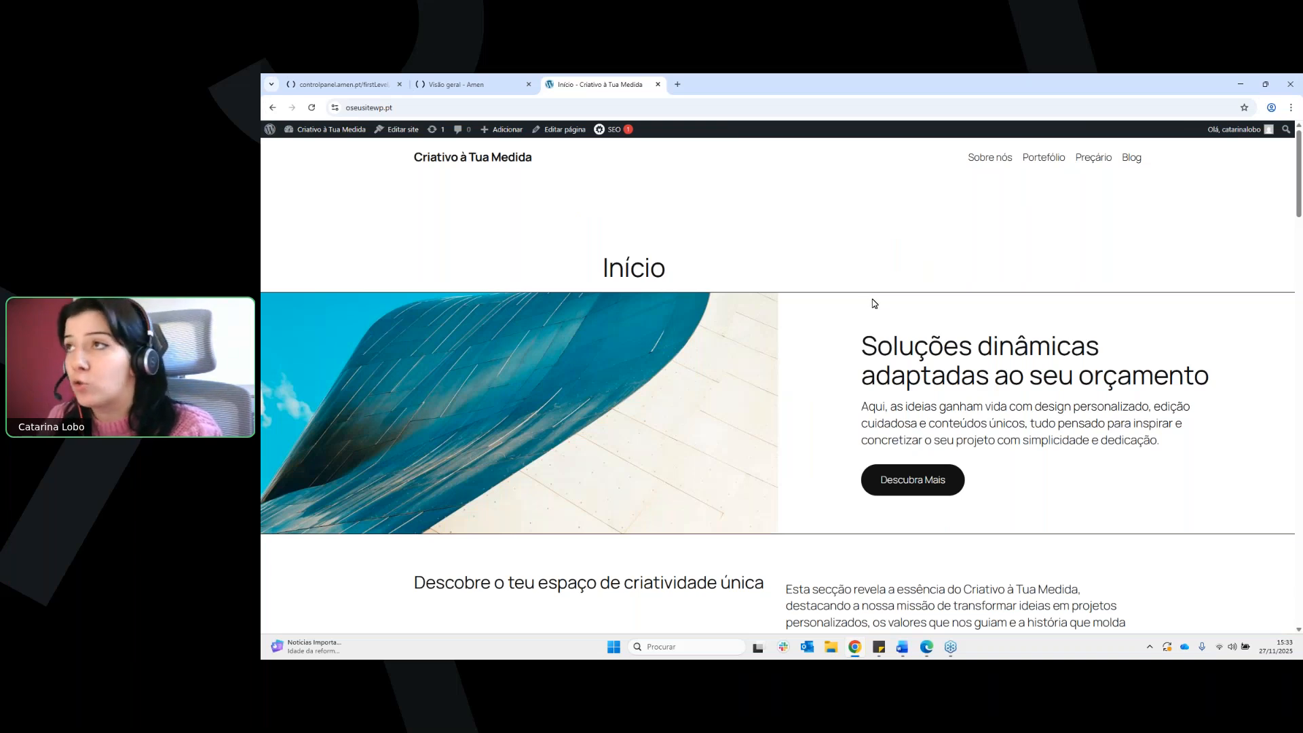
pyautogui.click(577, 130)
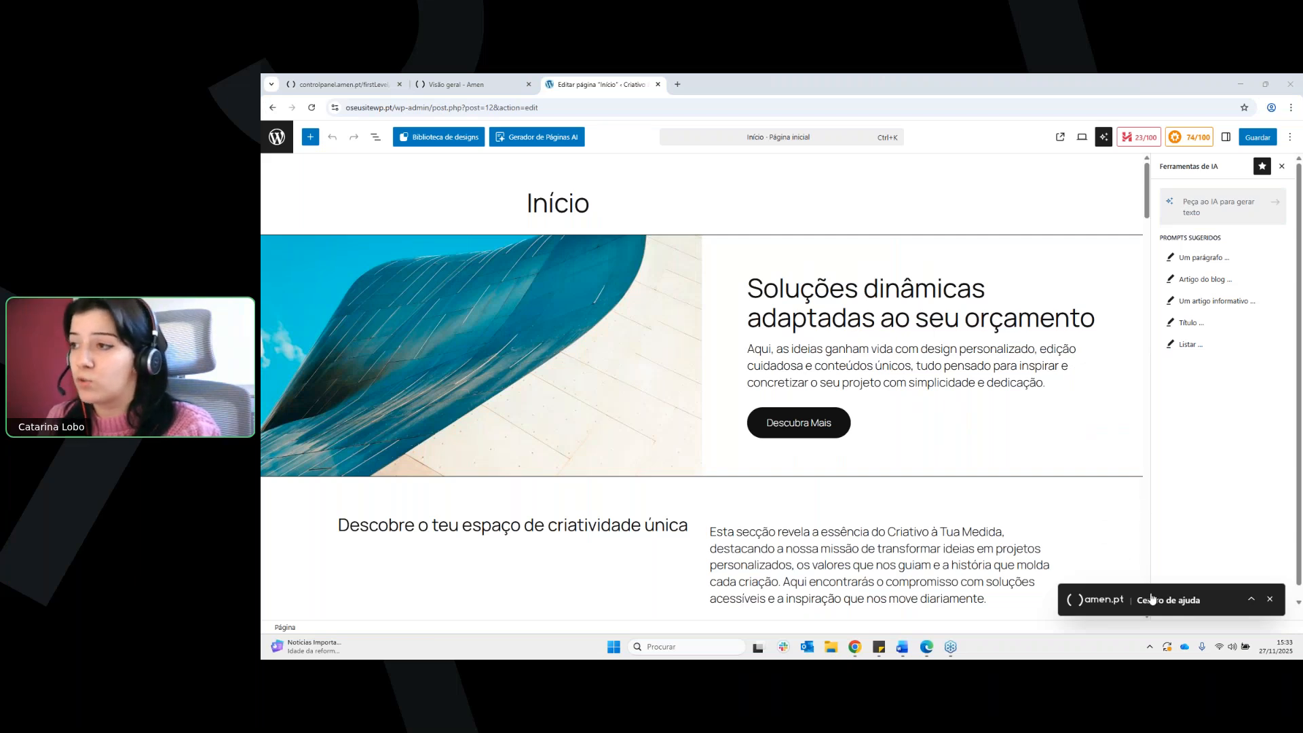
# Open the help centre article "Editor de Blocos WordPress", skim through it and minimize the help centre
pyautogui.click(1253, 598)
pyautogui.click(1254, 597)
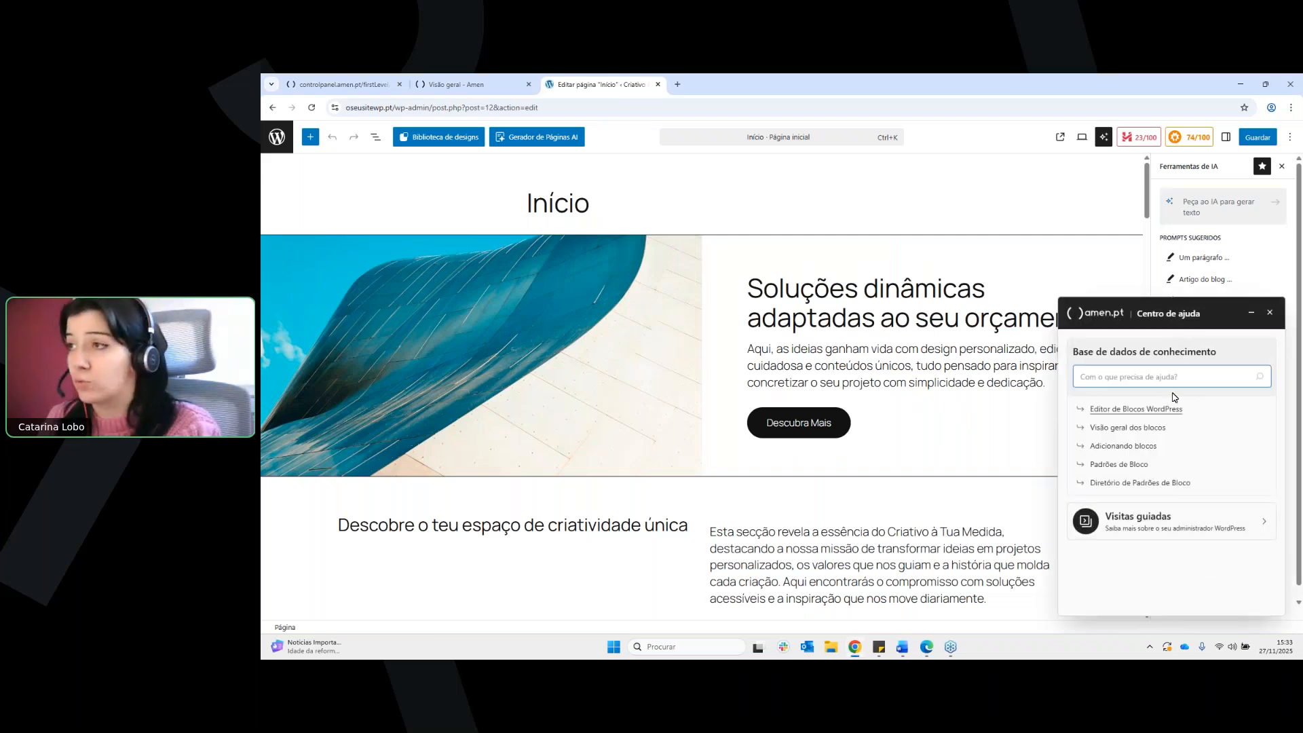
pyautogui.click(1140, 415)
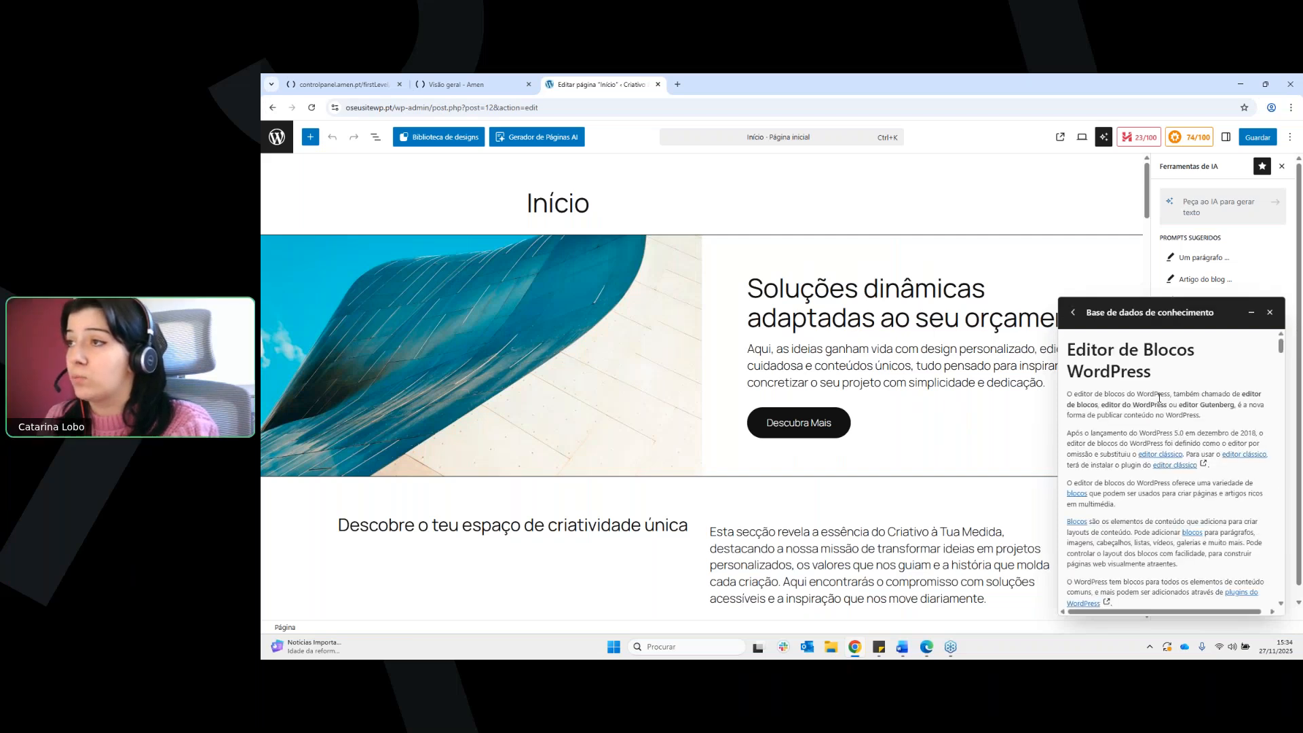
pyautogui.scroll(-10, 1162, 394)
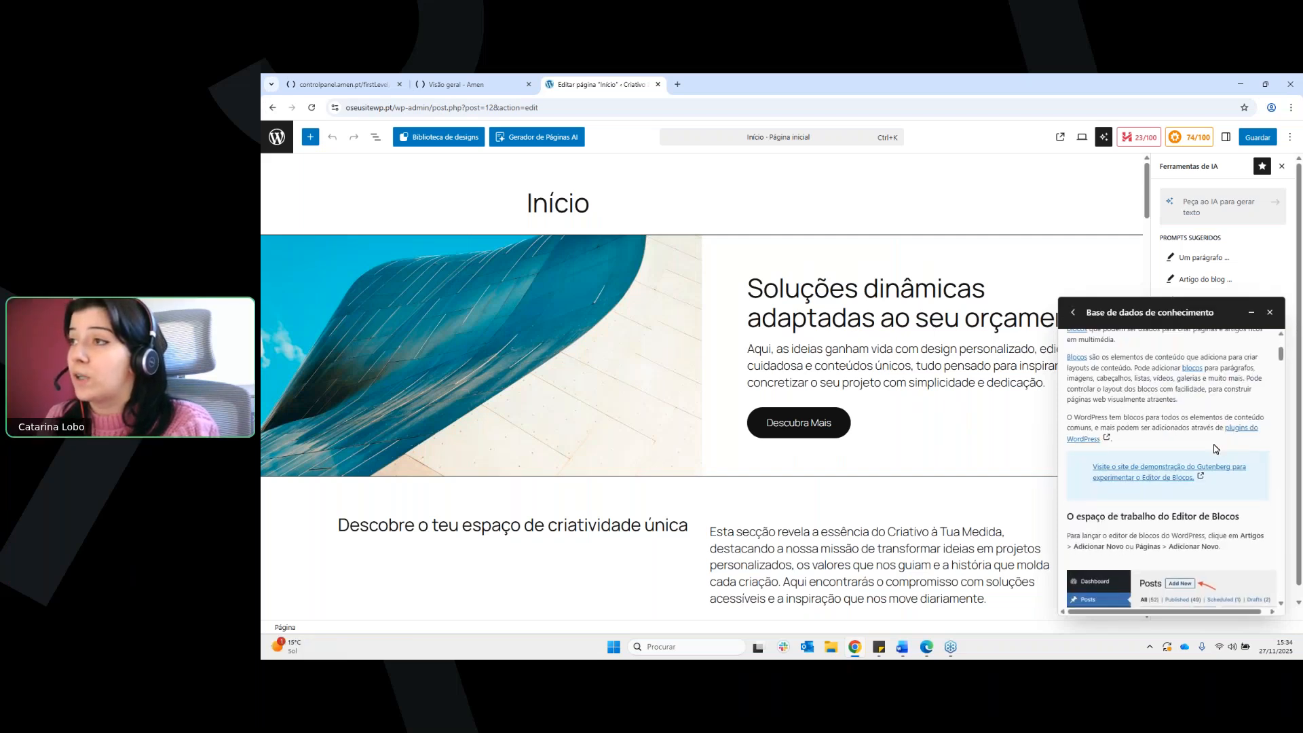
pyautogui.scroll(-10, 1231, 471)
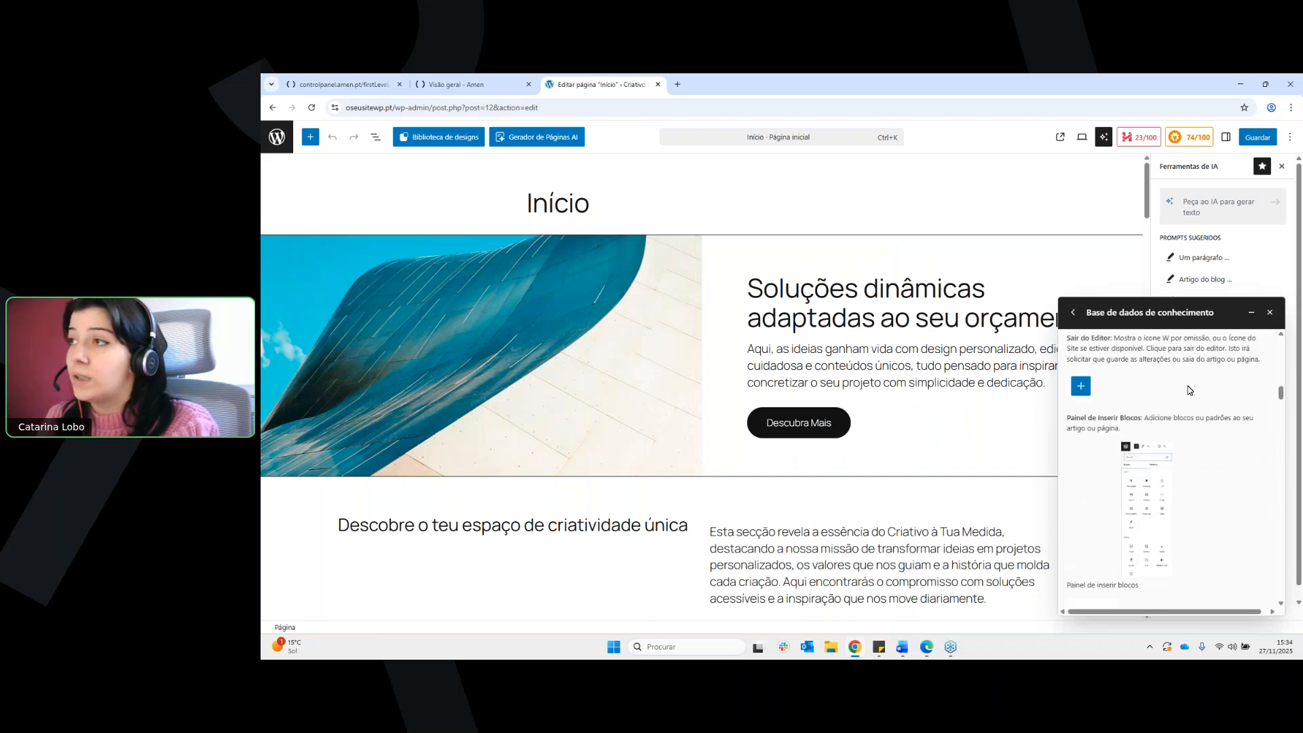
pyautogui.click(1255, 314)
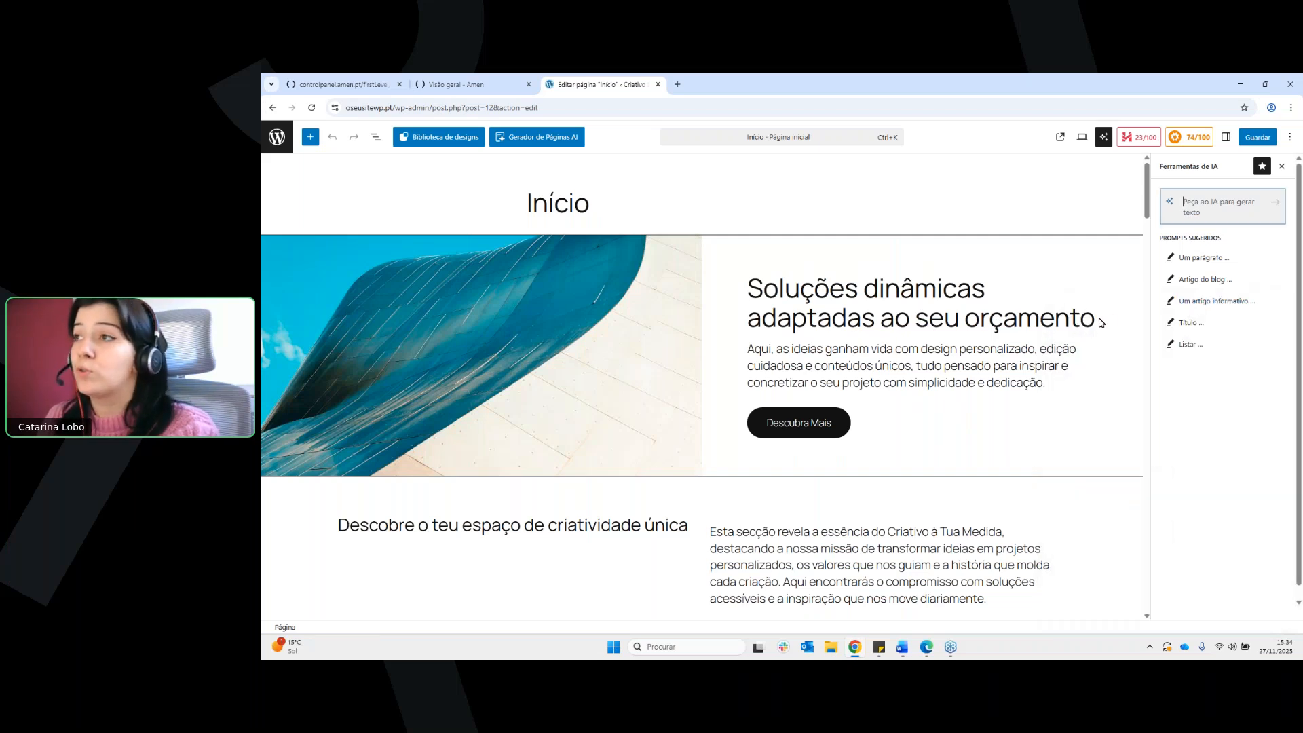
# Delete the hero heading block "Soluções dinâmicas adaptadas ao seu orçamento" from the Início page
pyautogui.click(1102, 323)
pyautogui.click(1086, 297)
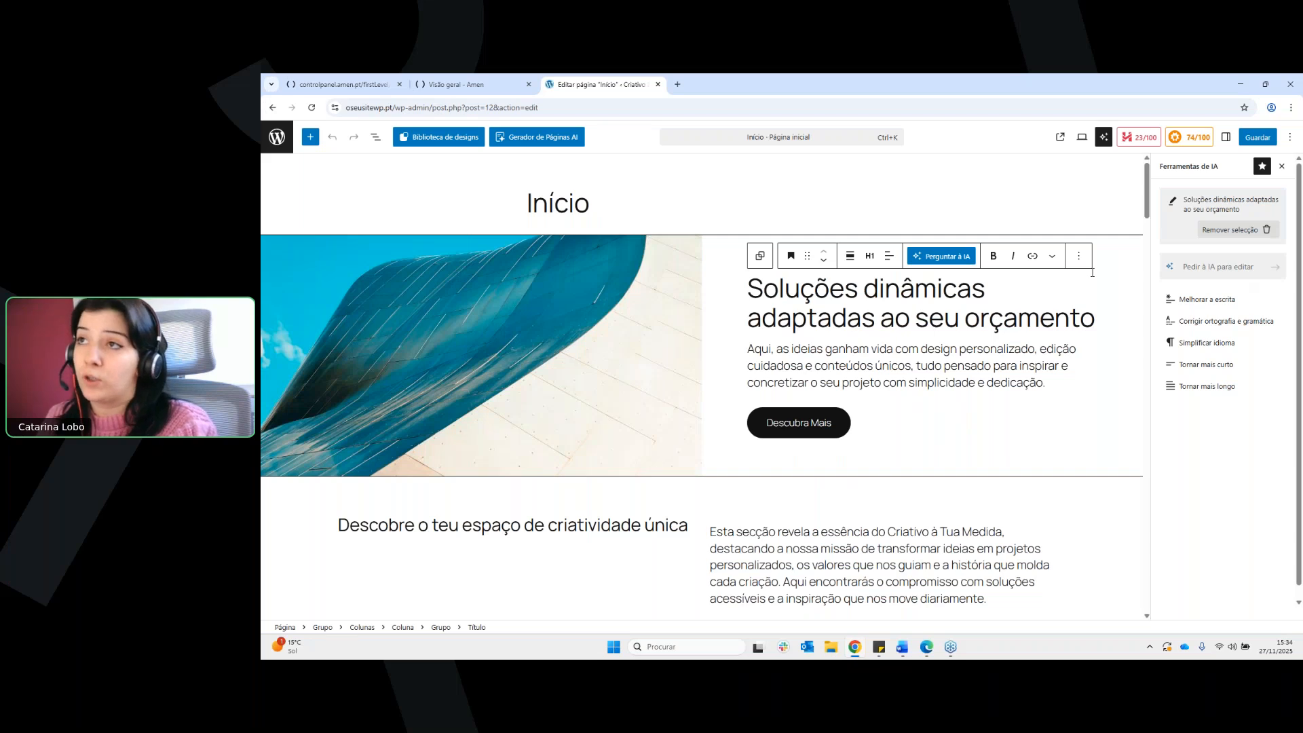
pyautogui.click(1079, 256)
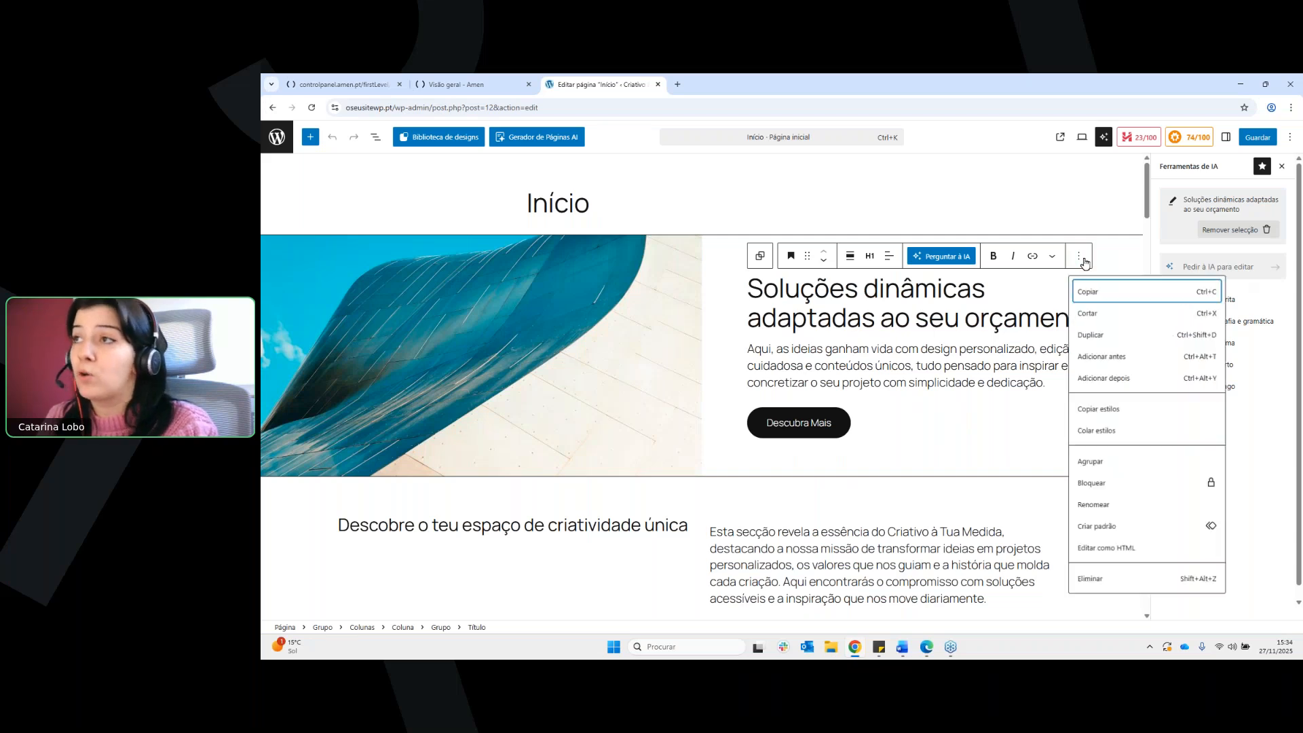
pyautogui.click(1116, 585)
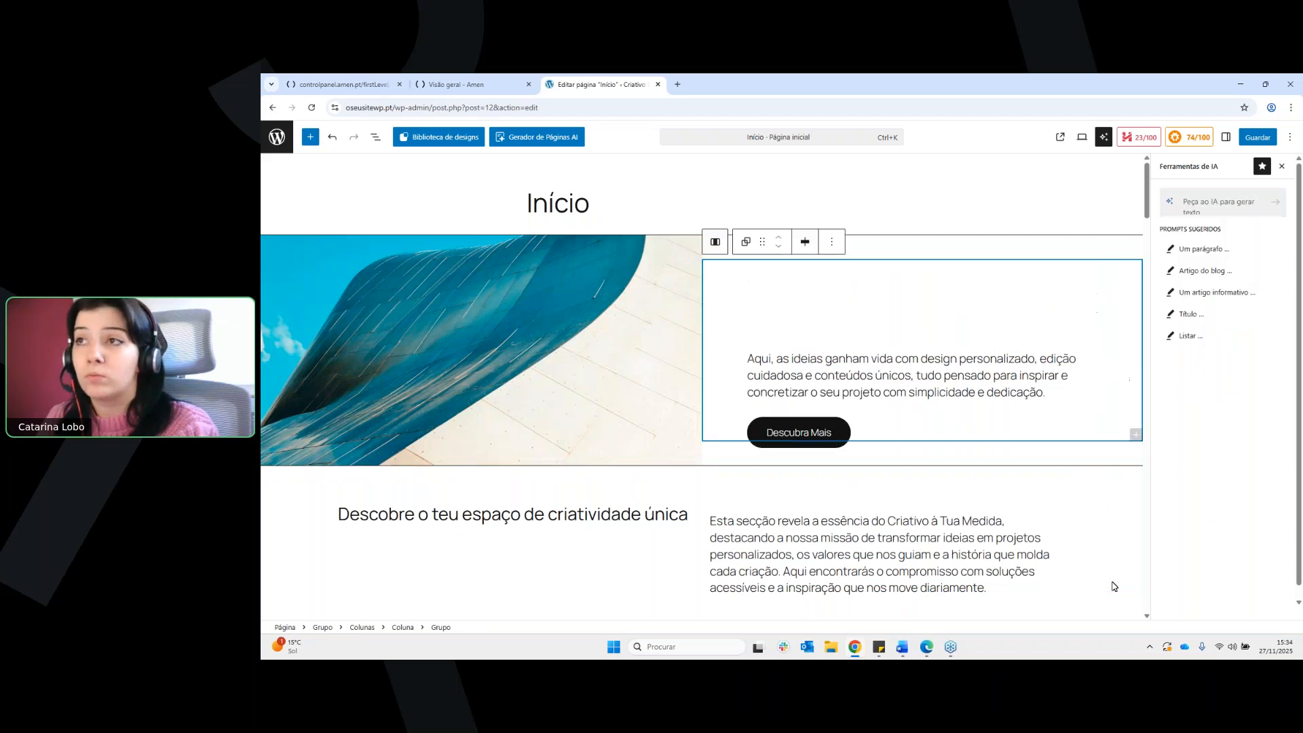
pyautogui.click(1036, 331)
pyautogui.moveTo(1052, 349); pyautogui.dragTo(747, 315)
pyautogui.click(1090, 327)
pyautogui.scroll(-1, 1090, 327)
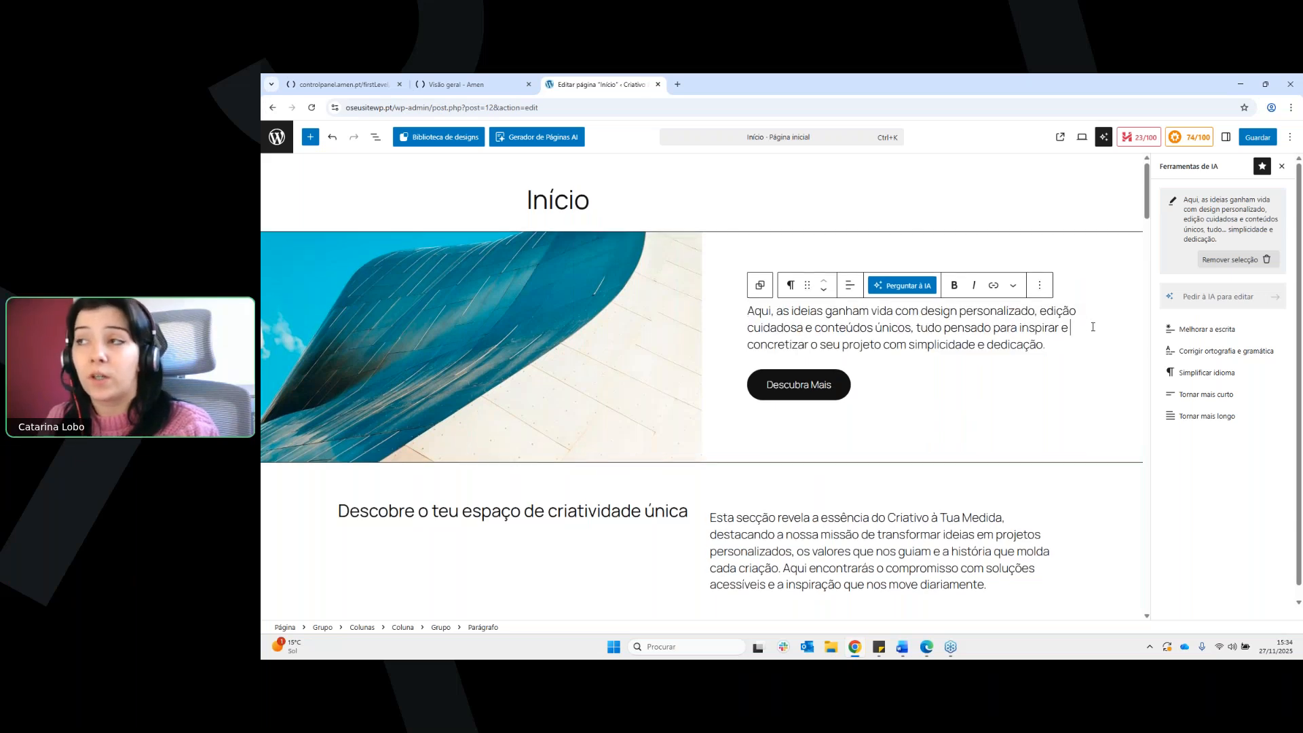
pyautogui.scroll(1, 1090, 327)
# Select the hero cover image and choose to replace it with a custom image from the AI image generator
pyautogui.click(663, 343)
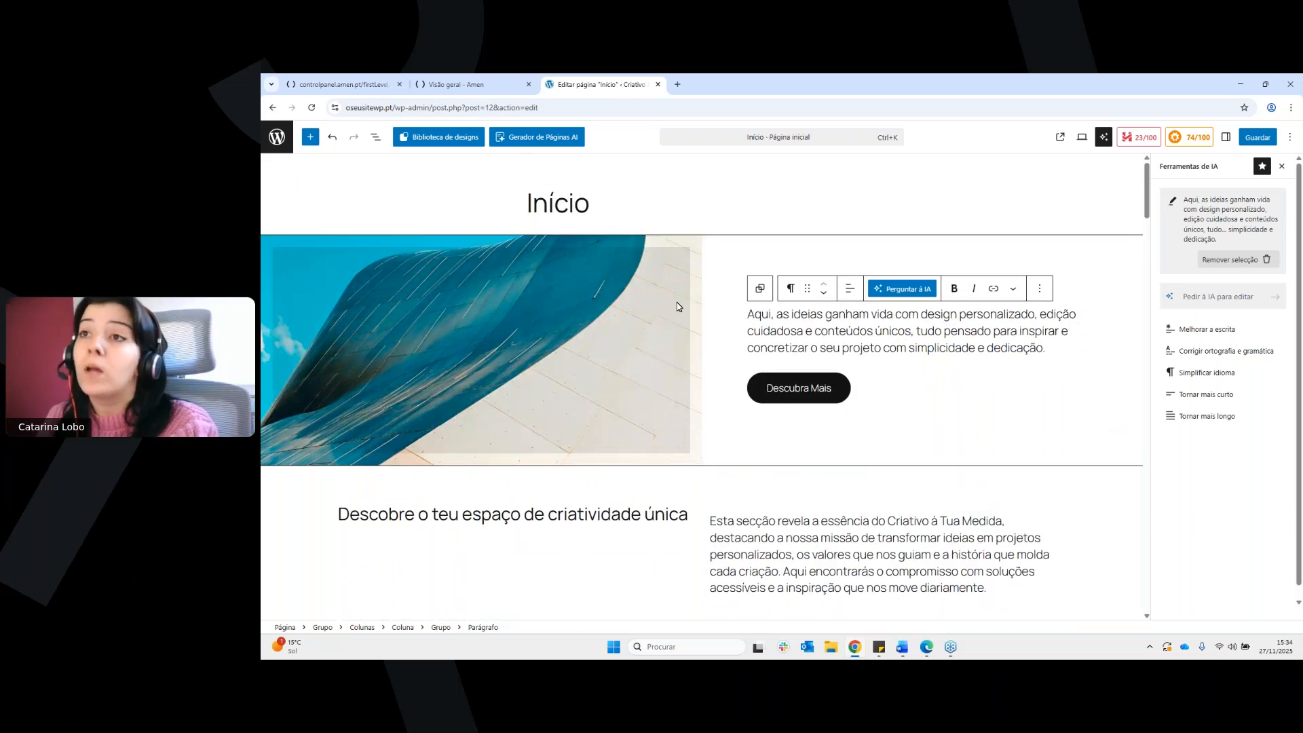
pyautogui.click(663, 244)
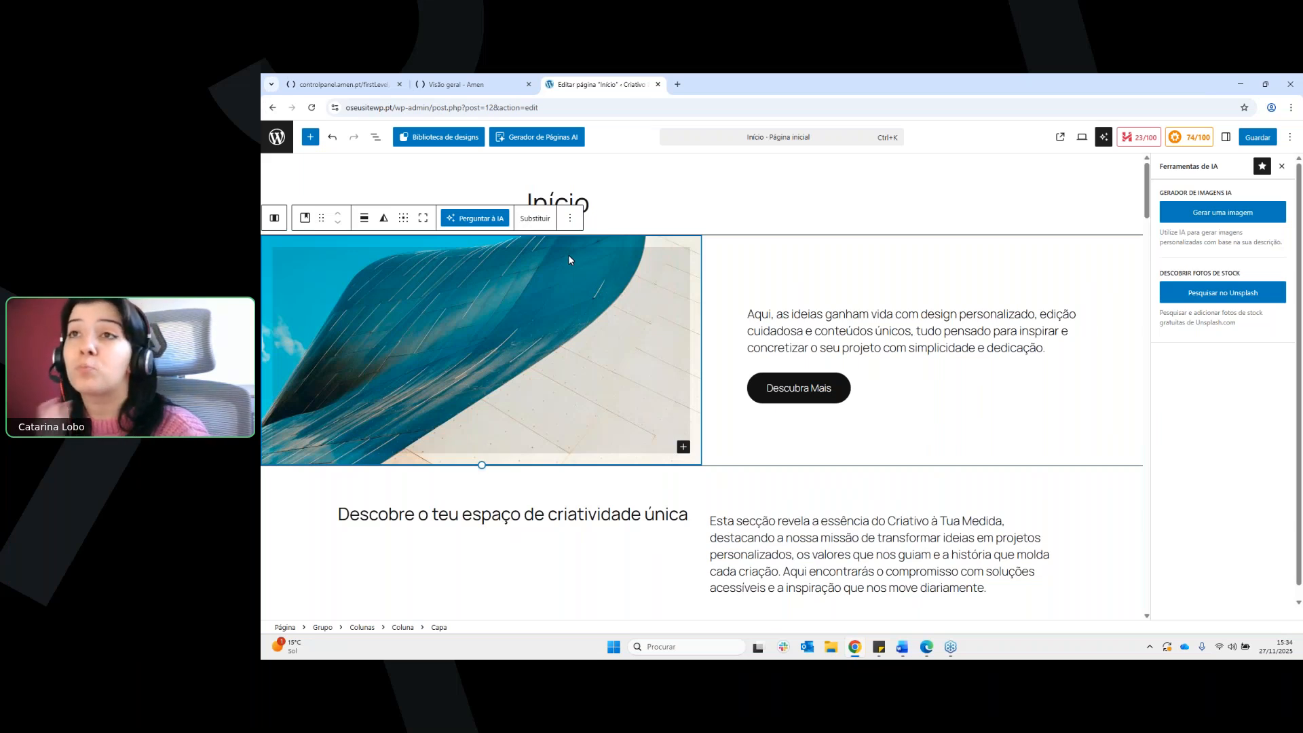
pyautogui.click(550, 224)
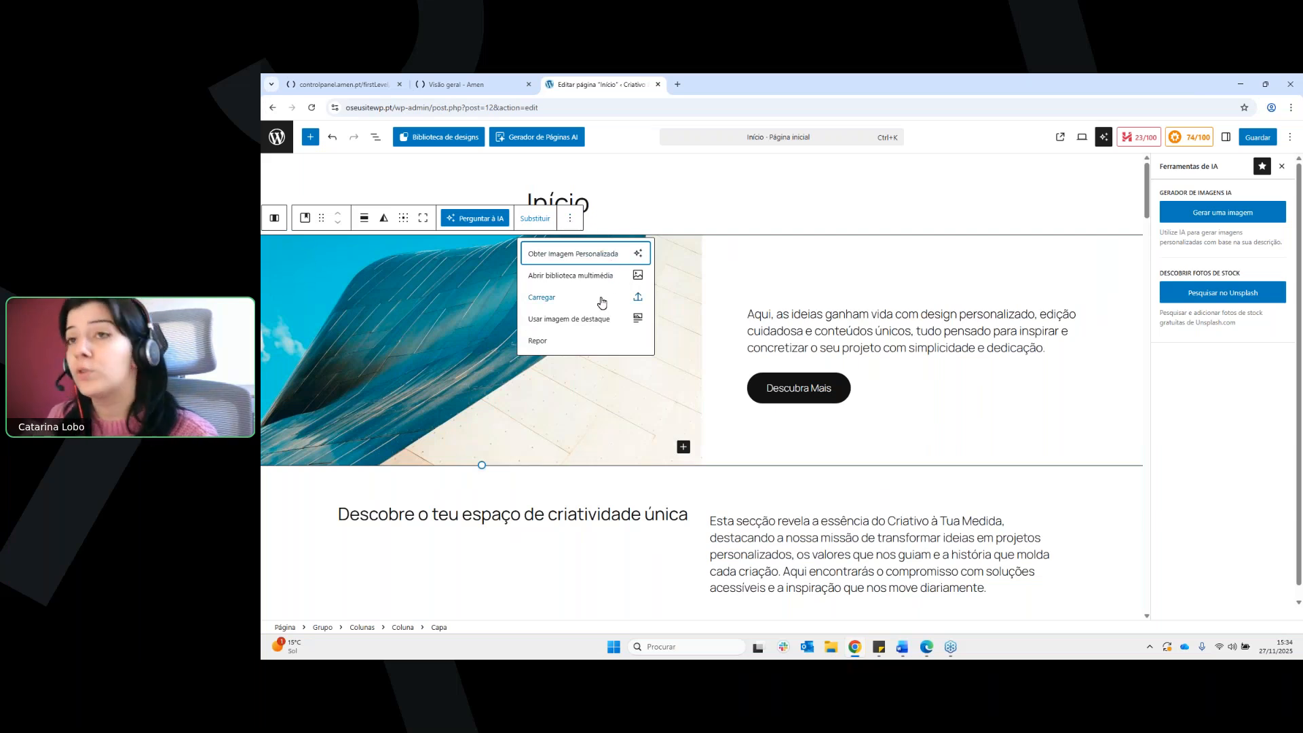
pyautogui.click(626, 258)
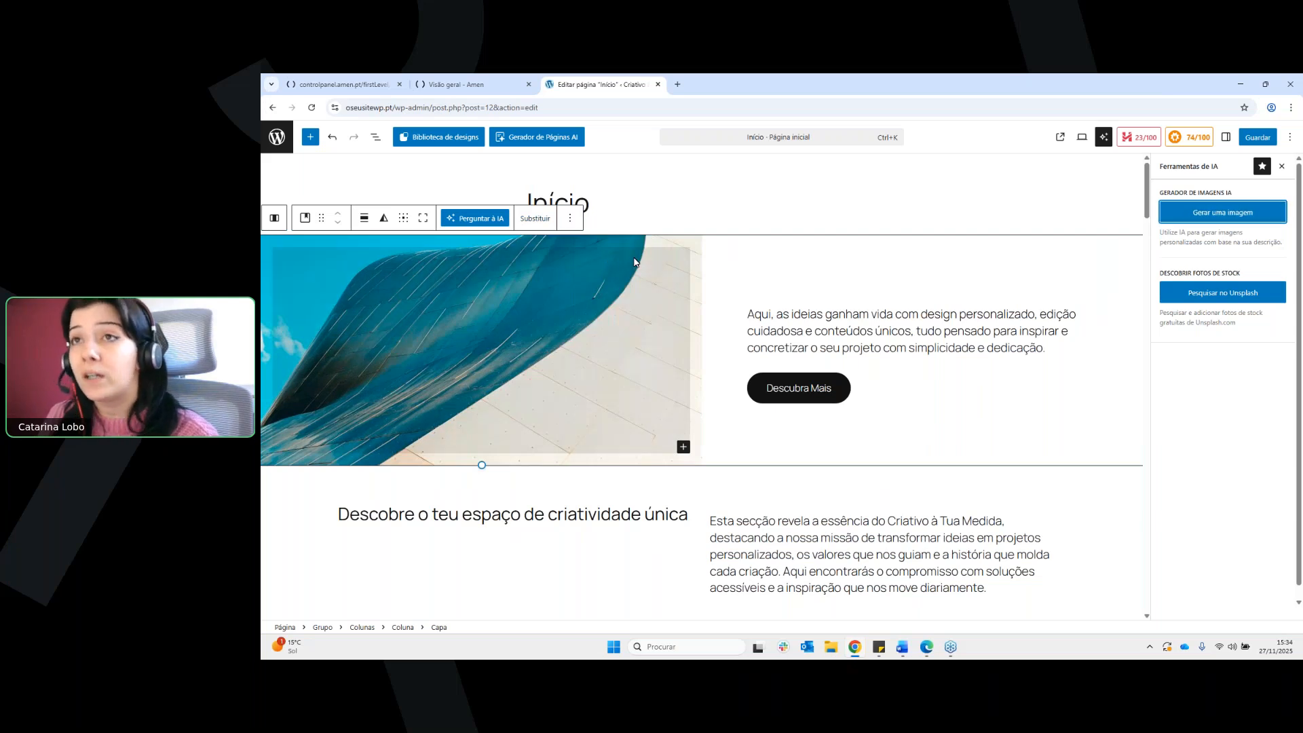
pyautogui.click(1221, 217)
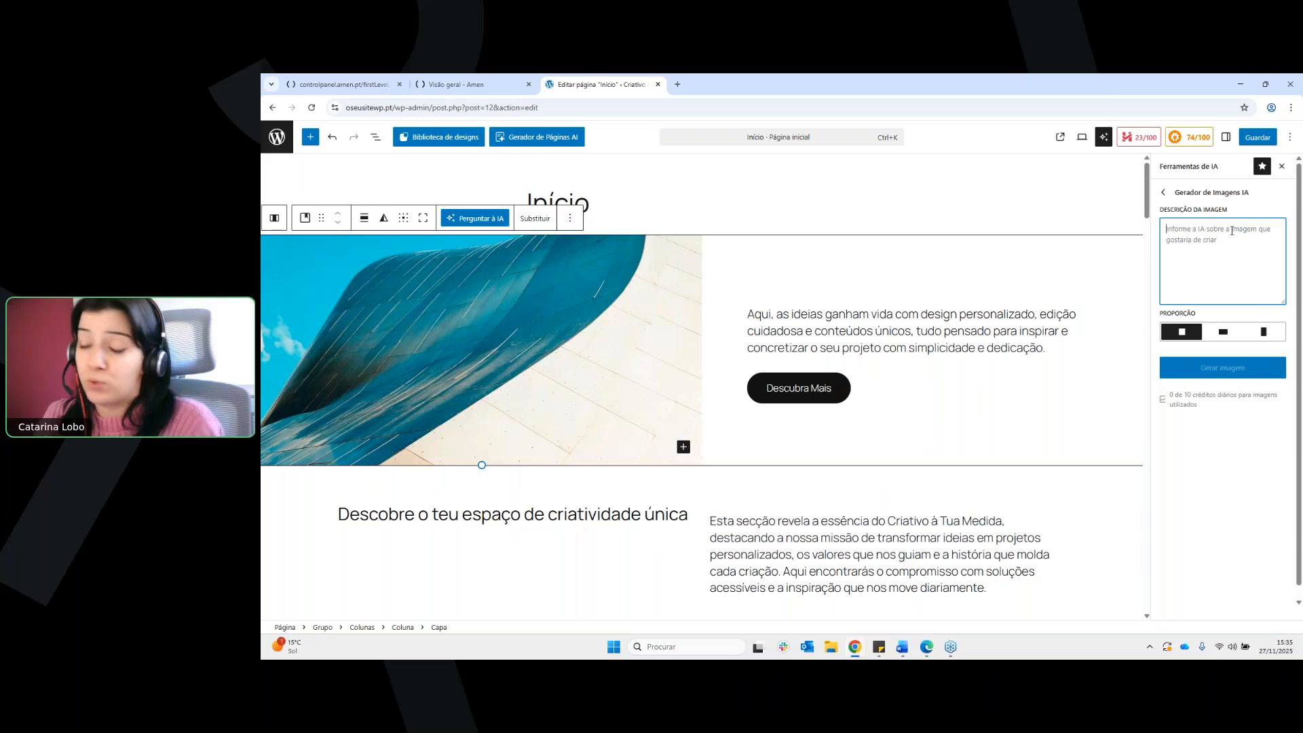
# Generate an AI image described as "um céu estrelado azul" and use it as the hero cover image
pyautogui.write('um ceu est')
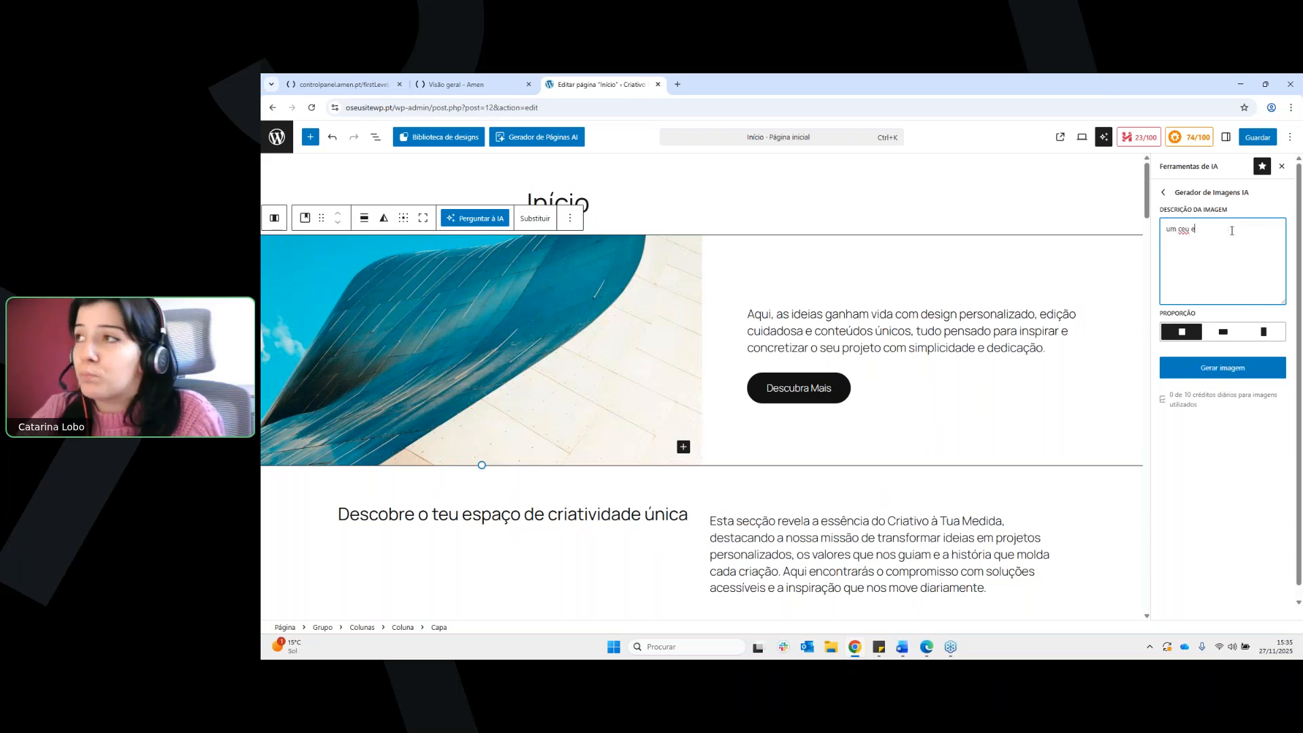
pyautogui.press('BackSpace')
pyautogui.press('BackSpace')
pyautogui.write('éu estrelado azul')
pyautogui.click(1225, 367)
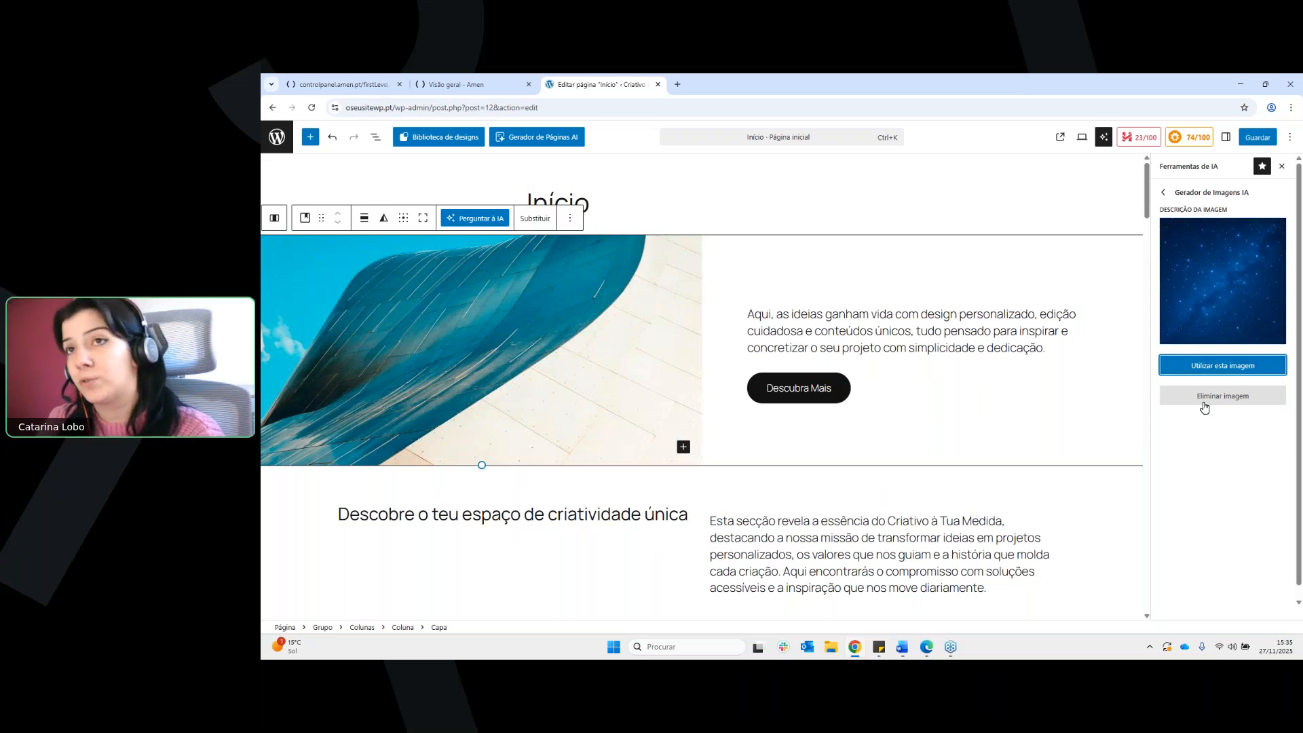
pyautogui.click(1232, 370)
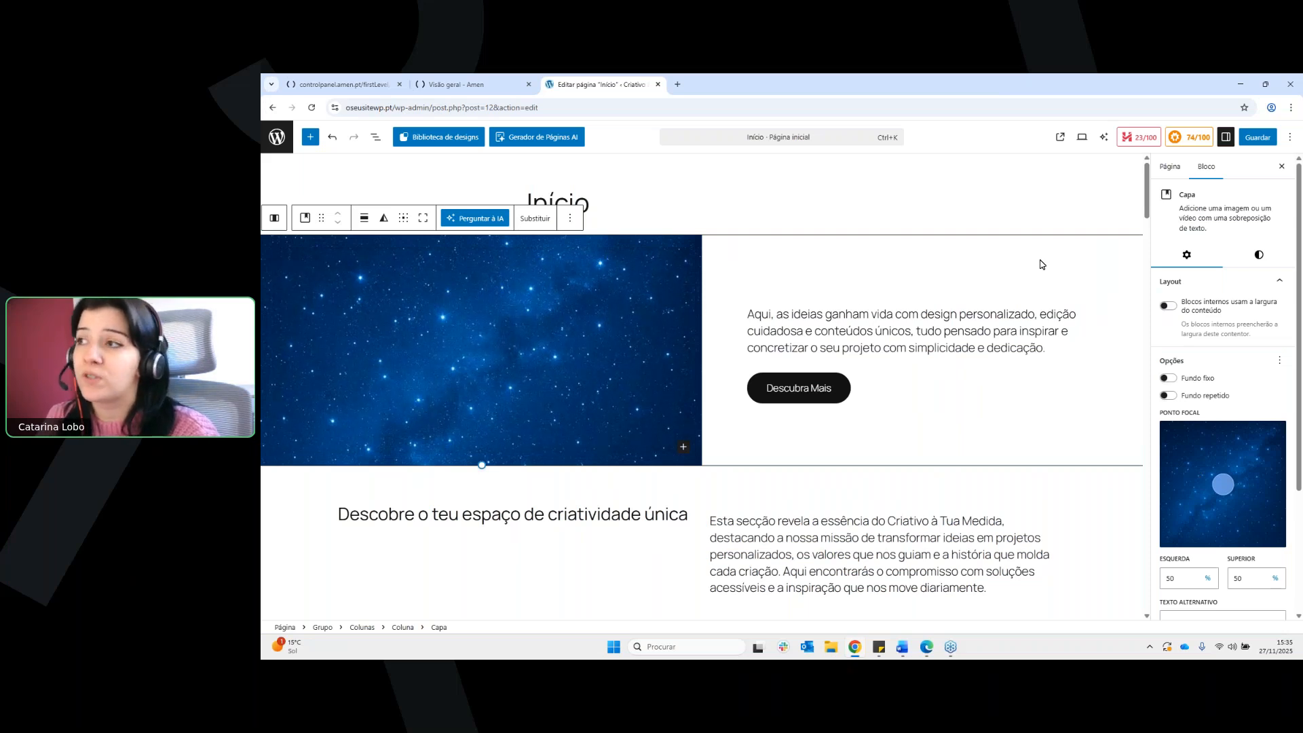
# Look through the Capa block's settings for layout, focal point, alternative text and resolution
pyautogui.scroll(-3, 1215, 407)
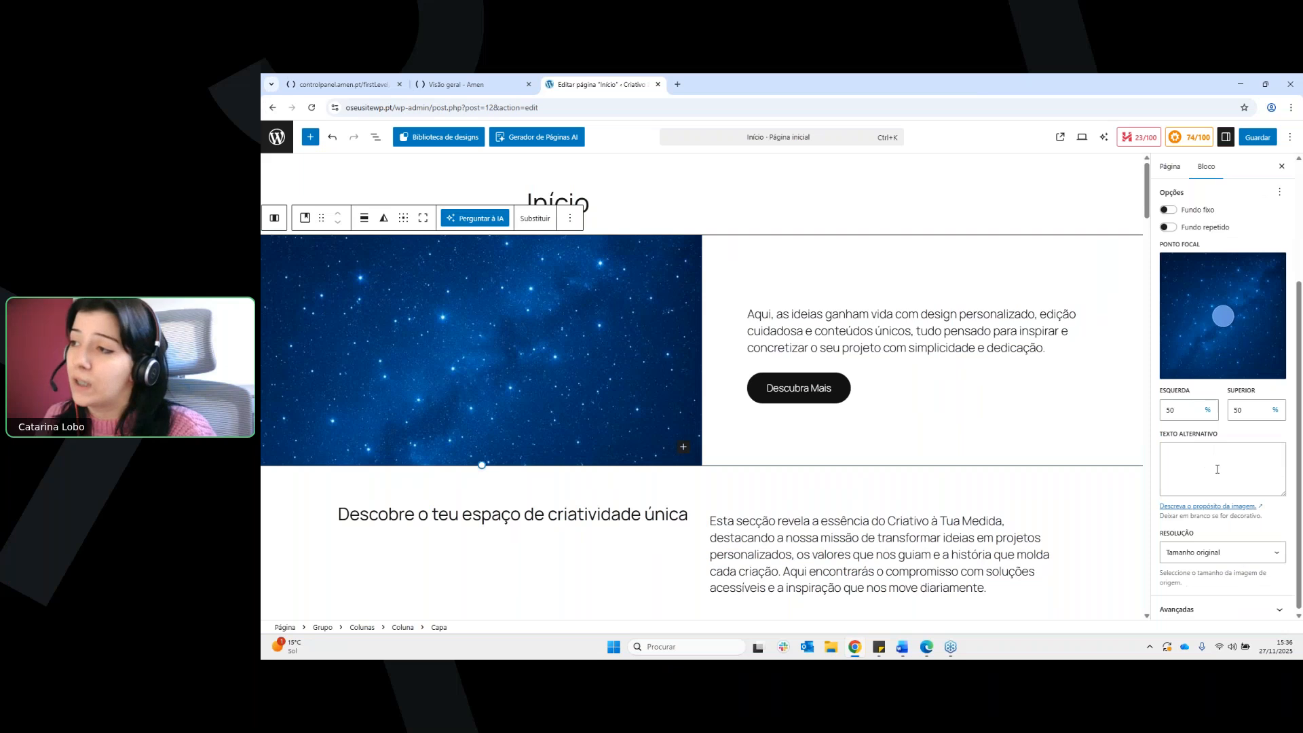
pyautogui.scroll(3, 1256, 414)
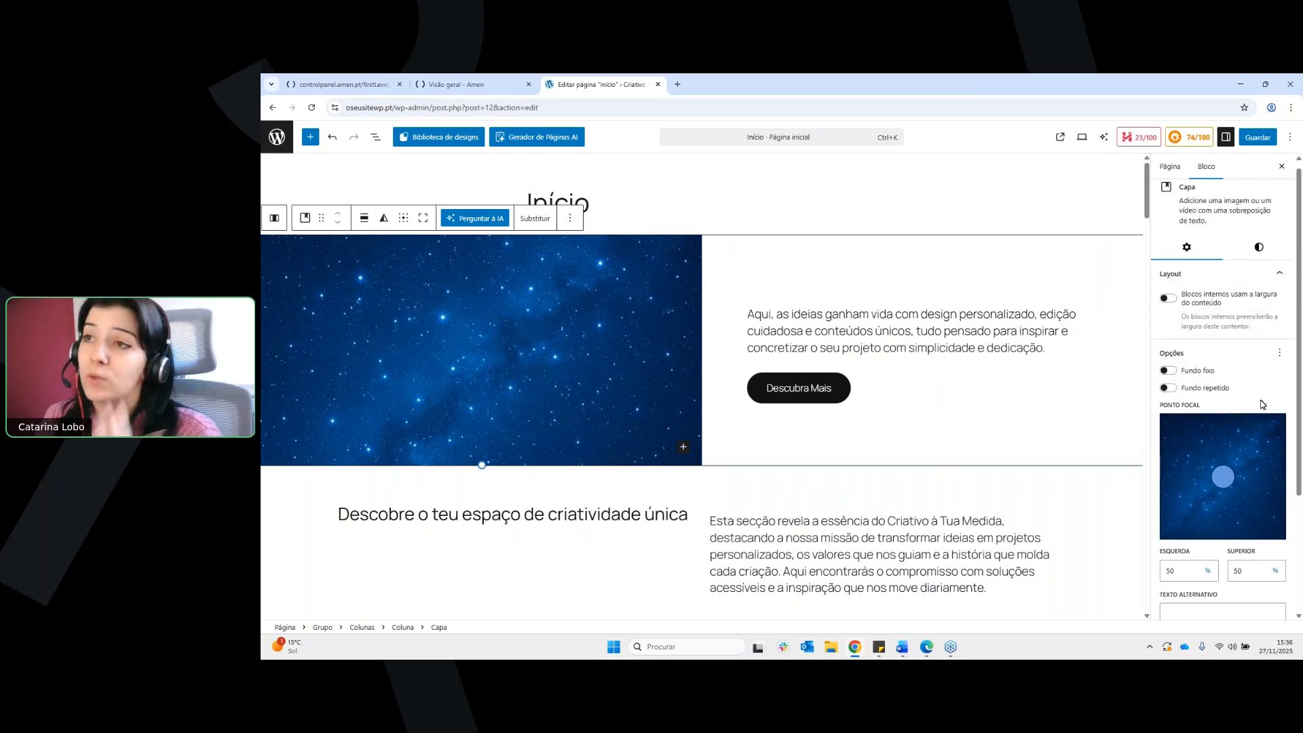
pyautogui.scroll(1, 1232, 366)
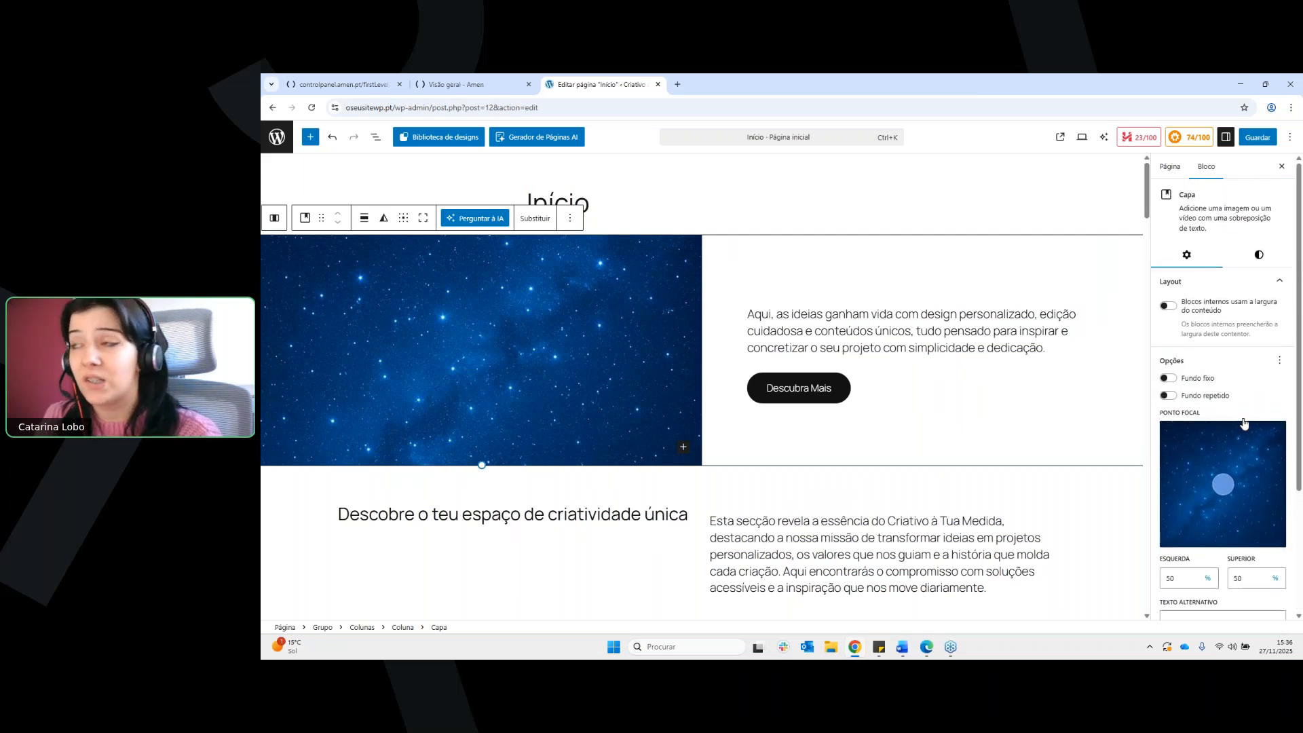
# Review the remaining Capa block settings and leave the Início page editor for the page list, discarding the unsaved changes
pyautogui.scroll(-3, 1252, 475)
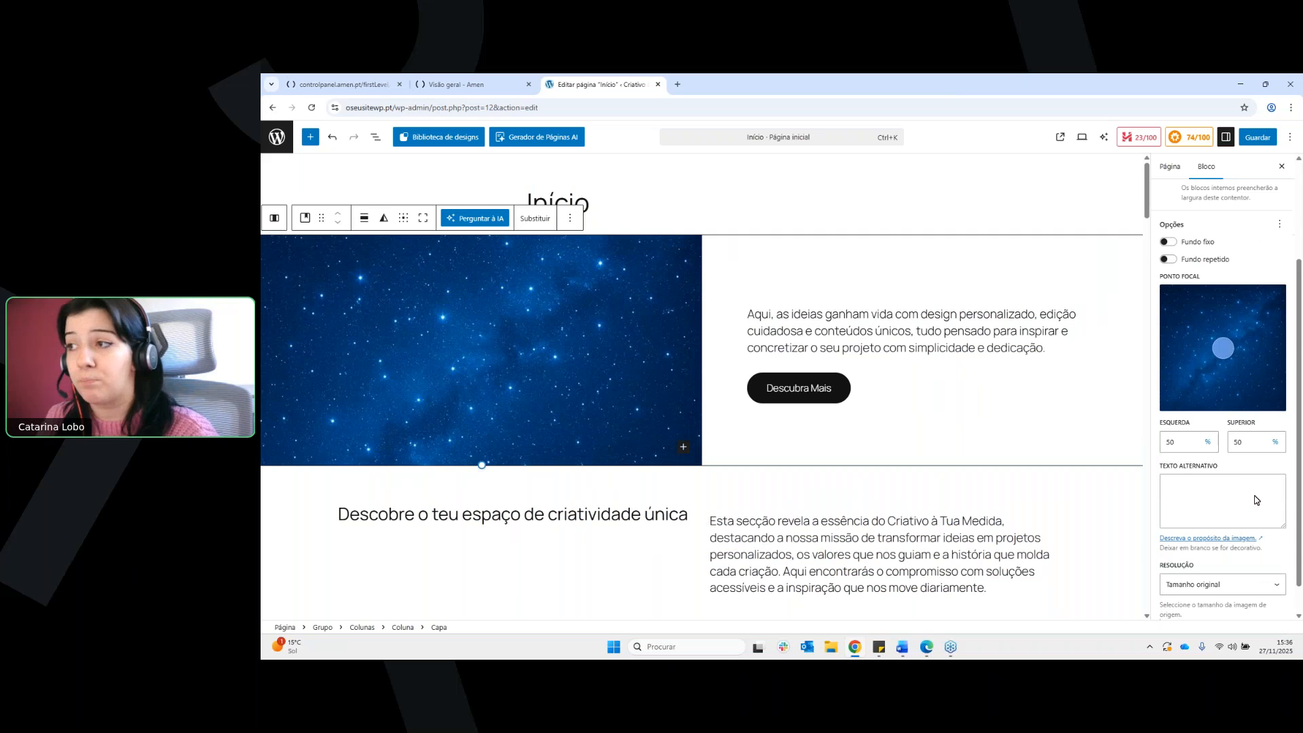
pyautogui.scroll(-1, 1256, 499)
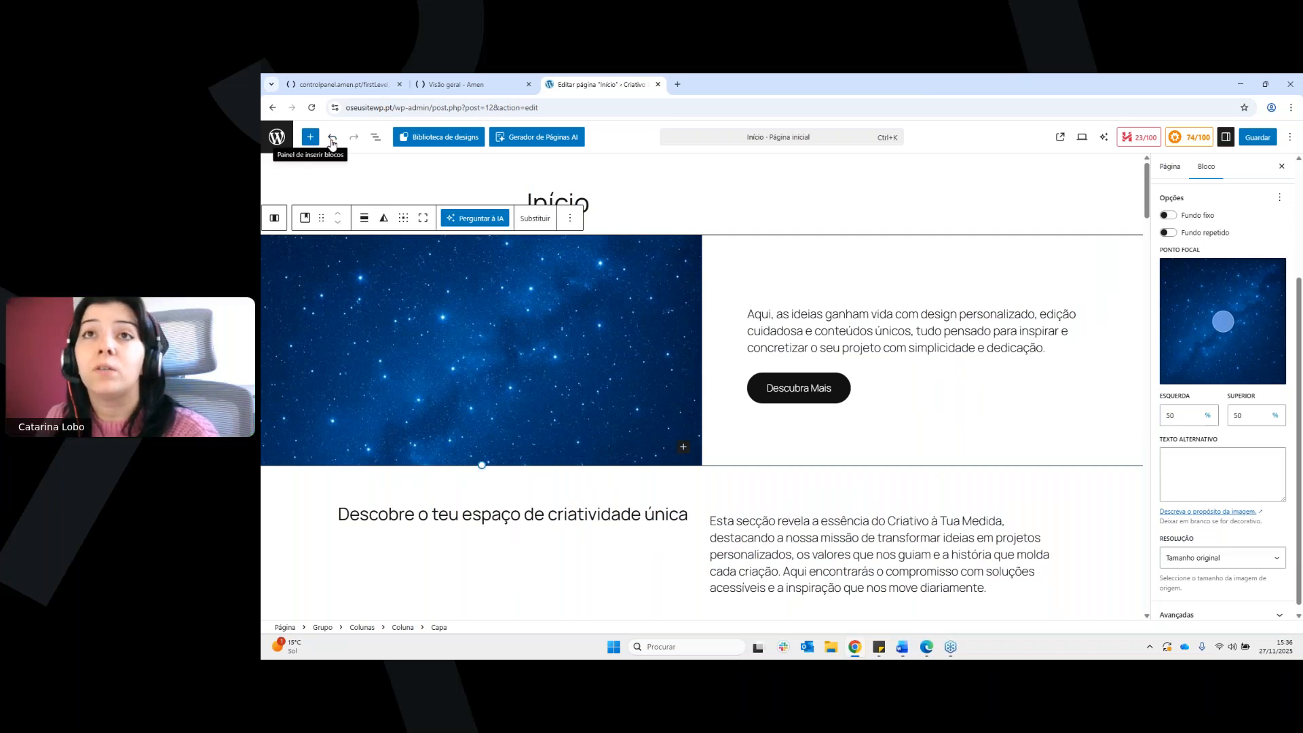
pyautogui.click(284, 143)
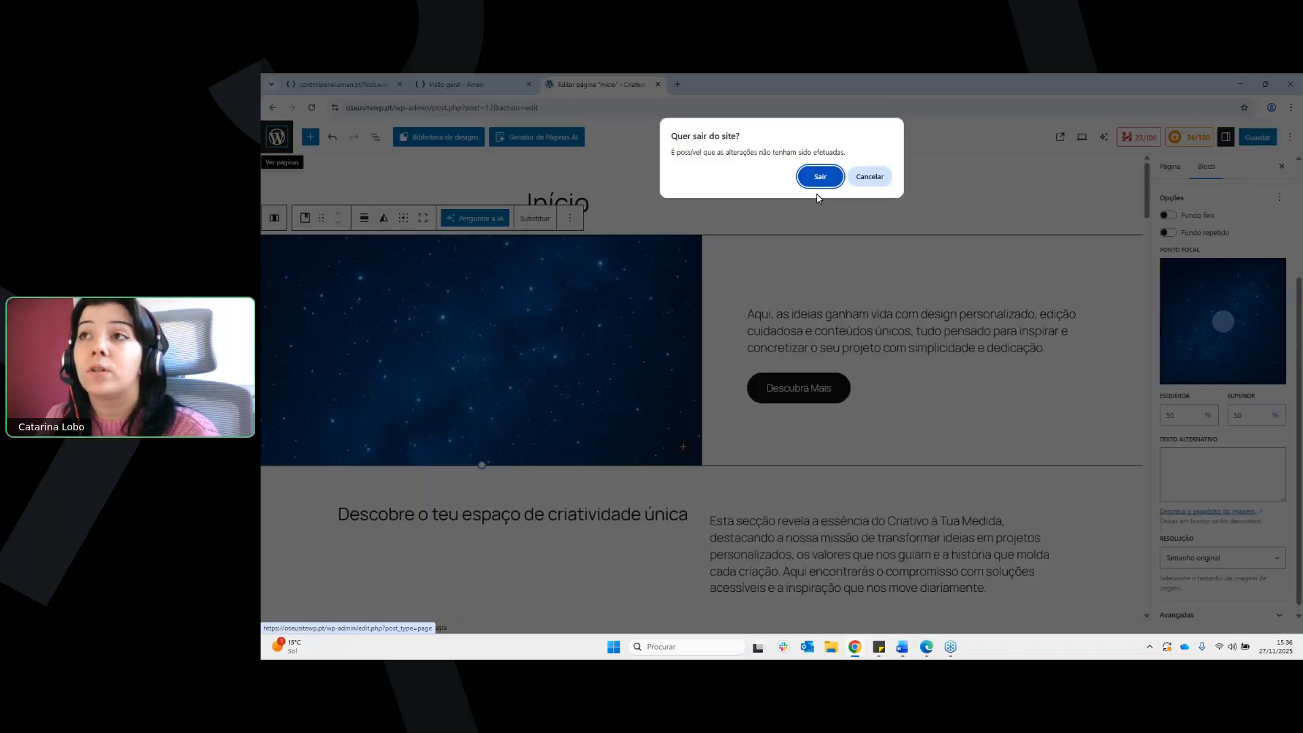
pyautogui.click(819, 175)
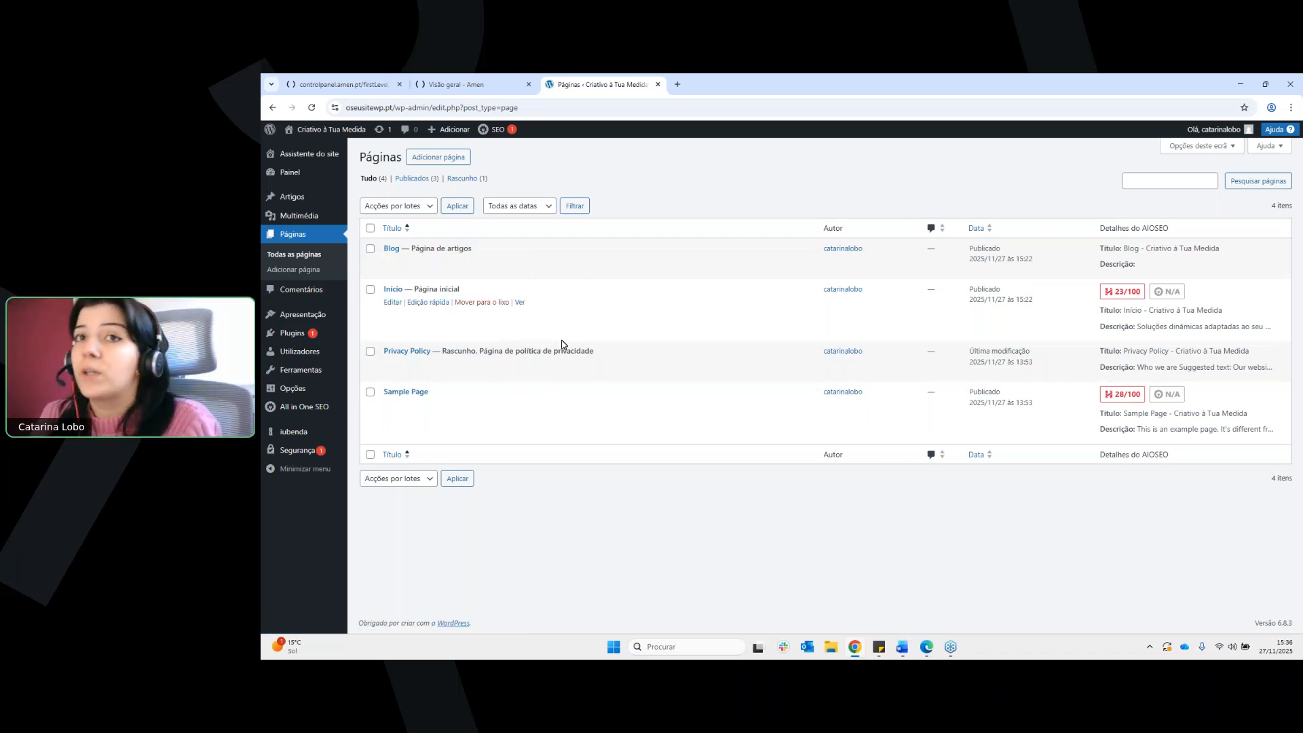
# Open the installed plugins list and review the entries from All in One SEO down to Site Assistant
pyautogui.moveTo(343, 341)
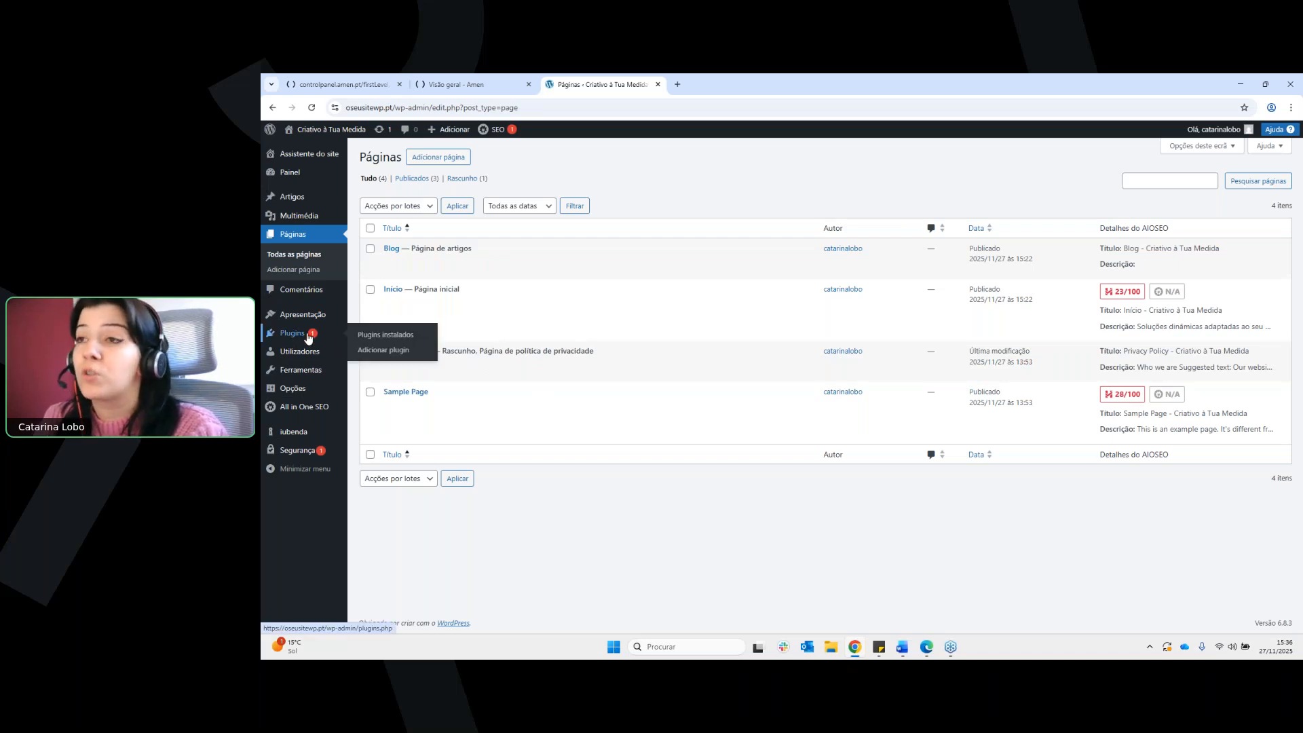
pyautogui.click(308, 333)
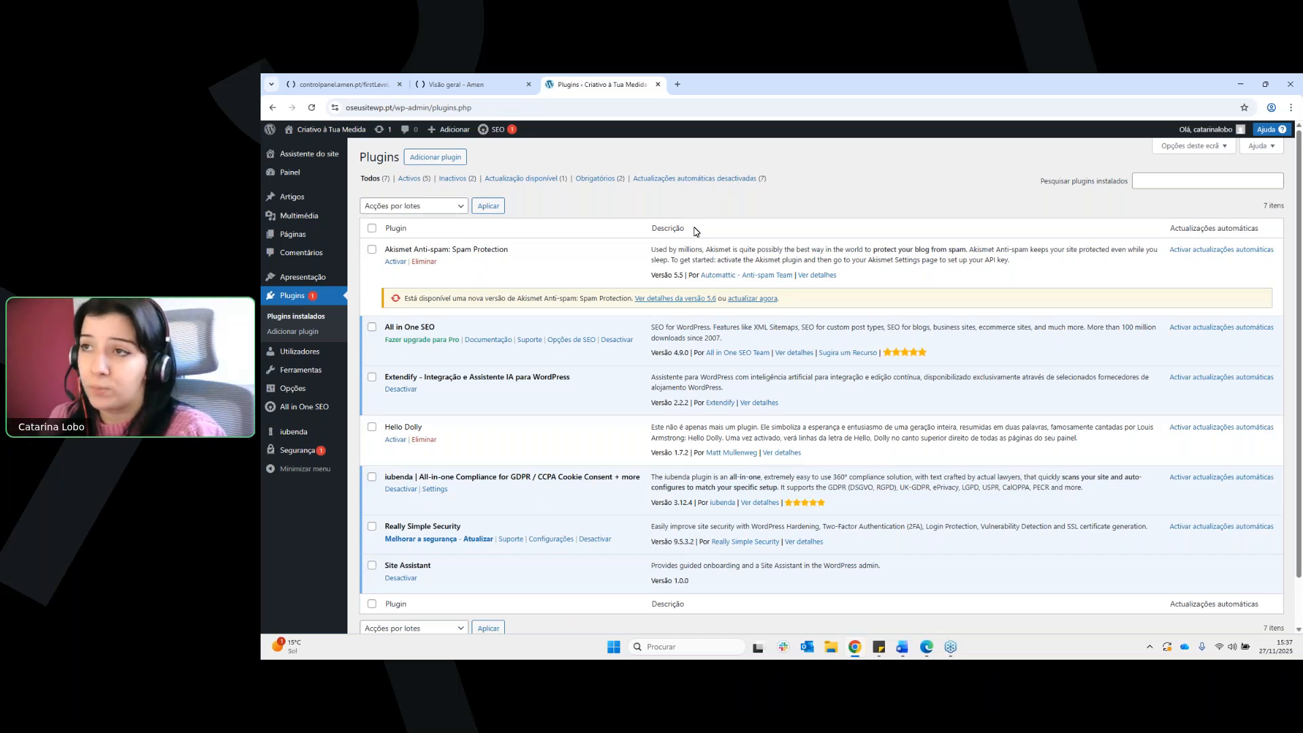
pyautogui.moveTo(389, 324); pyautogui.dragTo(455, 328)
pyautogui.click(456, 328)
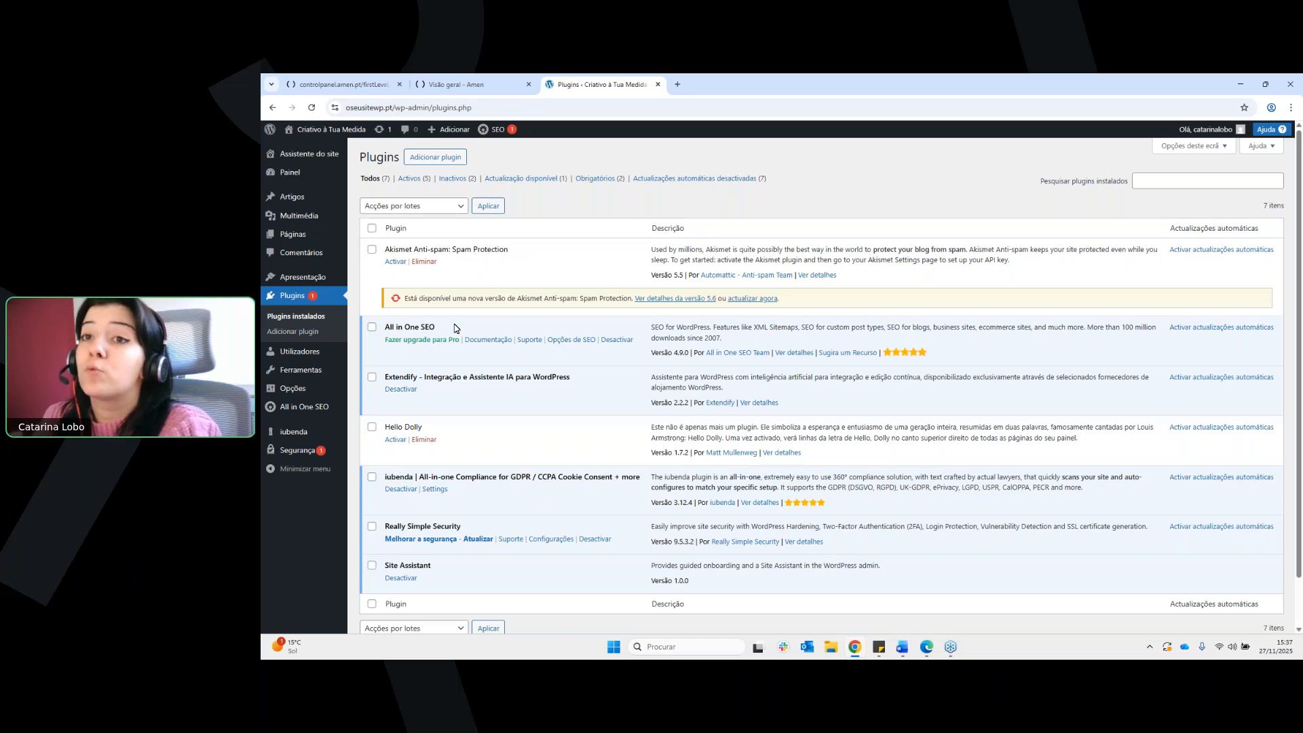
pyautogui.scroll(-1, 455, 328)
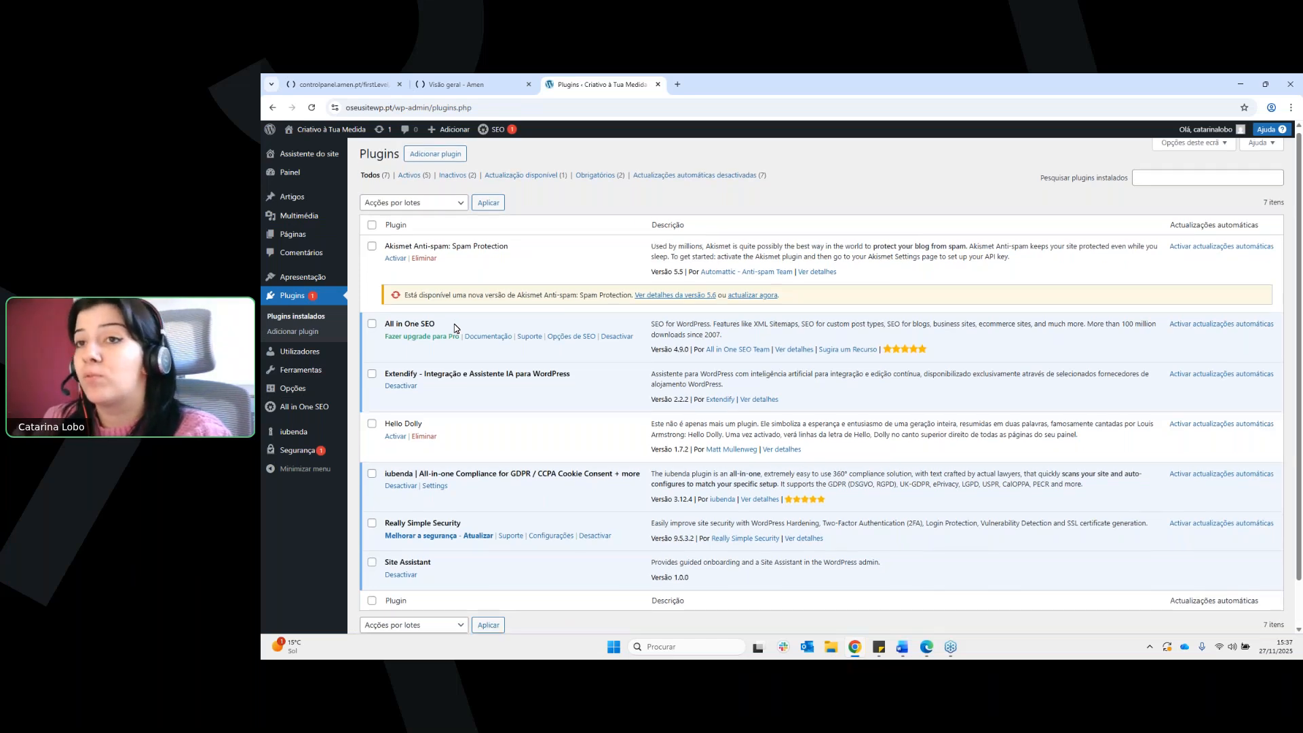
pyautogui.scroll(-1, 455, 329)
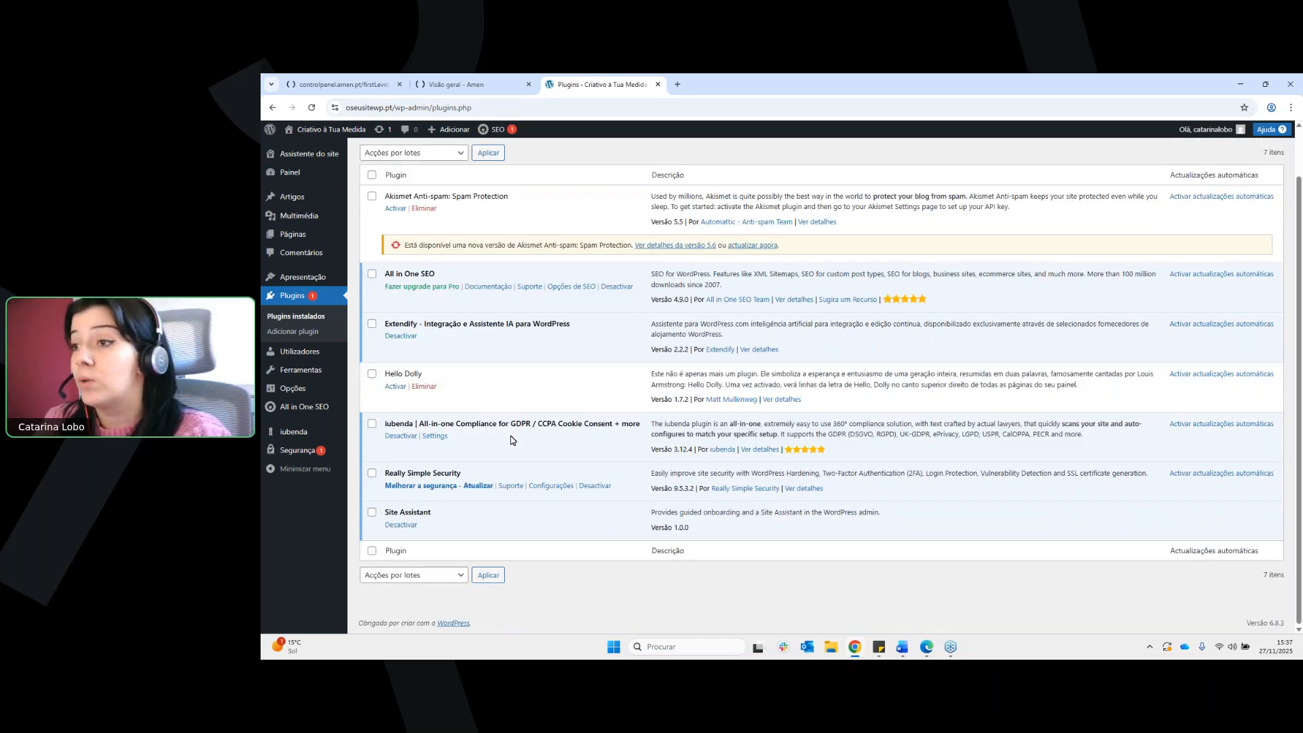
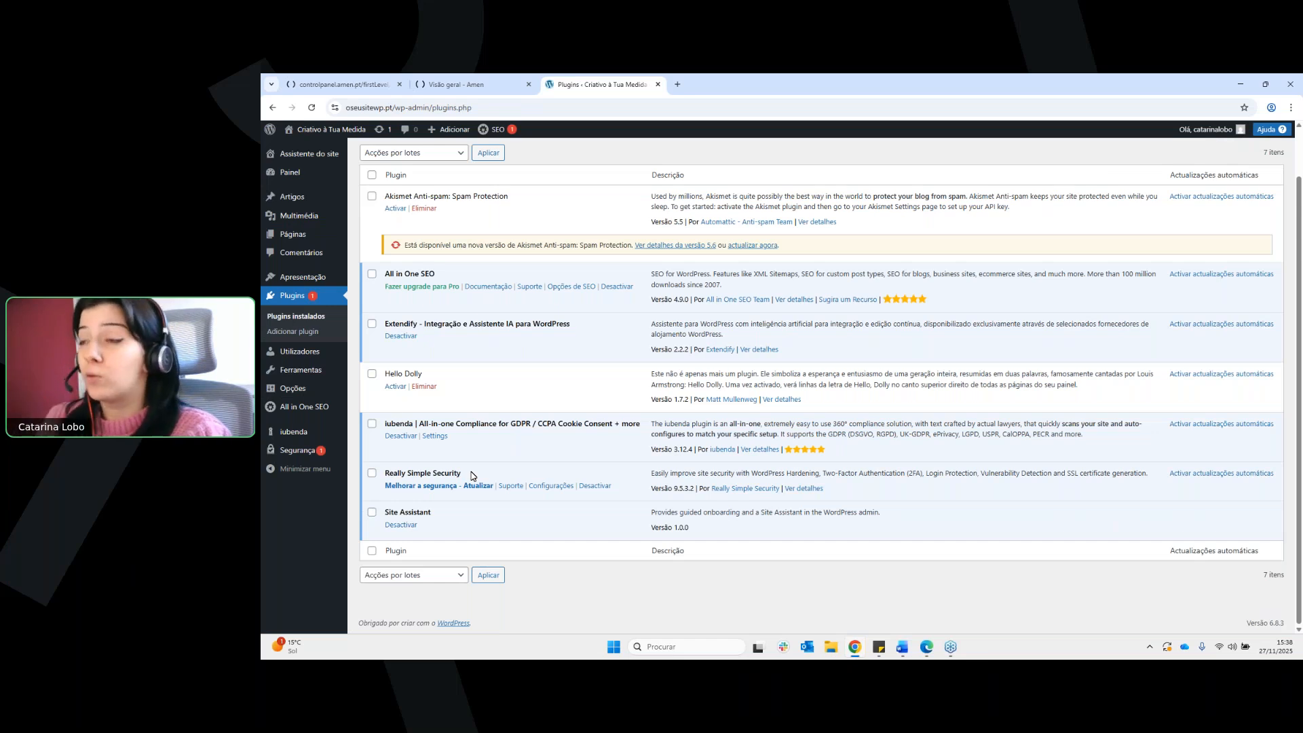
# Open the Really Simple Security dashboard, close the email verification dialog and review the open SSL task
pyautogui.click(293, 451)
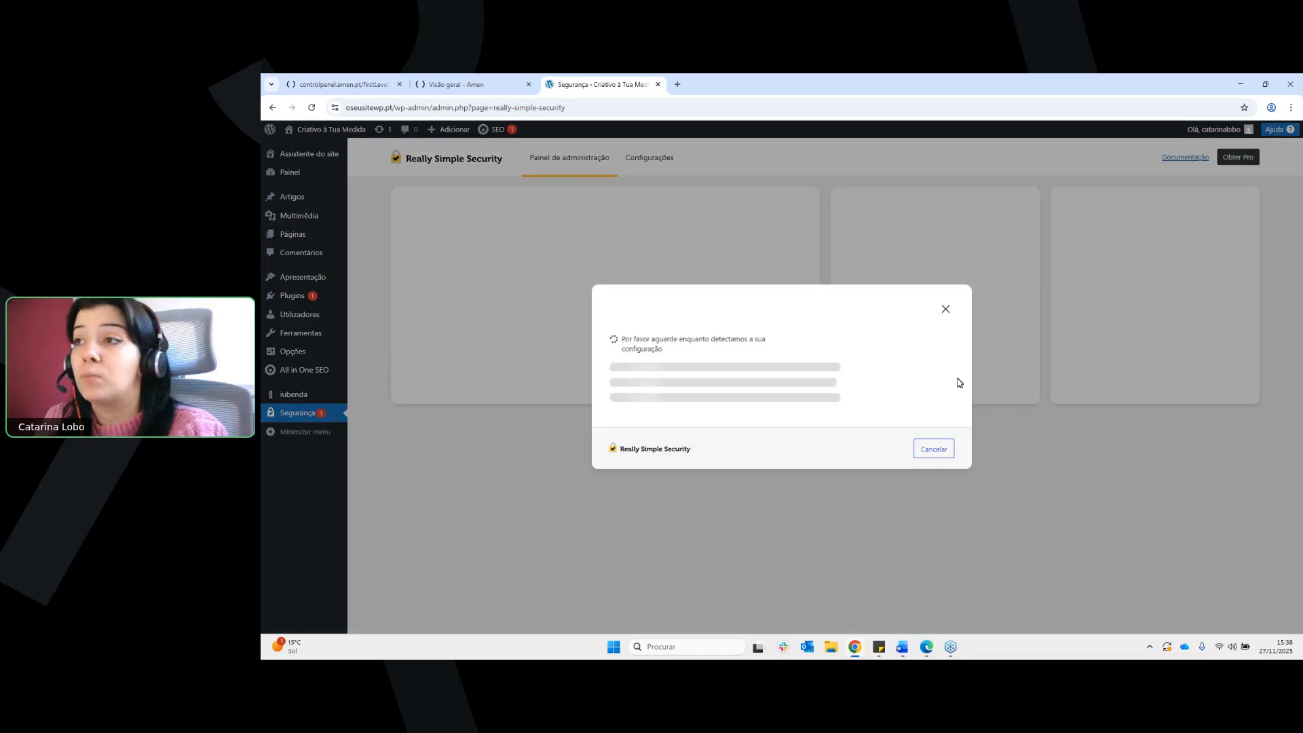
pyautogui.click(947, 450)
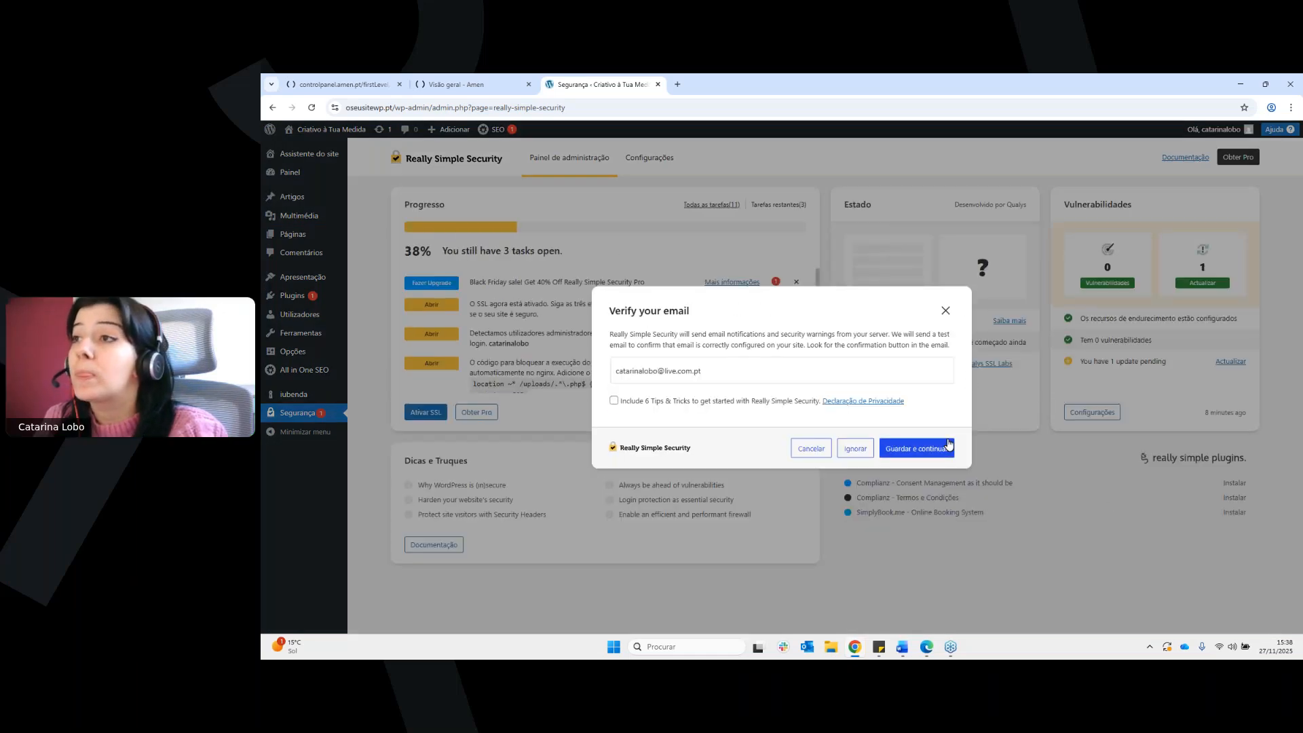
pyautogui.click(945, 311)
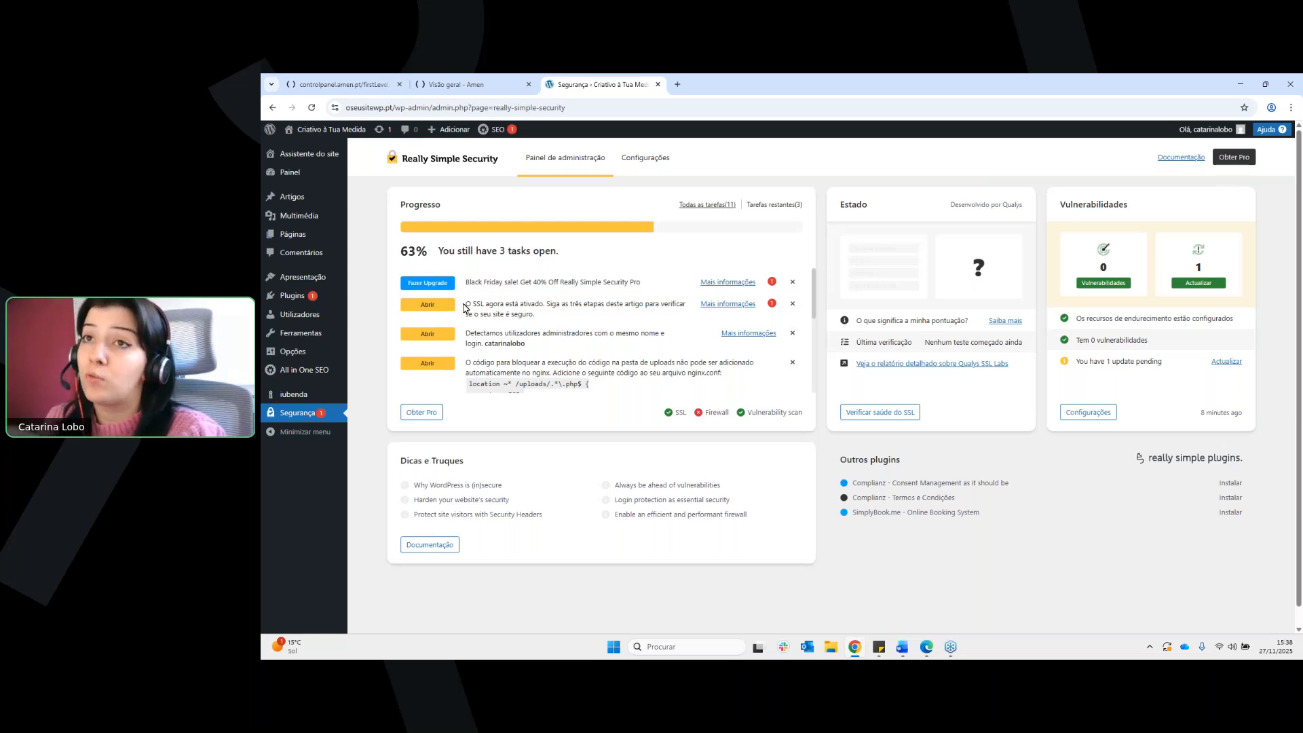
pyautogui.moveTo(467, 303); pyautogui.dragTo(535, 315)
pyautogui.click(548, 321)
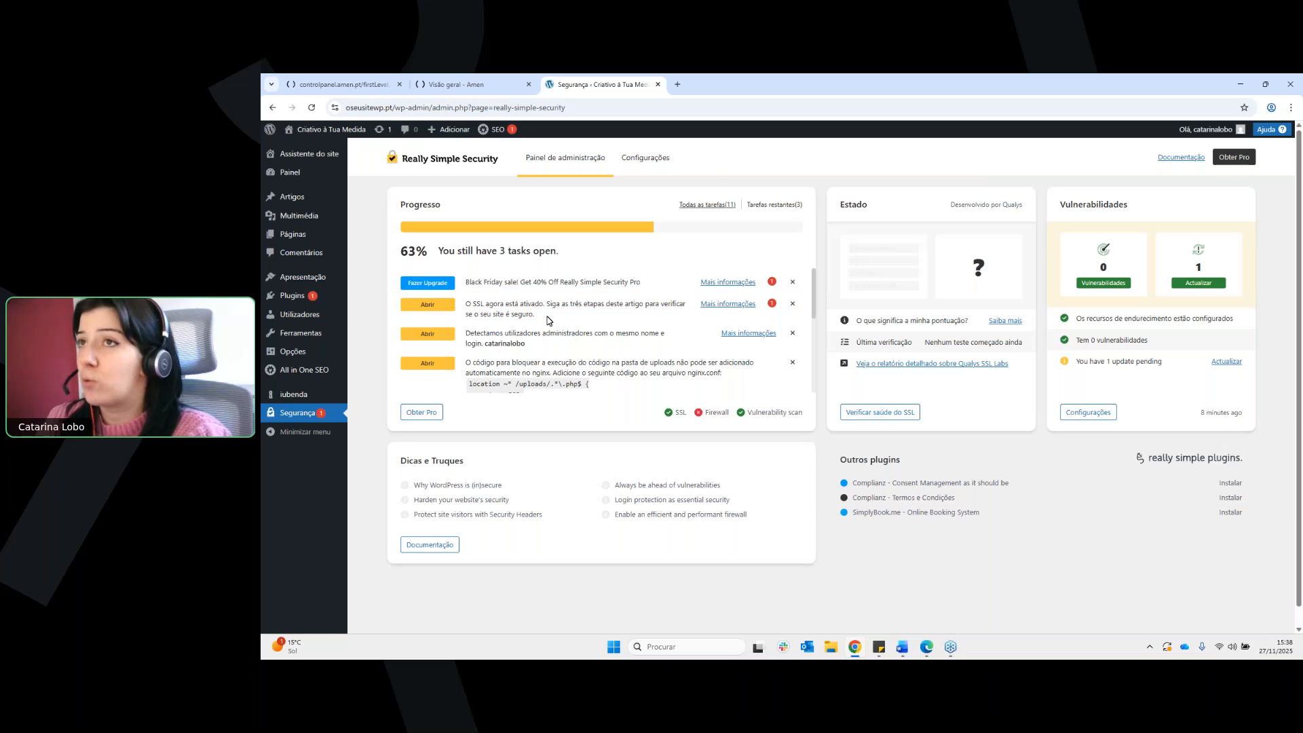
# Look through the plugin's general, SSL and Security Headers settings, including Permissions Policy and HTTP Strict Transport Security
pyautogui.click(646, 160)
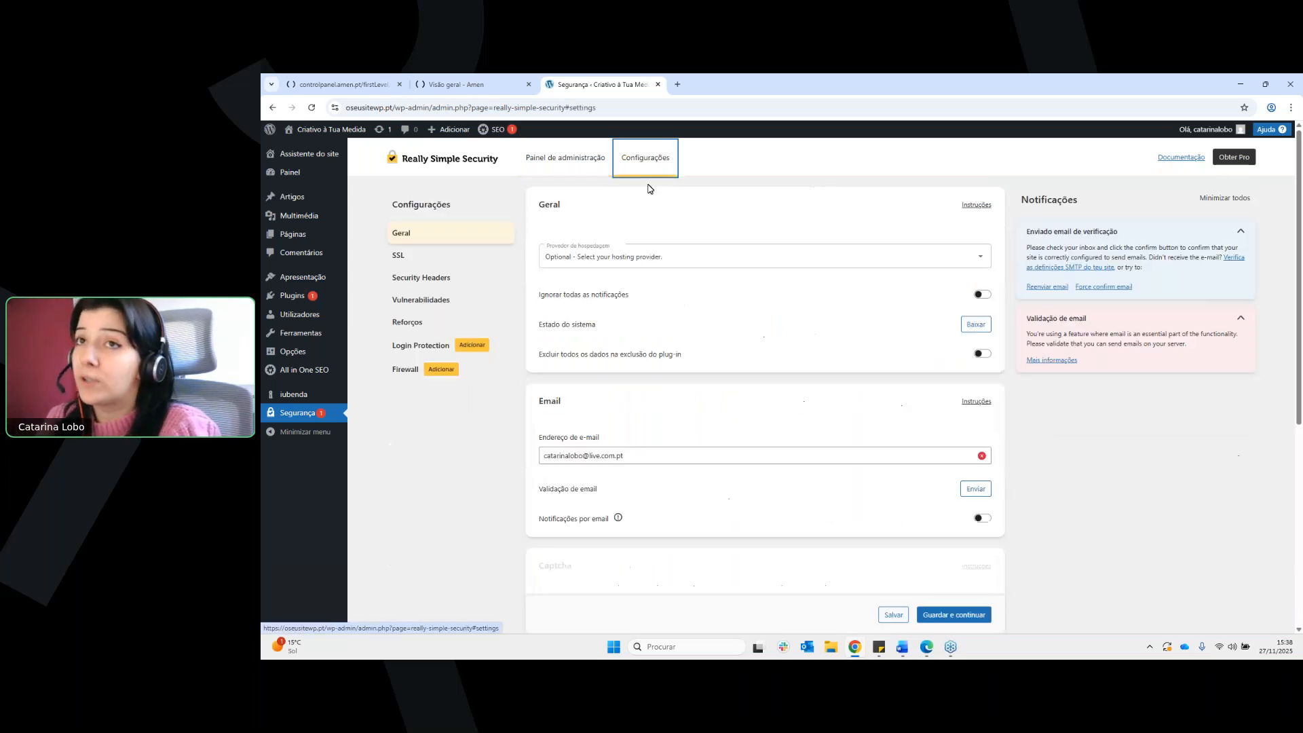
pyautogui.click(439, 262)
pyautogui.click(444, 280)
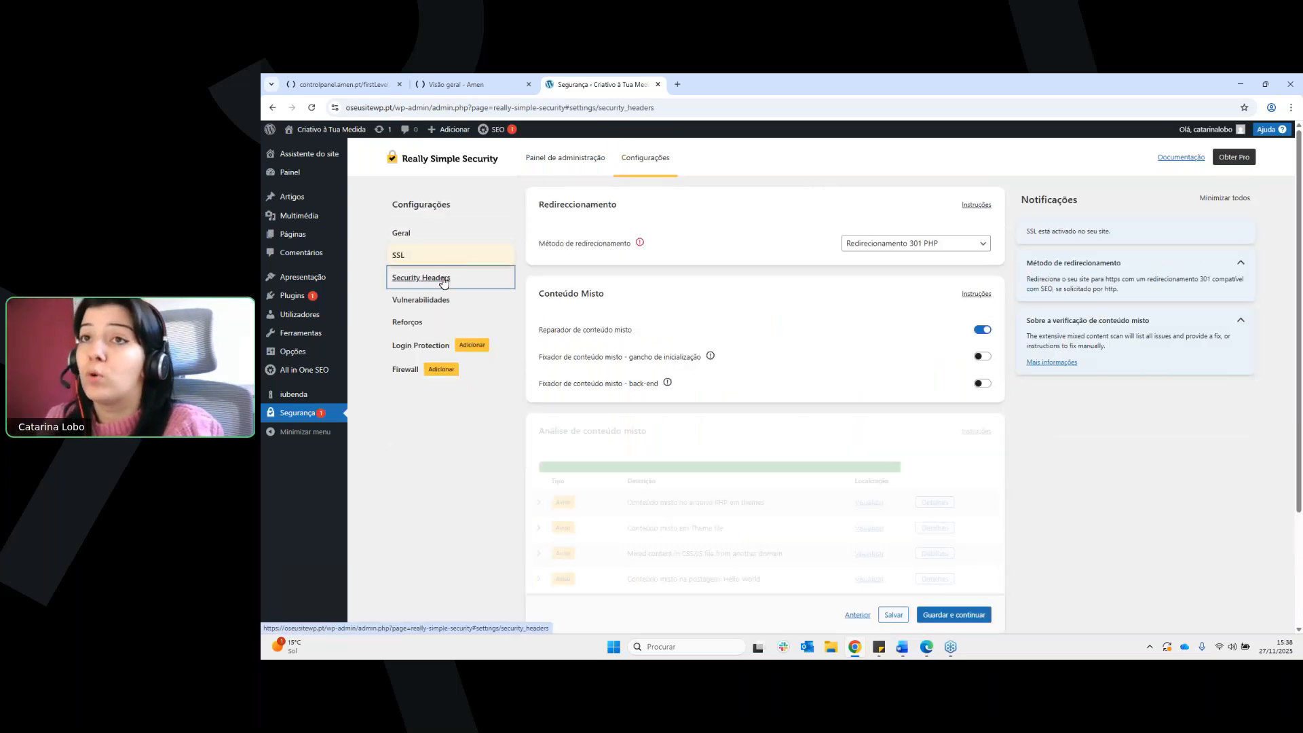
pyautogui.click(475, 323)
pyautogui.click(448, 342)
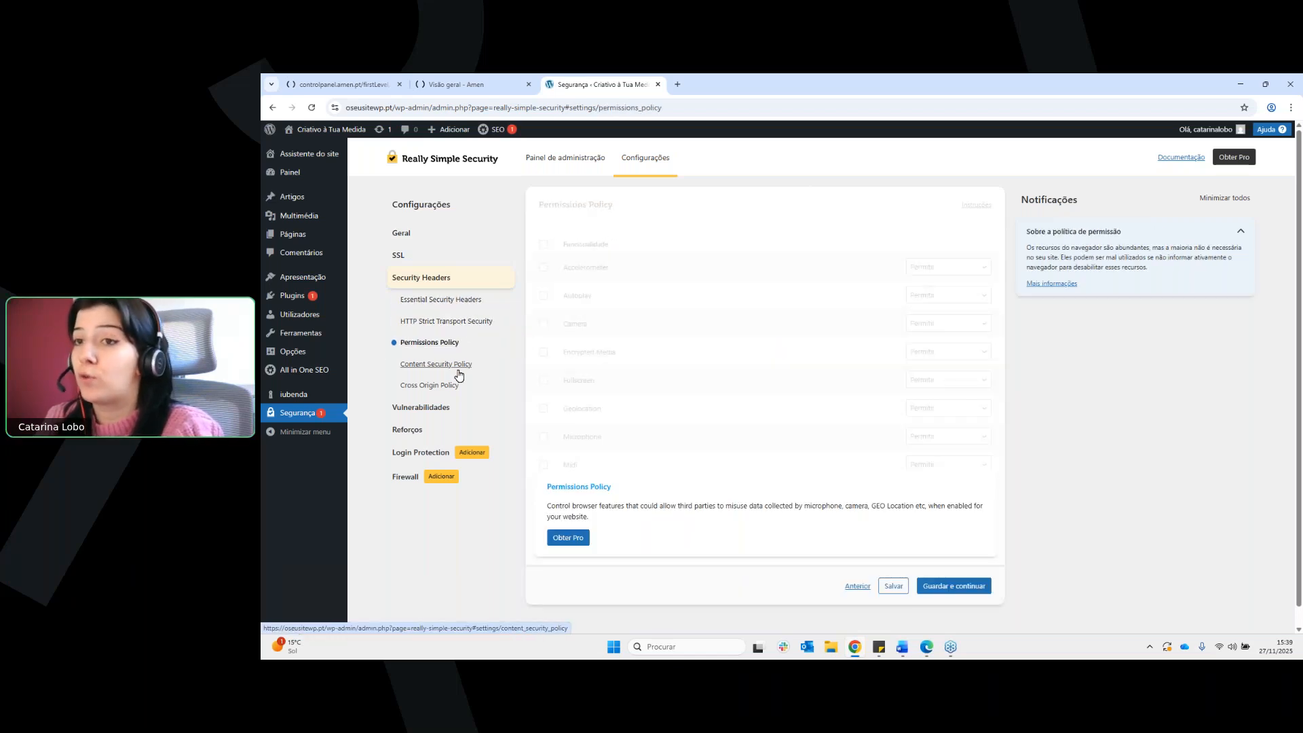
pyautogui.click(454, 323)
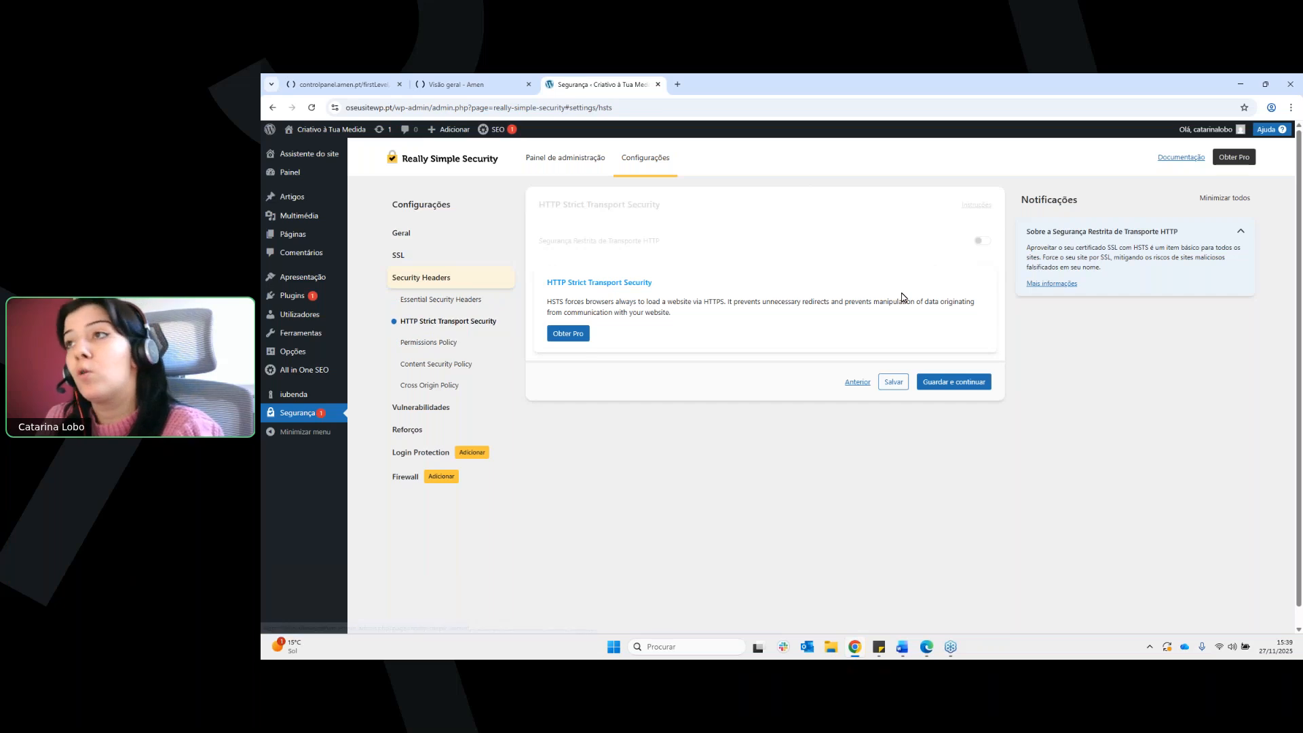
pyautogui.click(438, 300)
# Examine the vulnerability scan settings and the scan results section in Really Simple Security
pyautogui.click(440, 413)
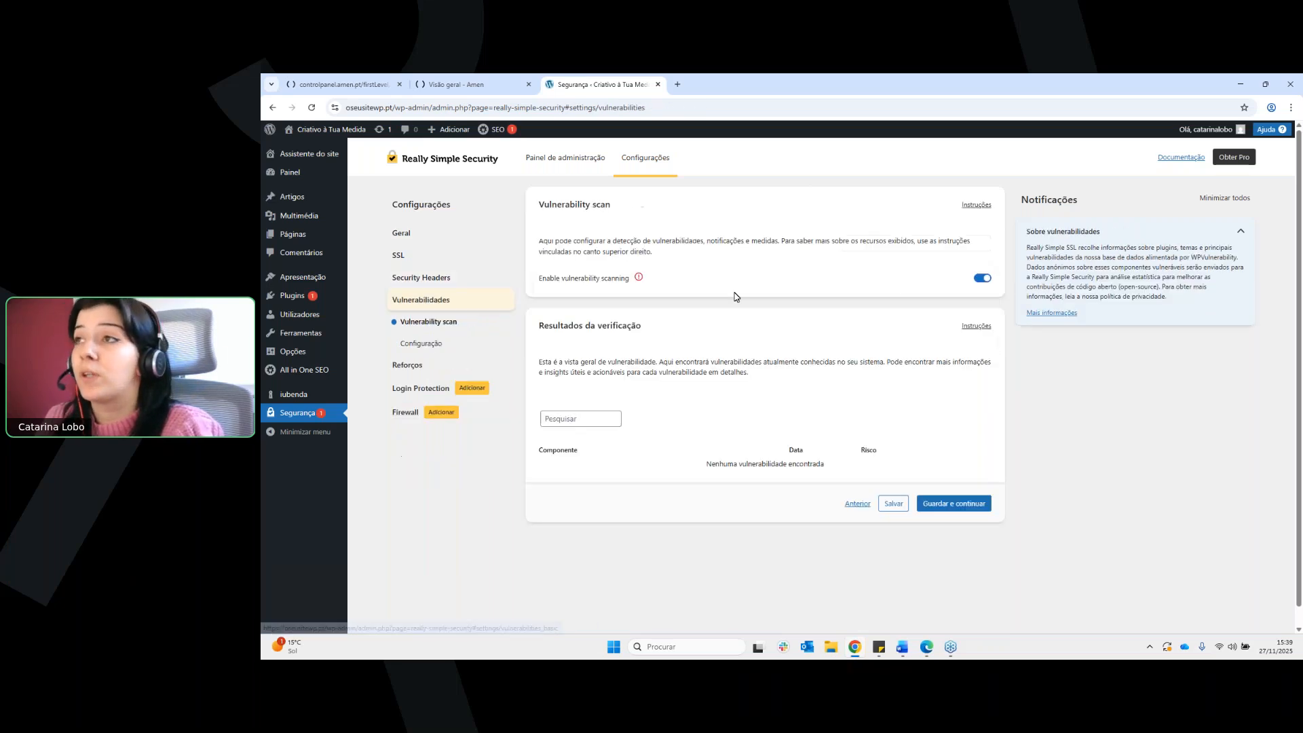
pyautogui.scroll(-1, 760, 291)
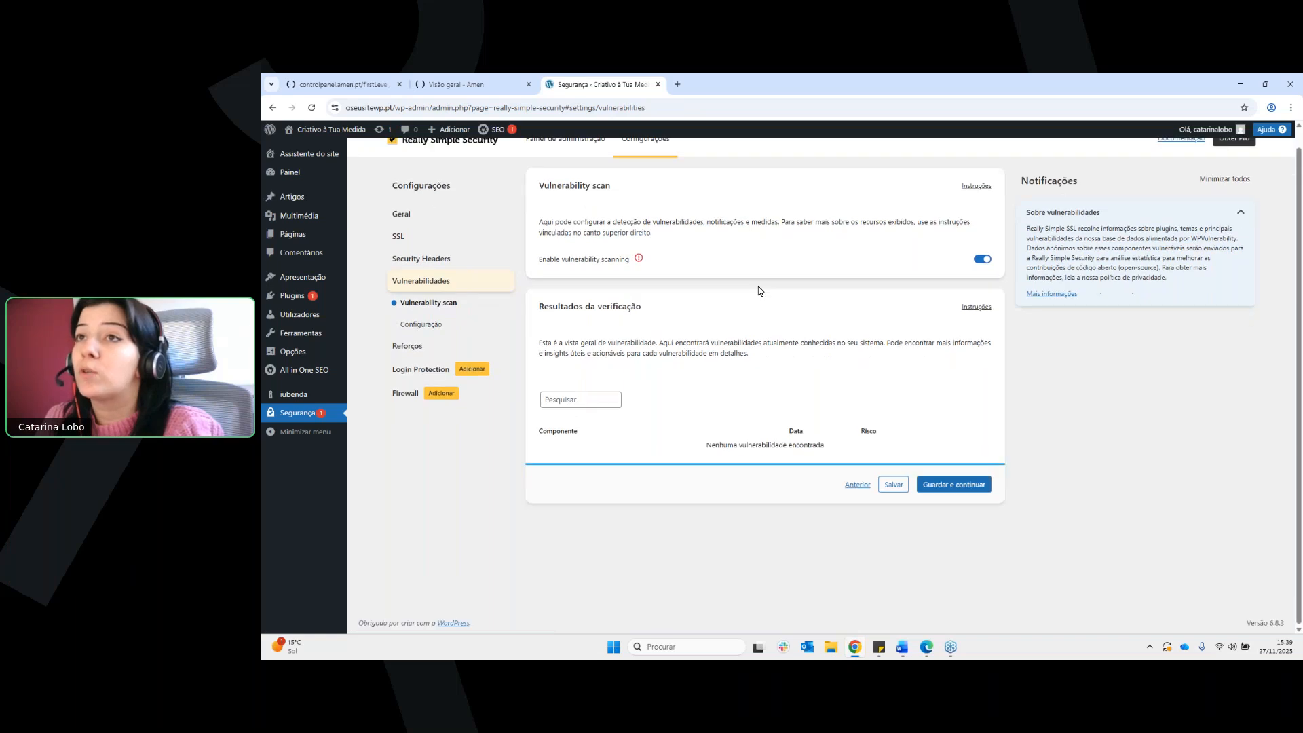
pyautogui.scroll(1, 760, 291)
pyautogui.moveTo(539, 204); pyautogui.dragTo(628, 280)
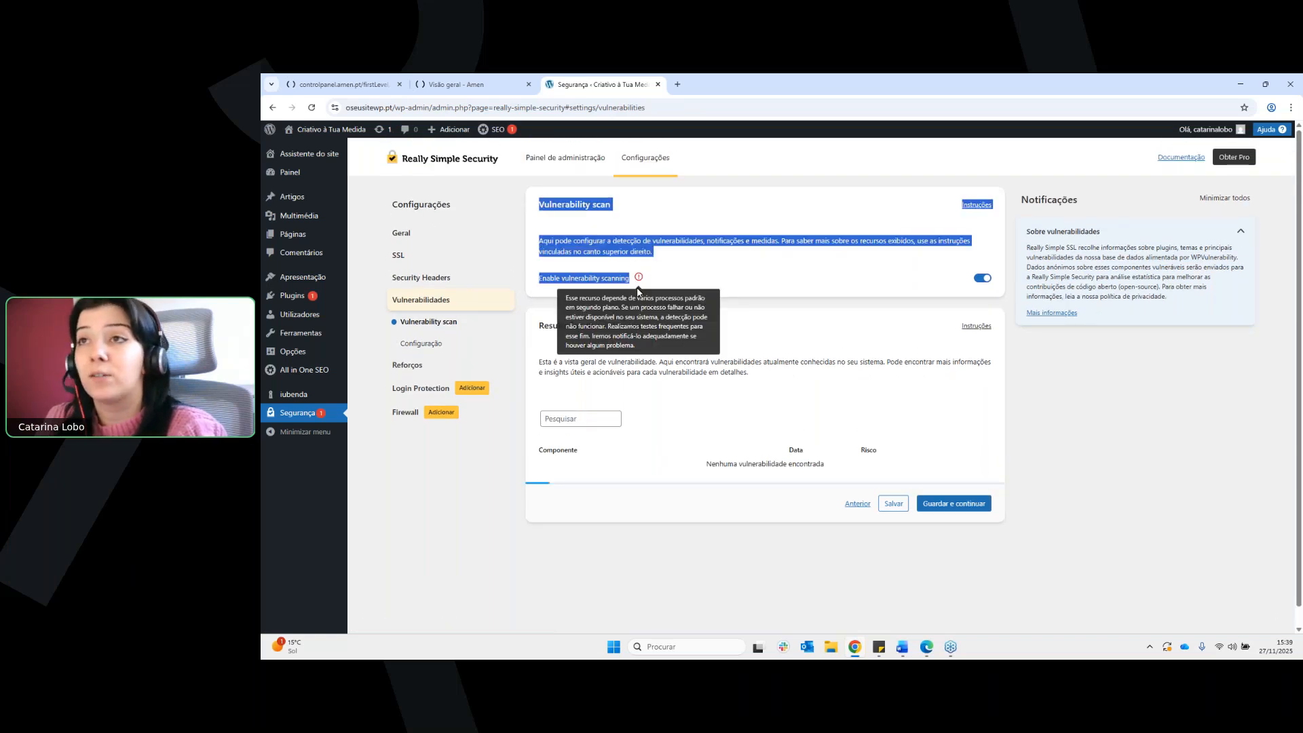
pyautogui.click(712, 277)
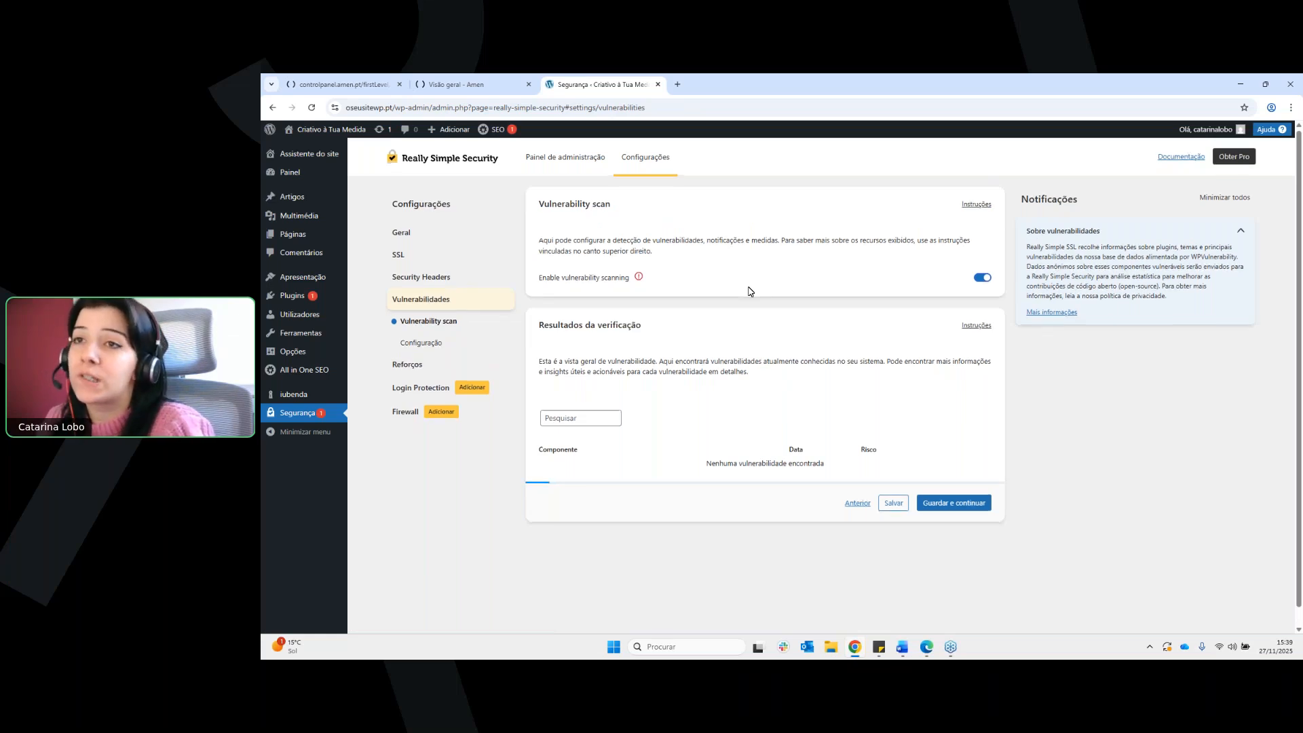
pyautogui.scroll(-1, 750, 292)
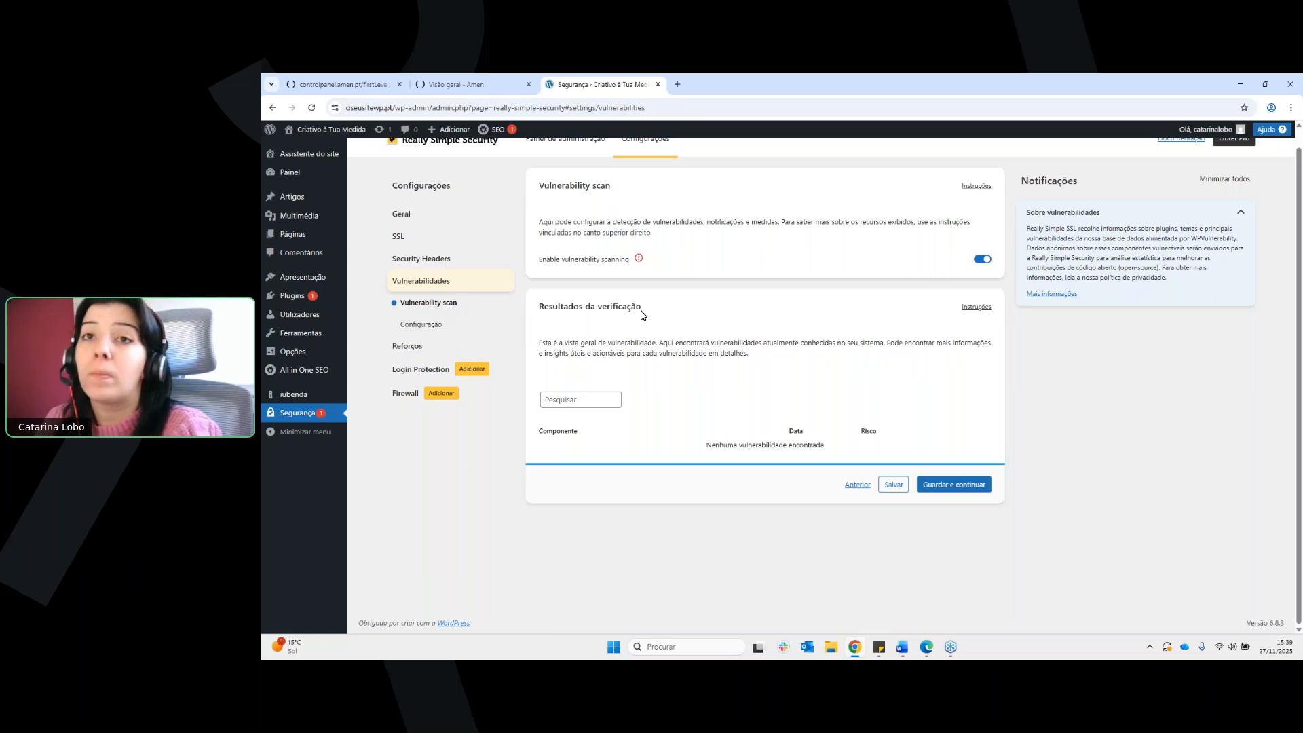
# Look at the installed themes and go to the live home page of Criativo à Tua Medida
pyautogui.moveTo(325, 378)
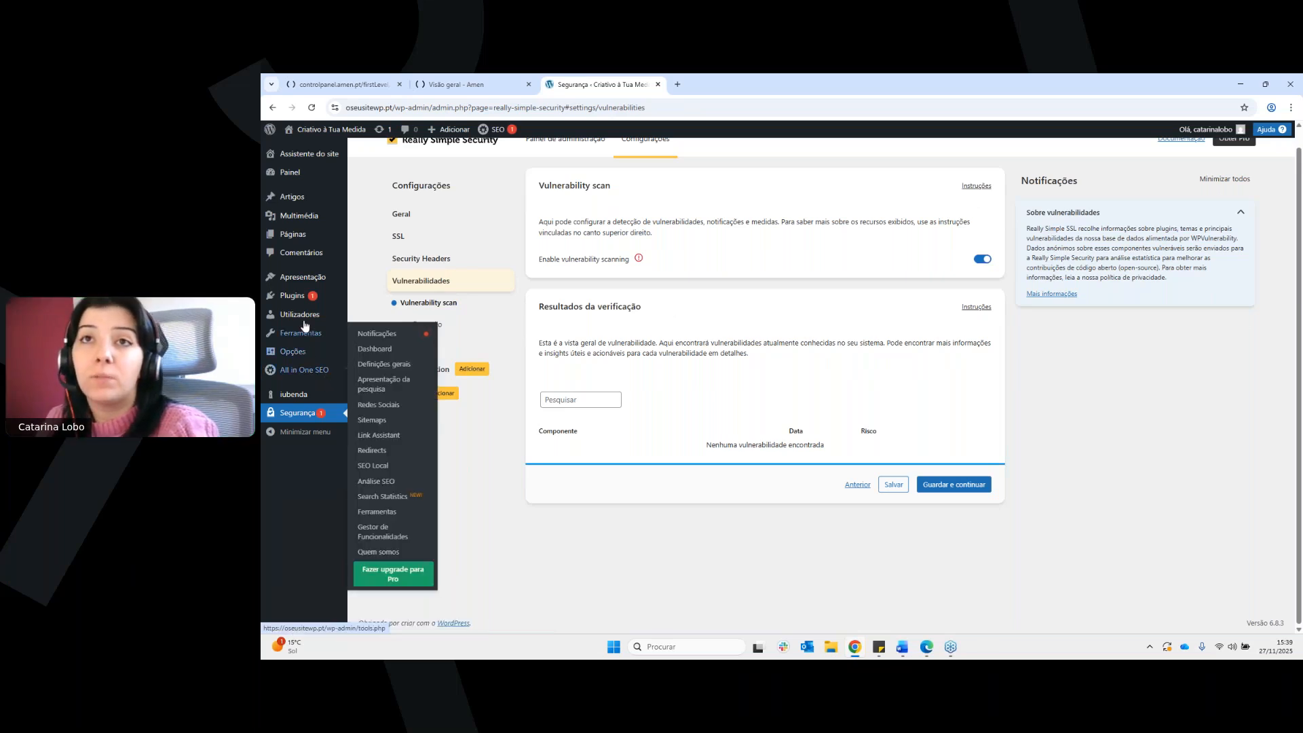
pyautogui.click(315, 278)
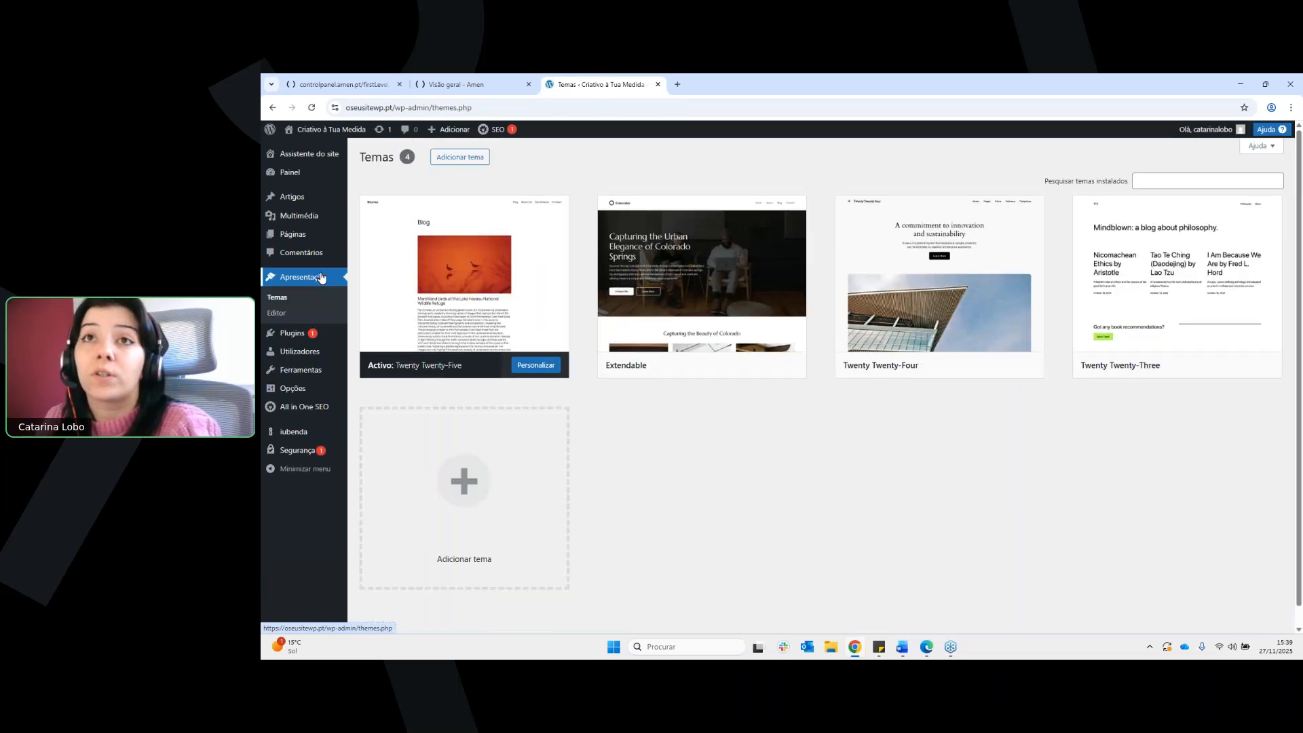
pyautogui.click(326, 137)
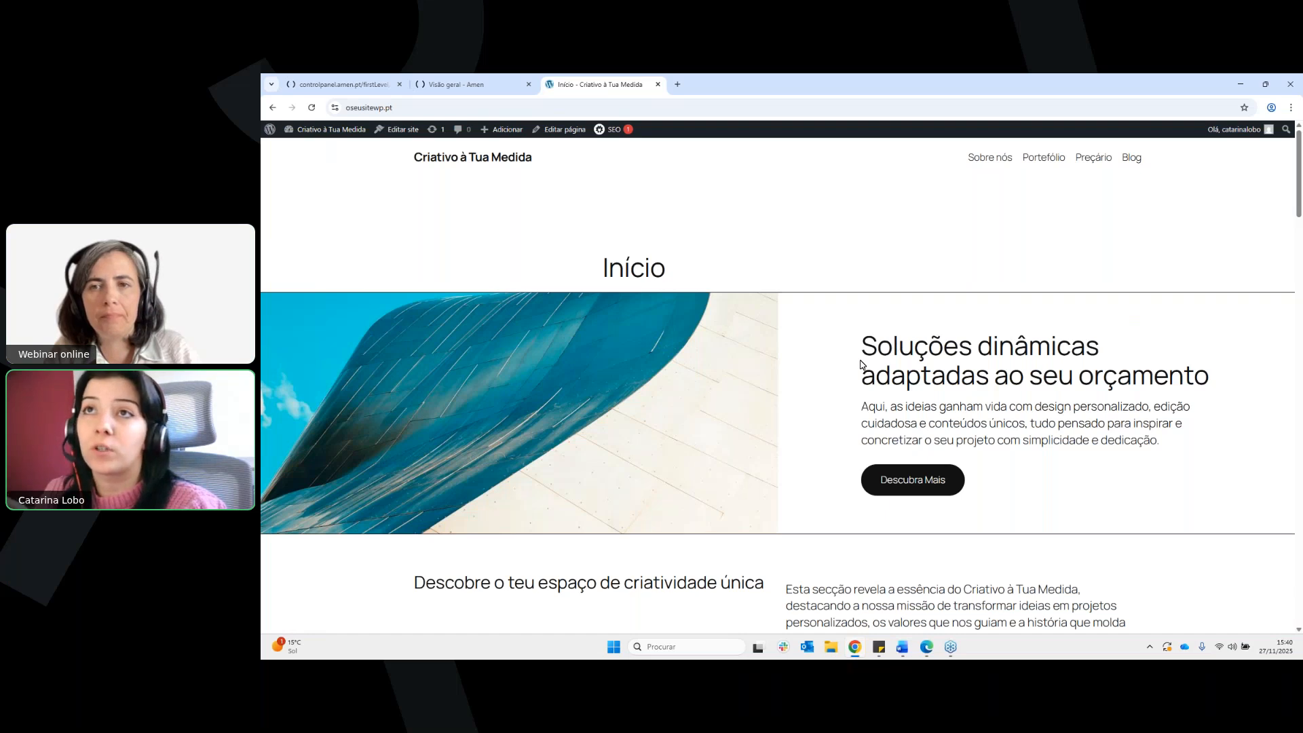
# Open the Início page for editing and show its AI tools
pyautogui.click(560, 129)
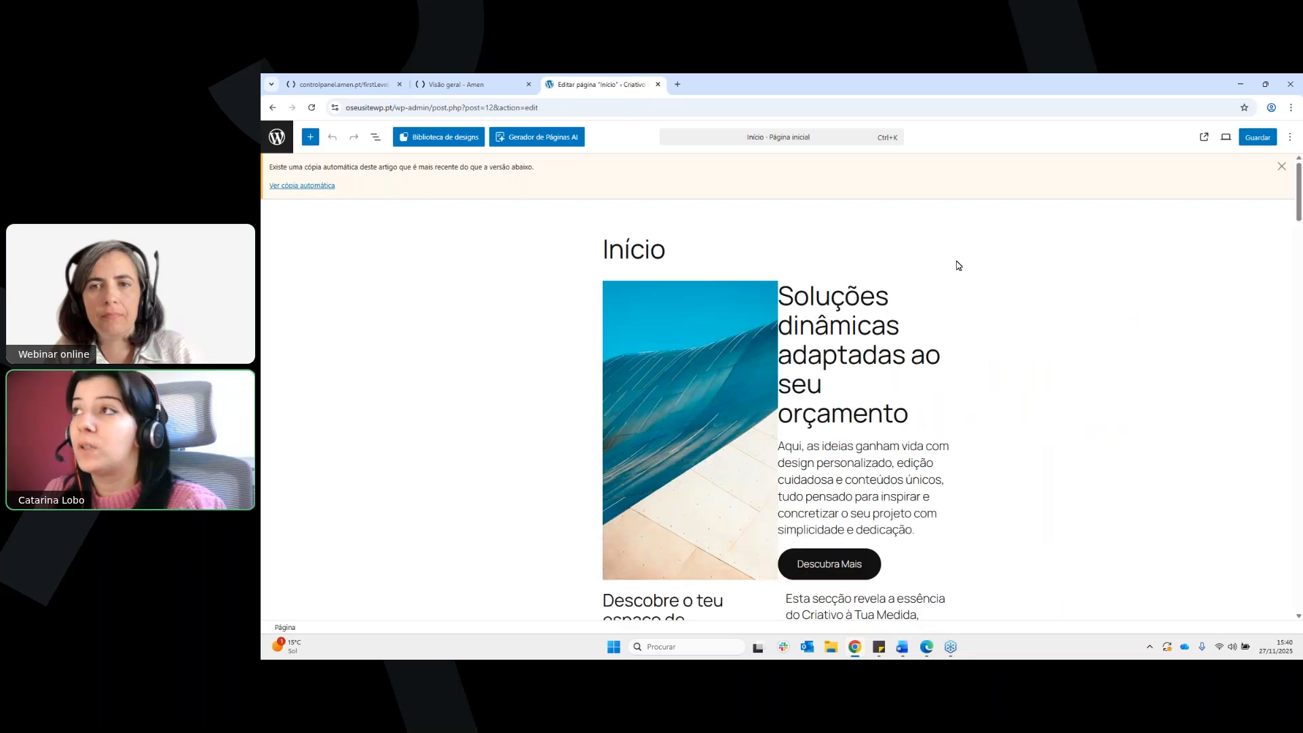
pyautogui.click(1105, 142)
pyautogui.click(1104, 141)
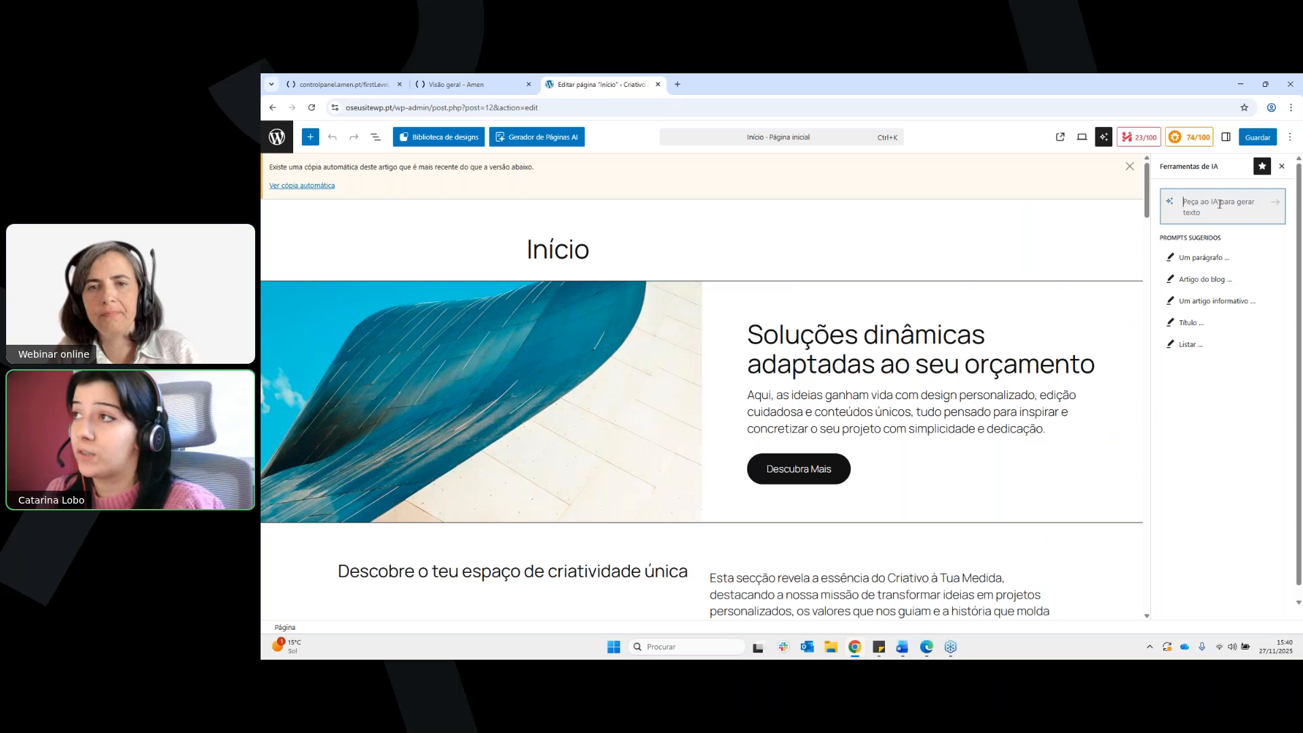
pyautogui.click(1262, 167)
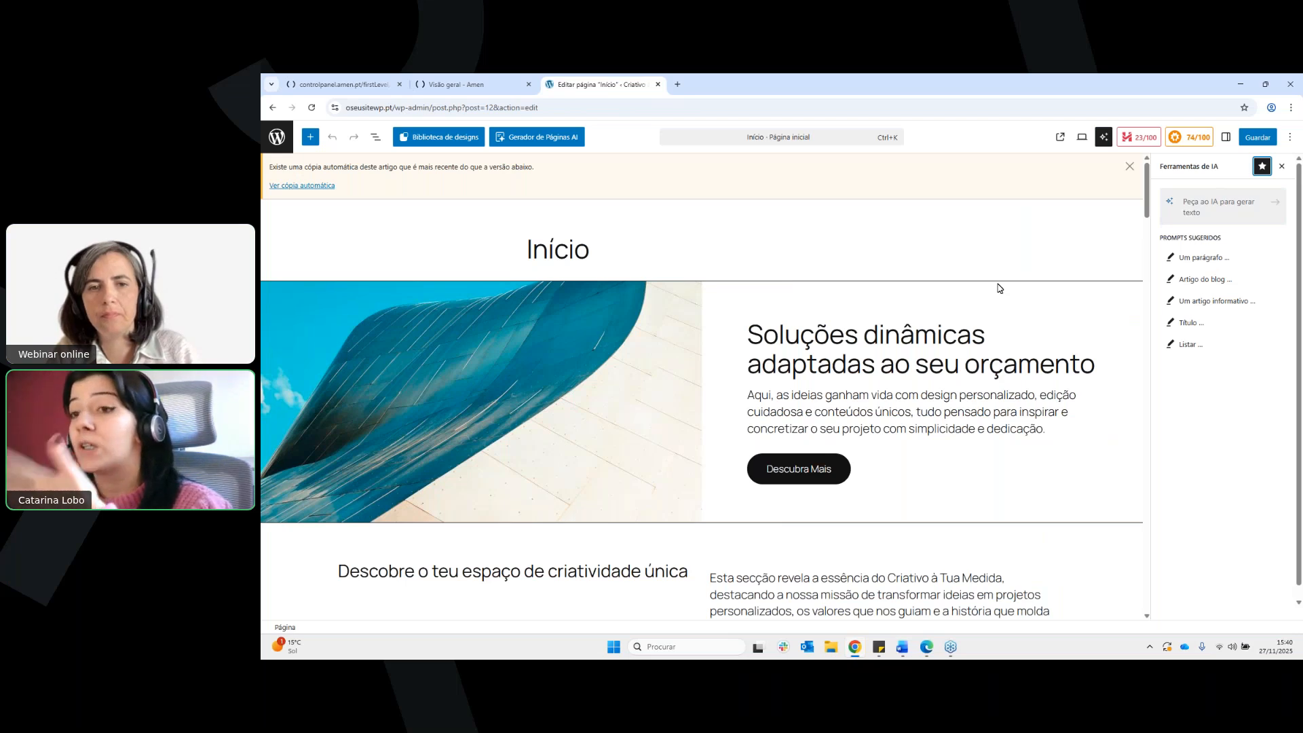
# Look at the hero title, the page title and the available options of the hero text group
pyautogui.click(990, 333)
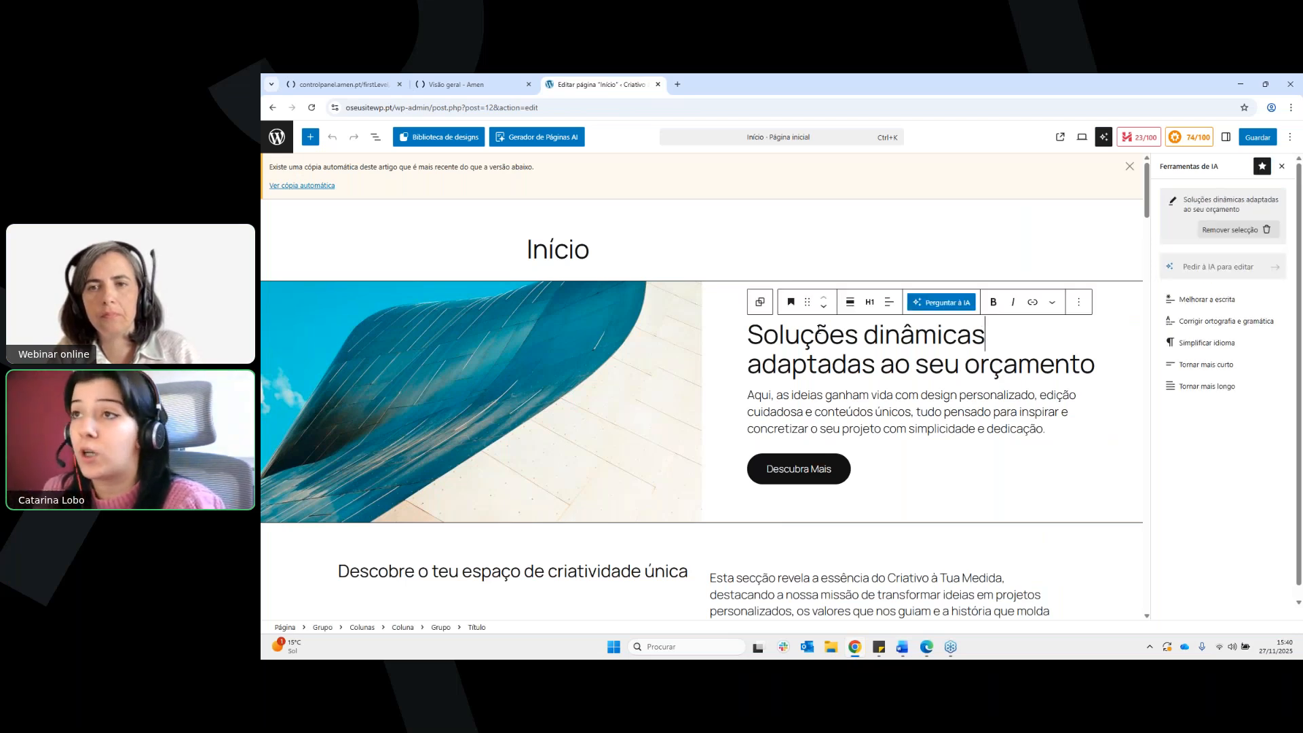
pyautogui.click(765, 256)
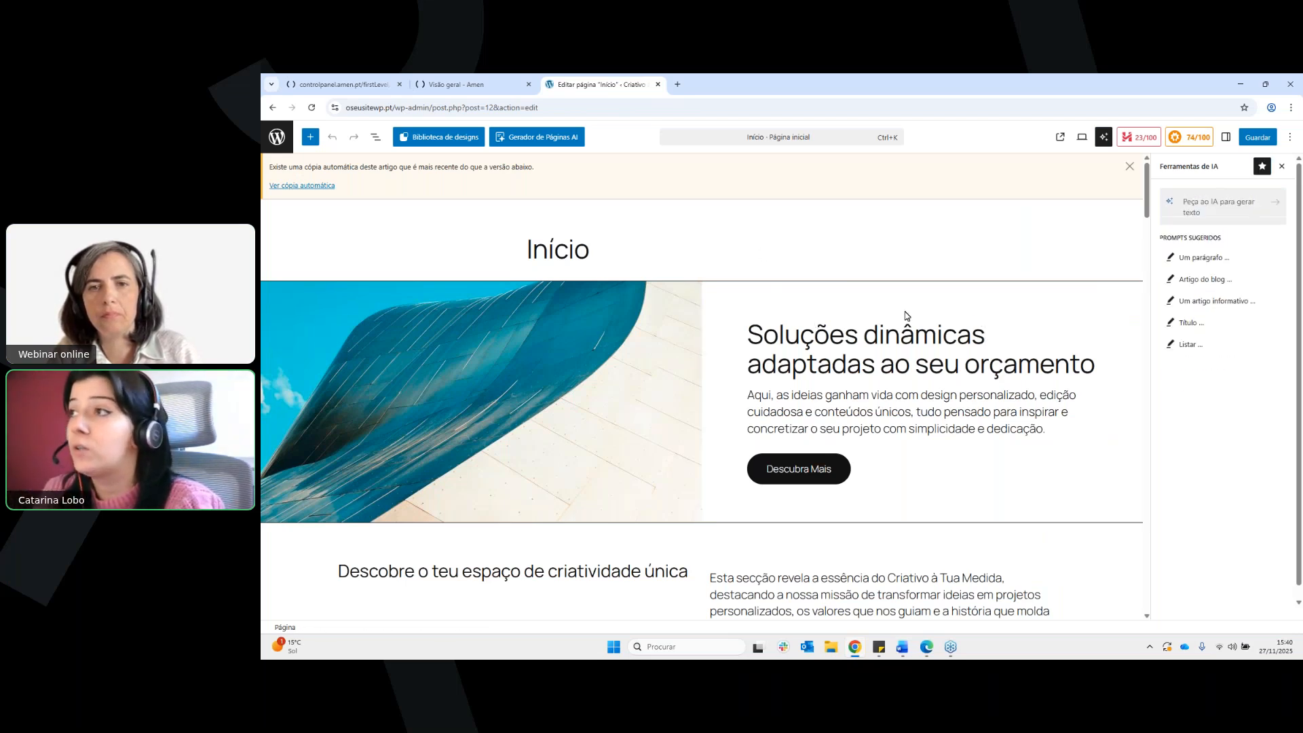
pyautogui.click(963, 309)
pyautogui.click(831, 263)
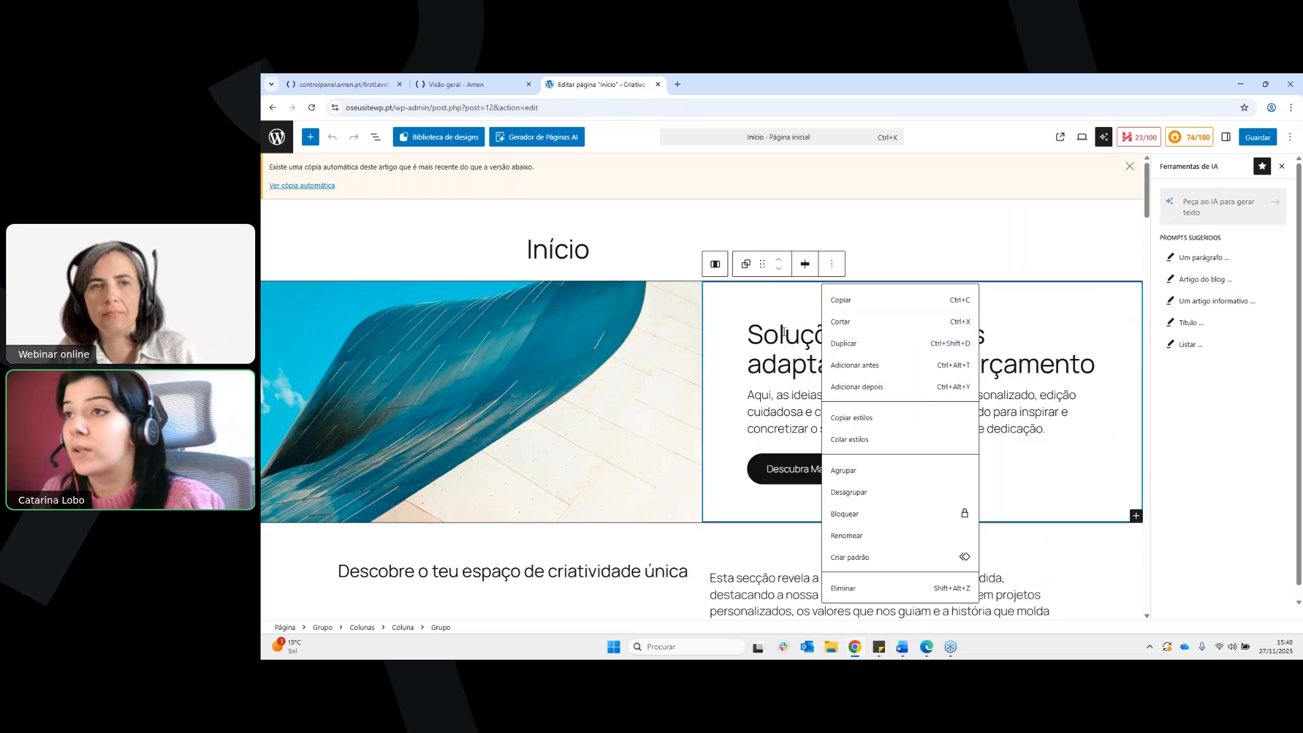
pyautogui.click(763, 331)
pyautogui.click(741, 332)
# Select the whole hero title and examine its block options, heading levels, bold formatting and AI actions
pyautogui.moveTo(749, 333); pyautogui.dragTo(1094, 365)
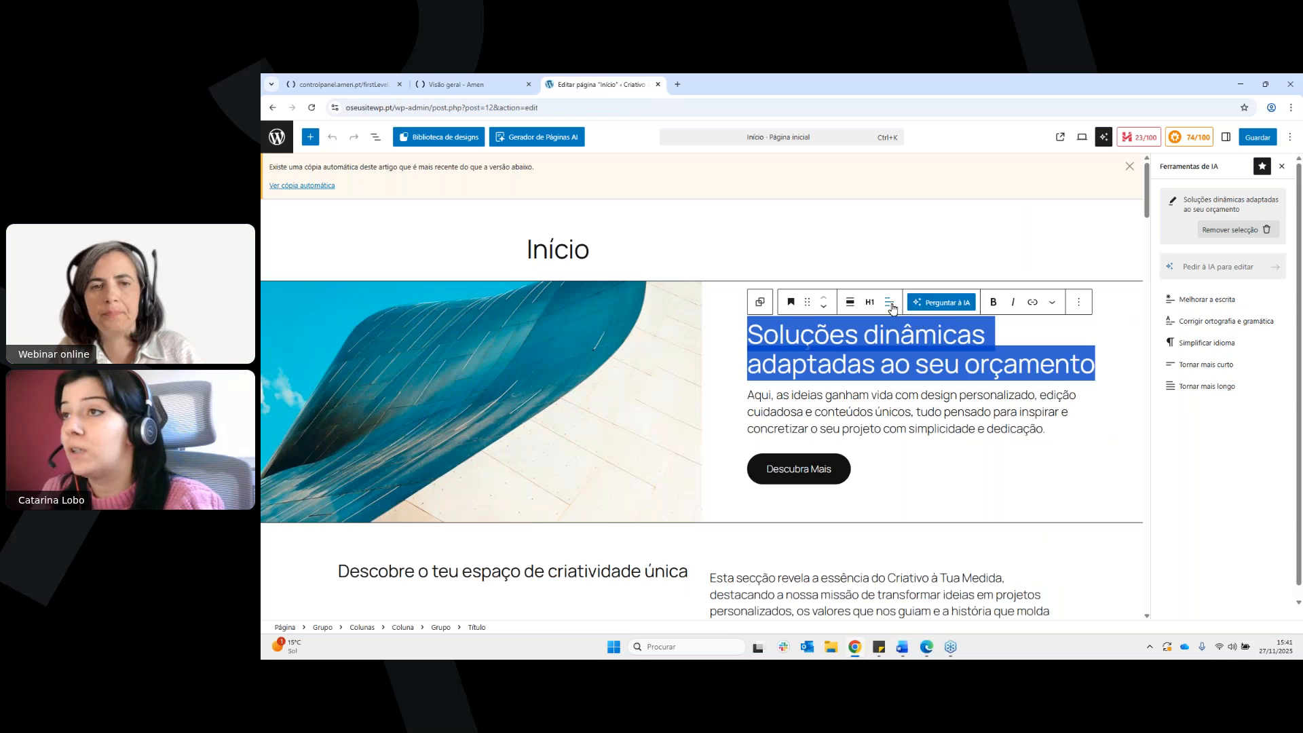
pyautogui.click(1079, 303)
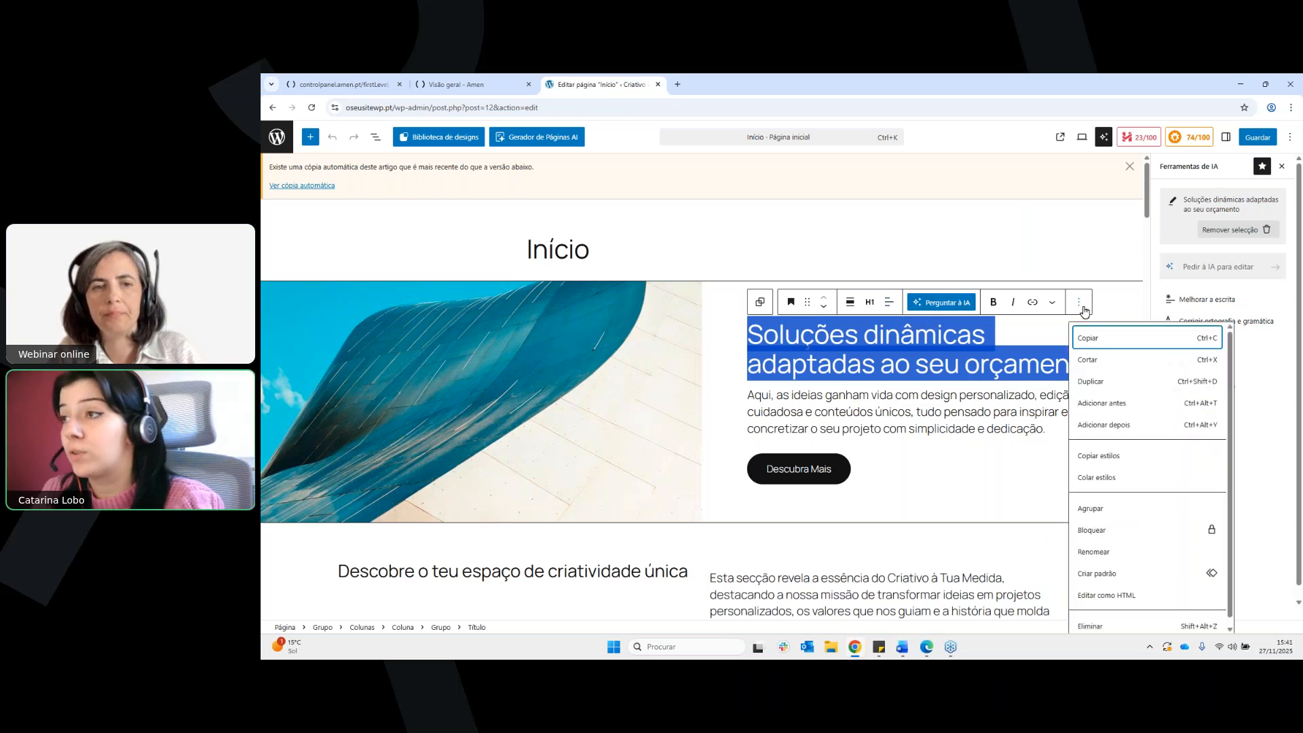
pyautogui.press('Escape')
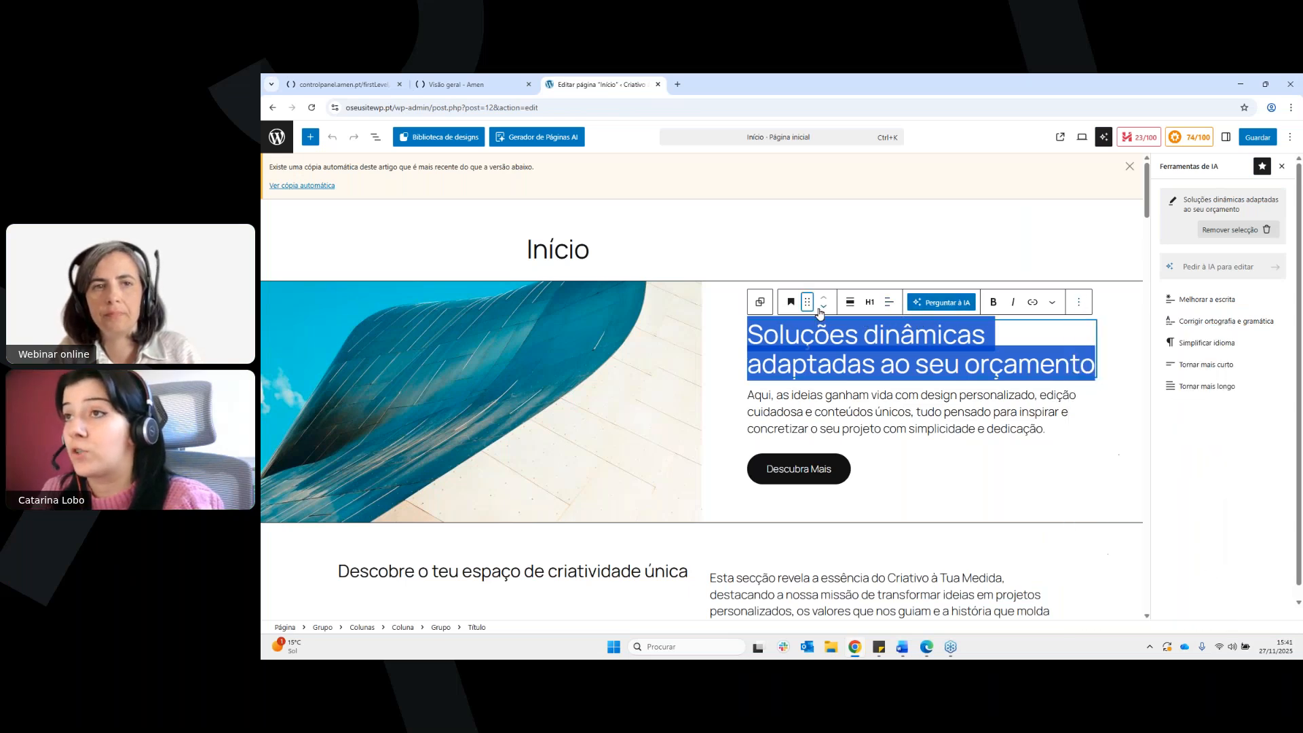
pyautogui.click(868, 304)
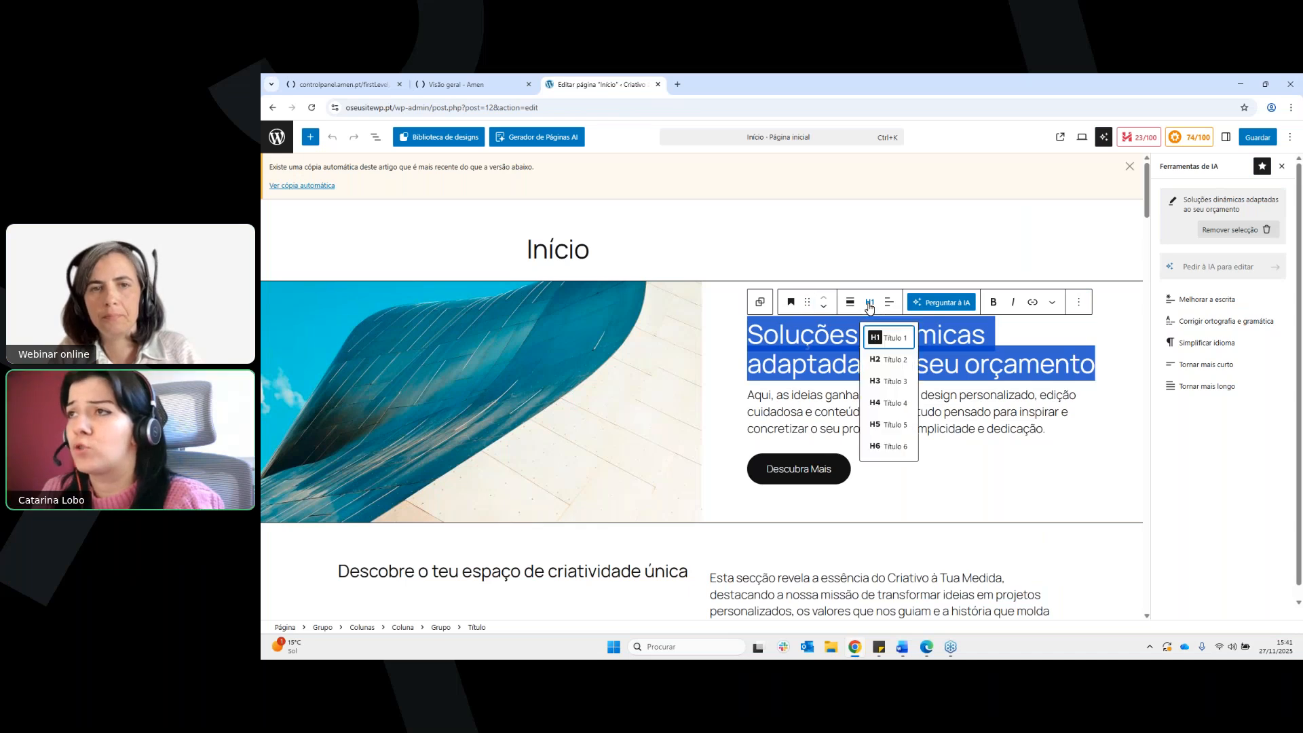
pyautogui.click(994, 304)
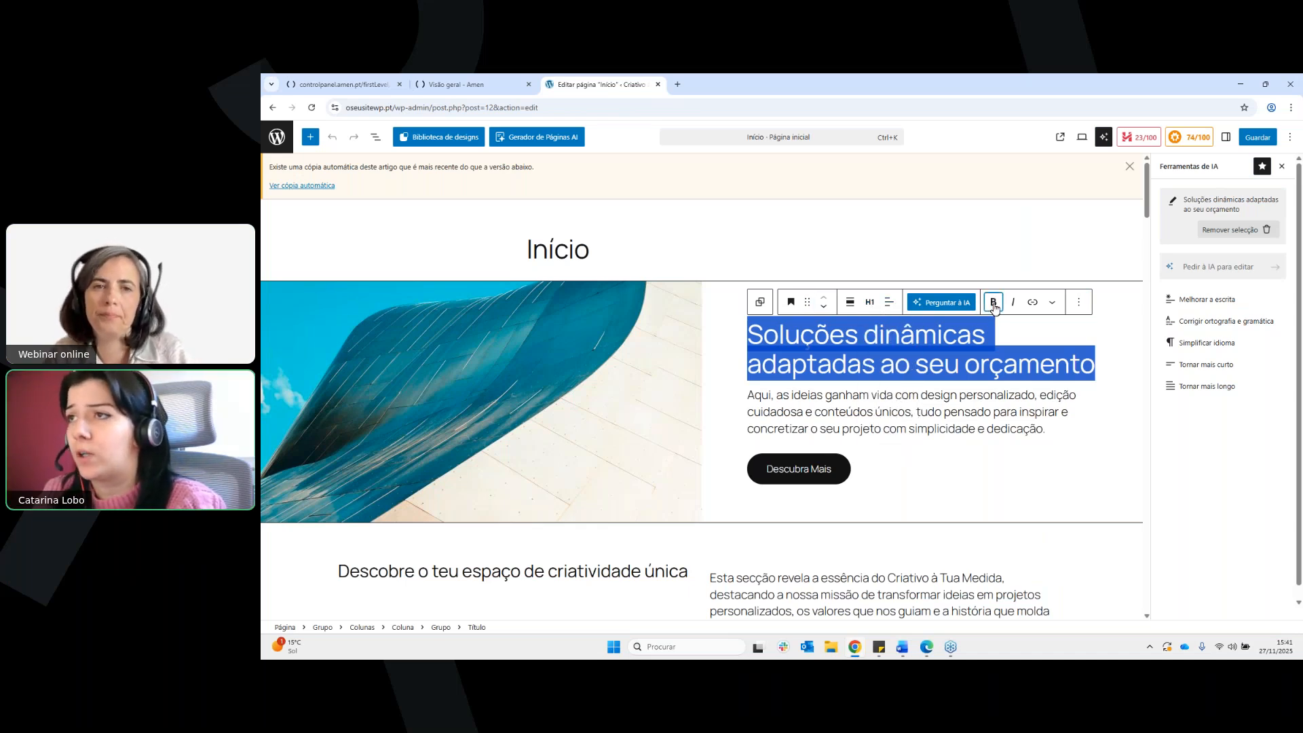
pyautogui.click(995, 306)
pyautogui.click(995, 305)
pyautogui.click(942, 302)
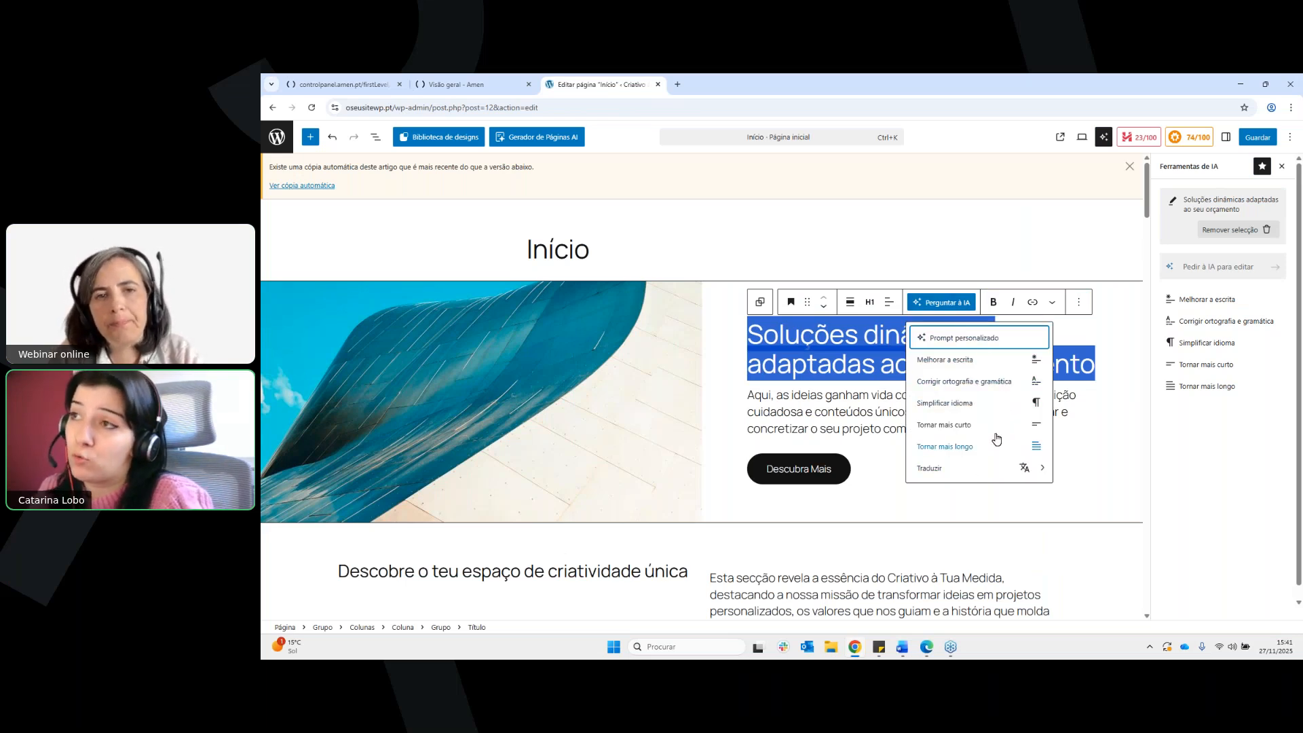
# Ask the AI to "Alterar o título da página para azul escuro" and replace the selected title's text with its answer
pyautogui.click(1219, 272)
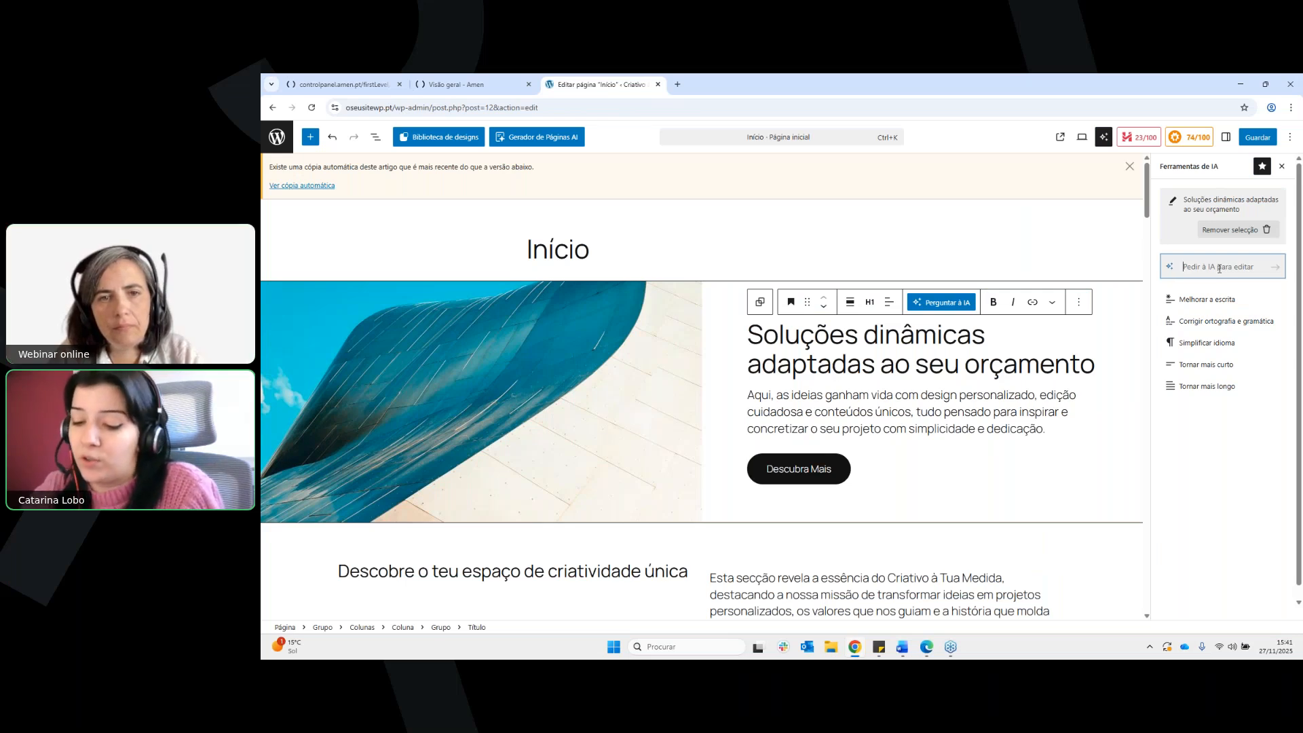
pyautogui.write('Alterar o')
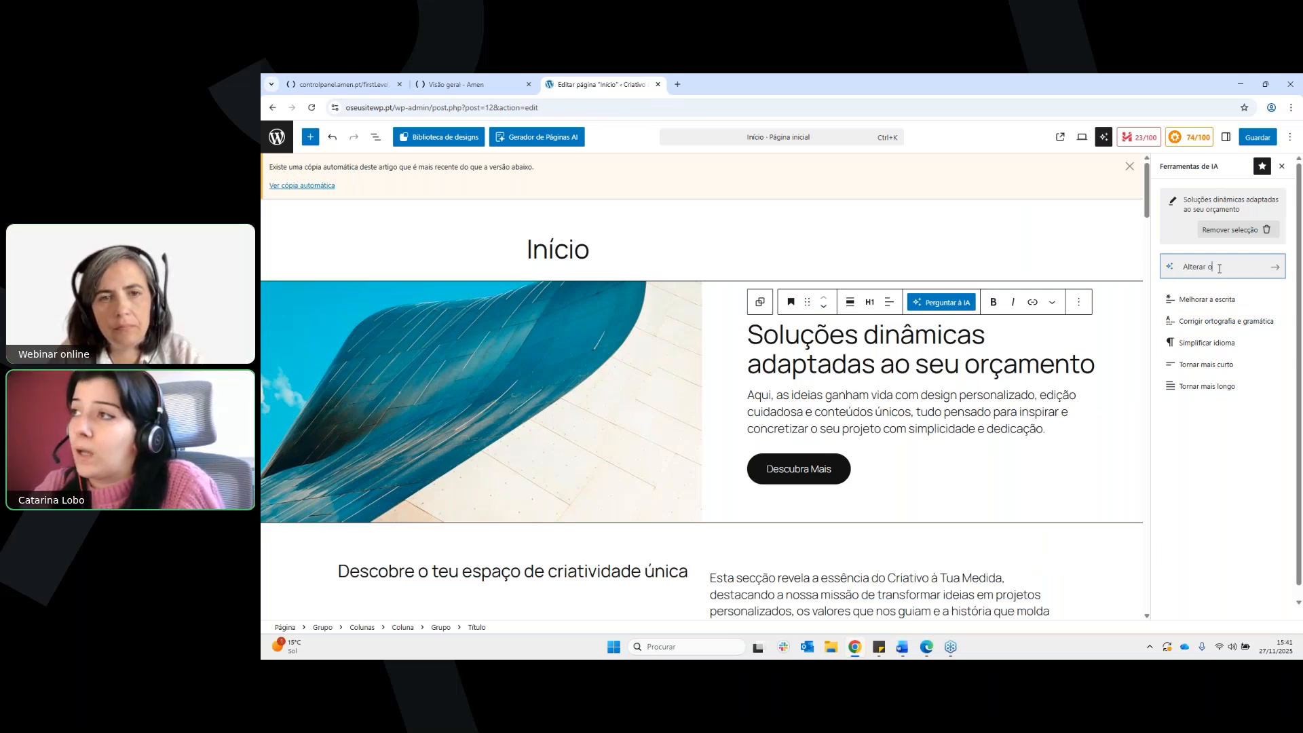
pyautogui.write(' titulo da')
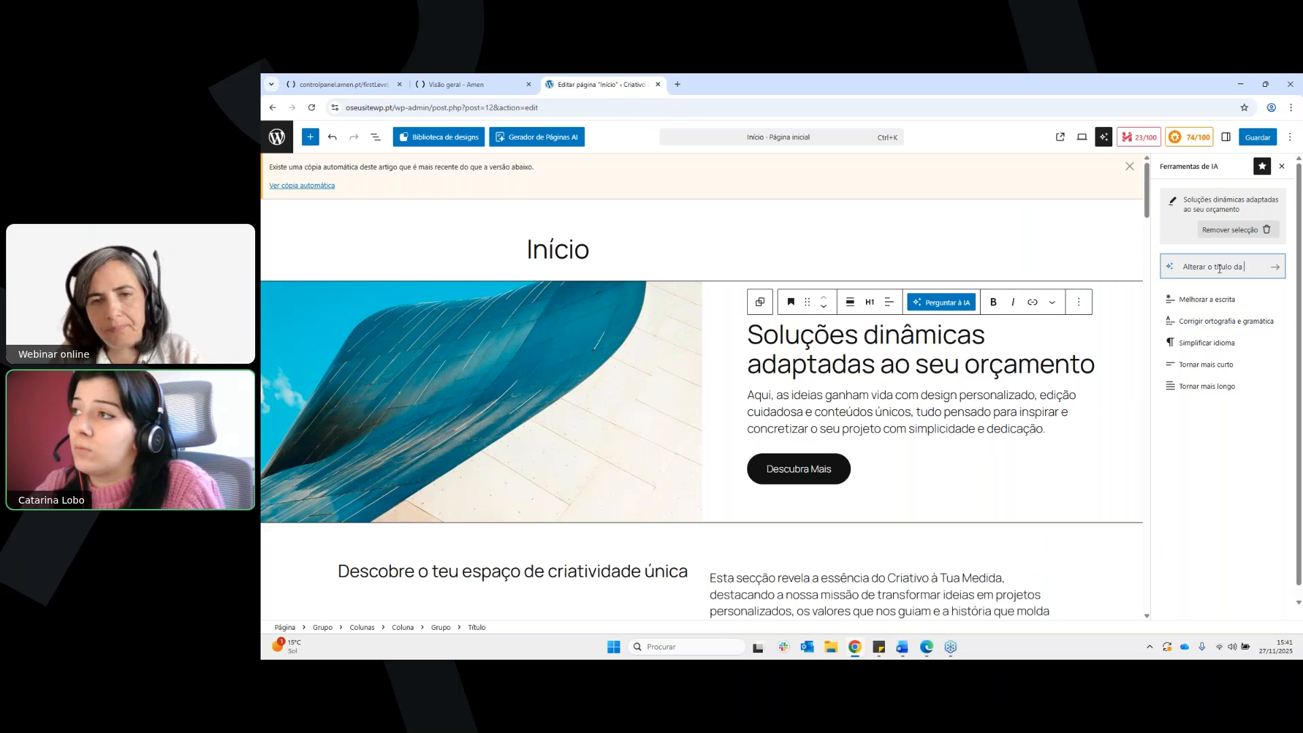
pyautogui.write(' página para')
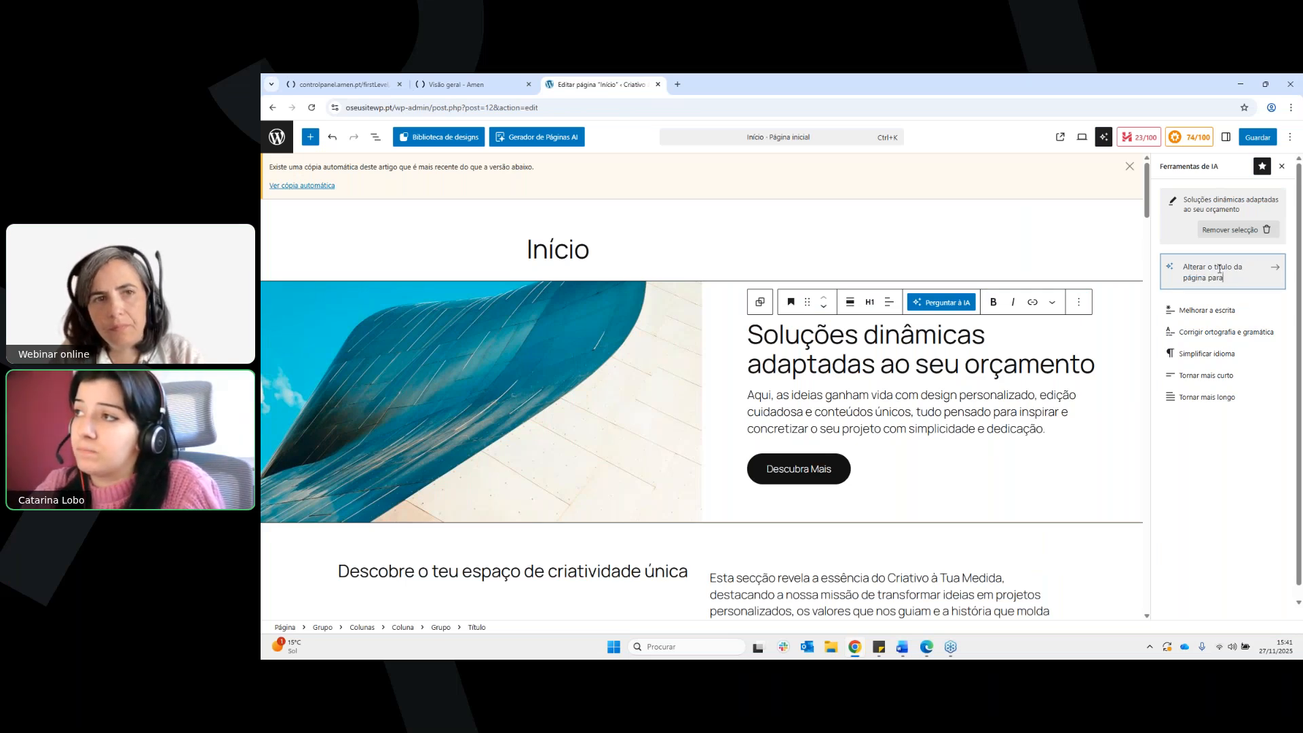
pyautogui.write(' azul escuro')
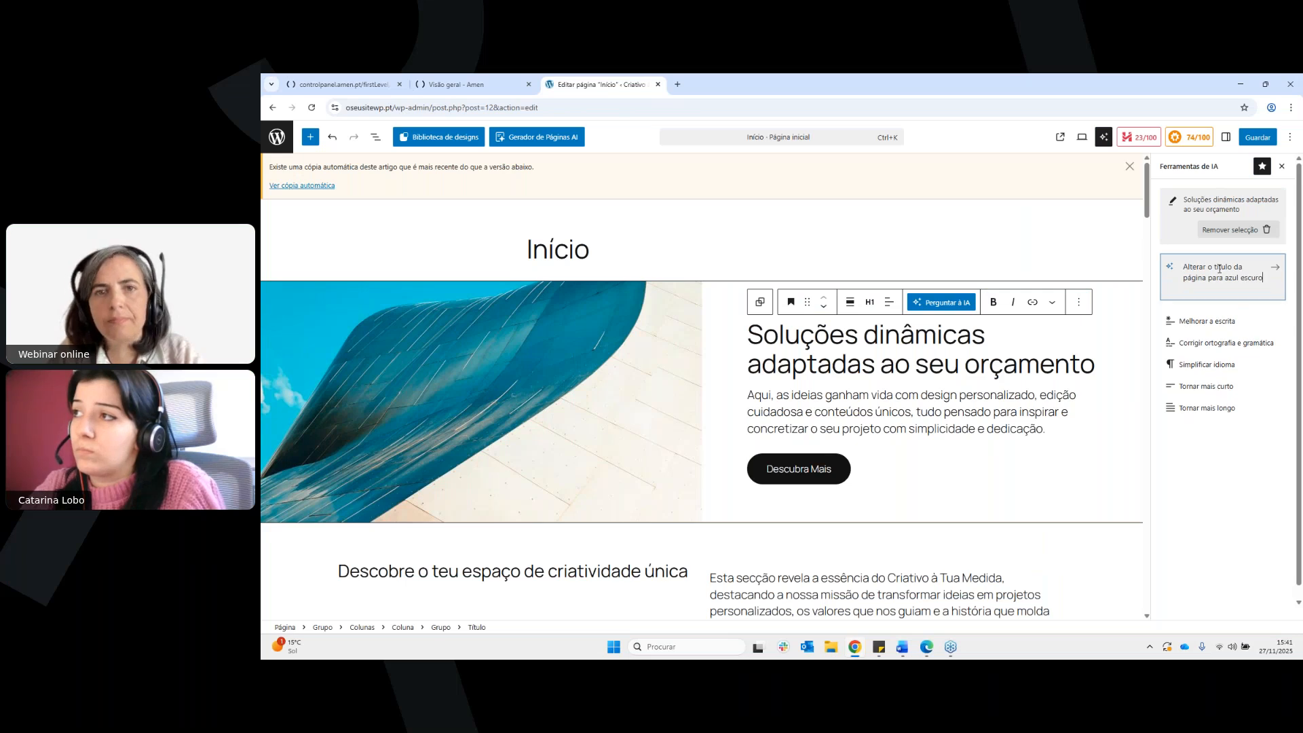
pyautogui.press('Return')
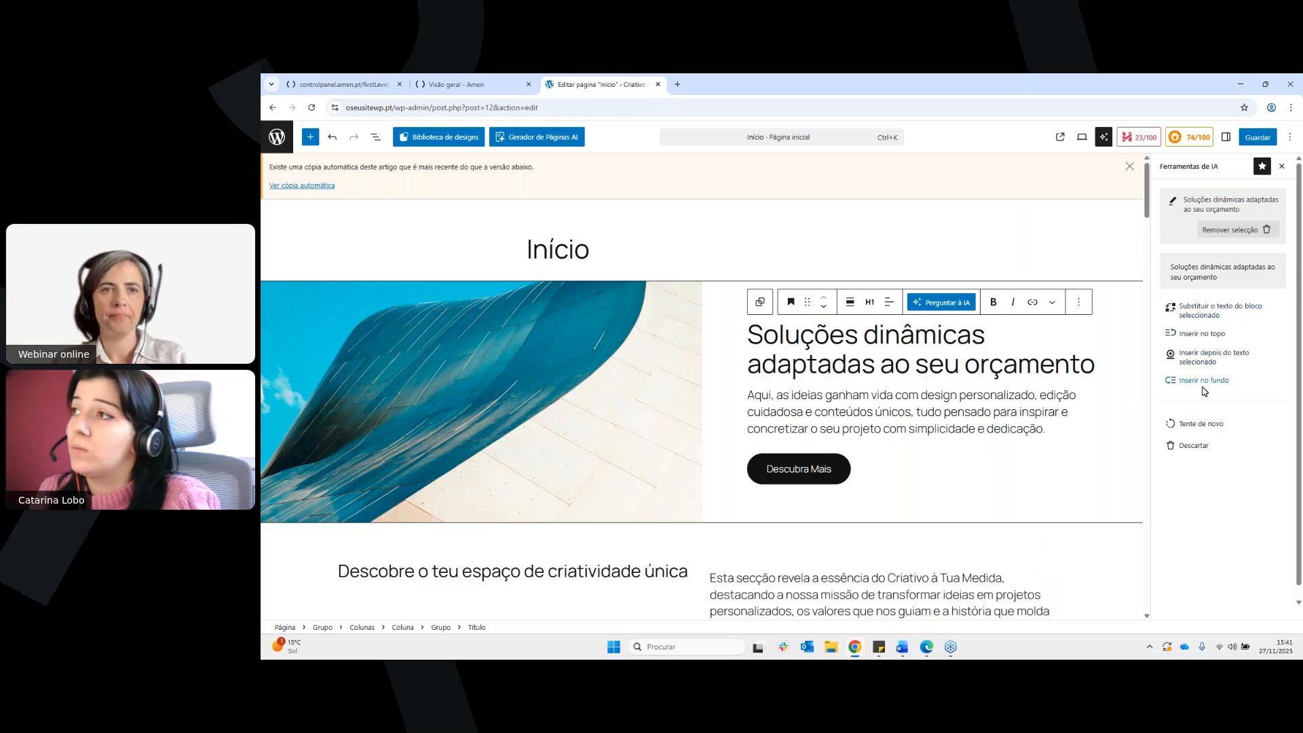
pyautogui.click(1215, 312)
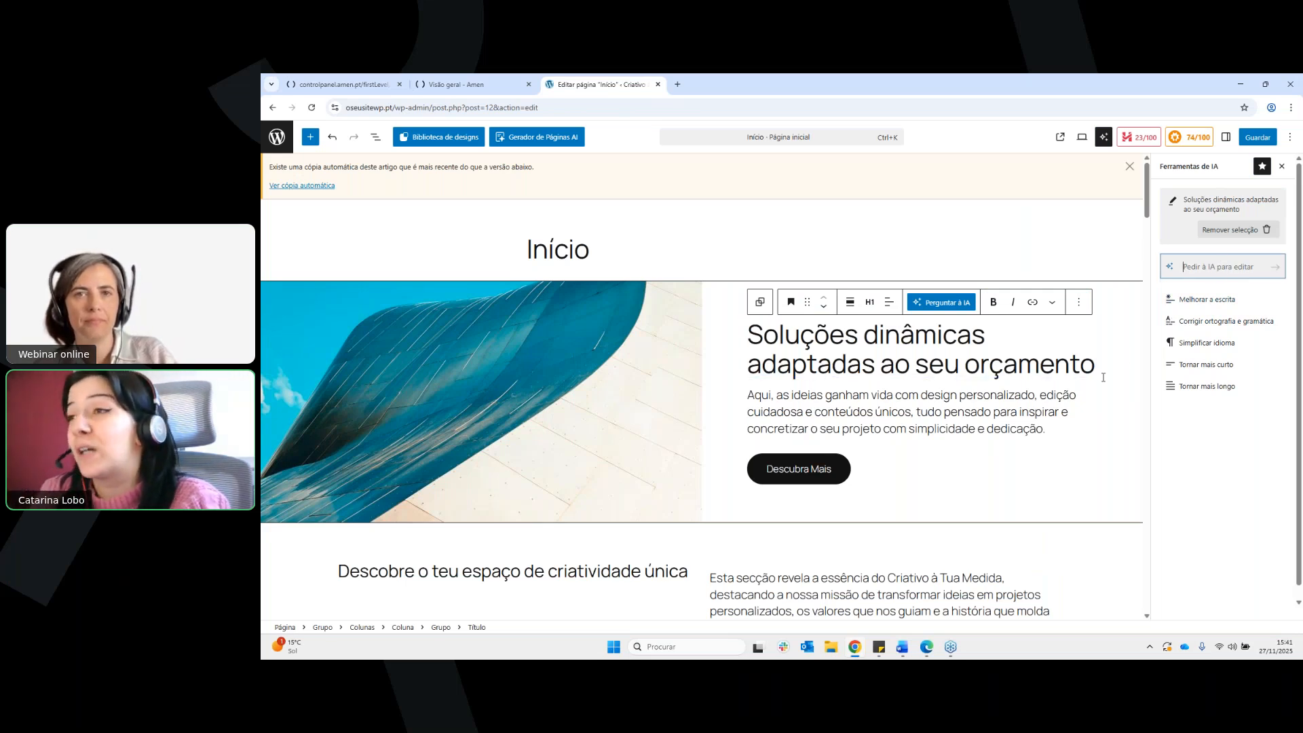
pyautogui.moveTo(1094, 372); pyautogui.dragTo(748, 333)
pyautogui.click(957, 361)
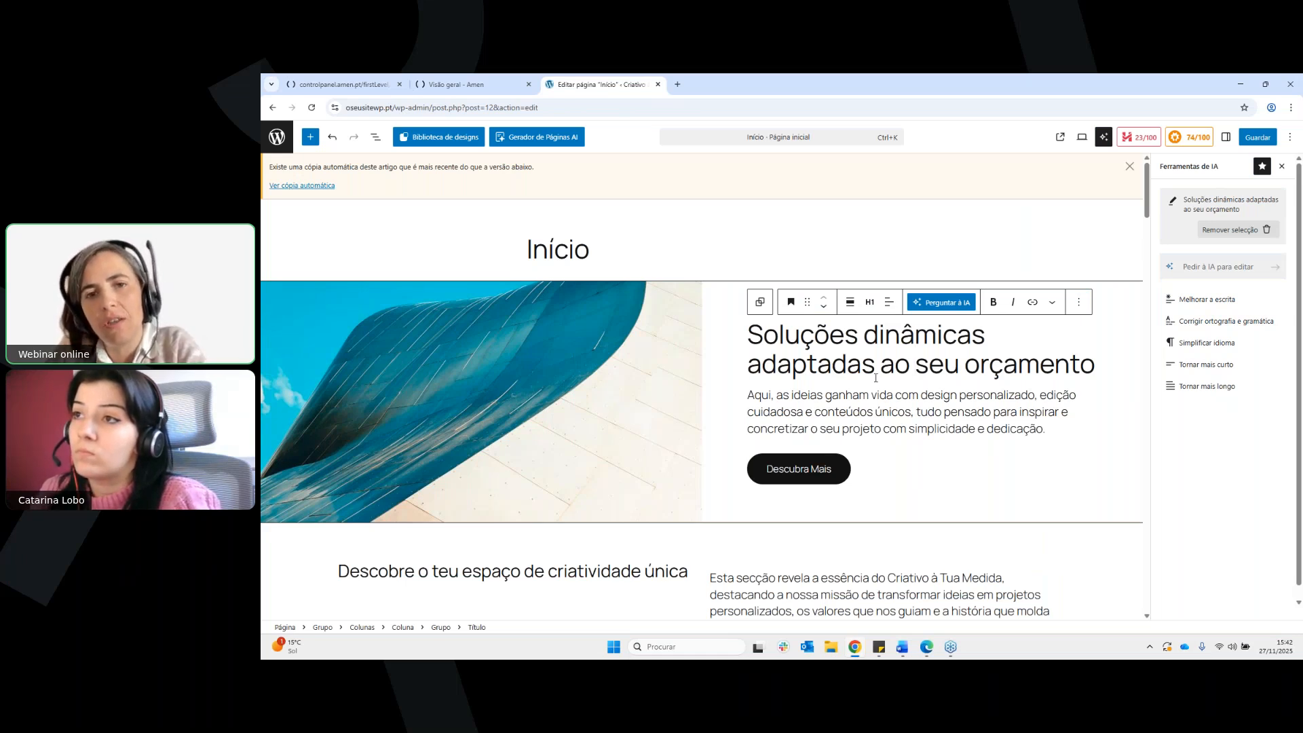
pyautogui.press('Up')
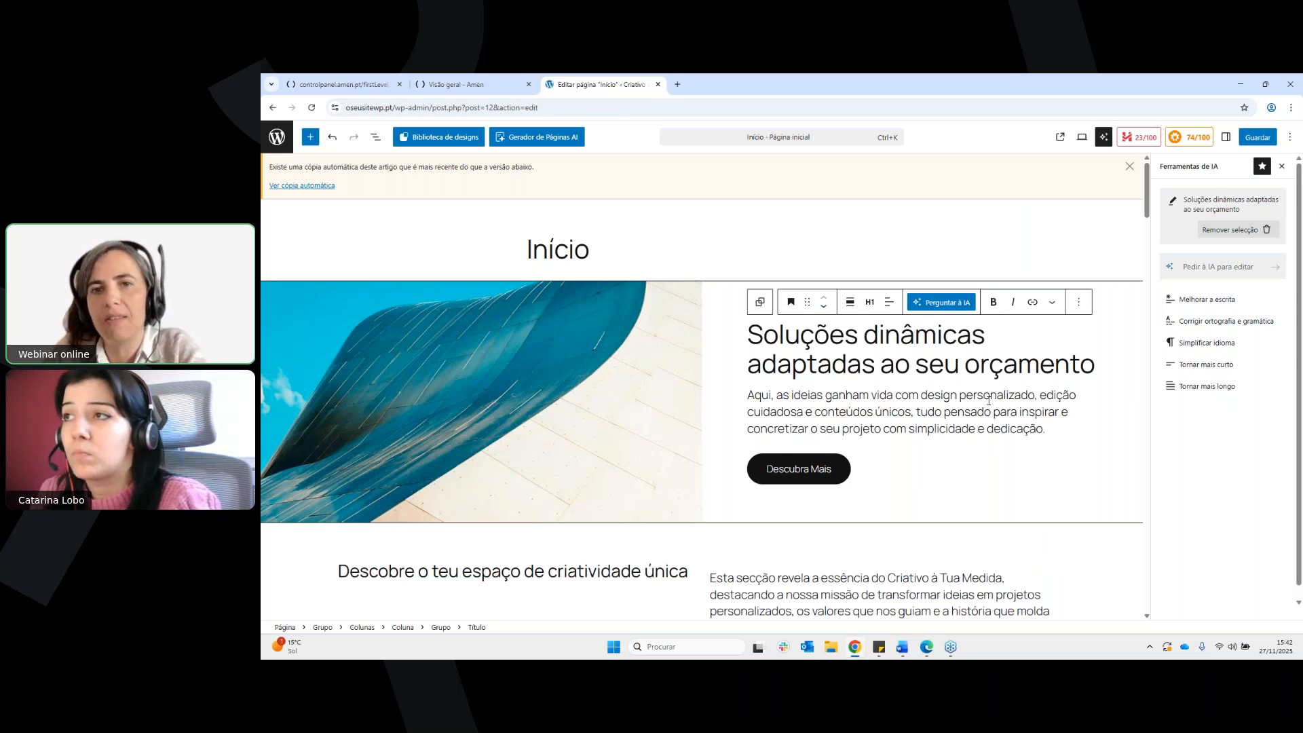
pyautogui.click(1007, 402)
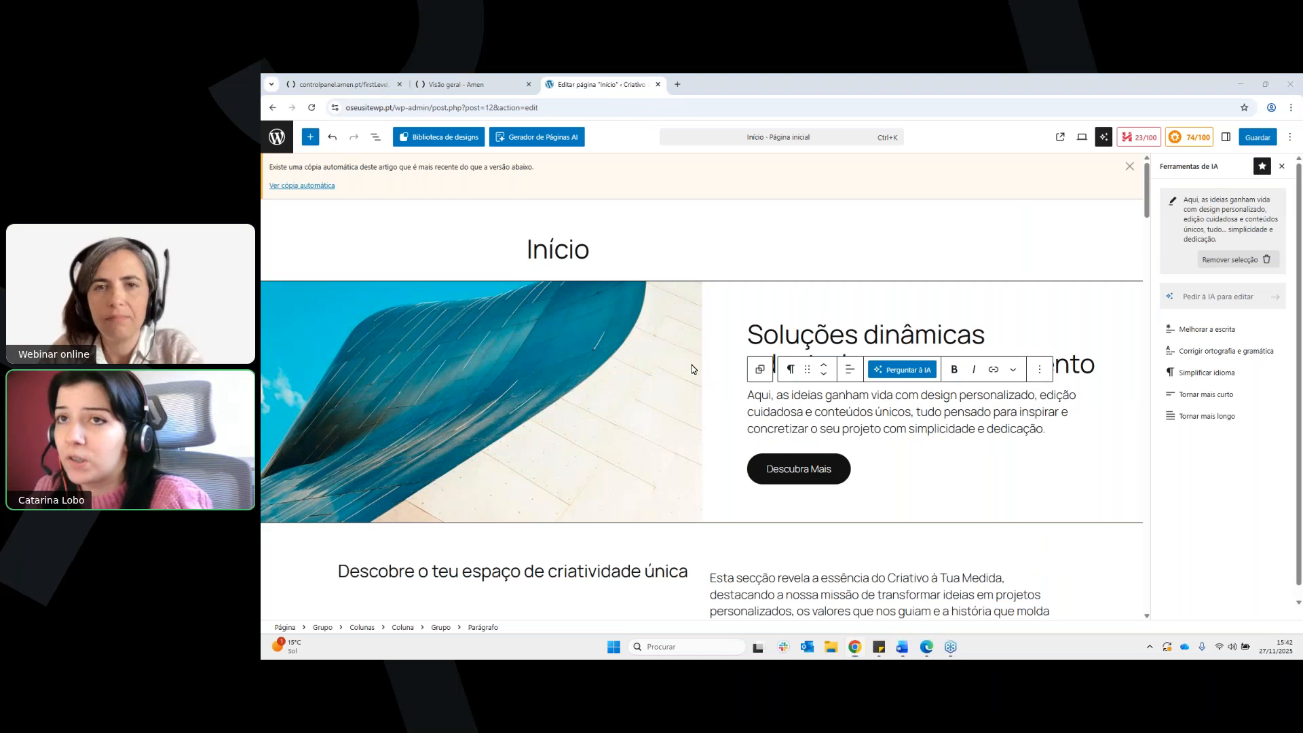
pyautogui.click(1051, 304)
# Follow the link of the Saber Mais button in the Transforma Ideias em Projetos Únicos section to check its destination
pyautogui.scroll(-1, 950, 360)
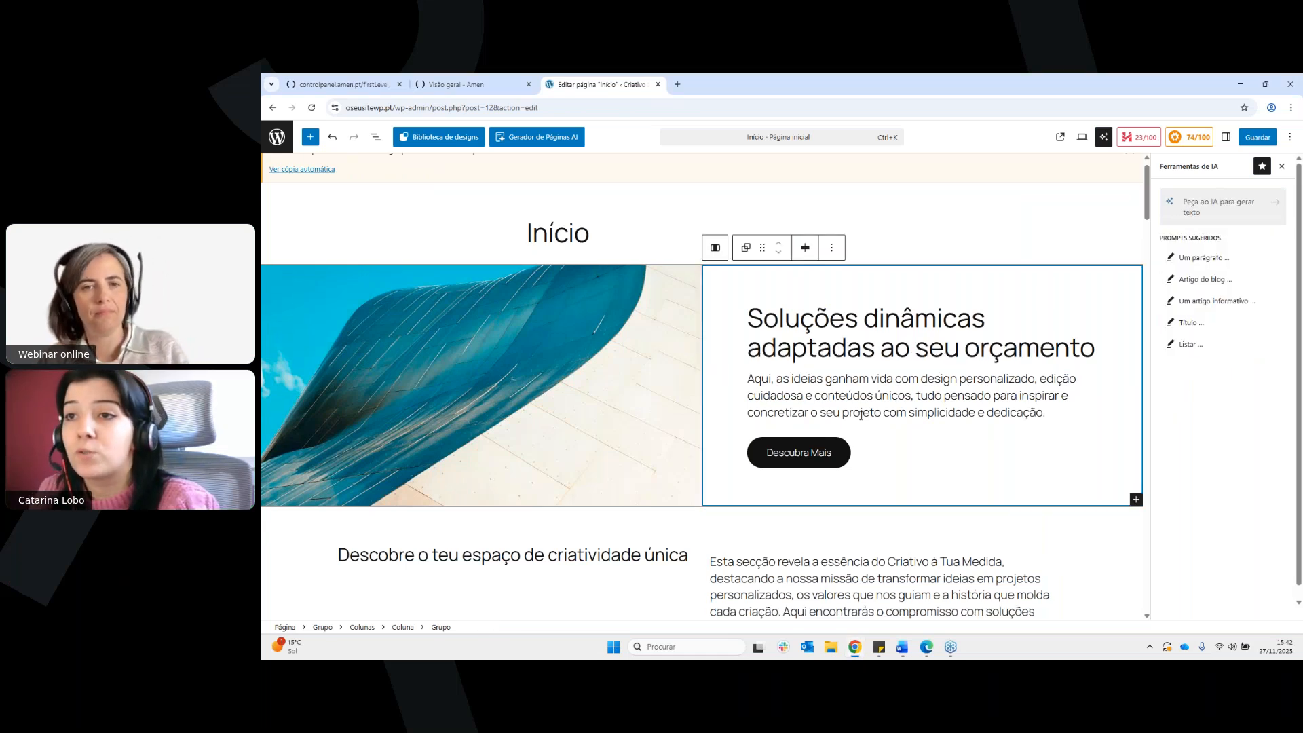
pyautogui.scroll(-4, 882, 415)
pyautogui.scroll(-3, 906, 415)
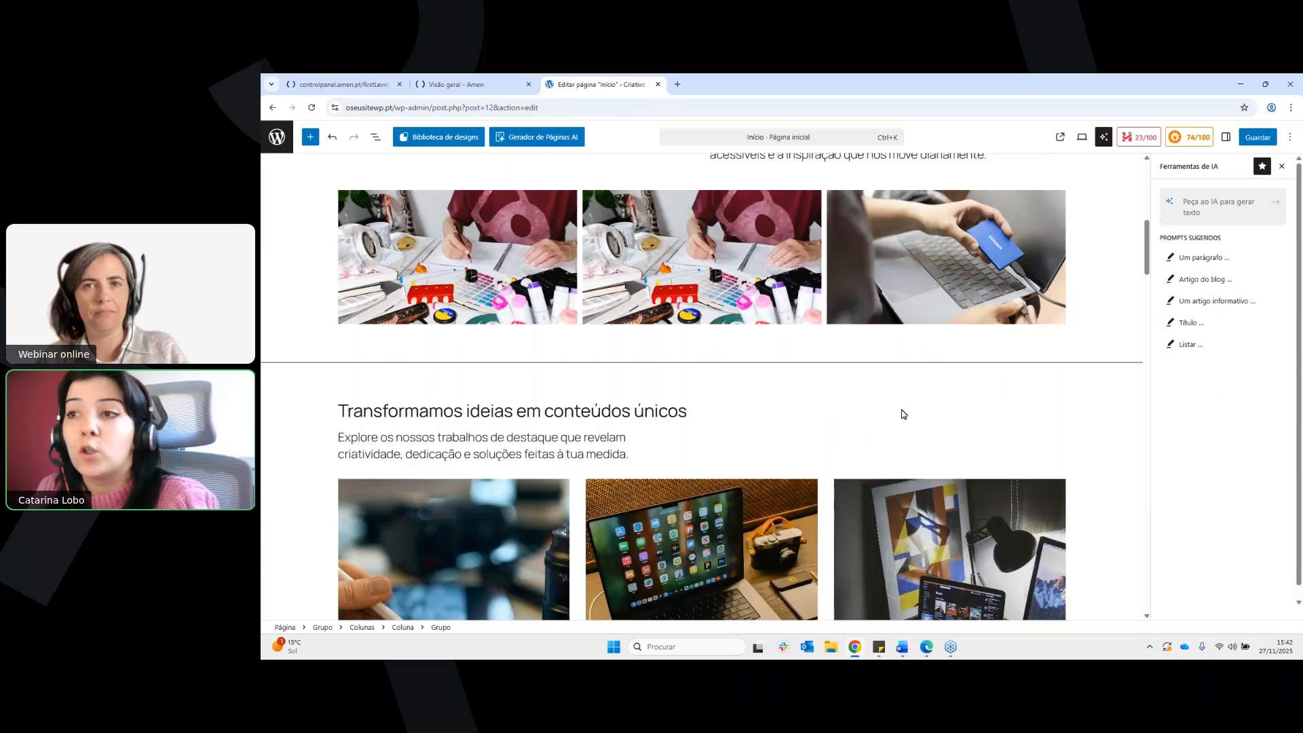
pyautogui.scroll(-16, 904, 414)
pyautogui.scroll(-15, 902, 414)
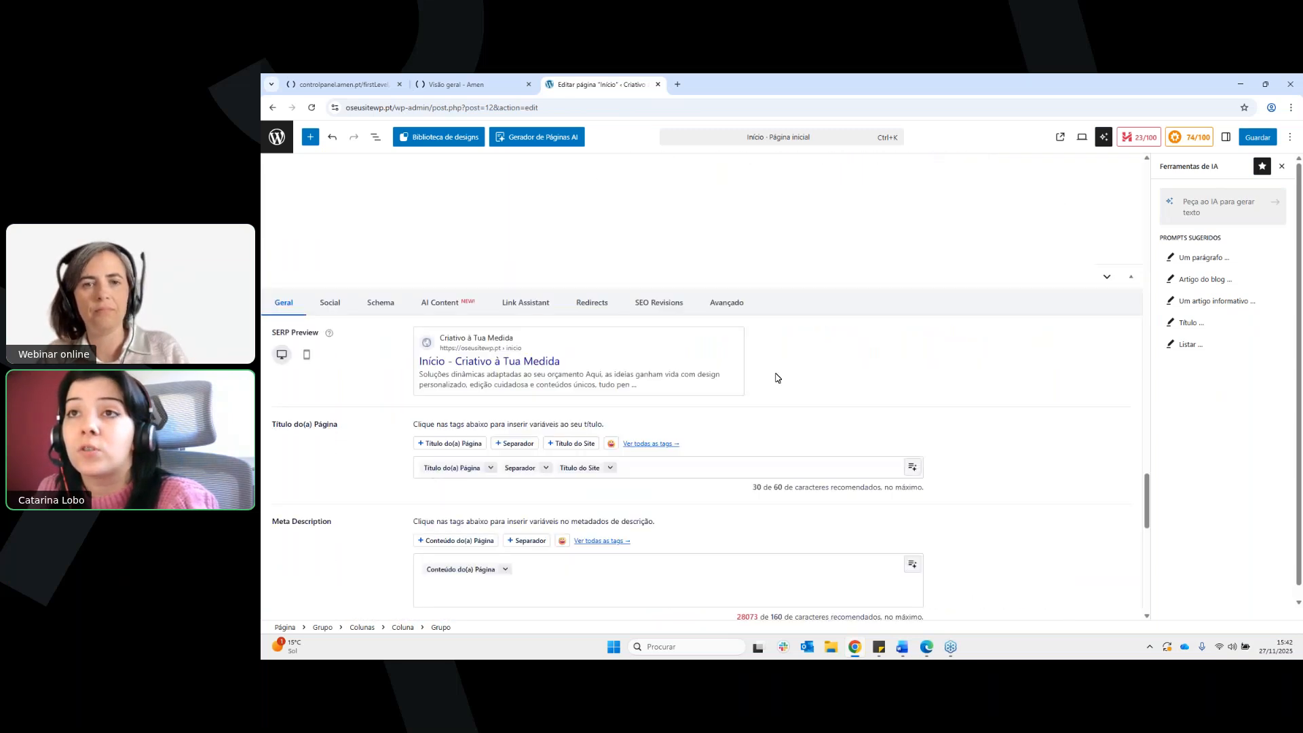
pyautogui.scroll(5, 767, 406)
pyautogui.scroll(3, 767, 407)
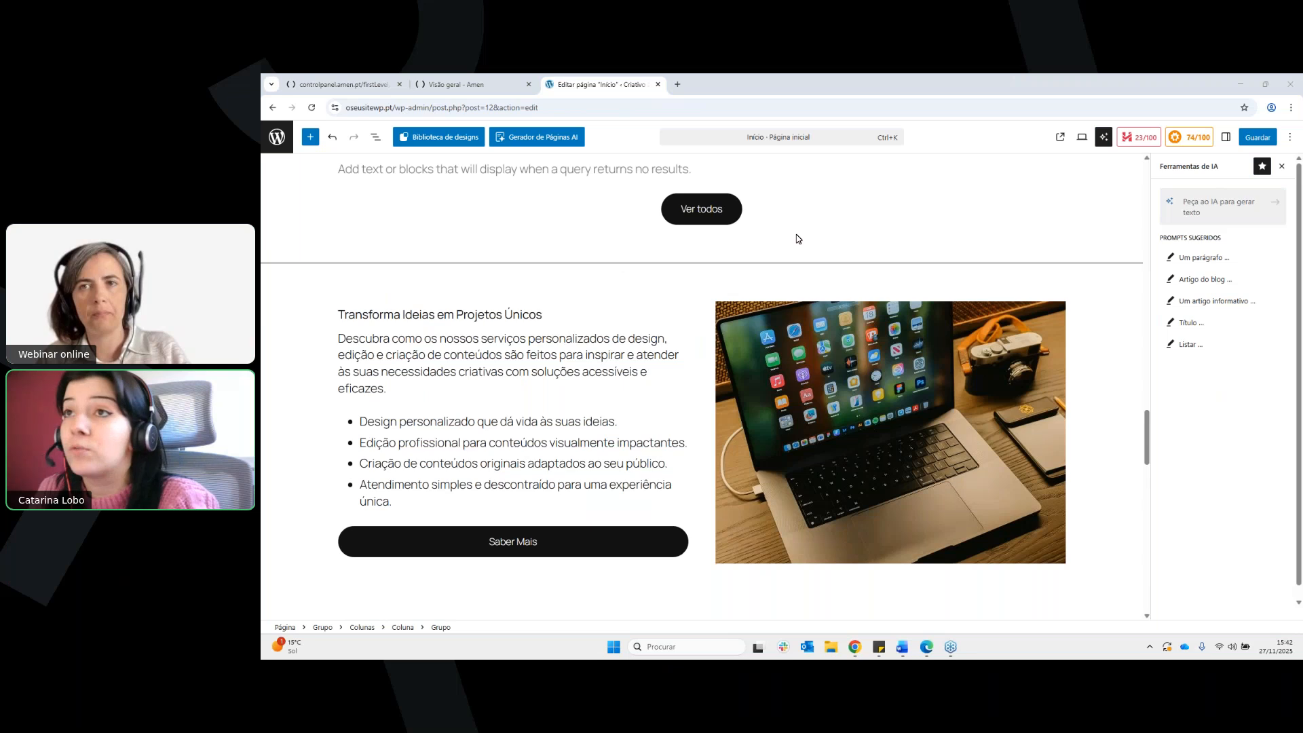
pyautogui.click(787, 257)
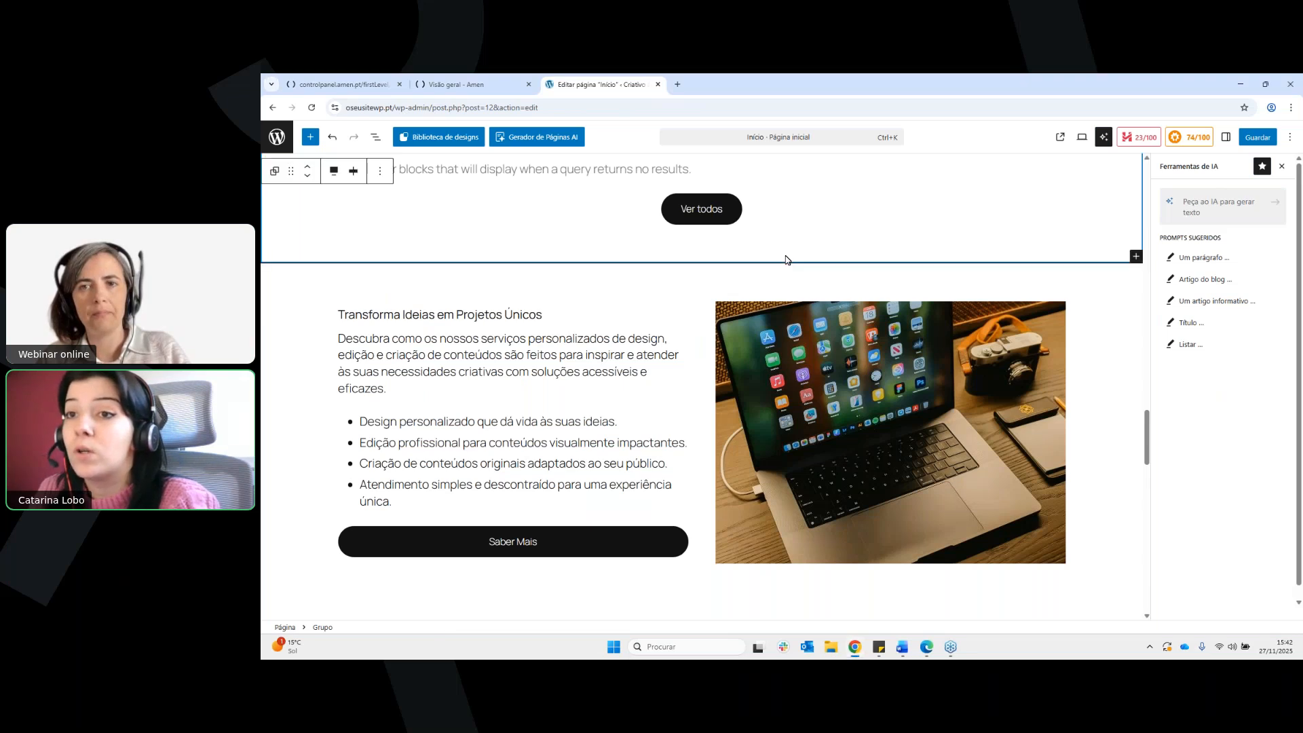
pyautogui.click(546, 543)
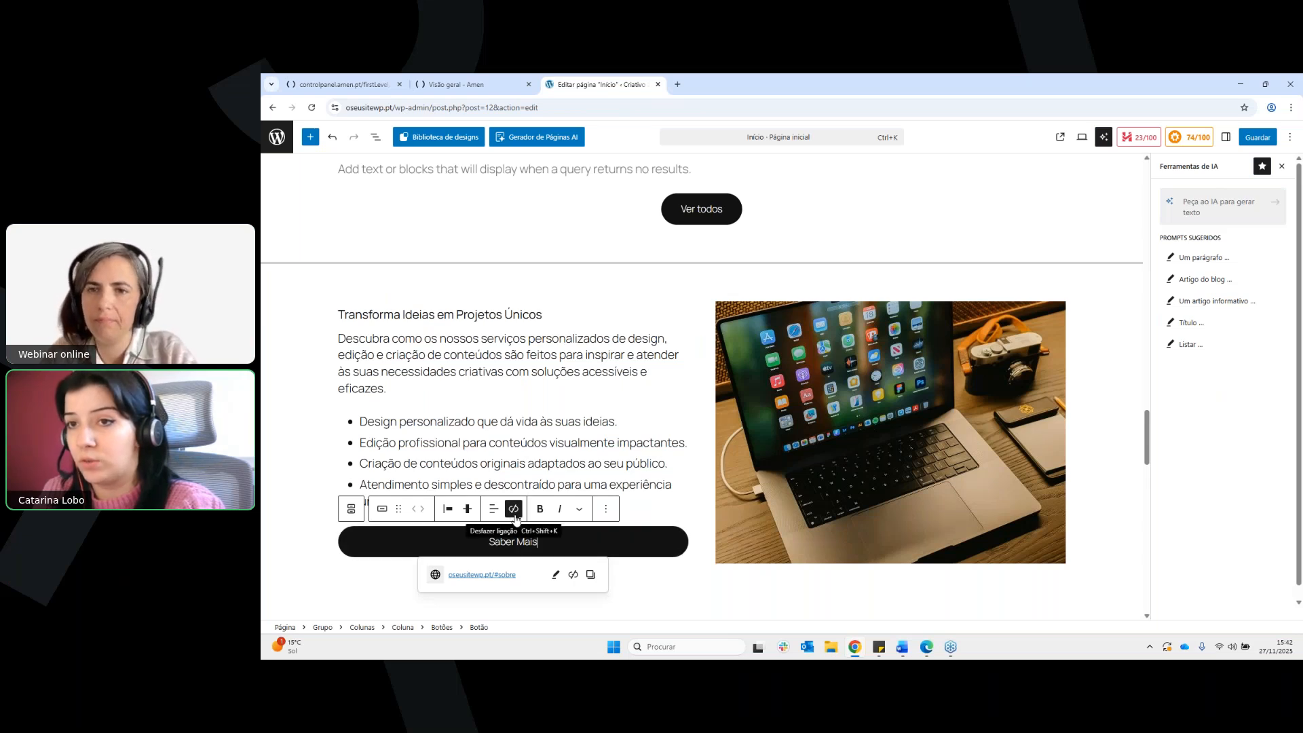
pyautogui.moveTo(517, 577)
pyautogui.mouseDown()
pyautogui.moveTo(451, 576)
pyautogui.moveTo(527, 578)
pyautogui.moveTo(495, 578)
pyautogui.mouseUp()
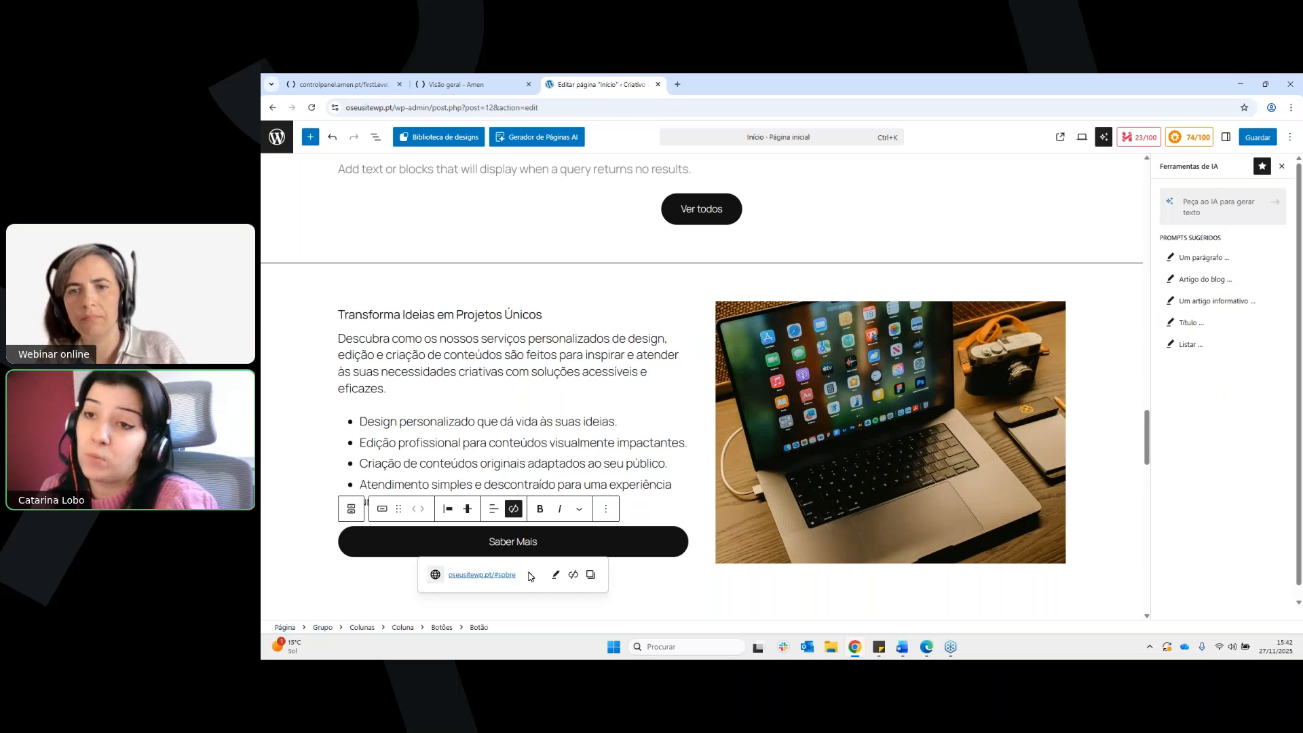
pyautogui.click(501, 577)
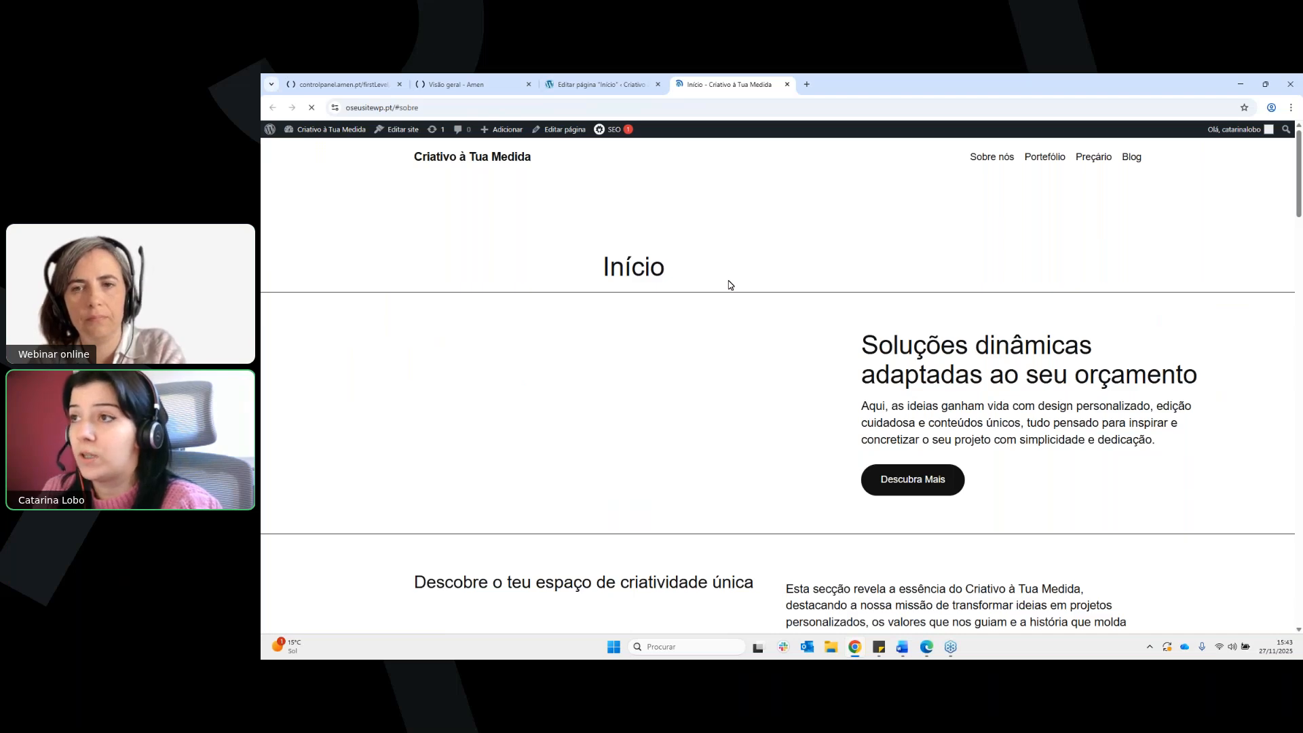
pyautogui.scroll(6, 833, 409)
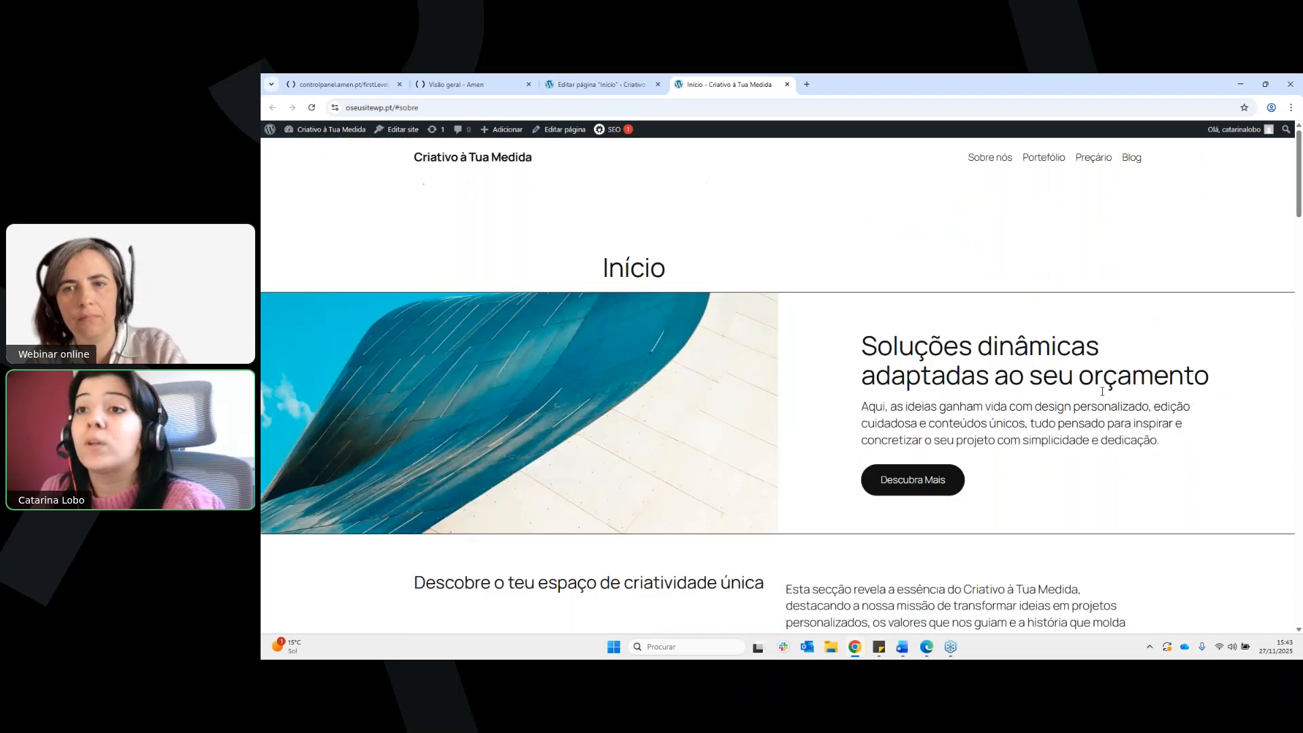
# Return to the page editor and enter exemplo.com/teste as link address for the list item "Design personalizado que dá vida às suas ideias"
pyautogui.click(602, 85)
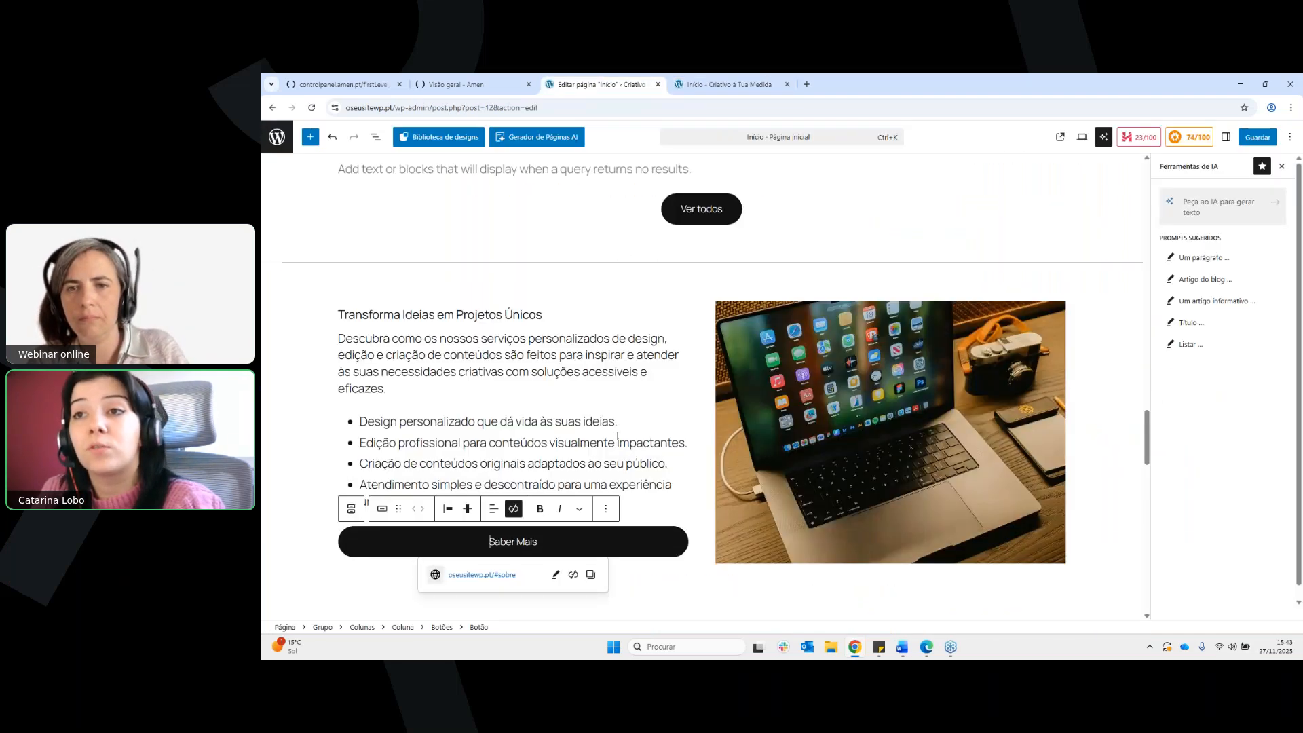
pyautogui.click(612, 429)
pyautogui.moveTo(616, 422); pyautogui.dragTo(360, 423)
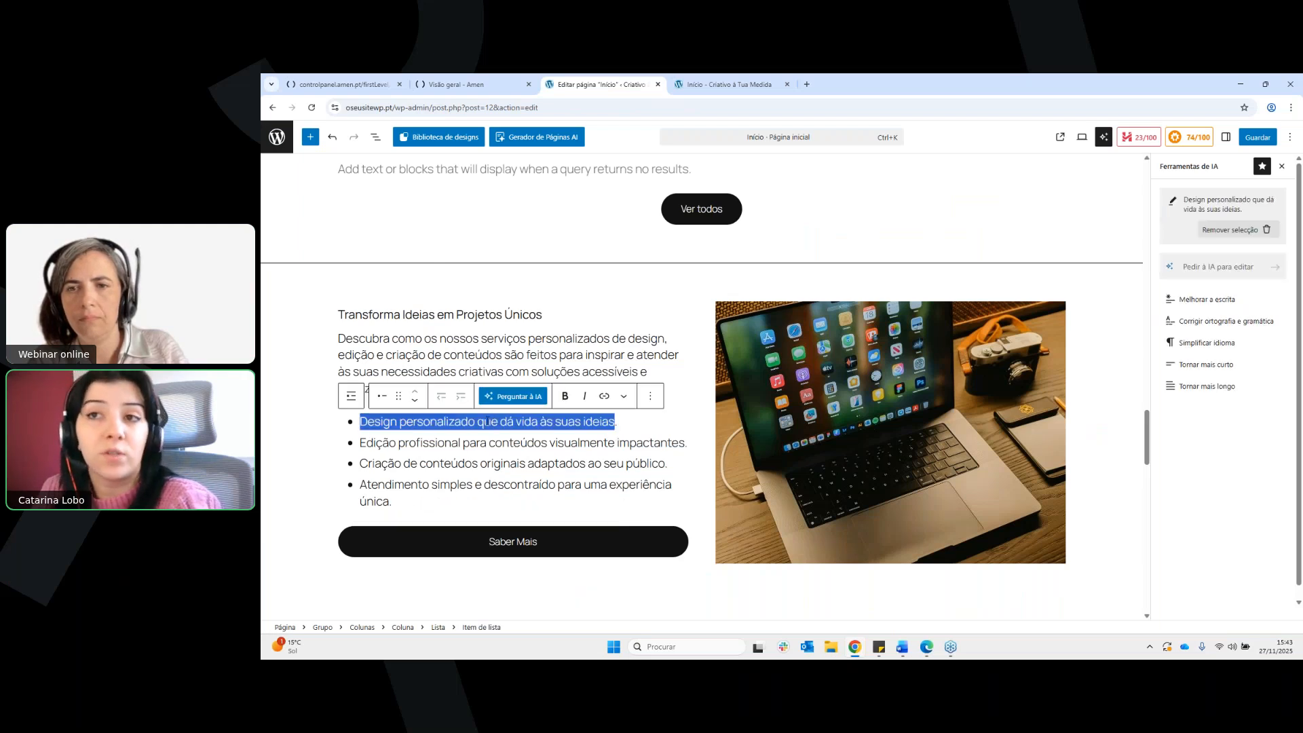
pyautogui.click(605, 397)
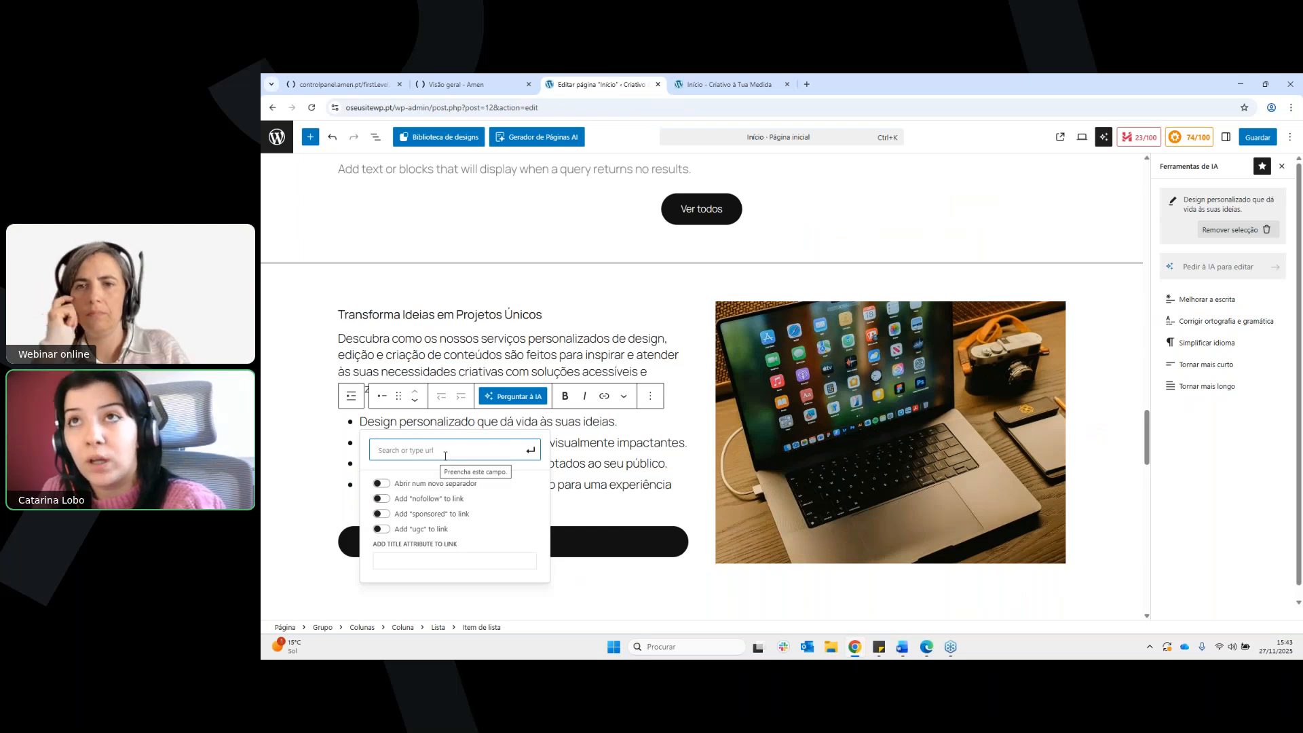
pyautogui.write('exempl')
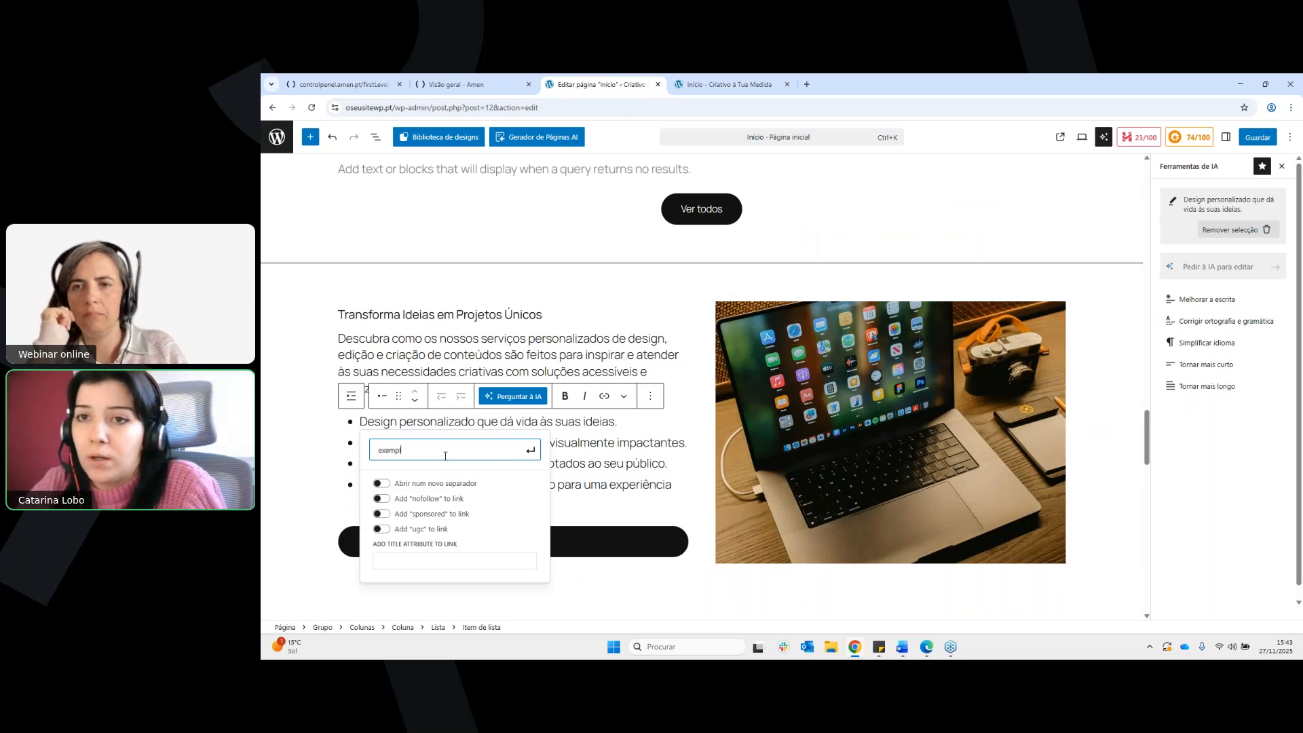
pyautogui.write('o.com')
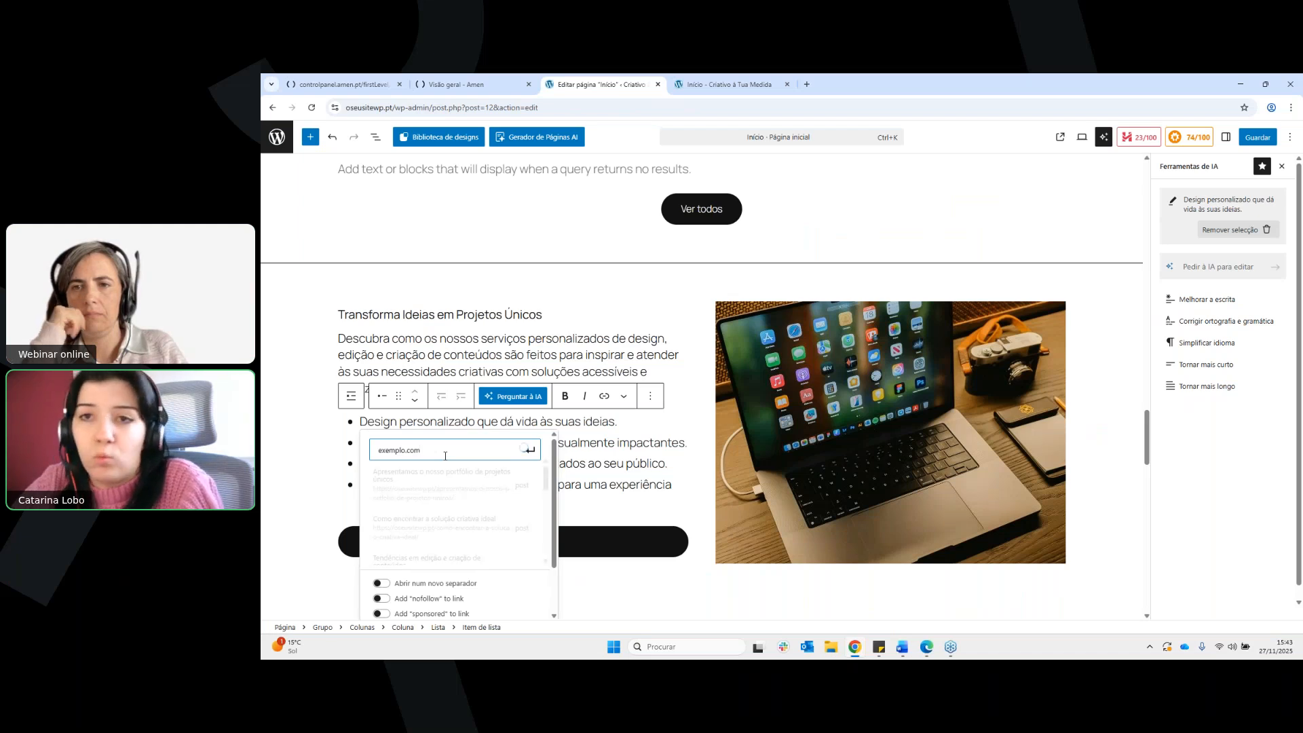
pyautogui.write('/teste')
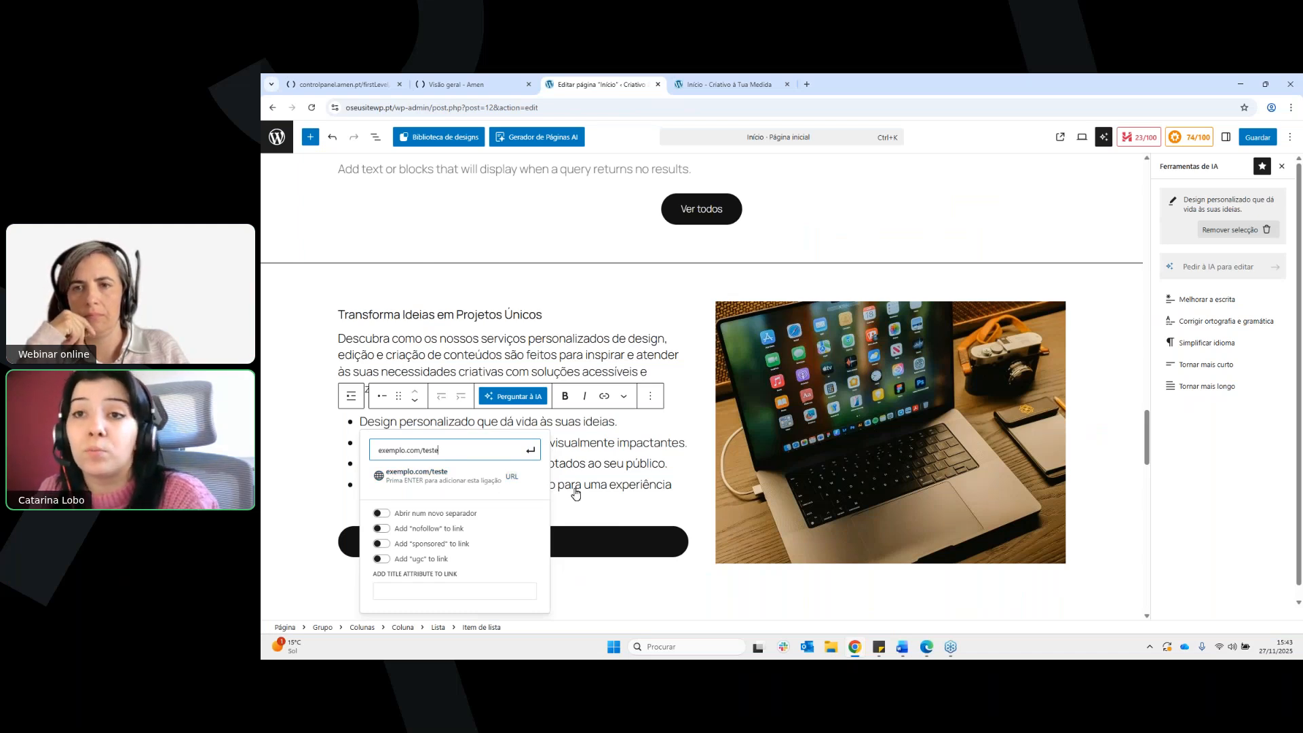
# Examine the new link's options and title attribute field, and leave the link settings without applying them
pyautogui.scroll(-1, 575, 494)
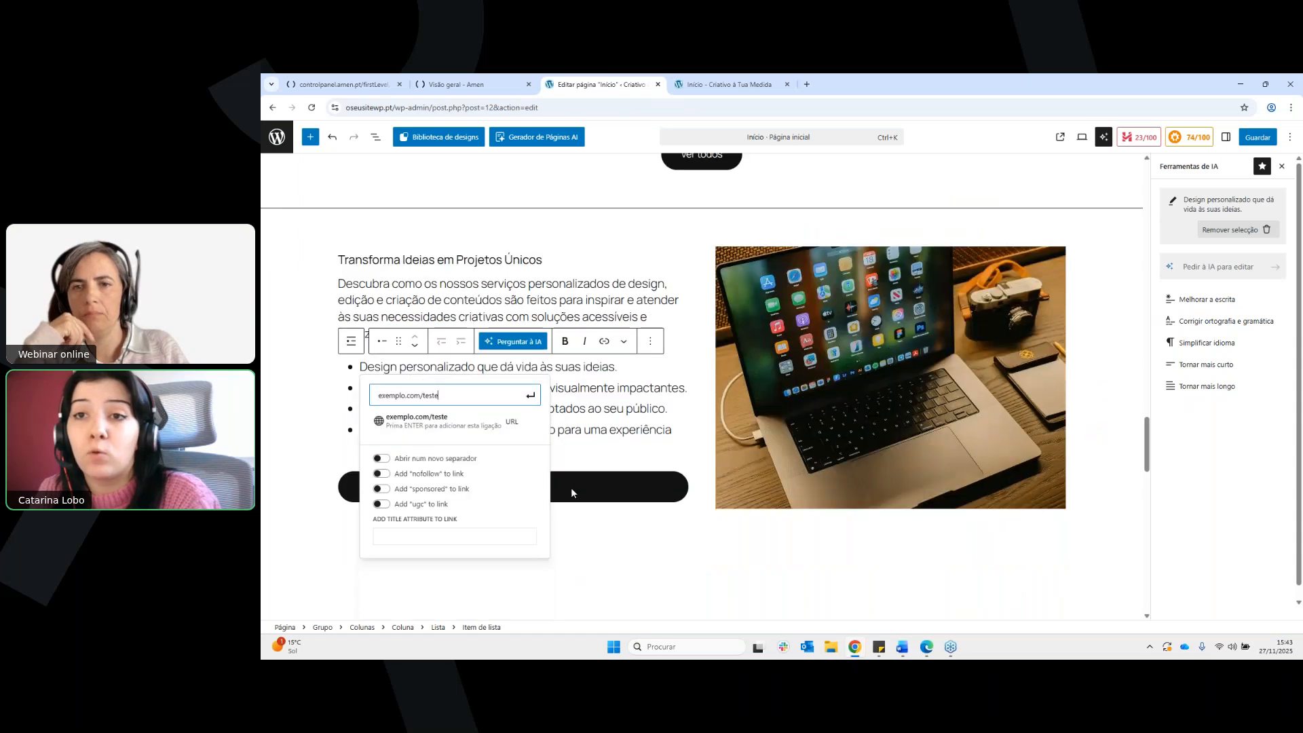
pyautogui.scroll(-1, 572, 488)
pyautogui.click(498, 480)
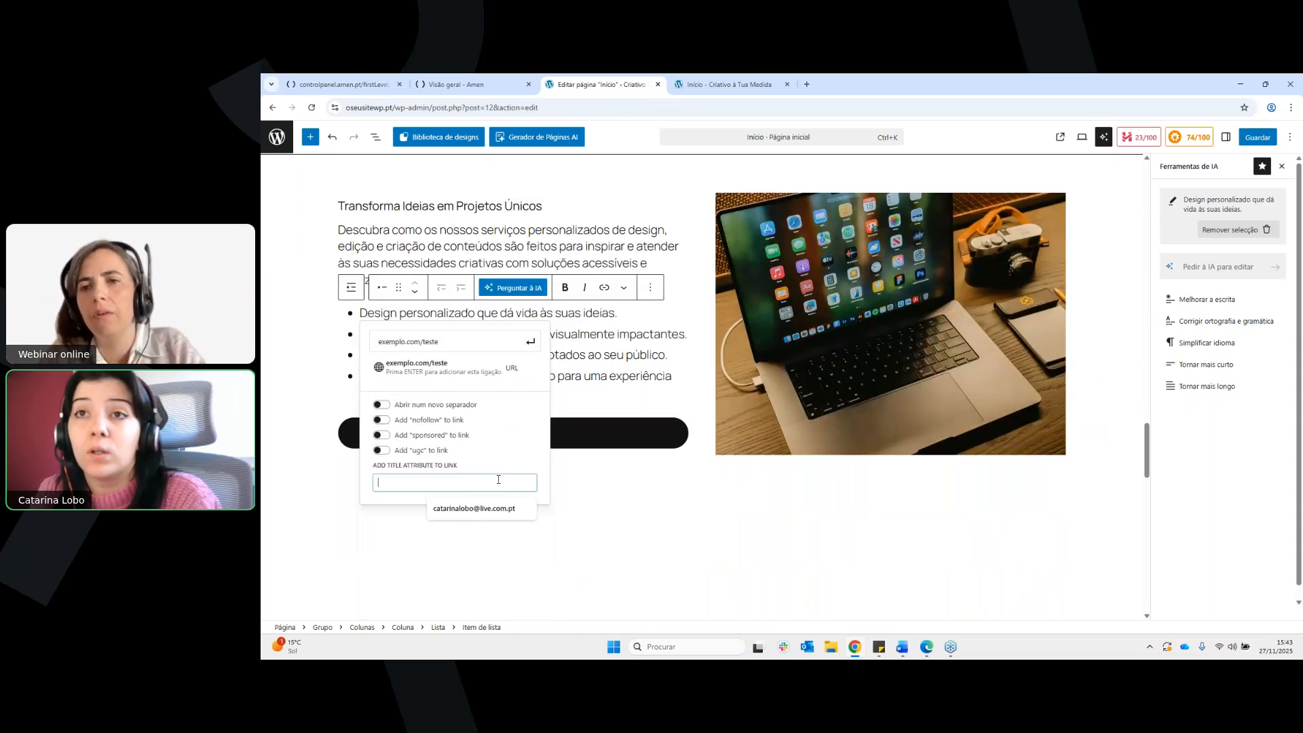
pyautogui.scroll(2, 498, 480)
pyautogui.scroll(-3, 456, 561)
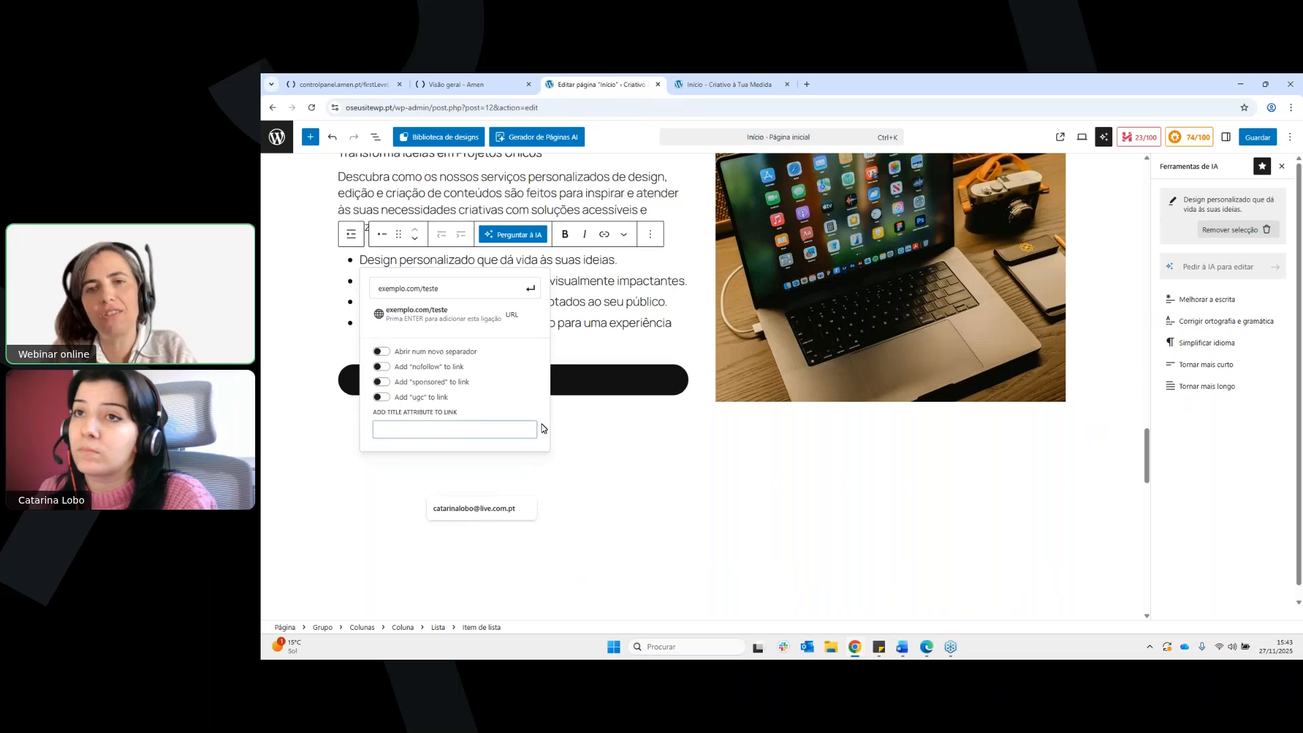
pyautogui.scroll(1, 543, 428)
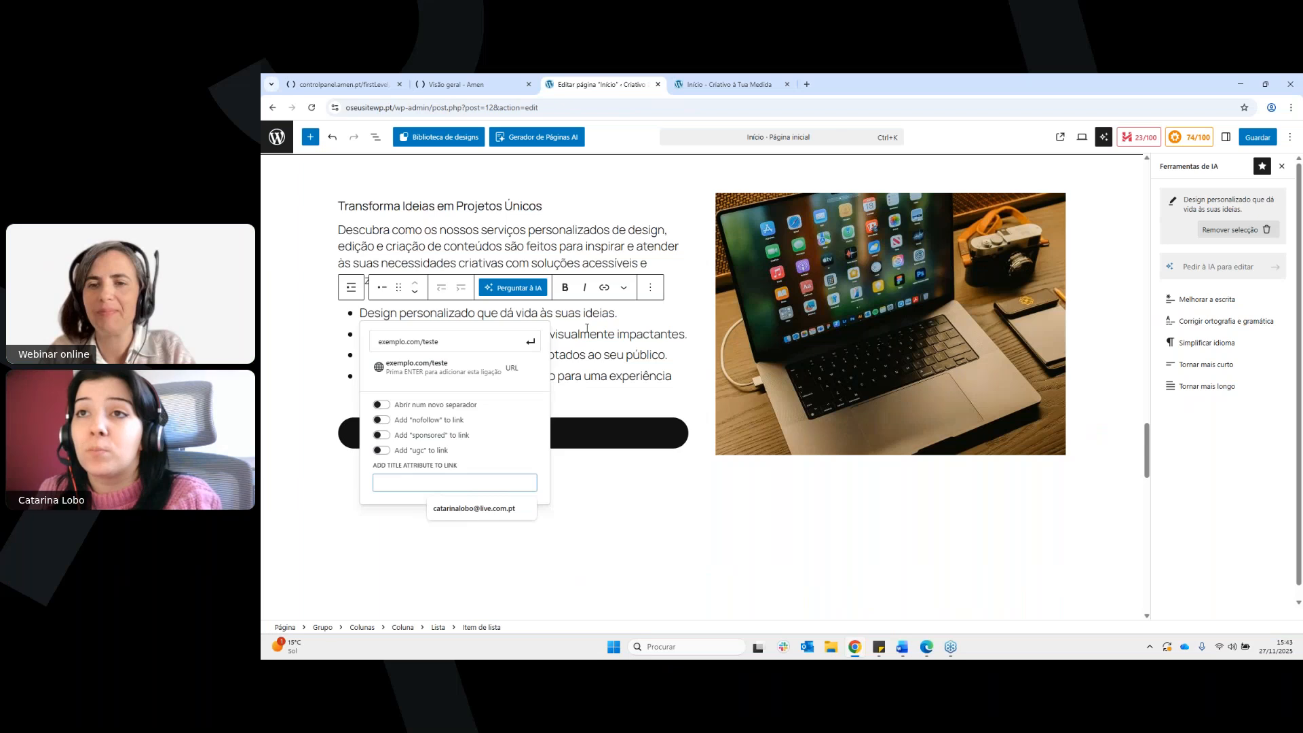
pyautogui.click(588, 331)
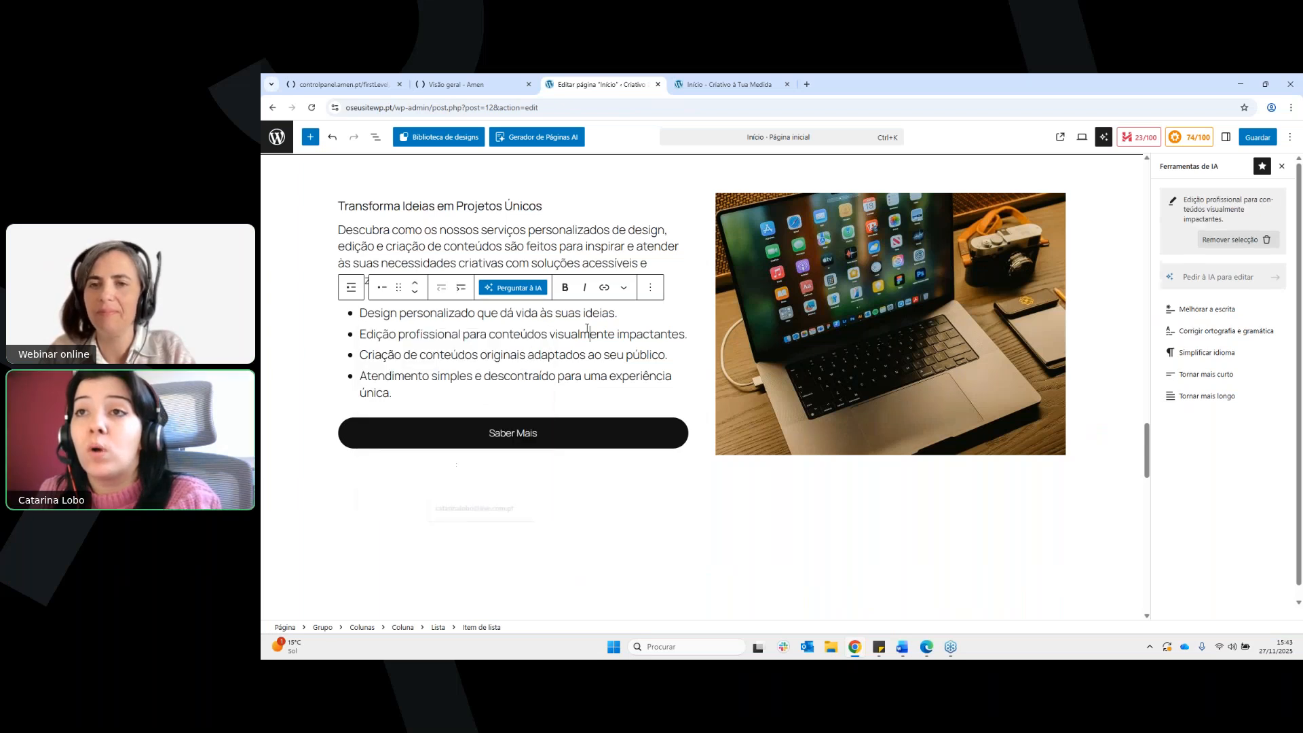
# Show the link settings for the list's first item again and dismiss them with the item's text selected
pyautogui.scroll(1, 372, 364)
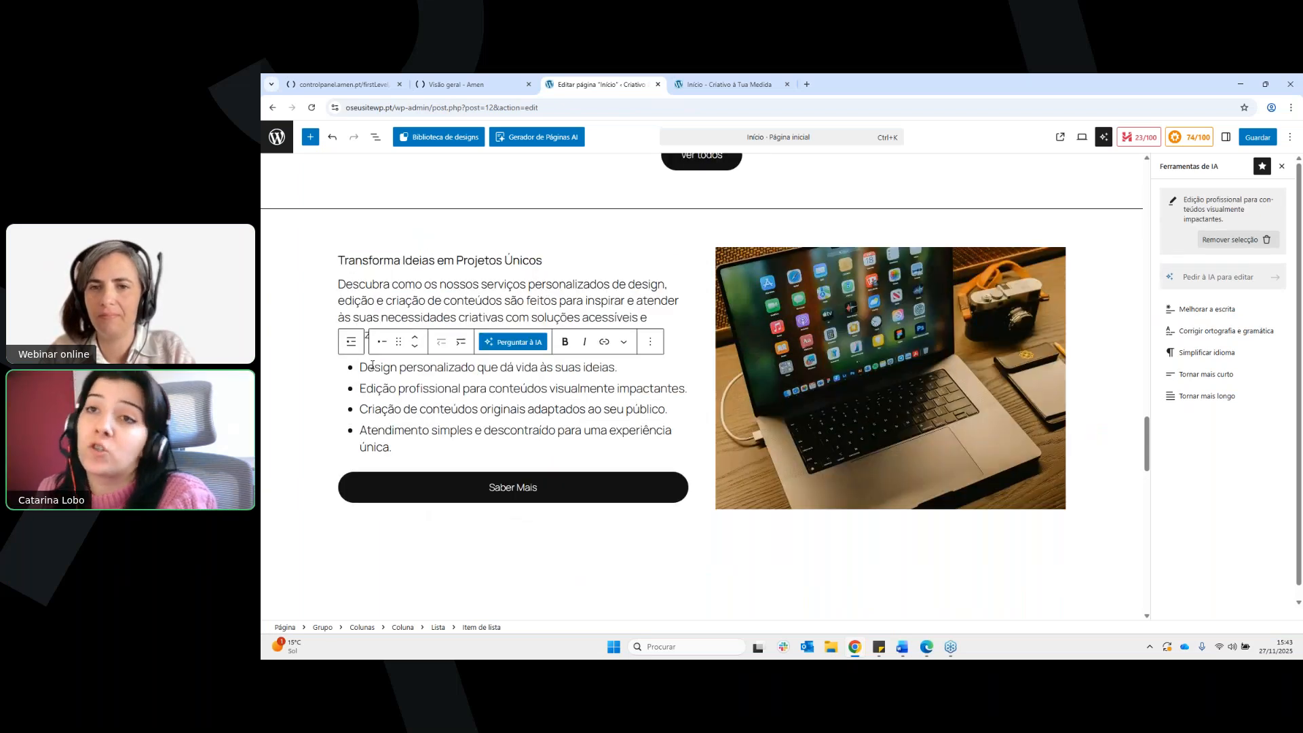
pyautogui.tripleClick(372, 364)
pyautogui.hotkey('ctrl', 'k')
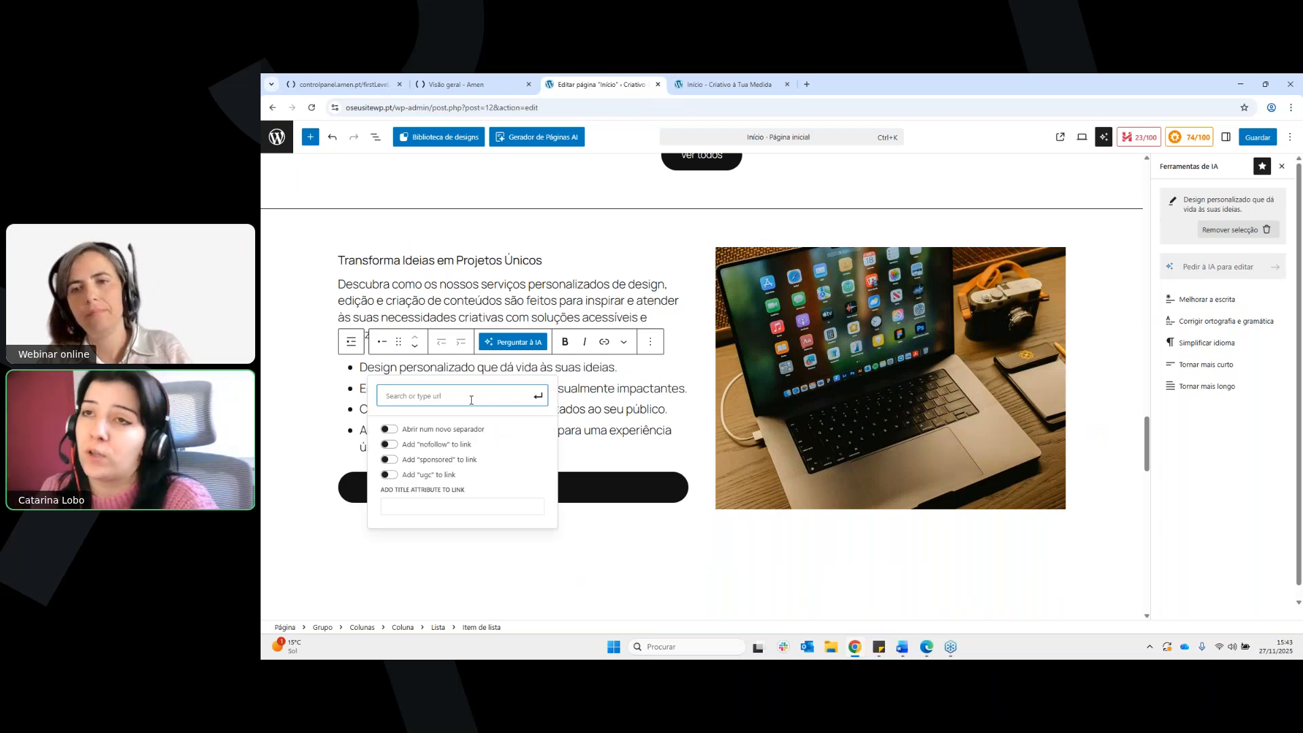
pyautogui.click(585, 366)
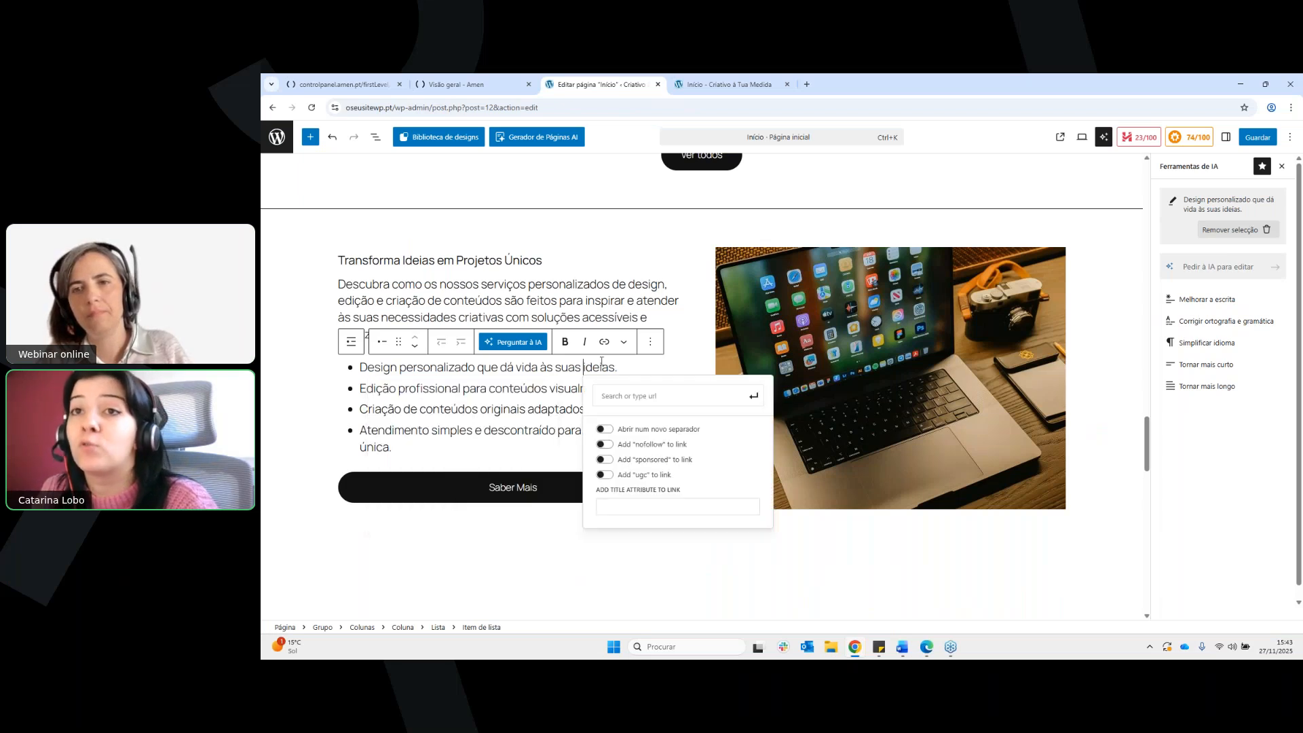
pyautogui.tripleClick(601, 365)
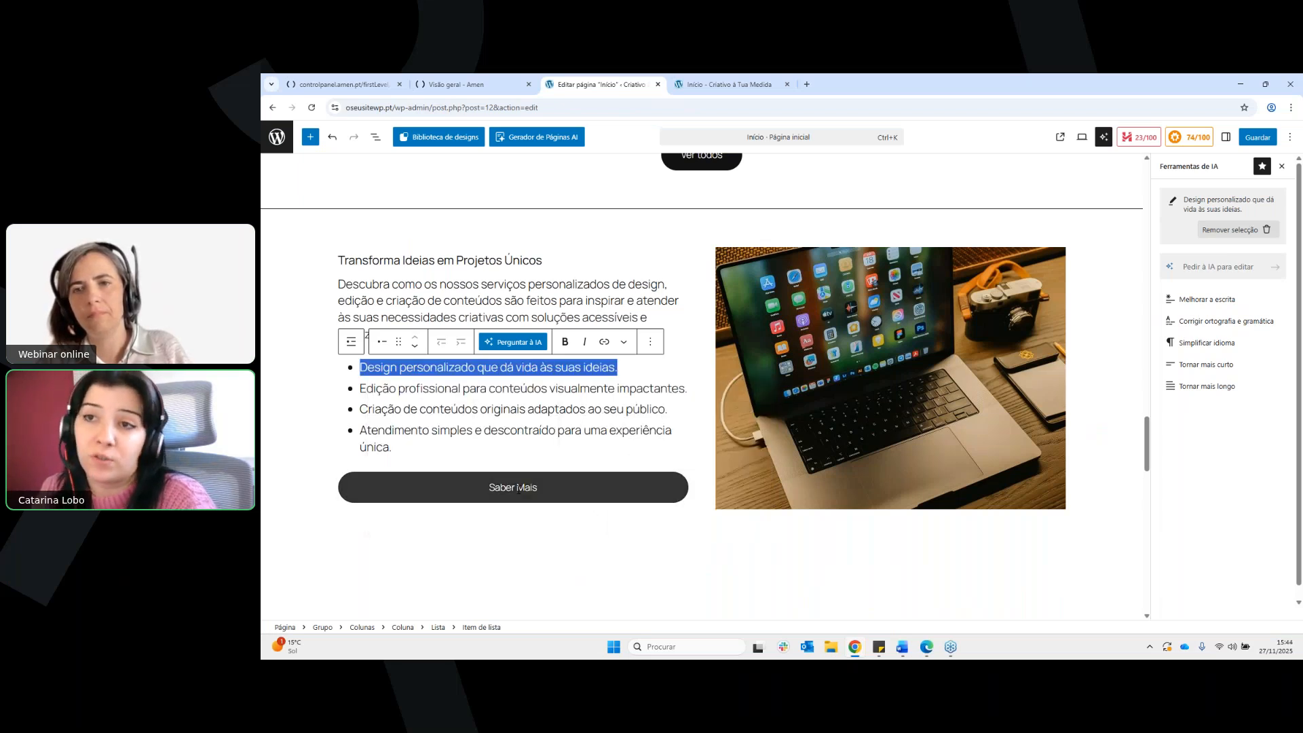
pyautogui.click(518, 487)
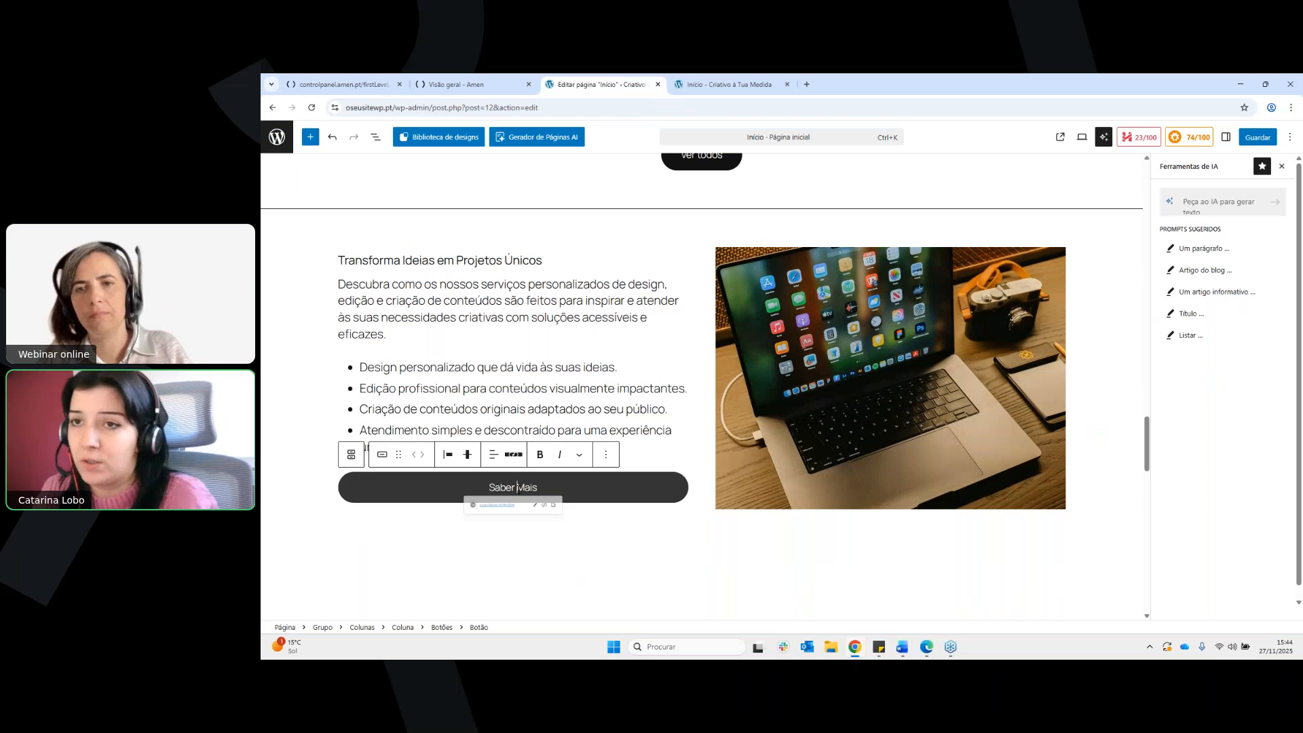
pyautogui.click(534, 505)
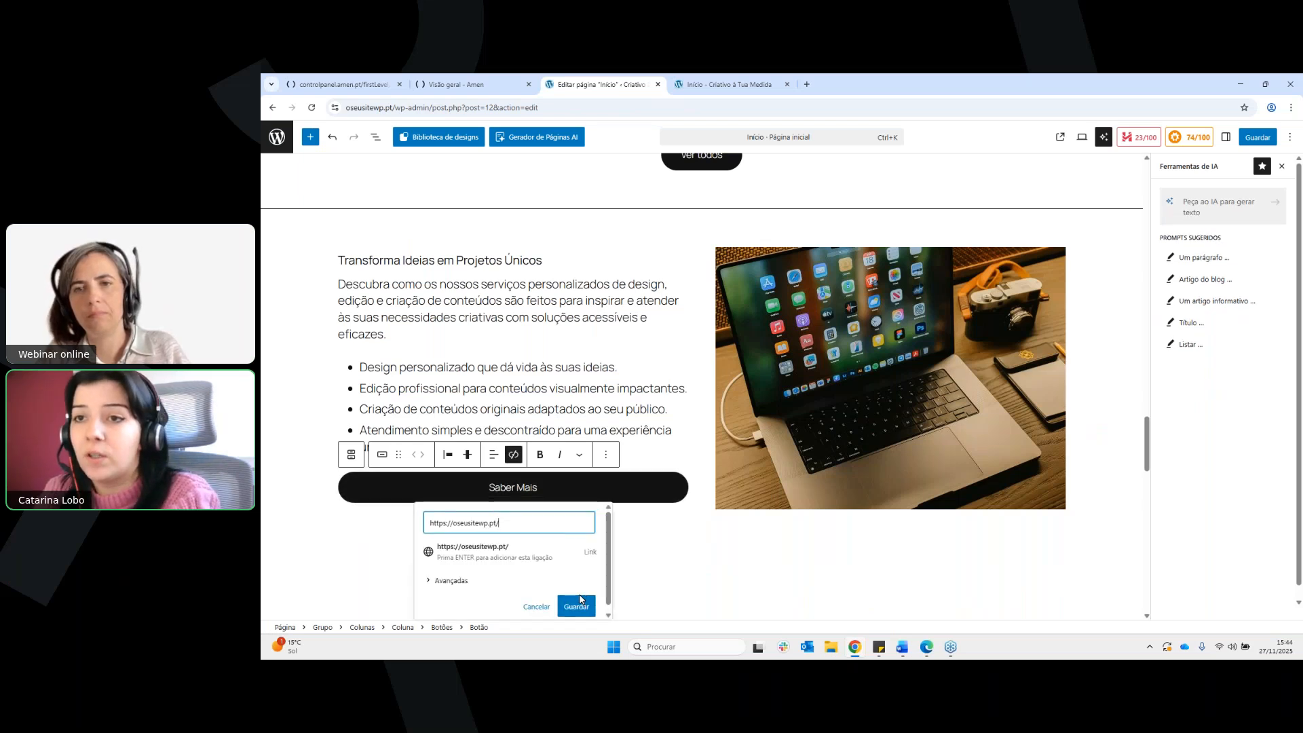
pyautogui.click(541, 559)
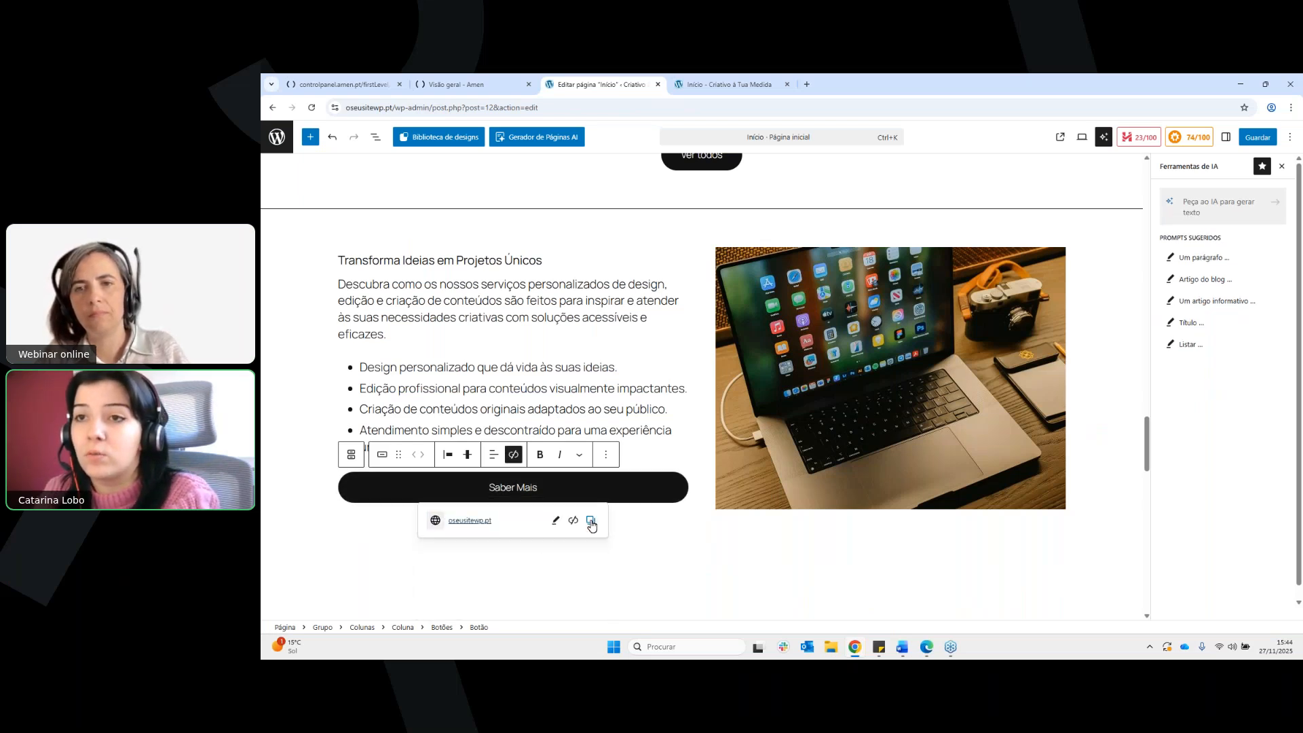
# Open the Saber Mais button's edited link to view the site's home page
pyautogui.click(624, 474)
pyautogui.click(623, 481)
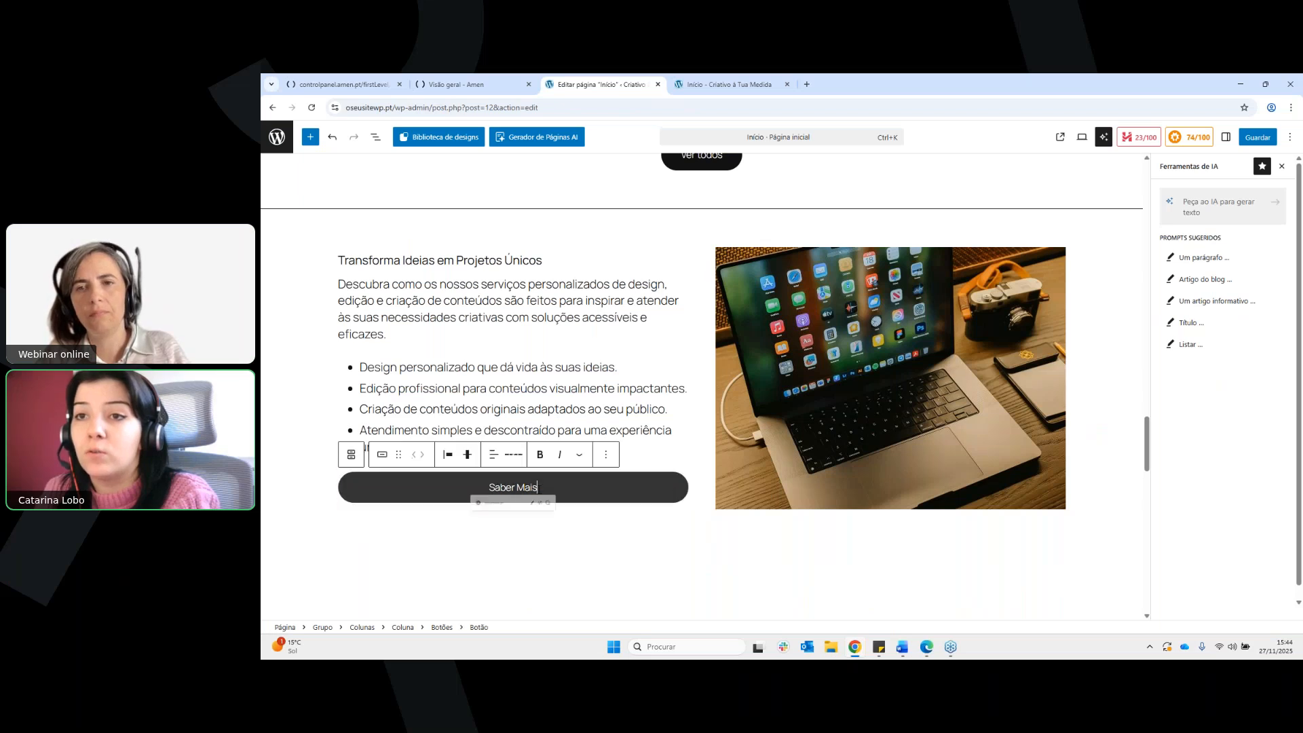
pyautogui.click(476, 521)
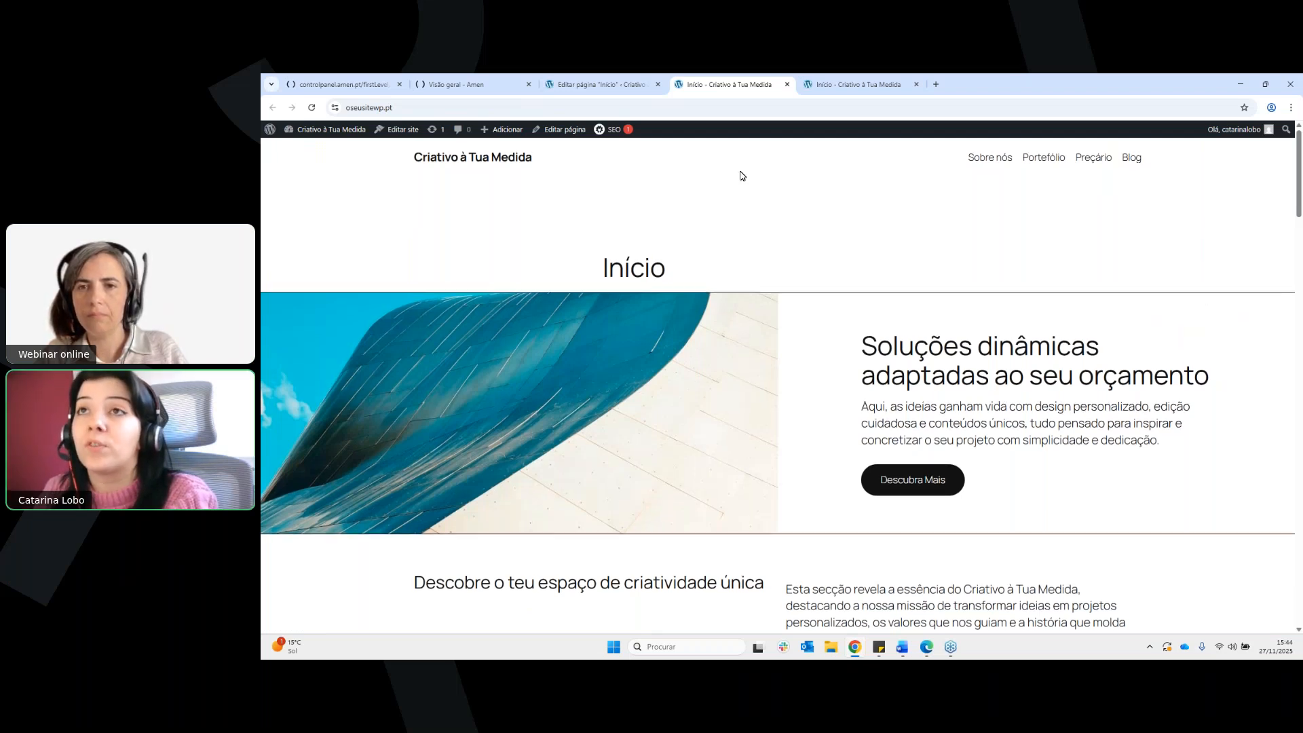
# Open the home page for editing and show the replacement options for the Edição de Vídeo image
pyautogui.click(560, 129)
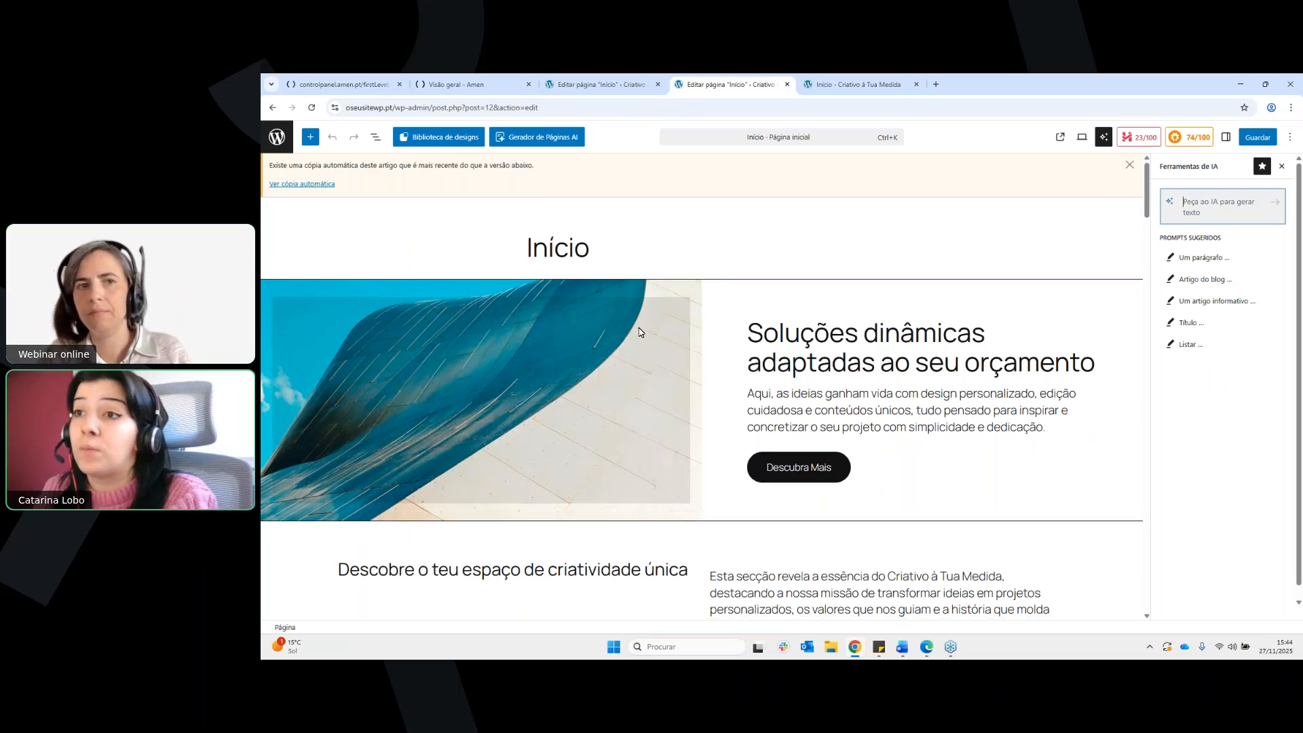
pyautogui.scroll(-2, 702, 267)
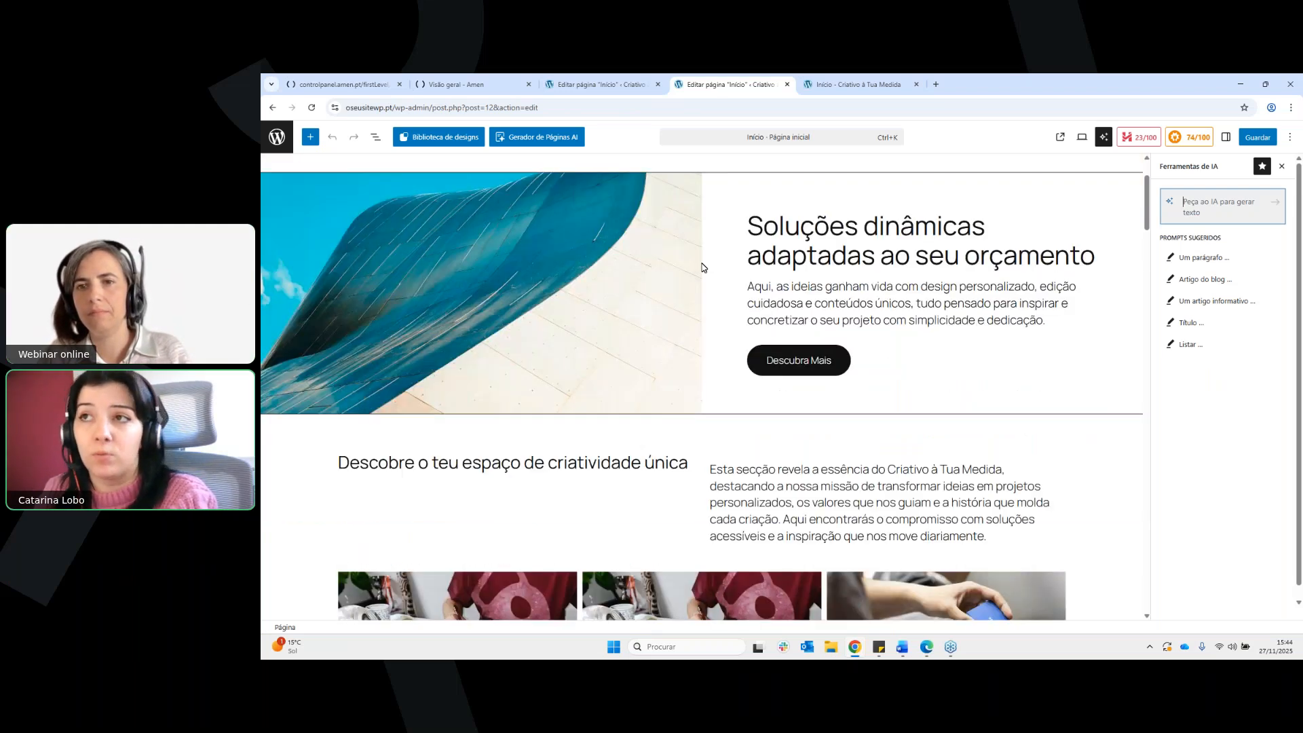
pyautogui.scroll(-10, 702, 267)
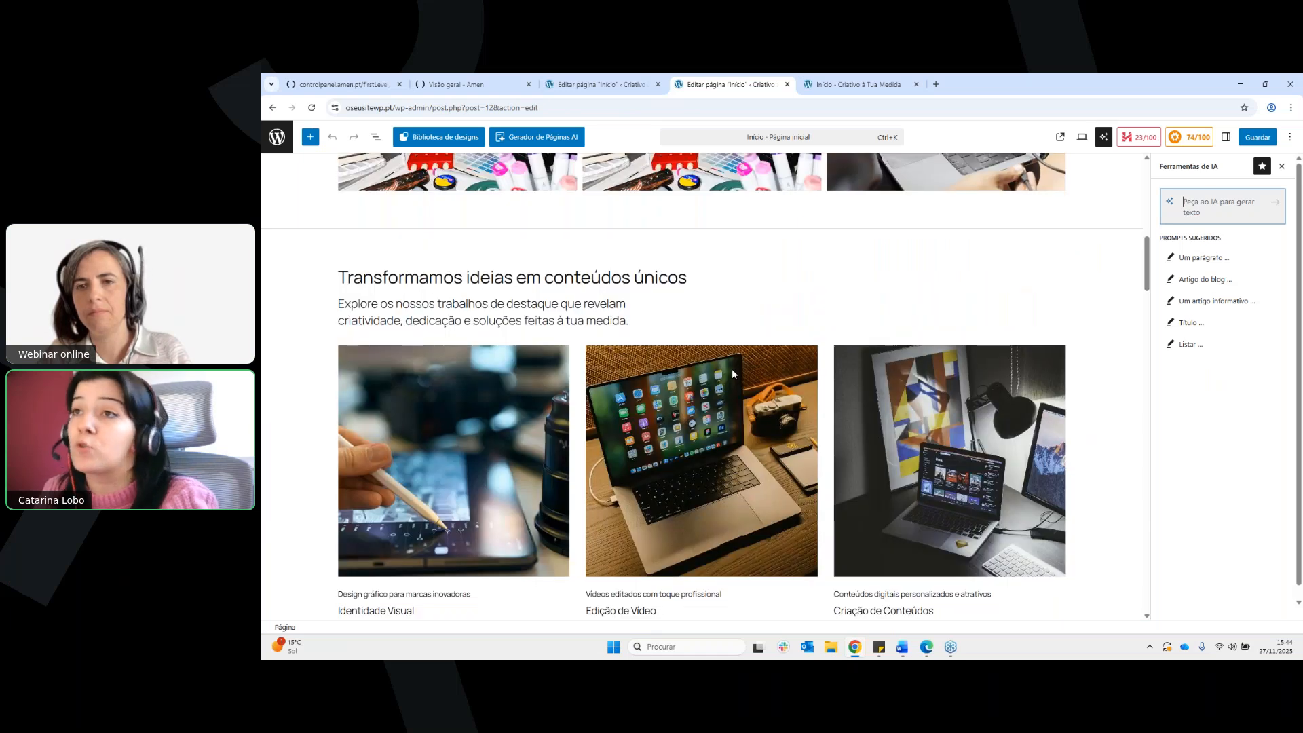
pyautogui.click(739, 383)
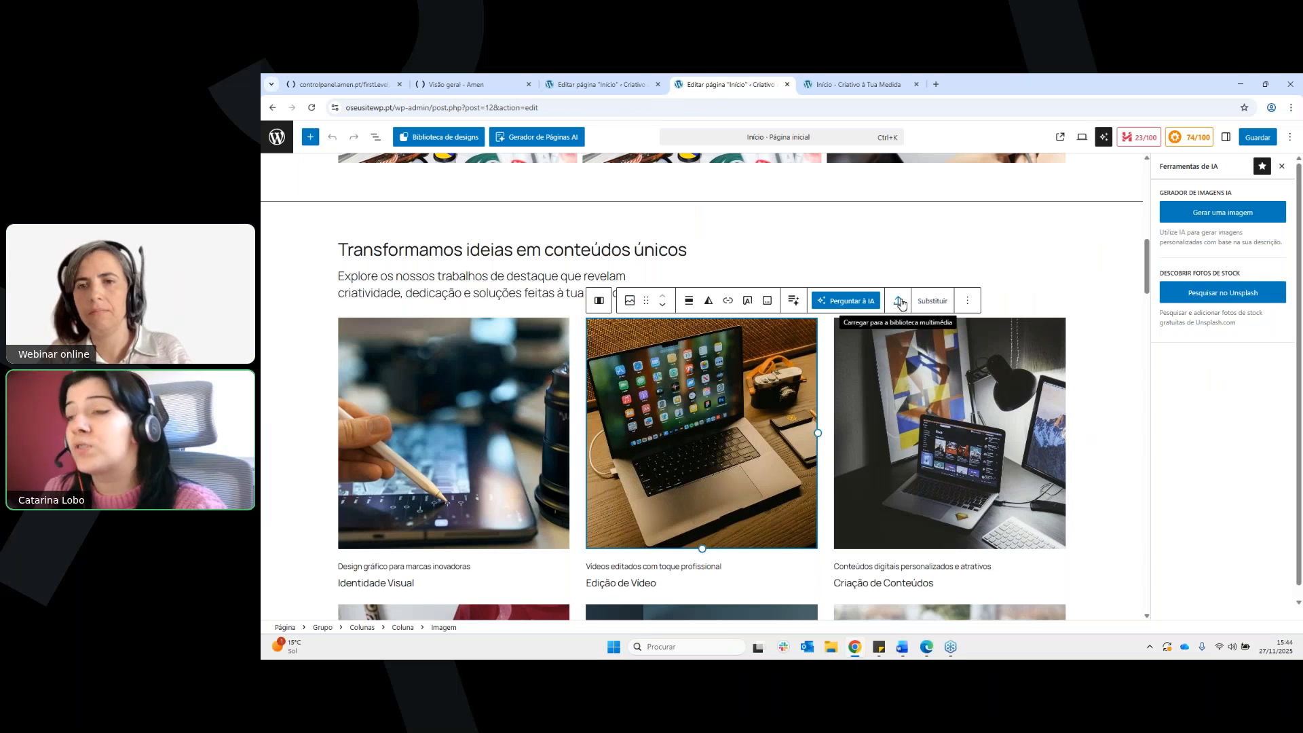
pyautogui.click(932, 304)
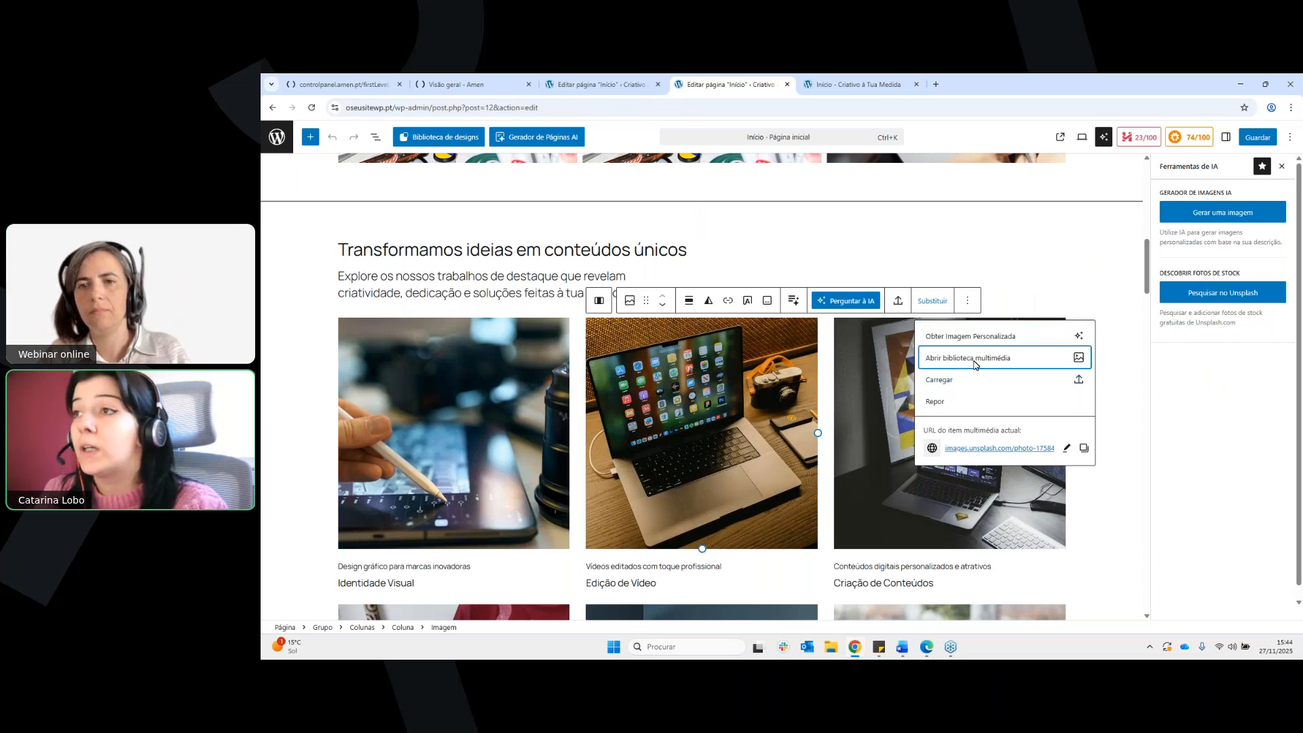
# Examine the media library and file upload options for the Edição de Vídeo image, and leave without choosing a file
pyautogui.click(975, 366)
pyautogui.click(408, 180)
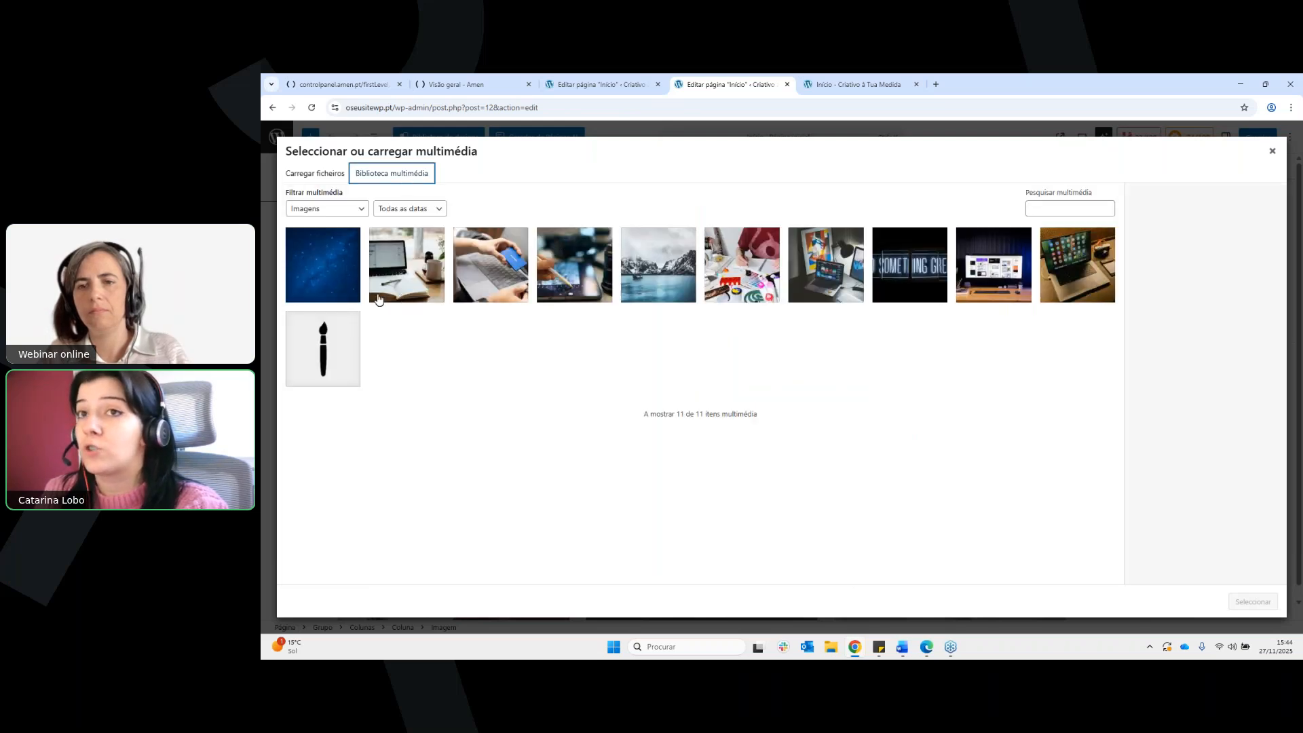
pyautogui.click(329, 175)
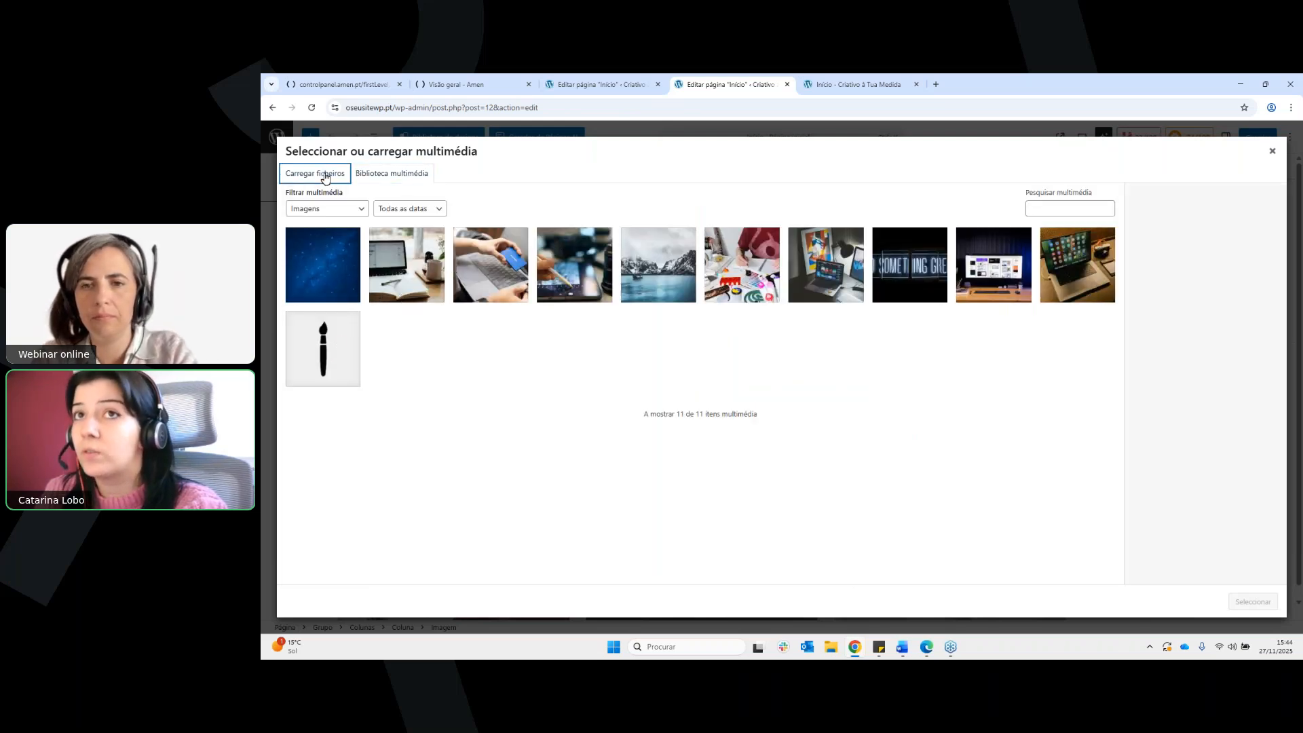
pyautogui.click(1272, 160)
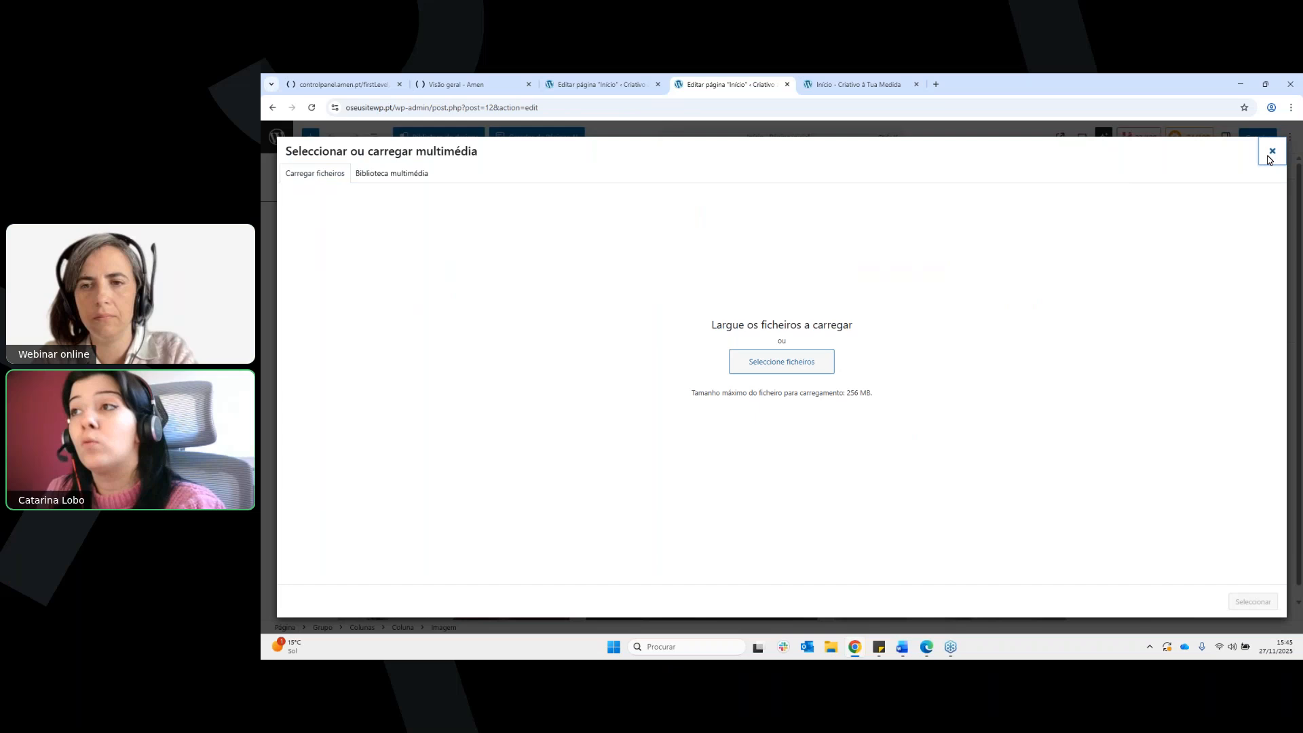
pyautogui.click(1271, 152)
pyautogui.press('Escape')
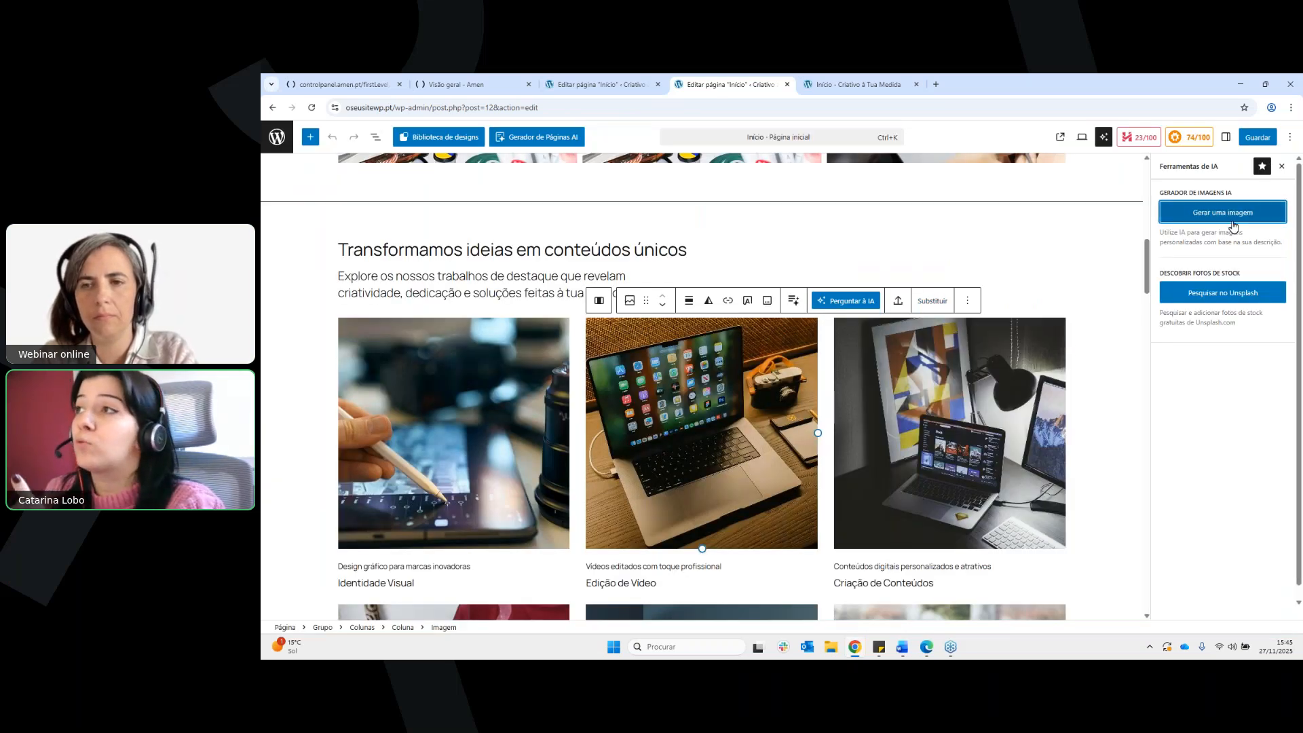
# Examine the AI image generator's description and proportion options, and close the AI tools without generating an image
pyautogui.click(1234, 224)
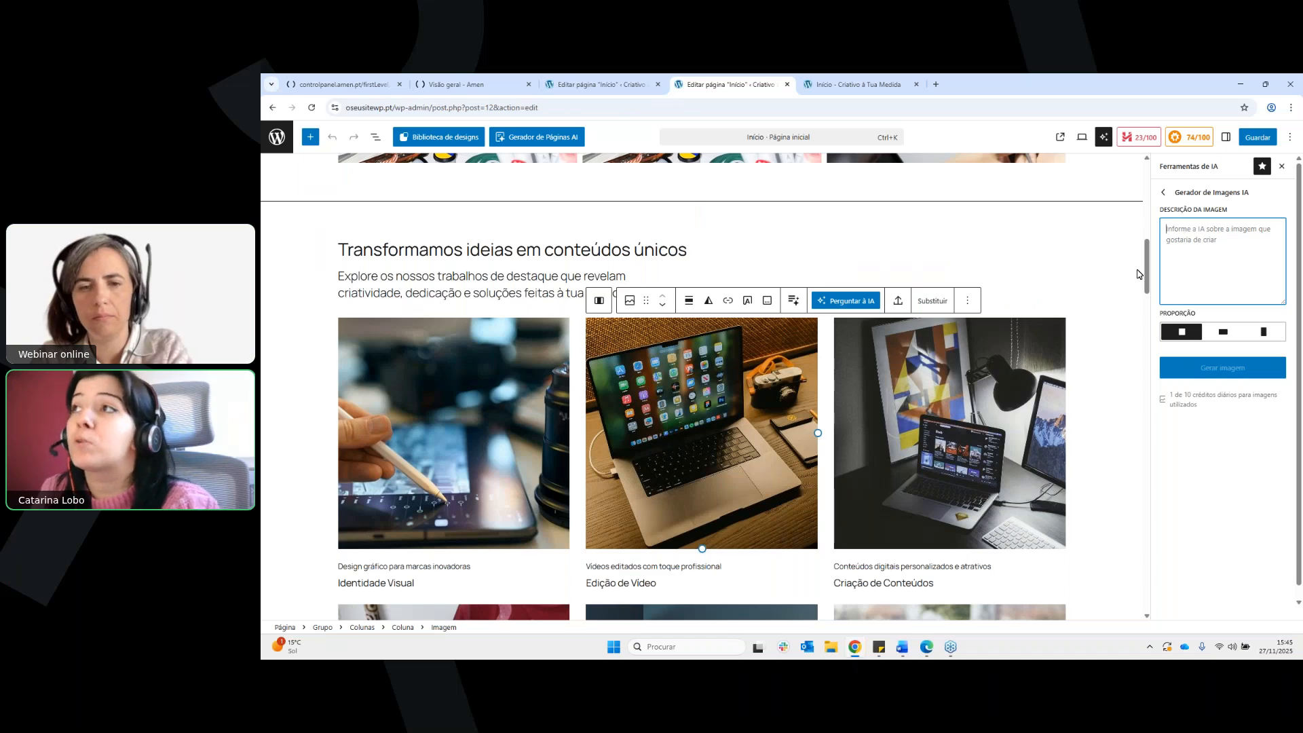
pyautogui.scroll(1, 1139, 274)
pyautogui.scroll(10, 1140, 274)
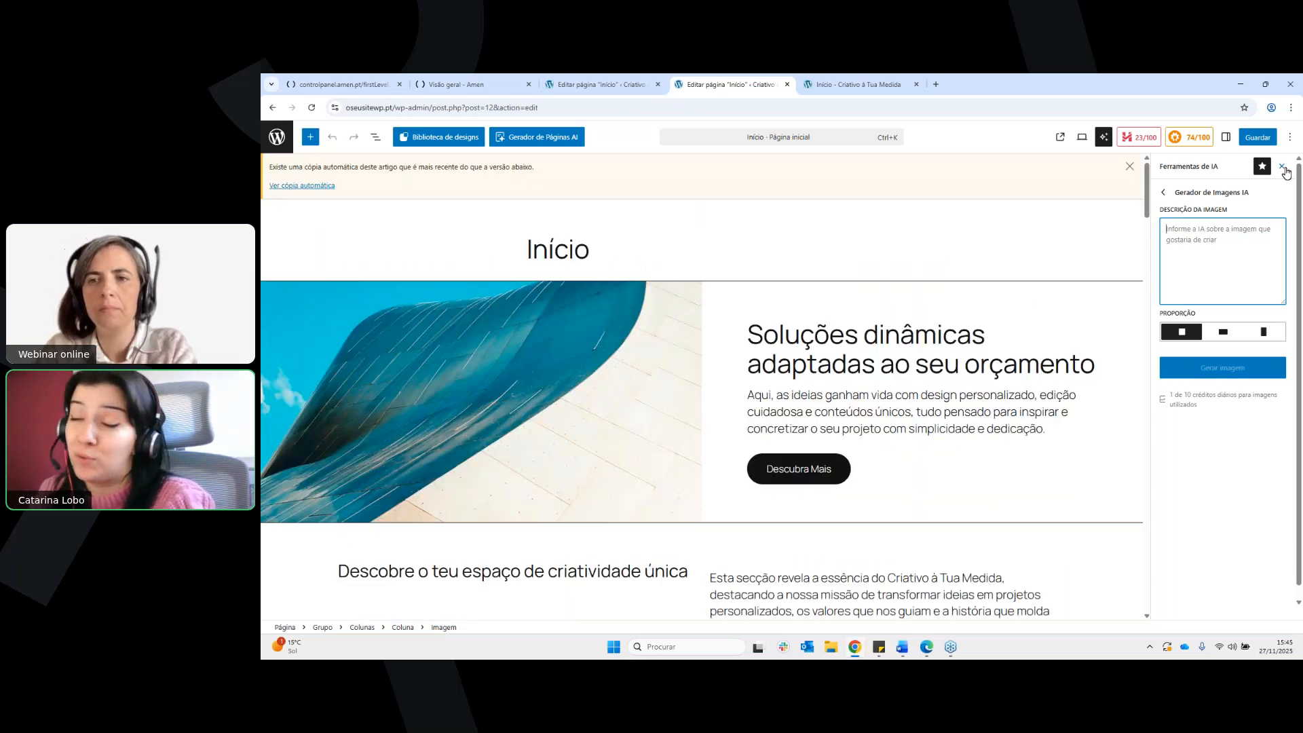
pyautogui.click(1282, 167)
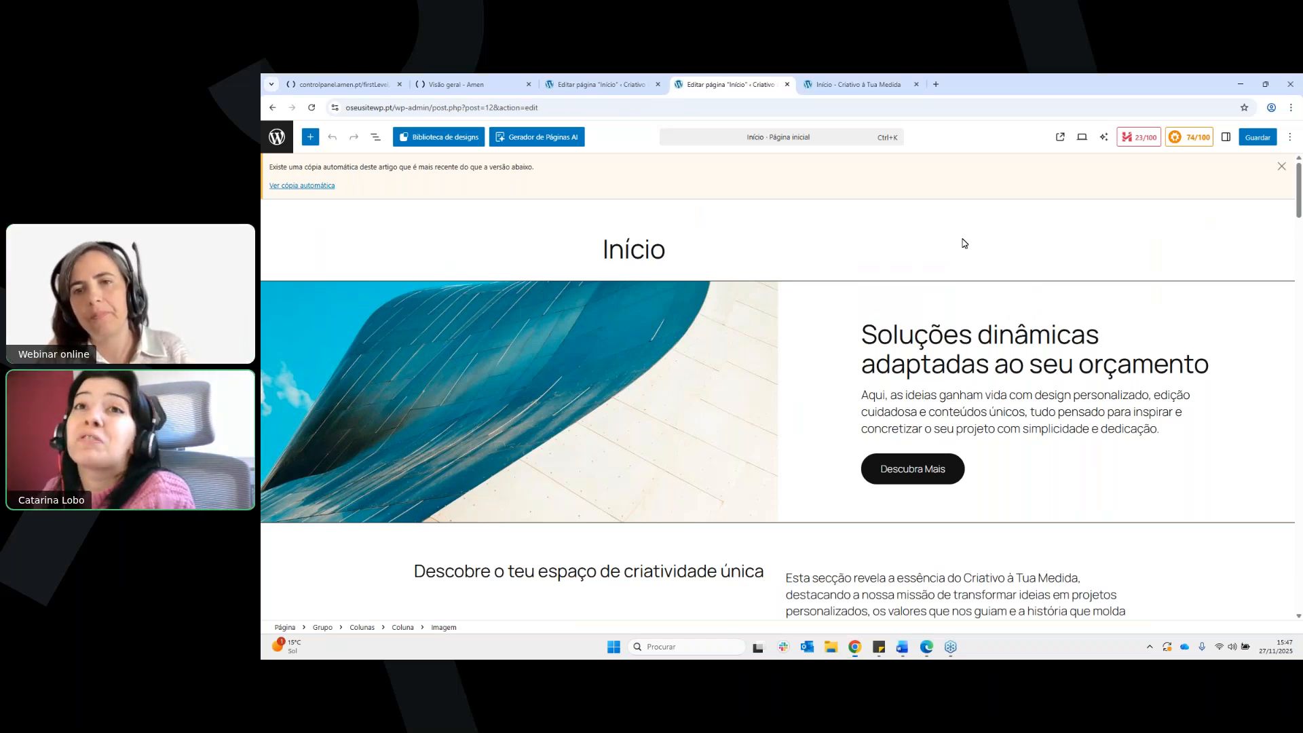
# Leave the page editor and open the site's list of all users
pyautogui.click(282, 144)
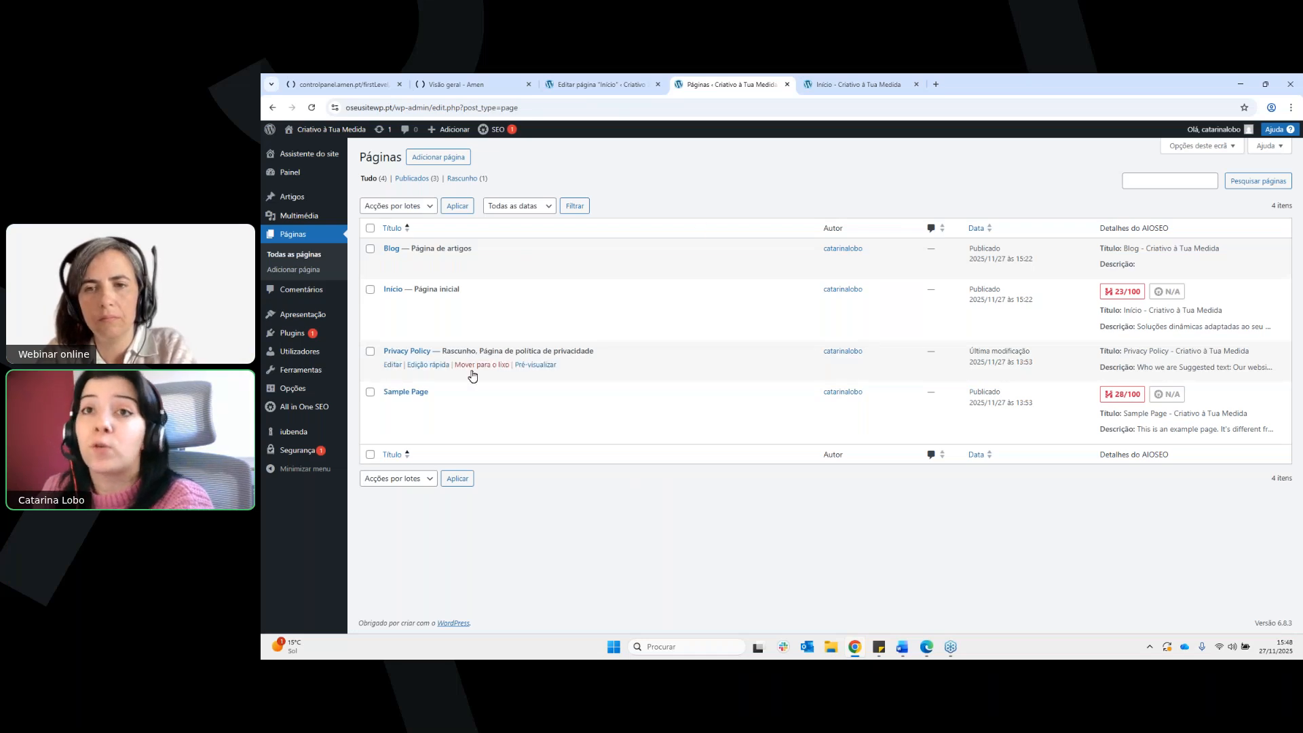
pyautogui.moveTo(320, 358)
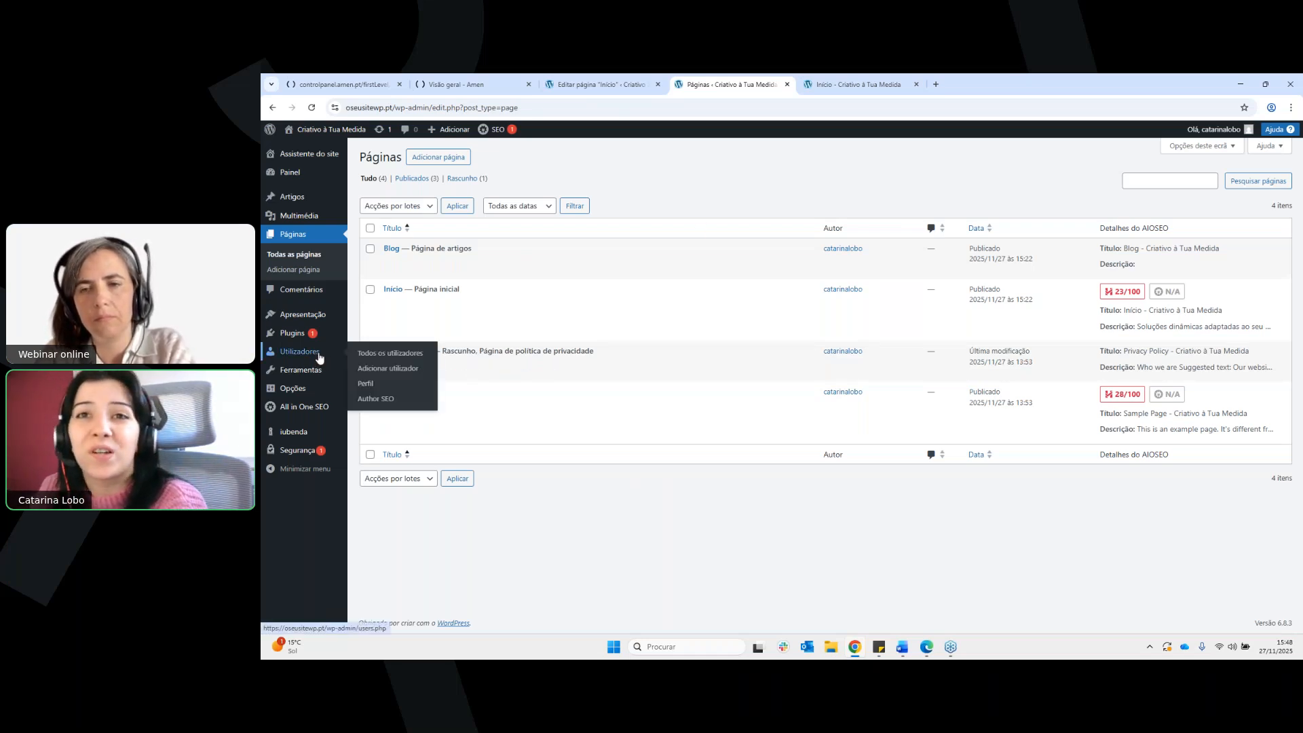
pyautogui.click(317, 354)
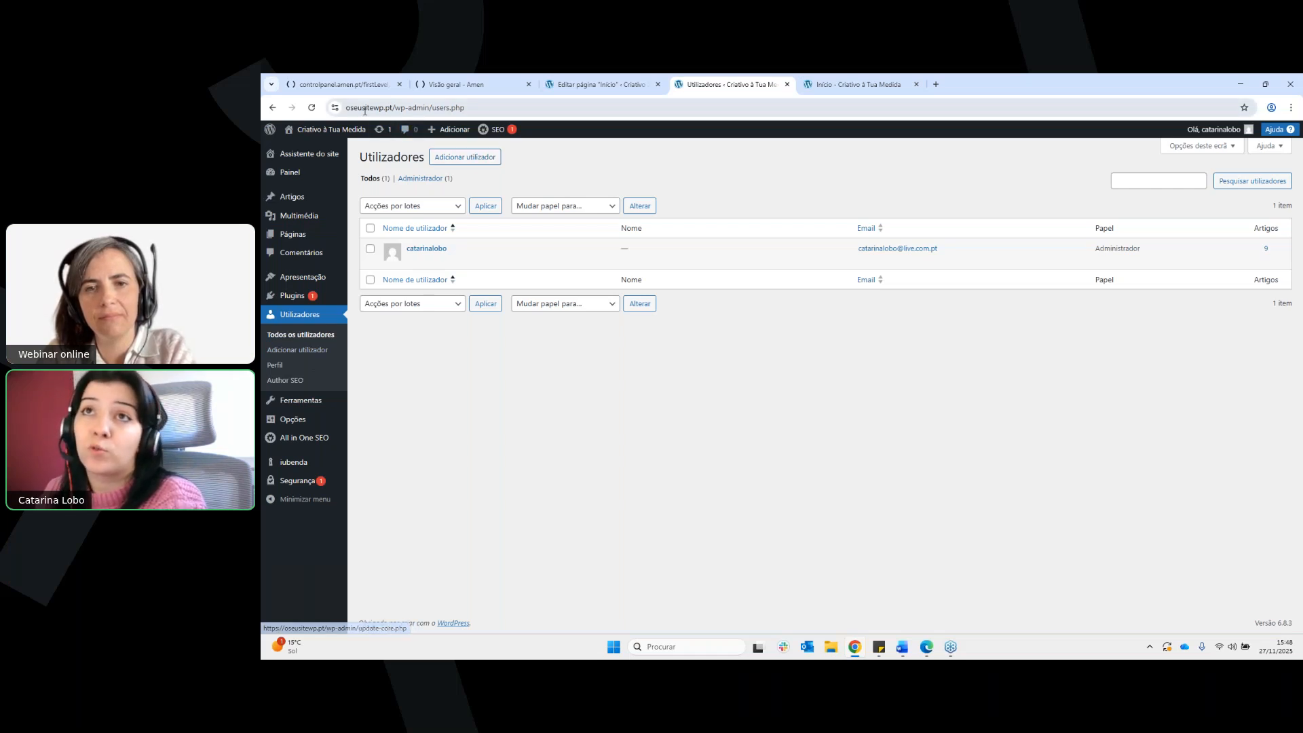
# Highlight the /wp-admin part of the site's address, and leave the address unchanged
pyautogui.click(365, 108)
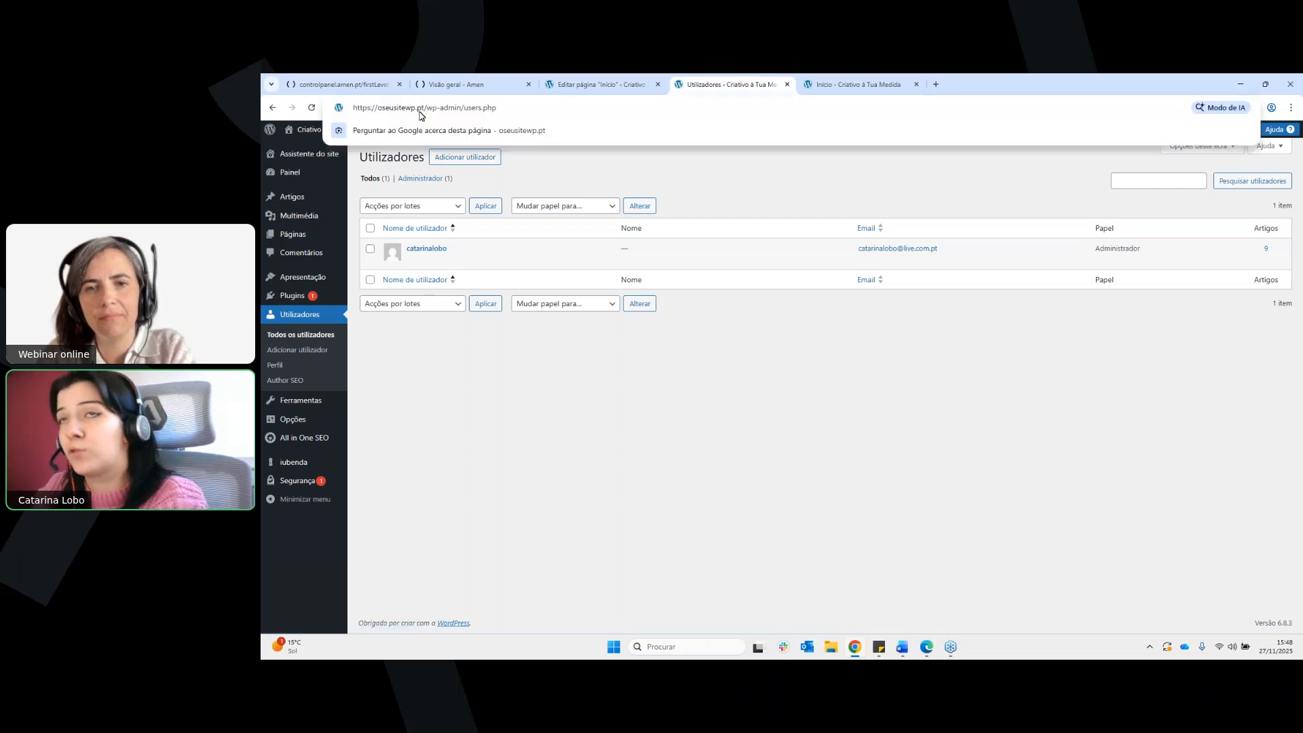
pyautogui.moveTo(425, 108); pyautogui.dragTo(462, 108)
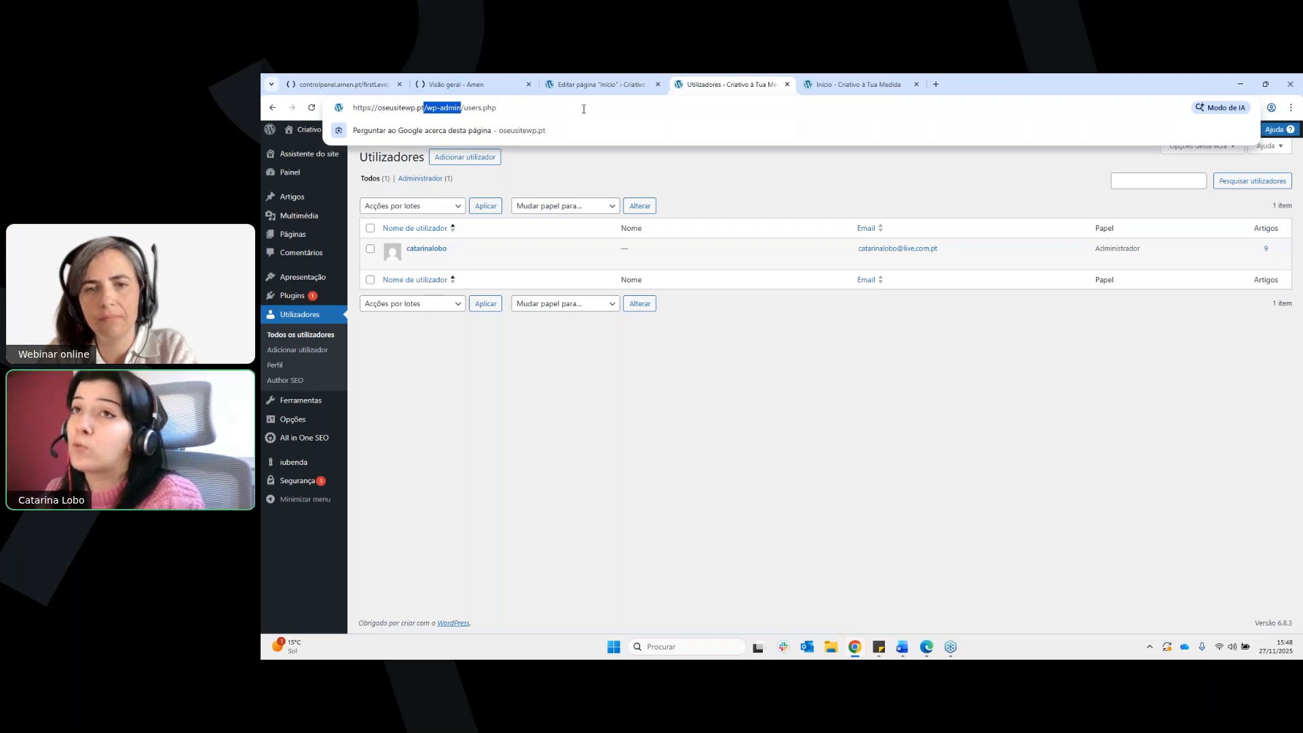
pyautogui.click(819, 353)
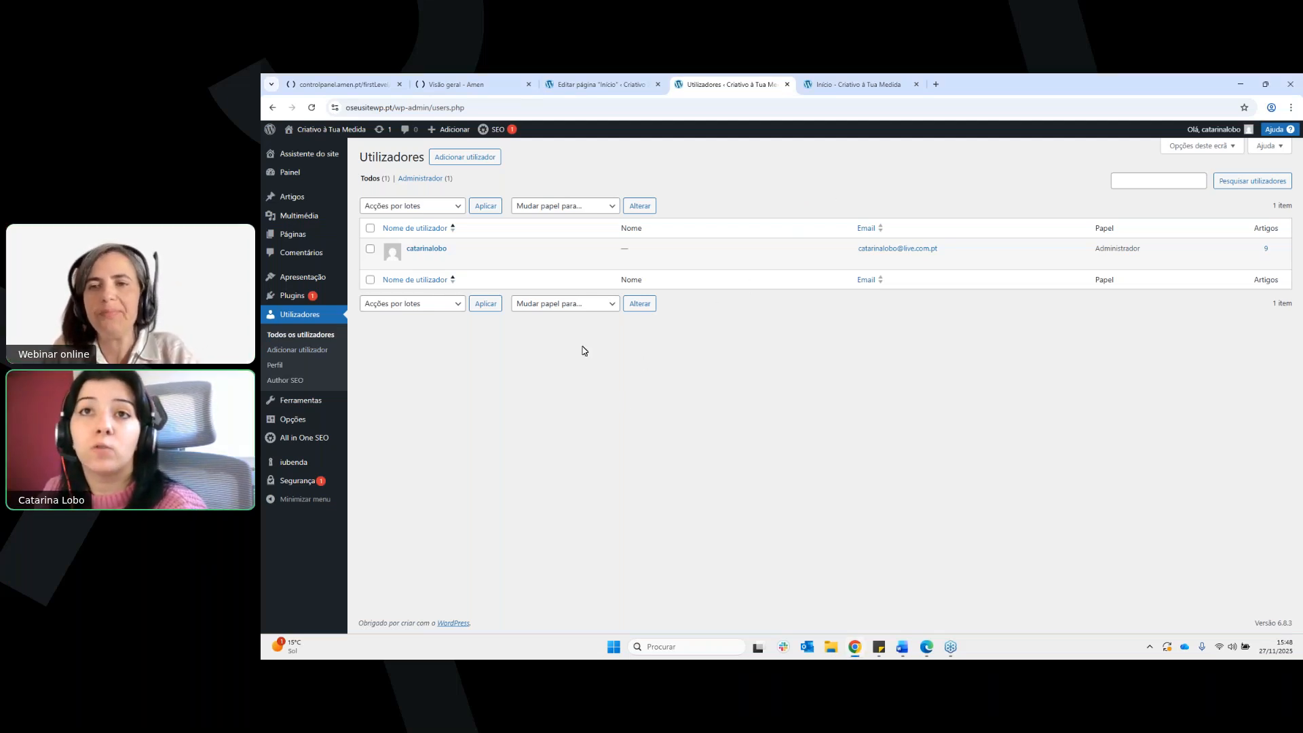
# Open the site's media library, examine the file upload area and its maximum file size, and dismiss the upload area
pyautogui.moveTo(303, 217)
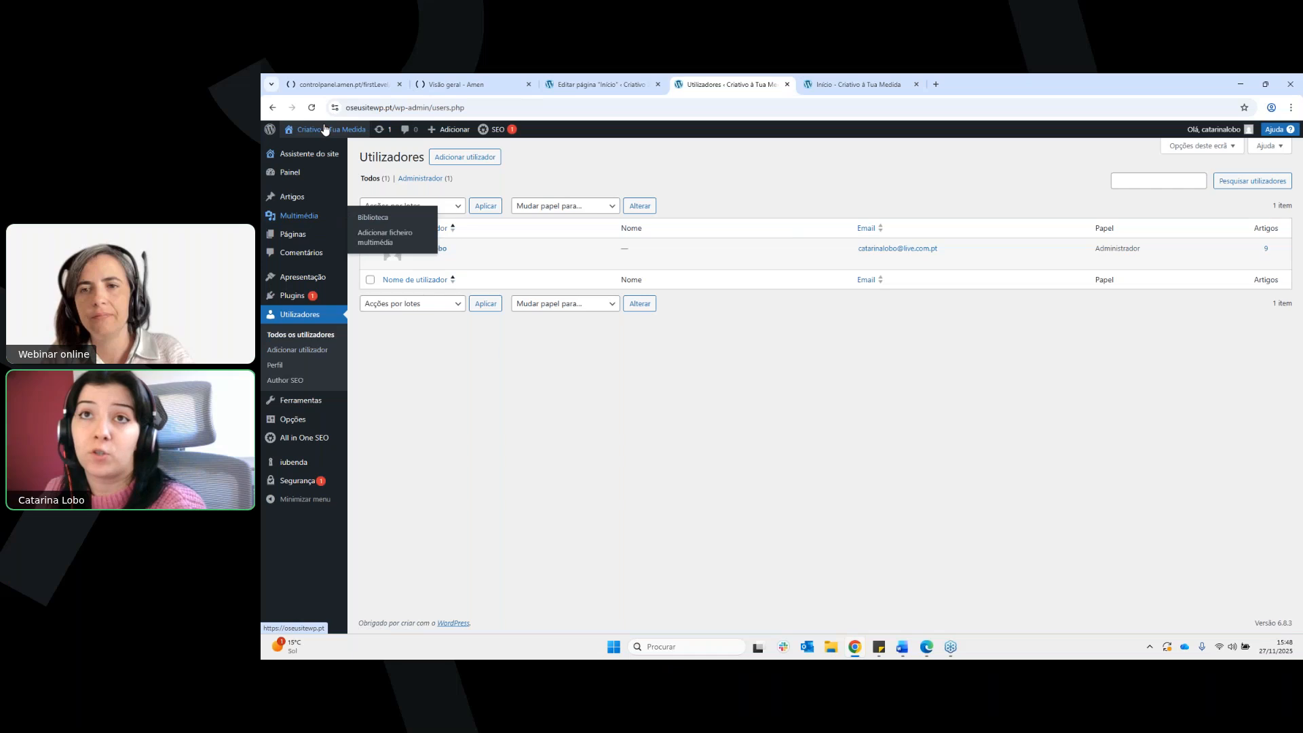
pyautogui.click(367, 220)
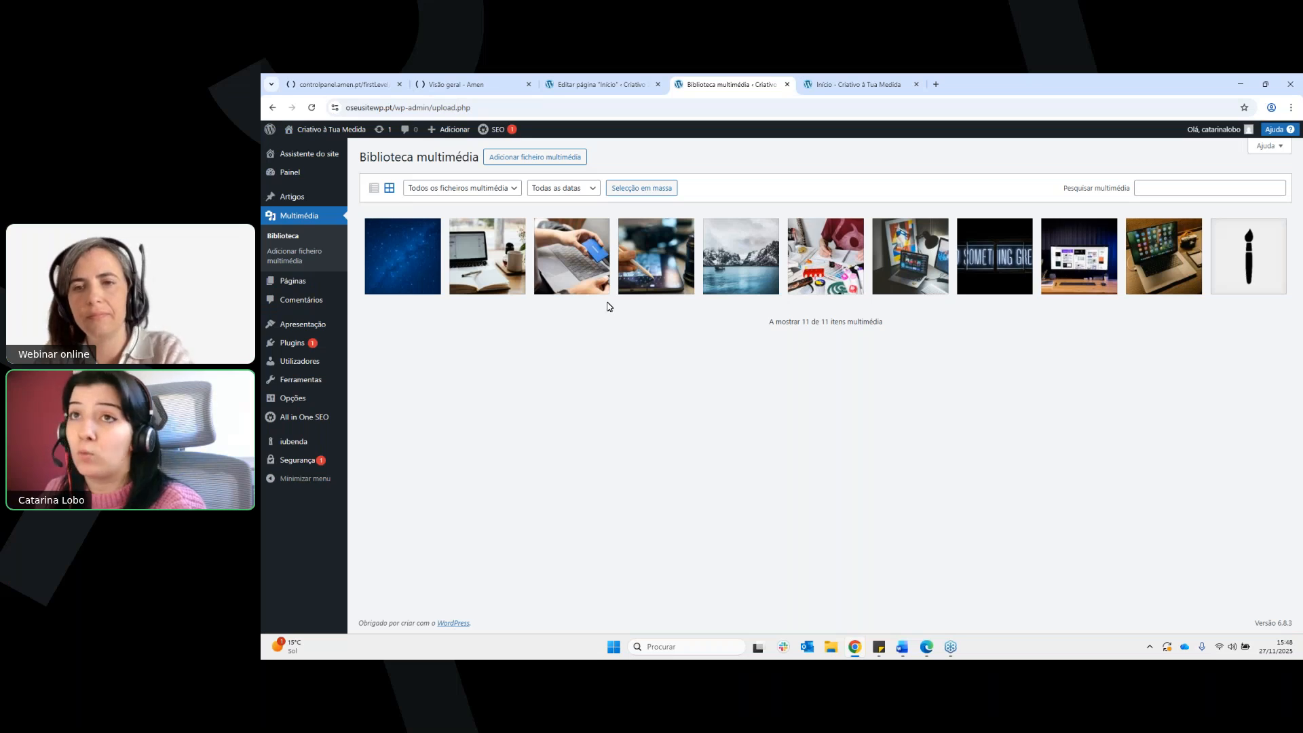
pyautogui.click(566, 163)
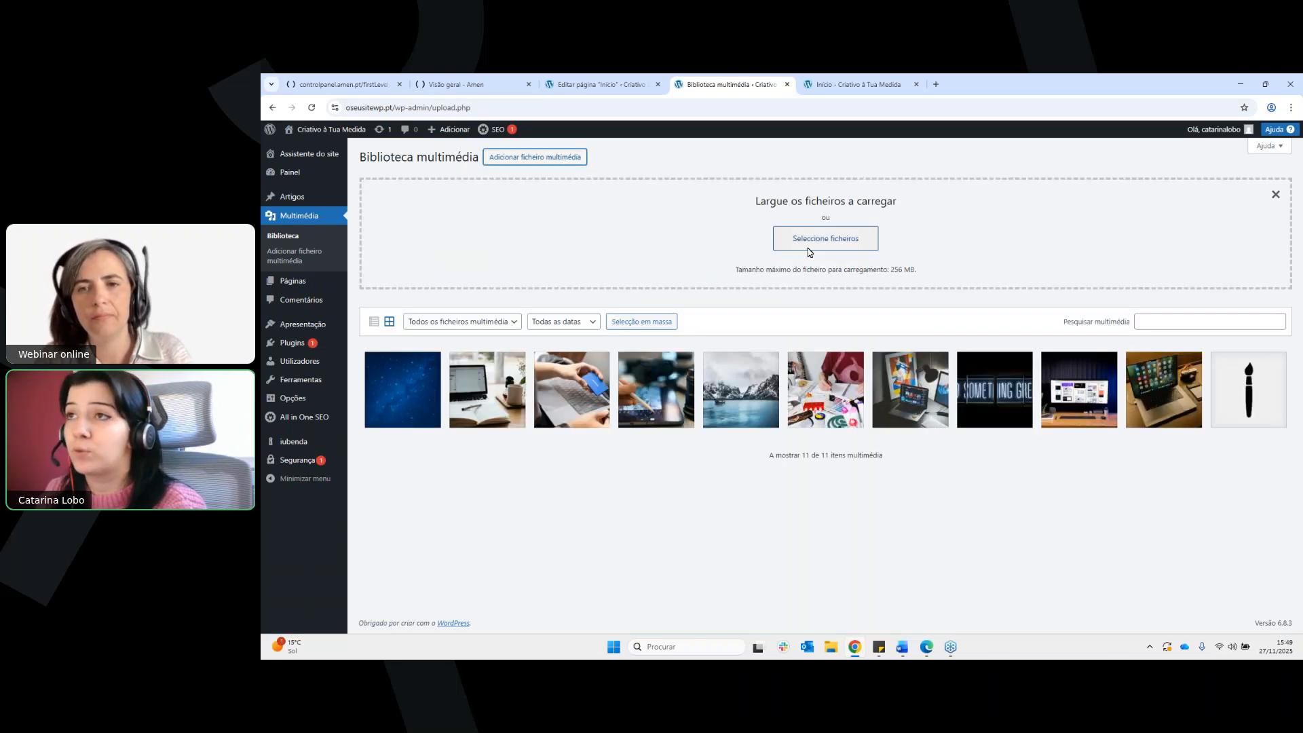
pyautogui.moveTo(792, 269); pyautogui.dragTo(923, 279)
pyautogui.click(922, 278)
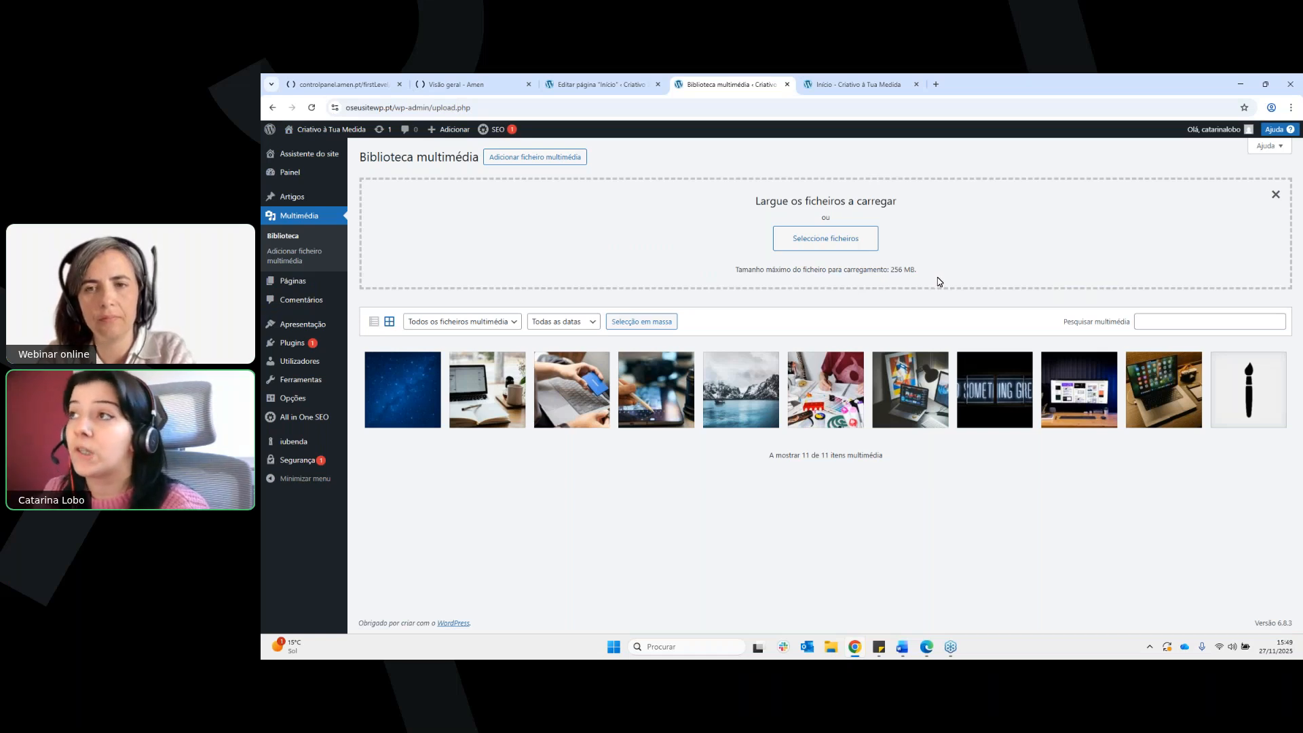
pyautogui.moveTo(890, 273); pyautogui.dragTo(919, 272)
pyautogui.click(928, 271)
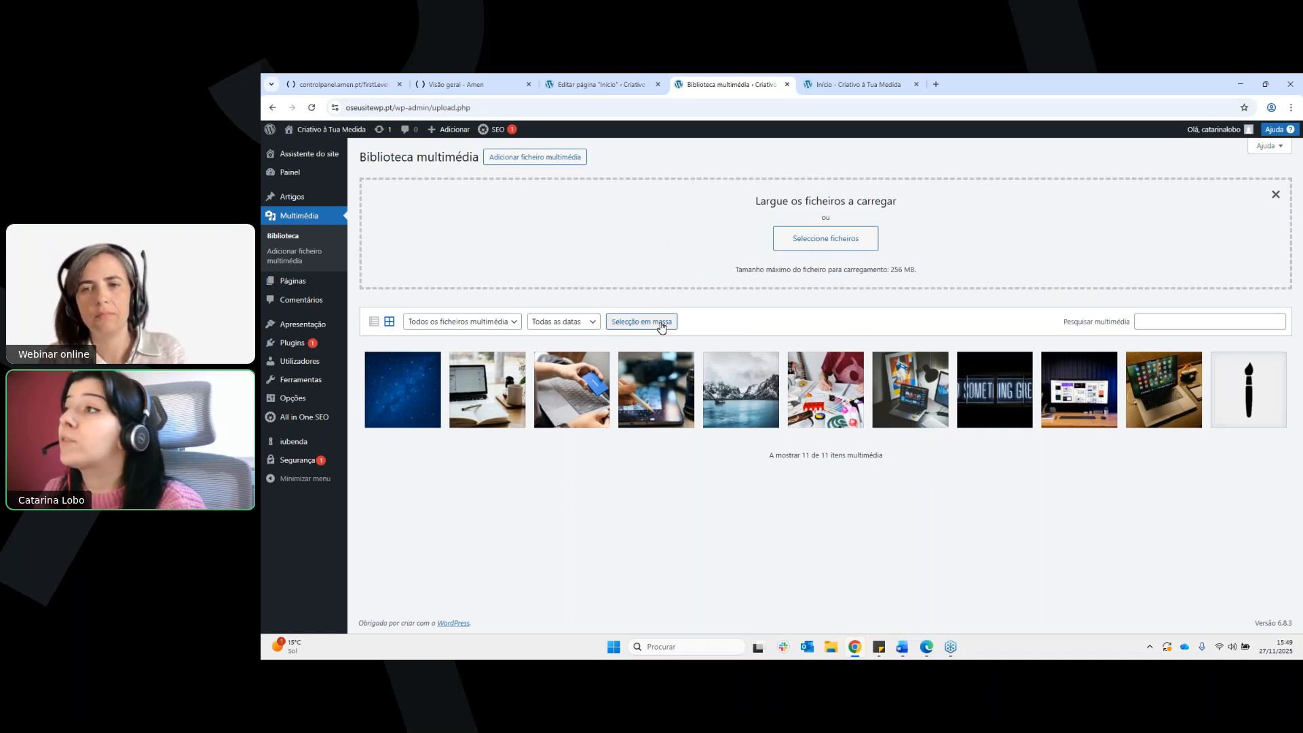
pyautogui.click(1275, 194)
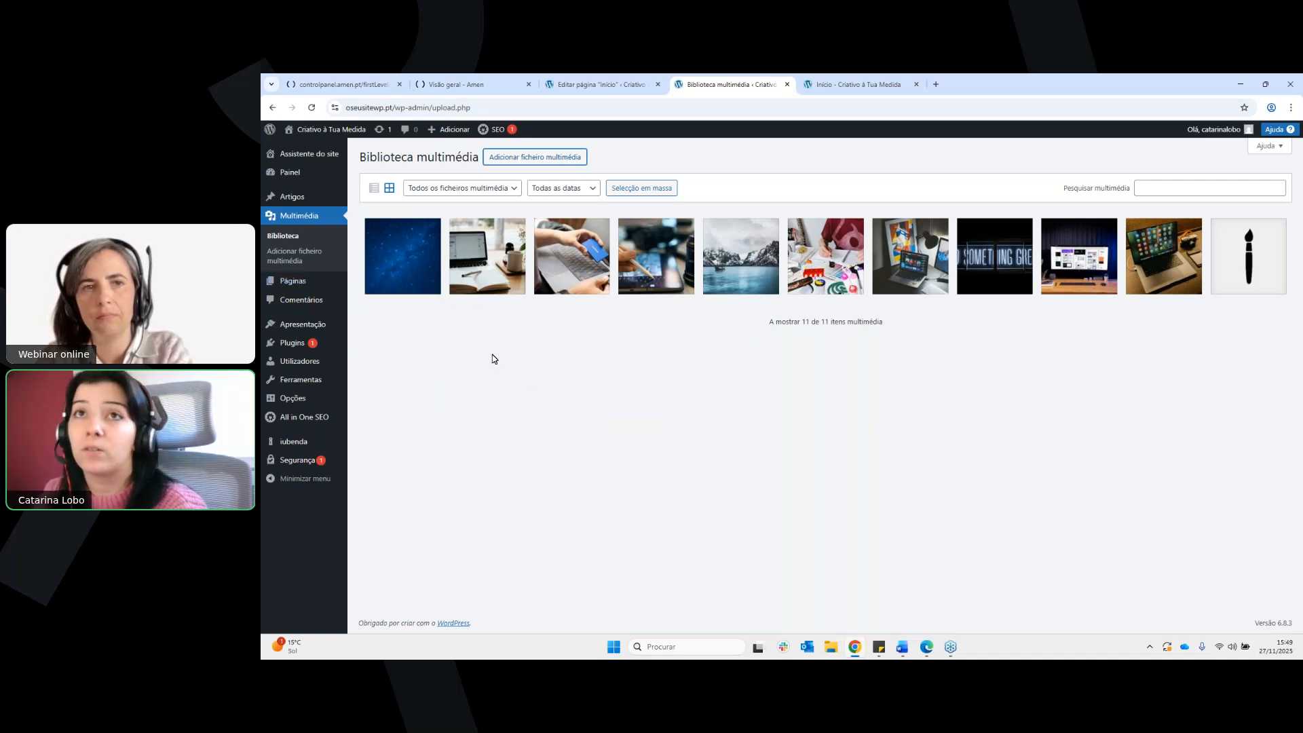
# Reopen the home page for editing and examine the media library and upload options for replacing the blue cover image, without choosing a file
pyautogui.click(325, 151)
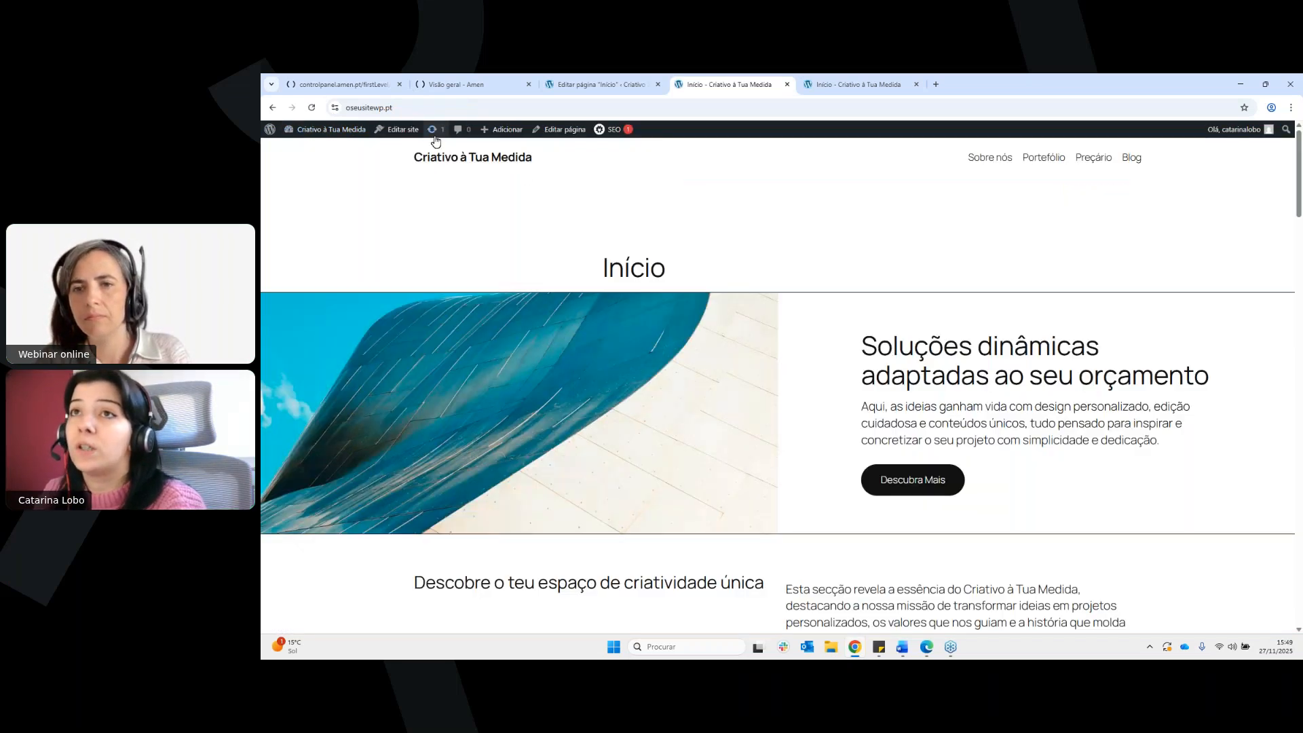
pyautogui.click(549, 130)
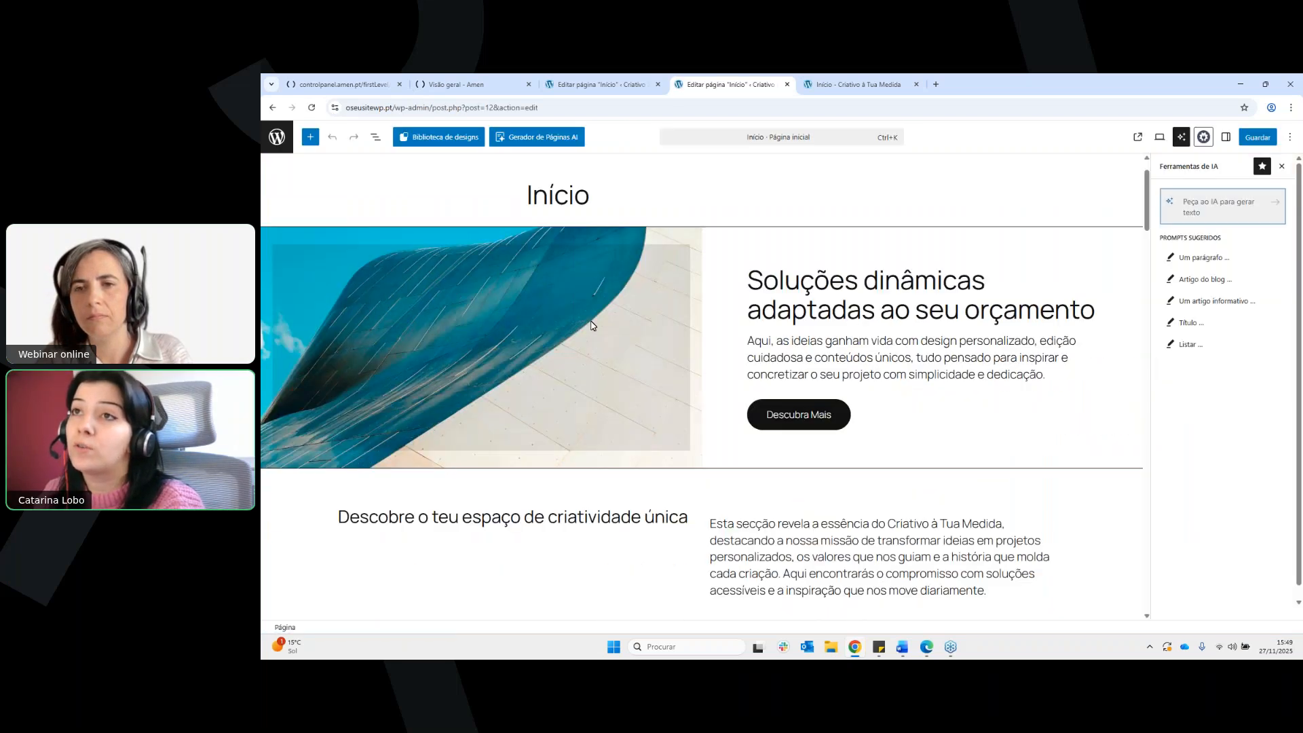
pyautogui.click(590, 326)
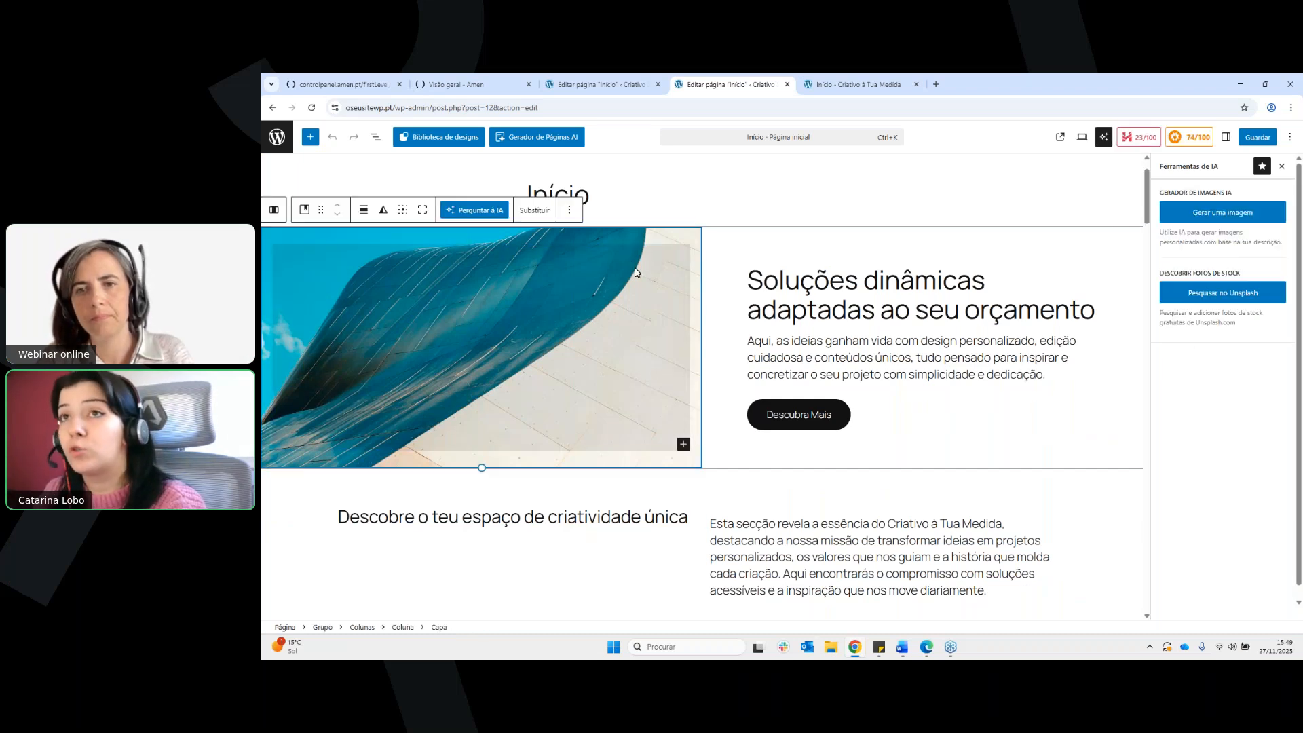
pyautogui.click(535, 211)
pyautogui.click(603, 266)
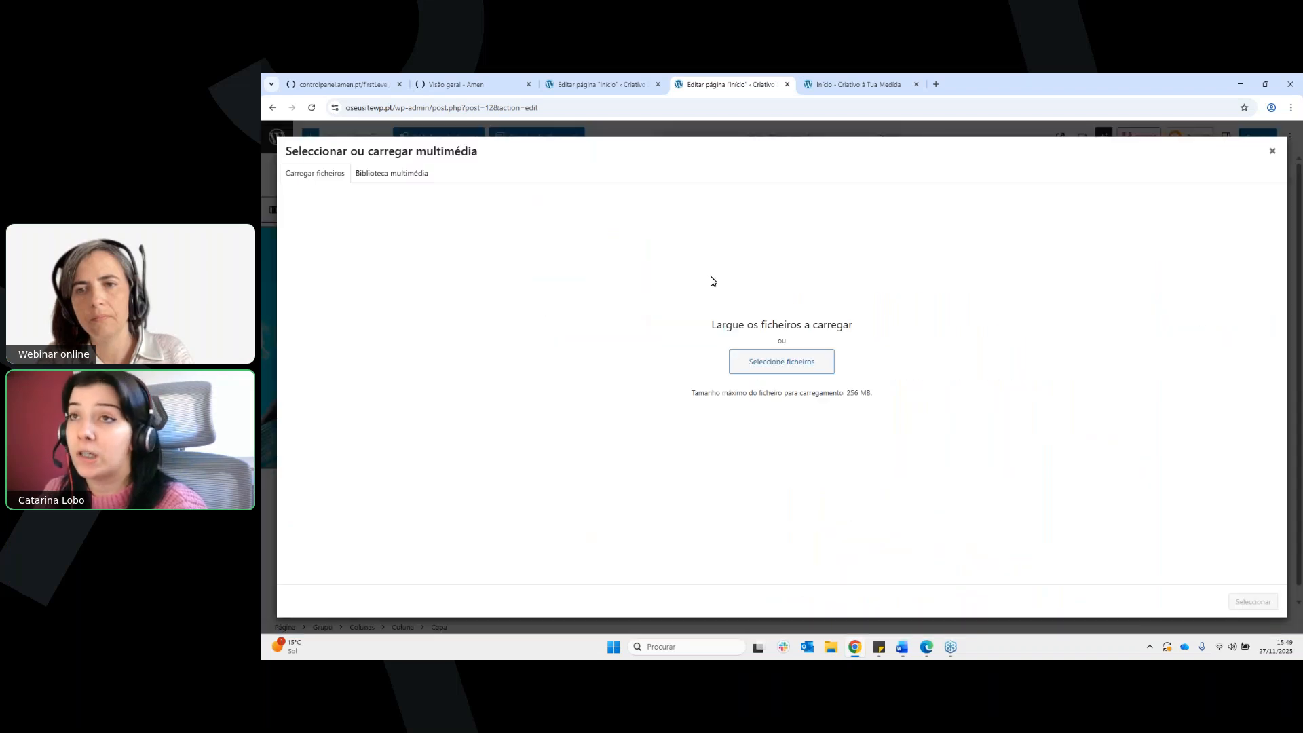
pyautogui.click(401, 174)
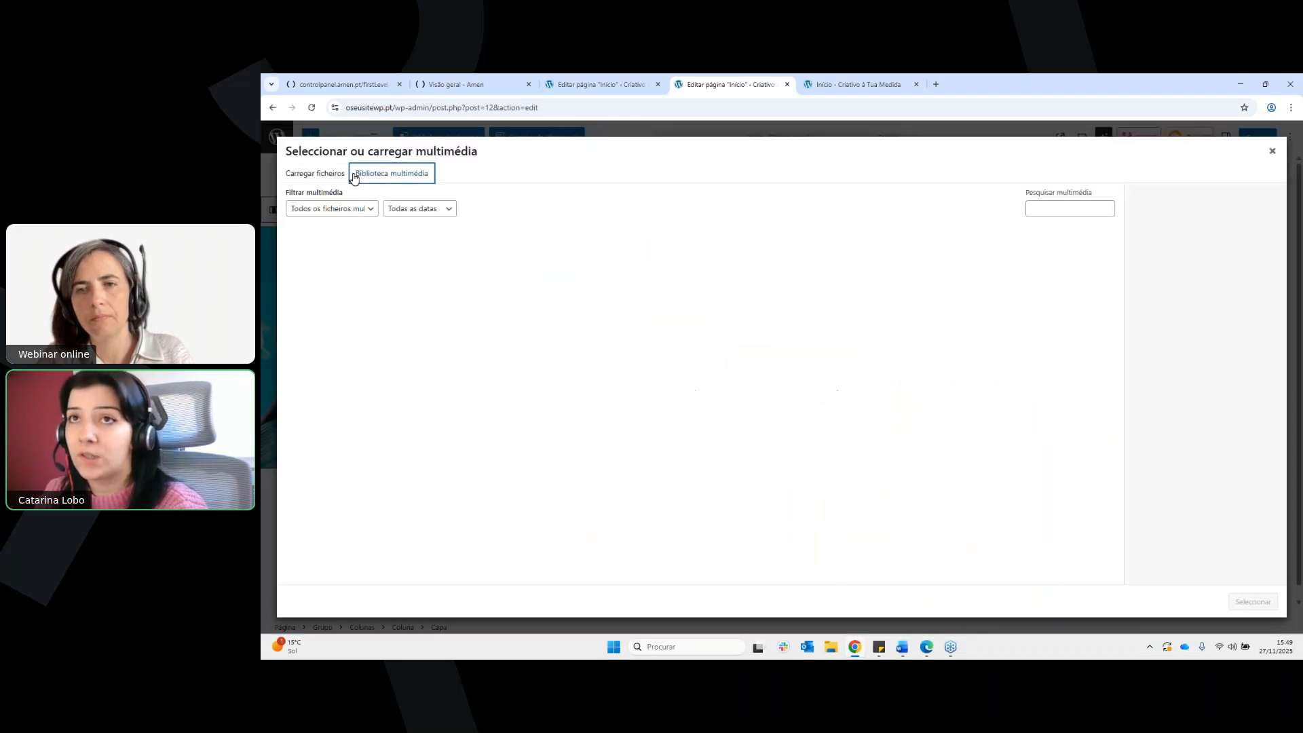
pyautogui.click(336, 175)
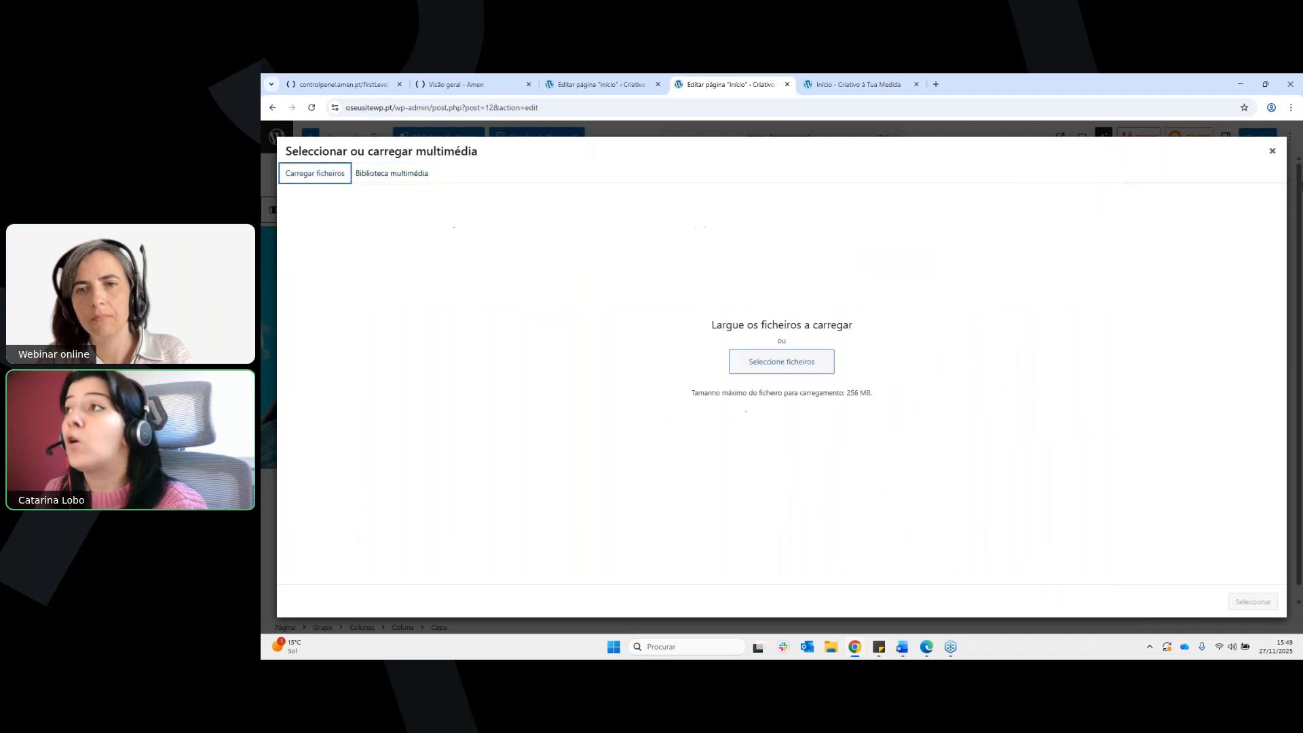
pyautogui.click(1273, 152)
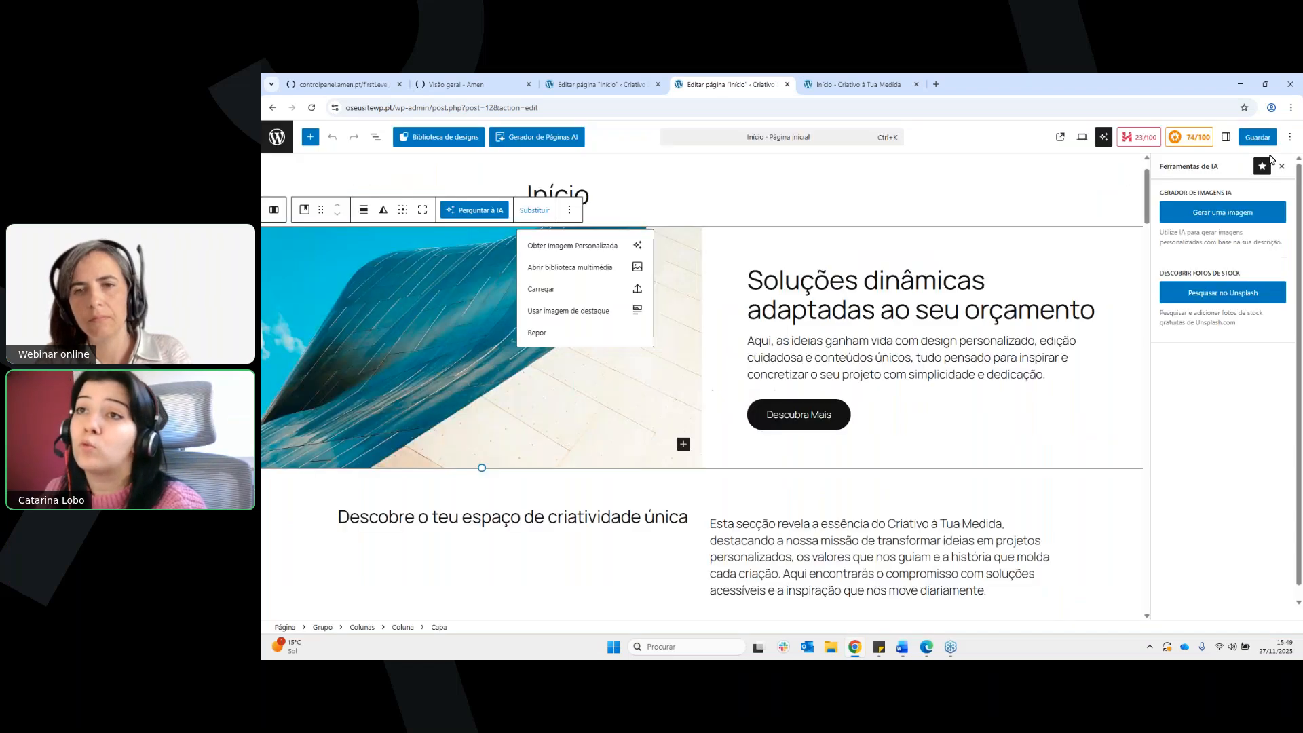
# Show the file selection for uploading a replacement cover image, cancel it, and return to the site's home page
pyautogui.click(567, 291)
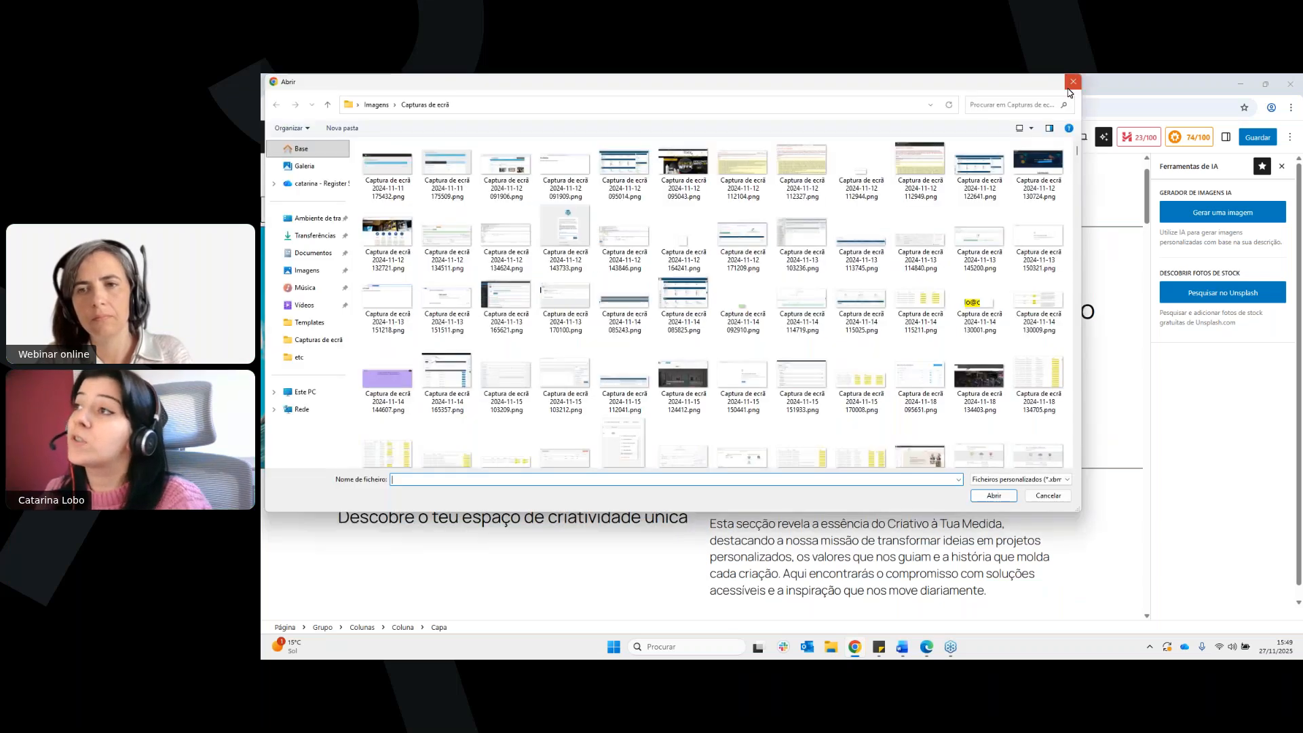
pyautogui.click(1071, 84)
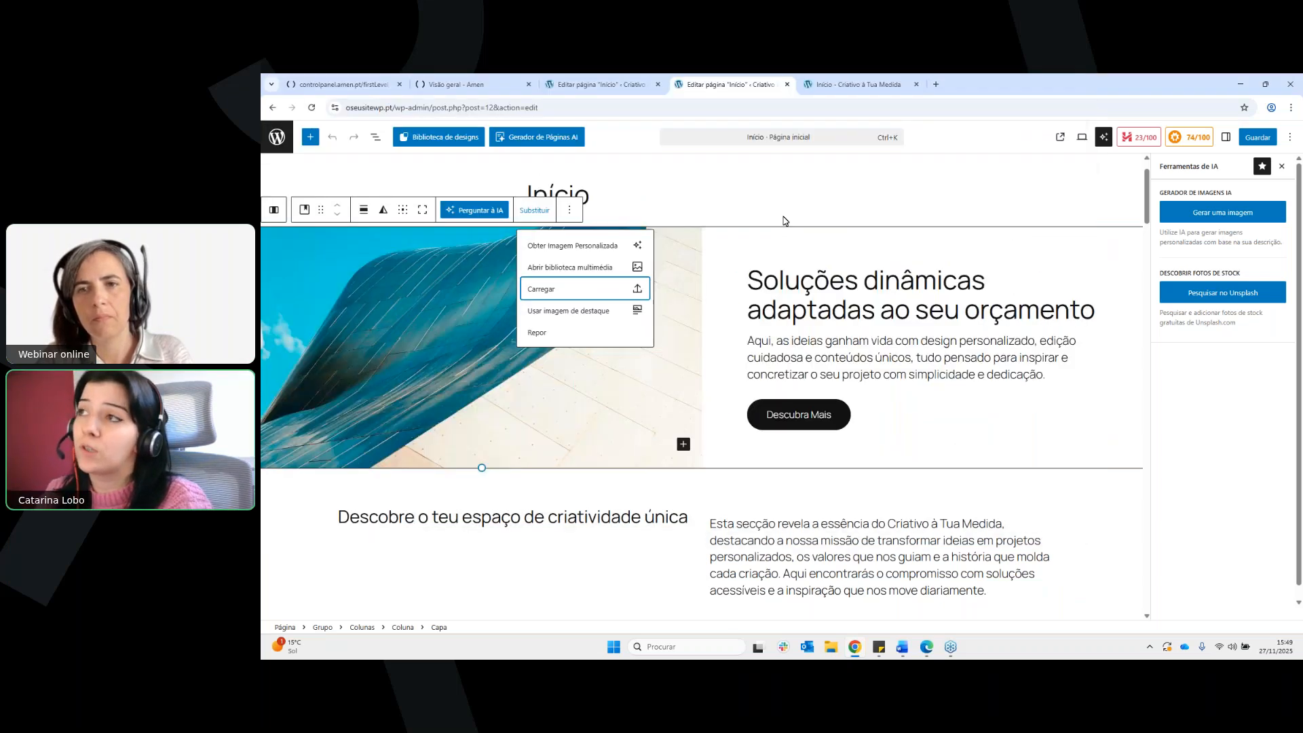
pyautogui.click(784, 221)
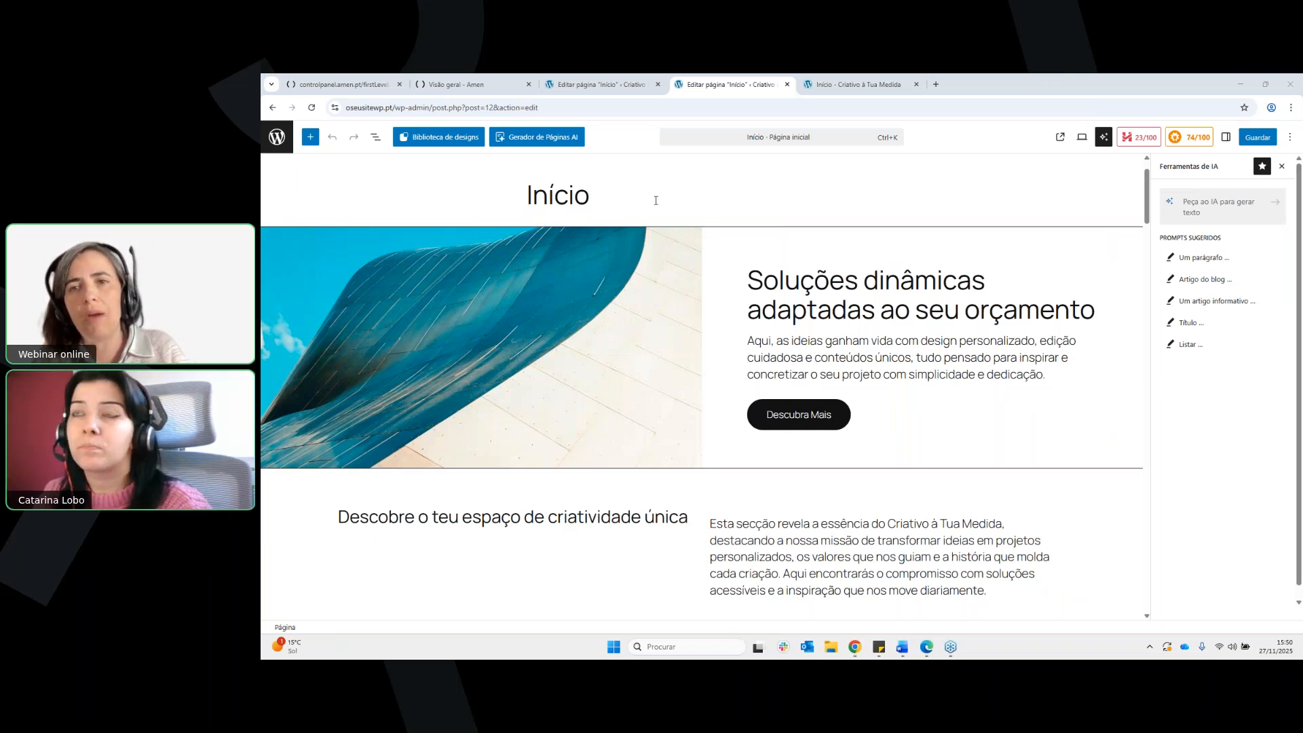
pyautogui.click(274, 109)
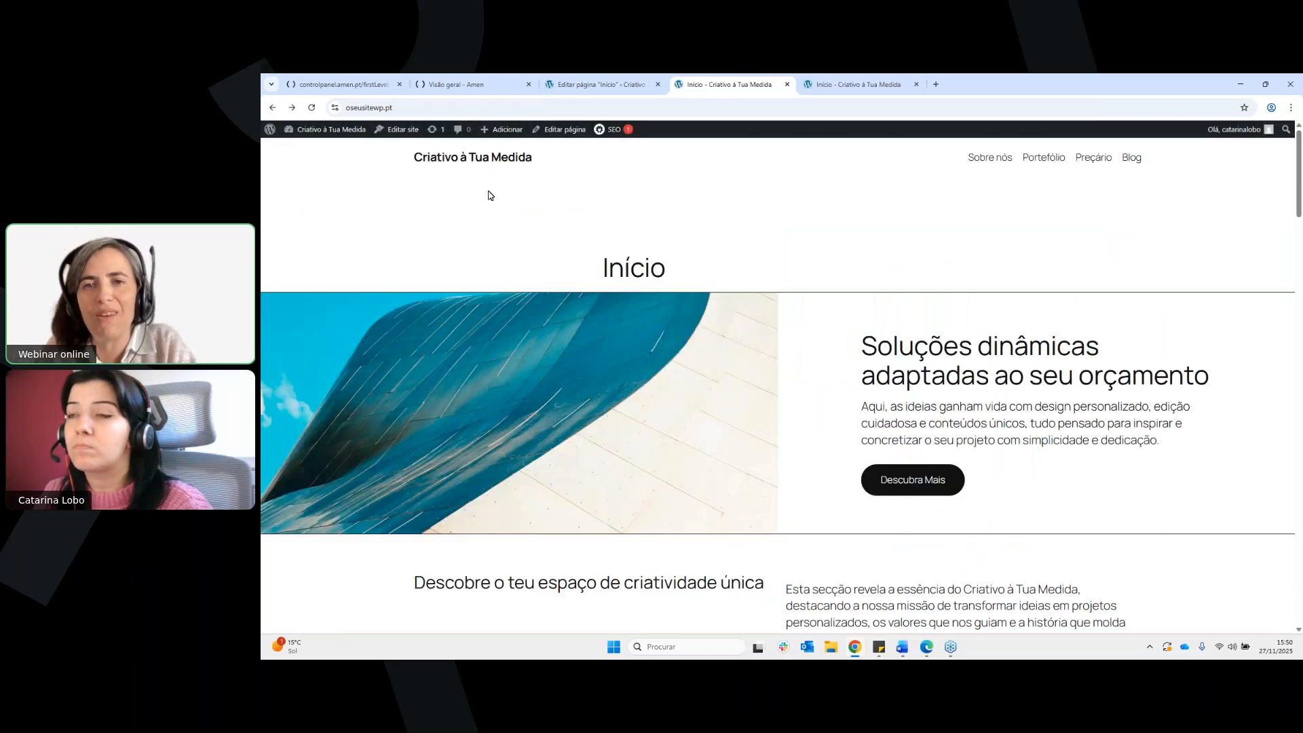
# Review the home page down to its footer, open the site editor, and select the Rodapé block from the template's block list
pyautogui.scroll(-12, 795, 310)
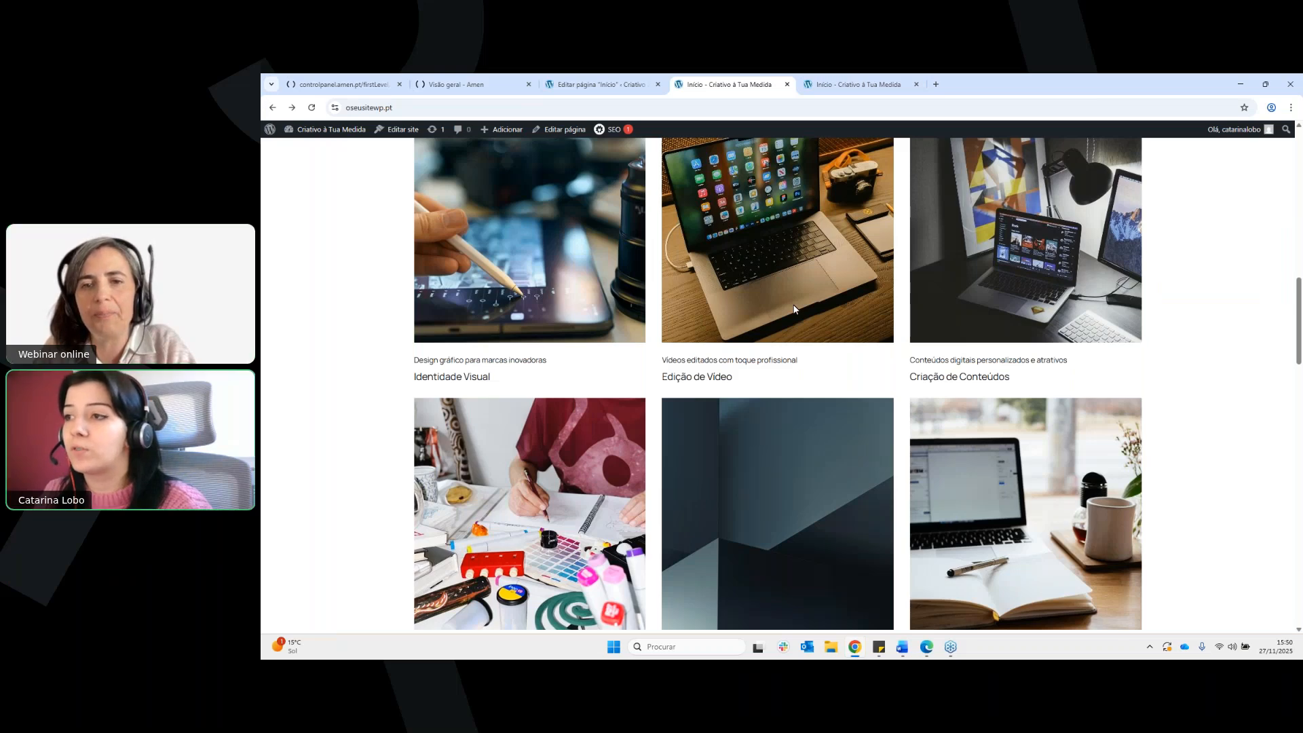
pyautogui.scroll(-10, 794, 309)
pyautogui.scroll(-8, 573, 186)
pyautogui.moveTo(503, 129)
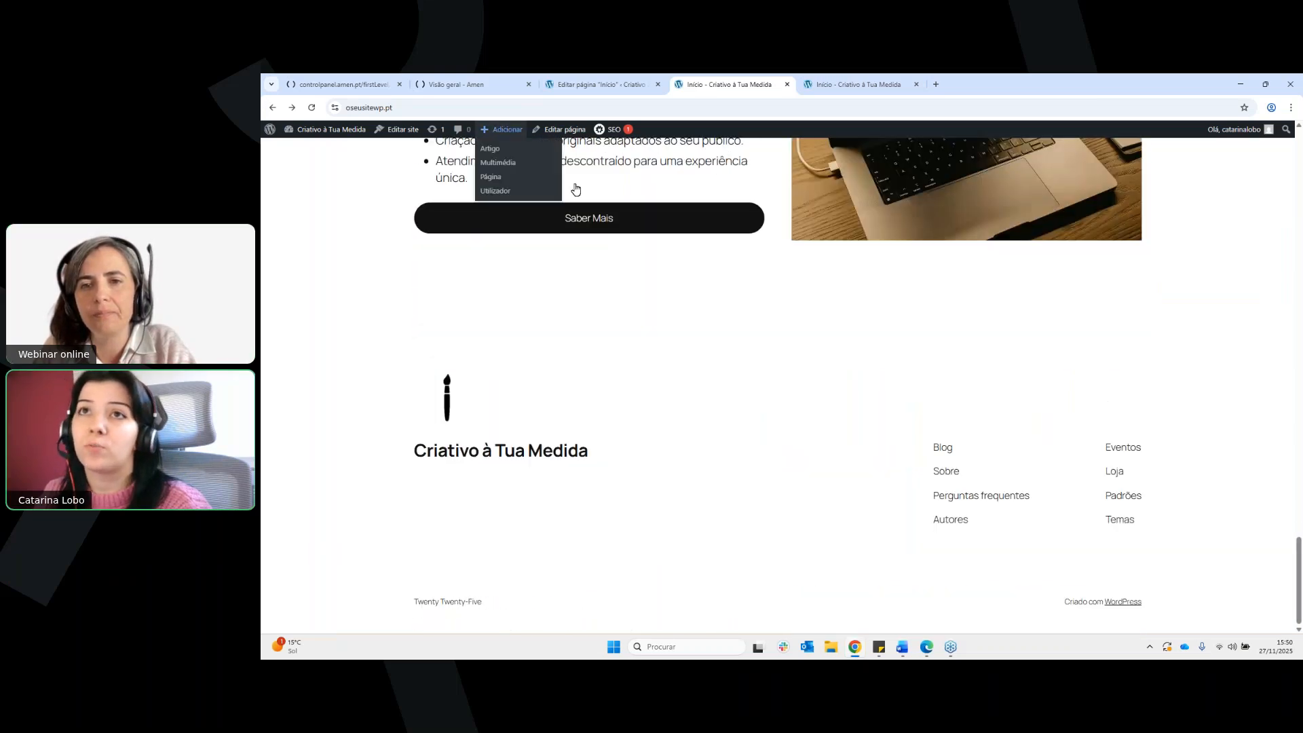
pyautogui.click(401, 135)
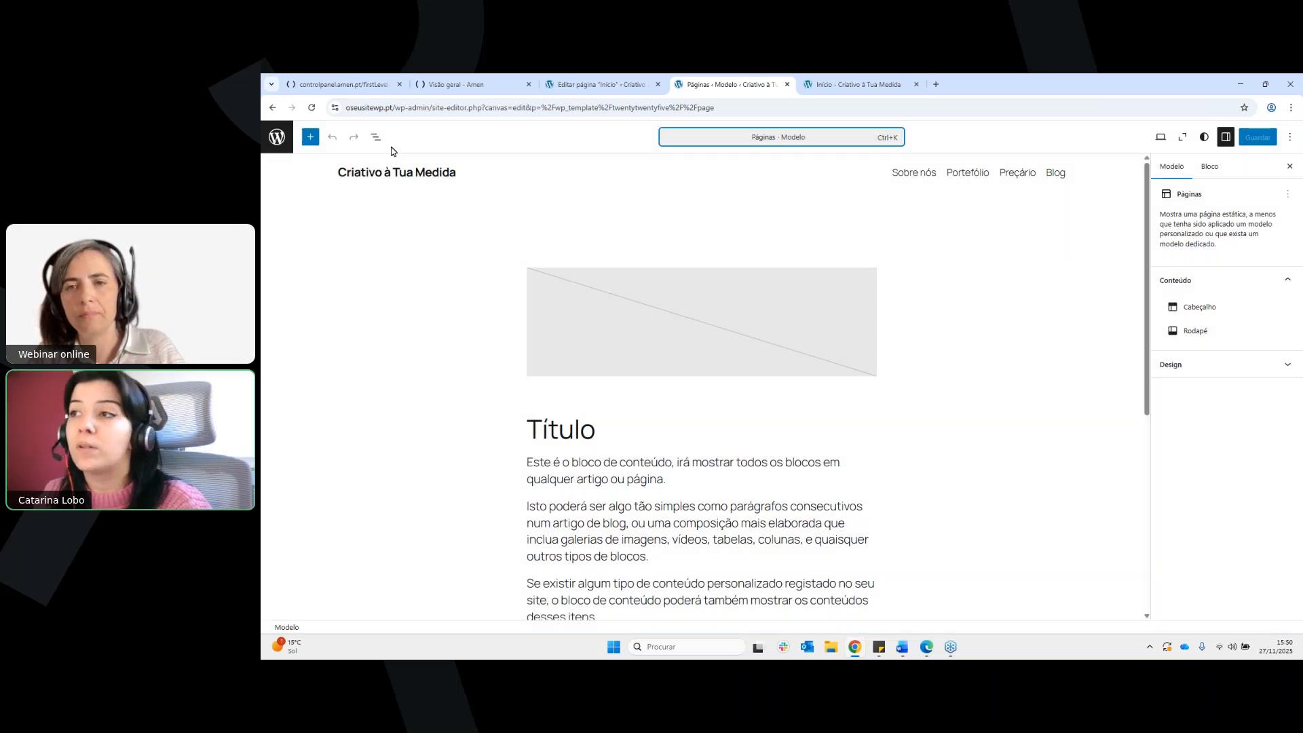
pyautogui.click(375, 137)
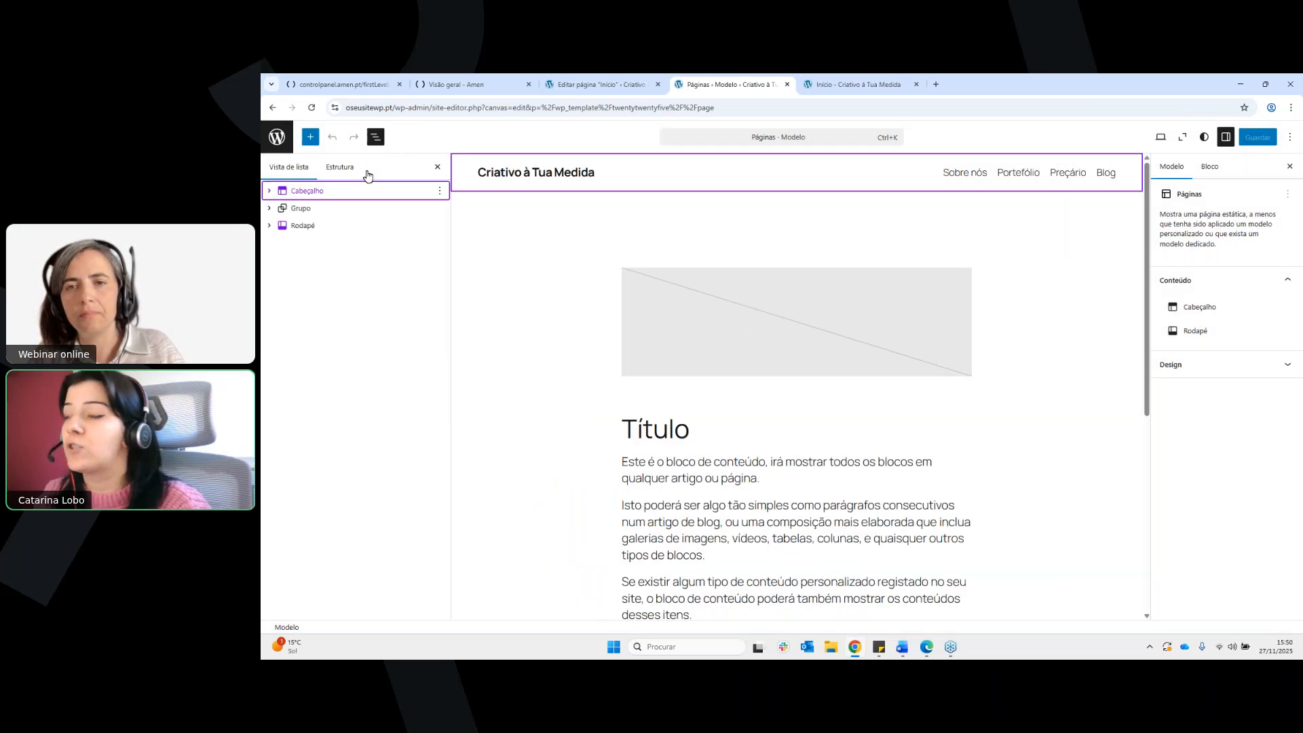
pyautogui.click(302, 225)
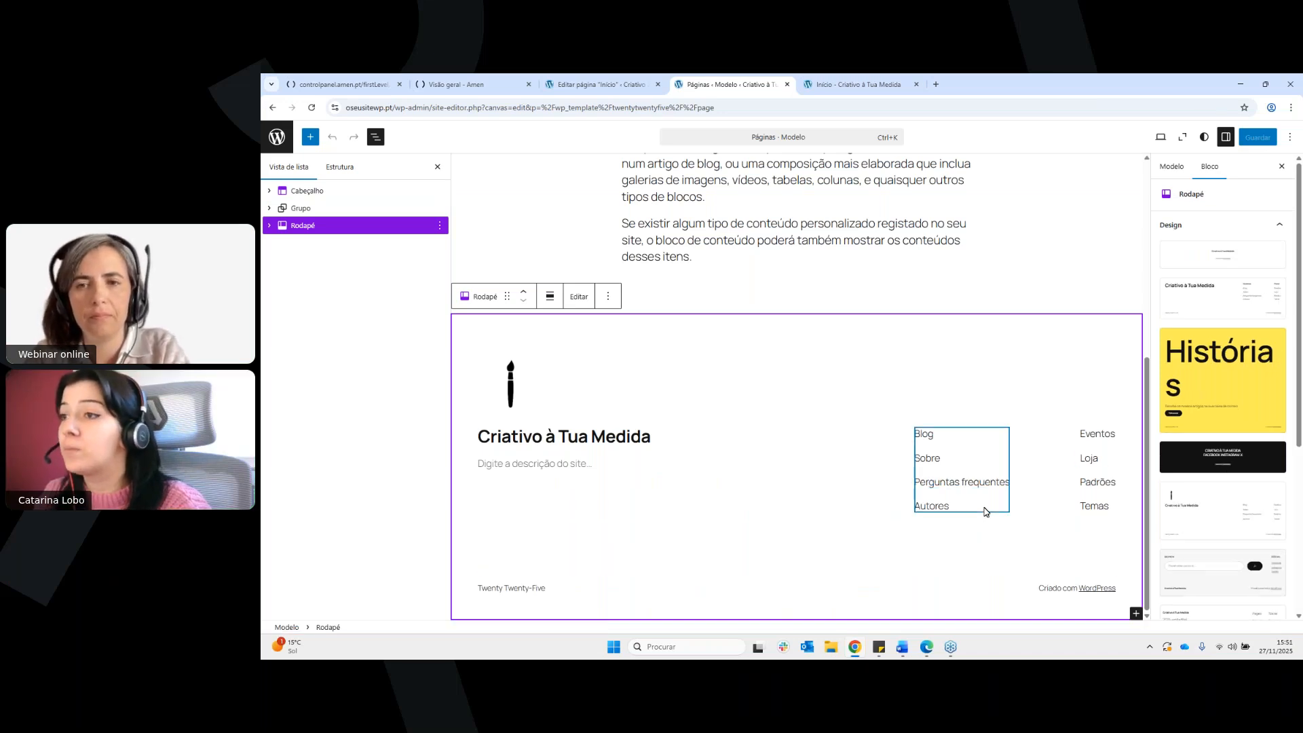
# Rename the Autores link in the footer's navigation as "Livro de reclamações"
pyautogui.click(985, 512)
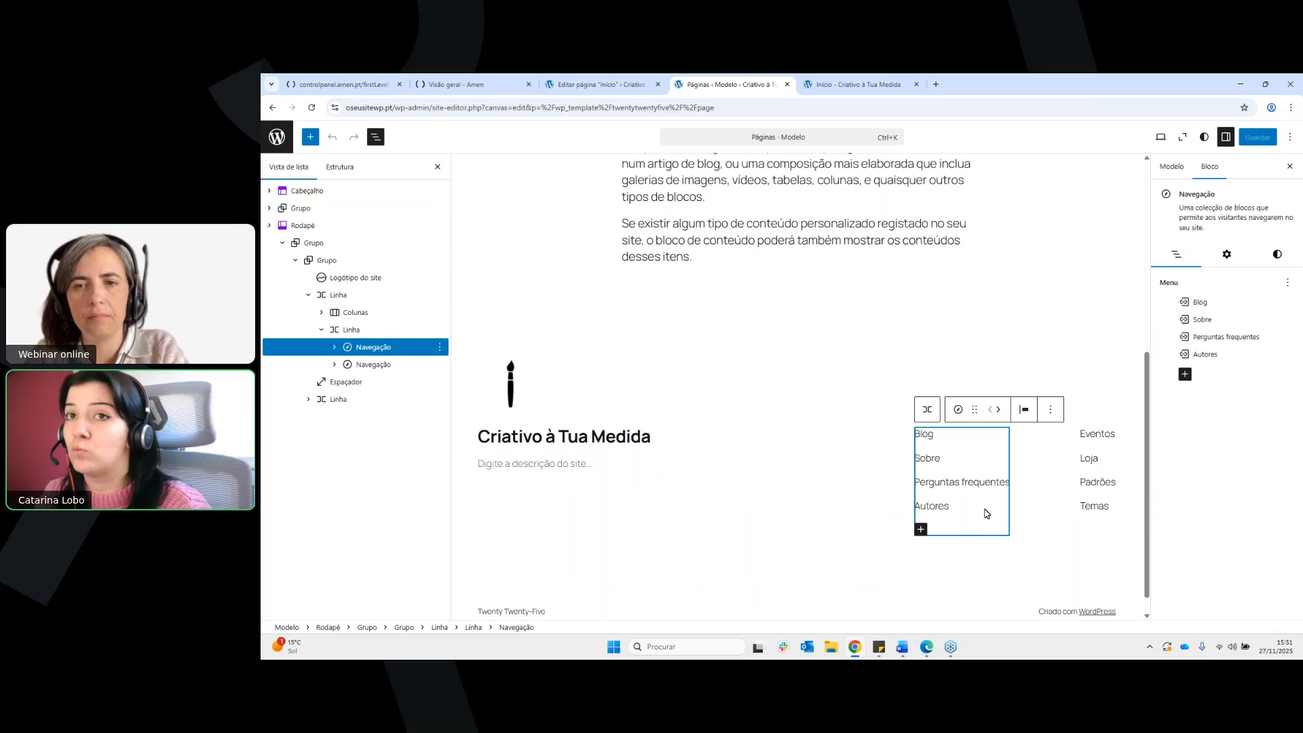
pyautogui.click(940, 507)
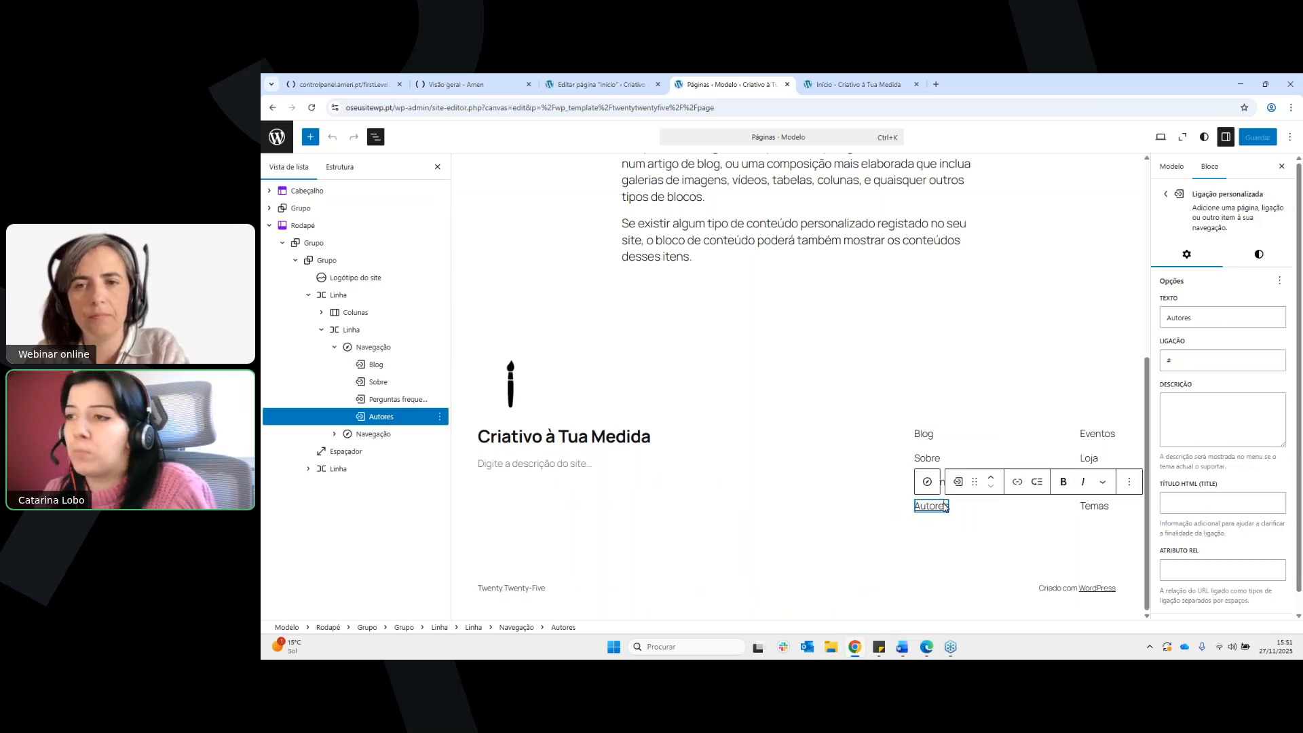
pyautogui.doubleClick(945, 506)
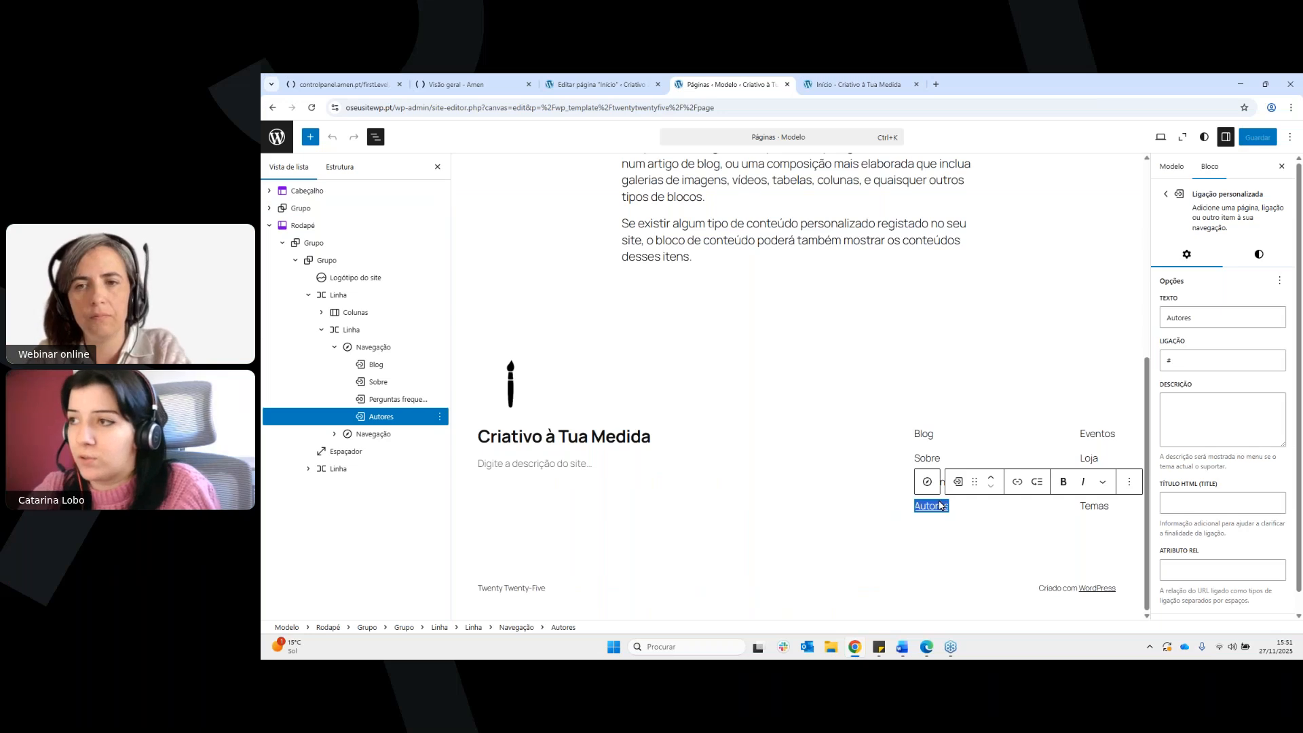
pyautogui.write('L')
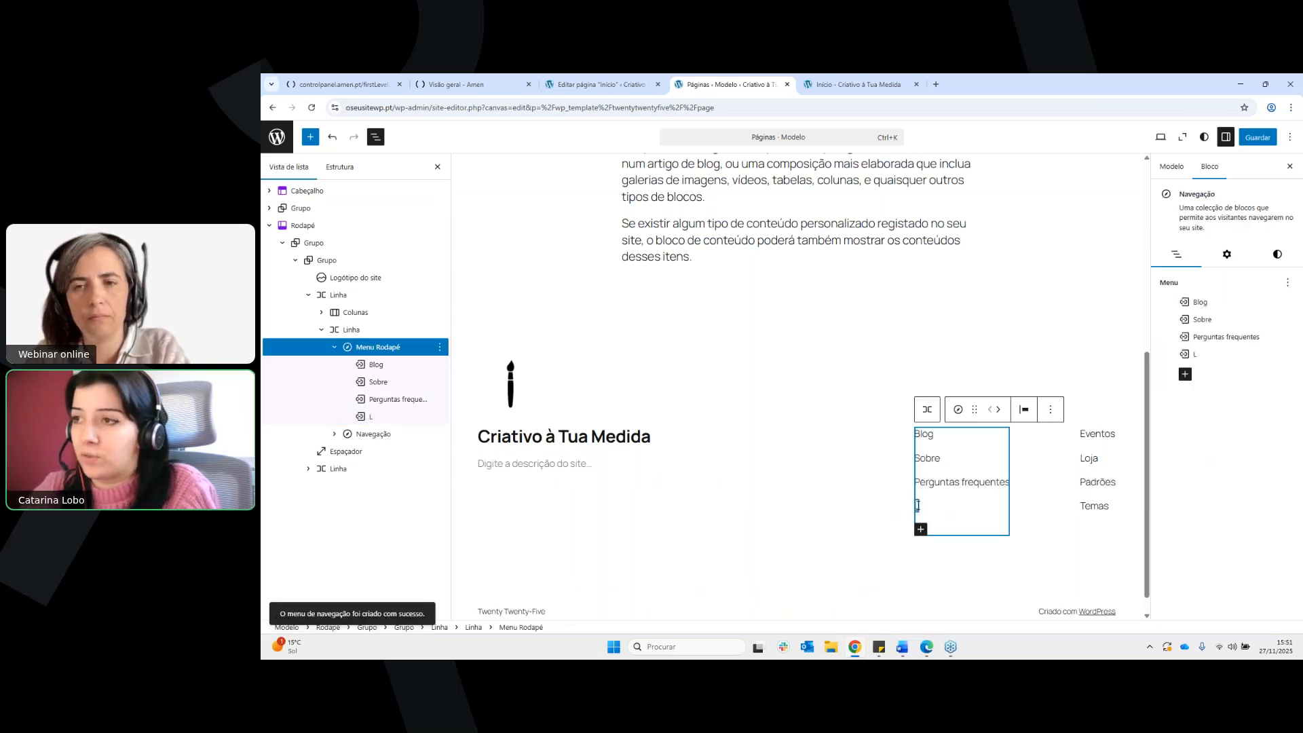
pyautogui.click(918, 506)
pyautogui.write('ivro d')
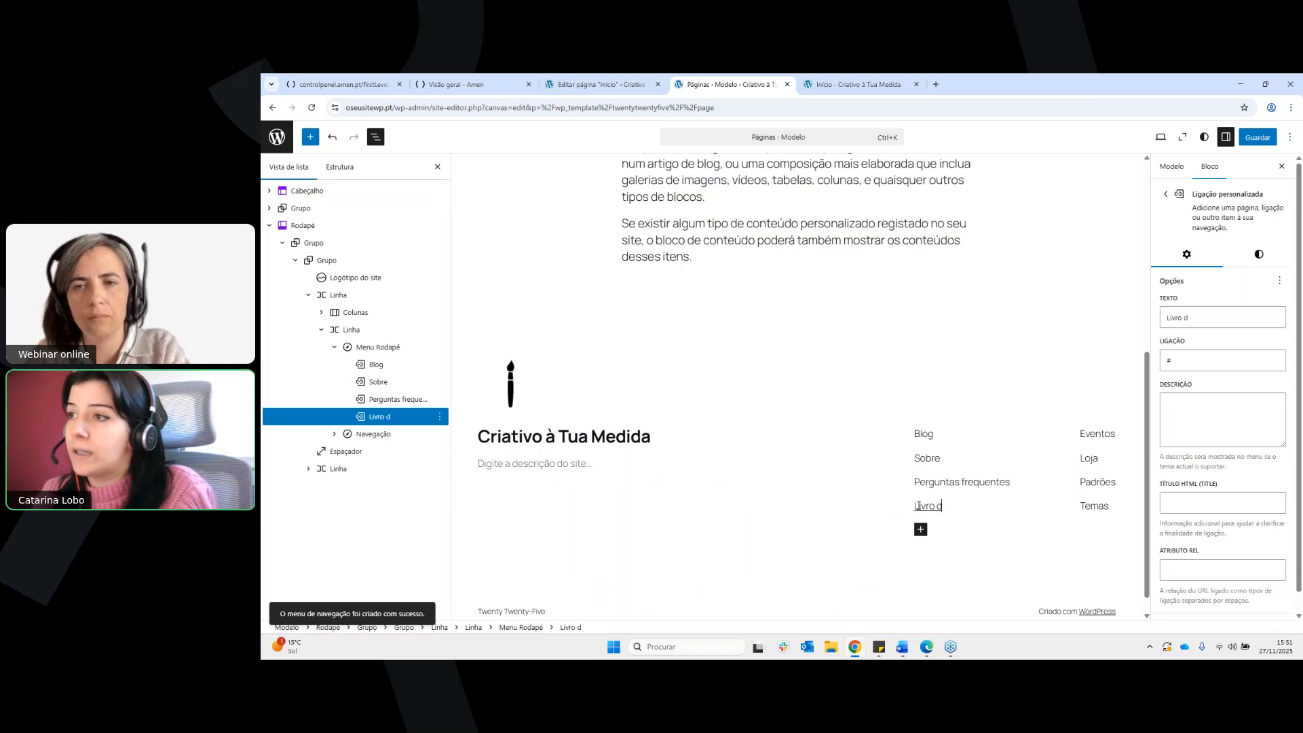
pyautogui.write('e reclamações')
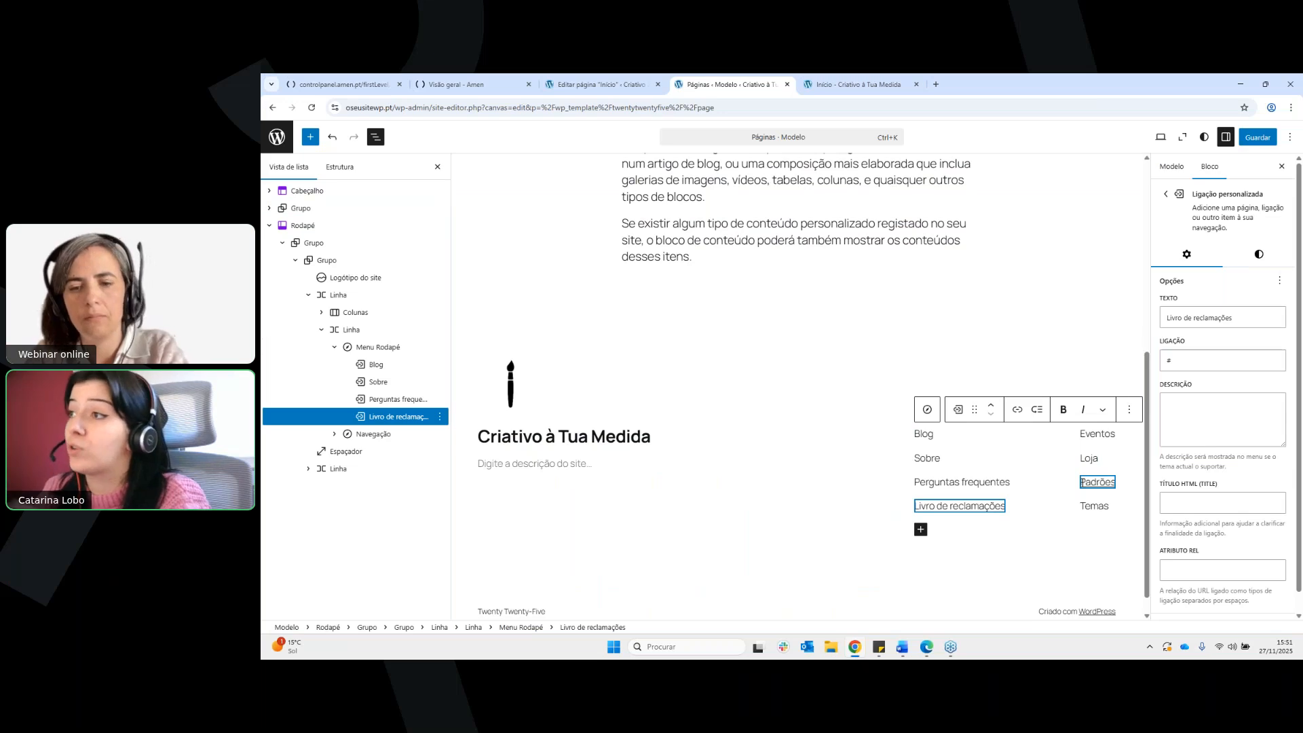
# Highlight the placeholder address of the Livro de reclamações link, leaving the address unchanged
pyautogui.click(1197, 366)
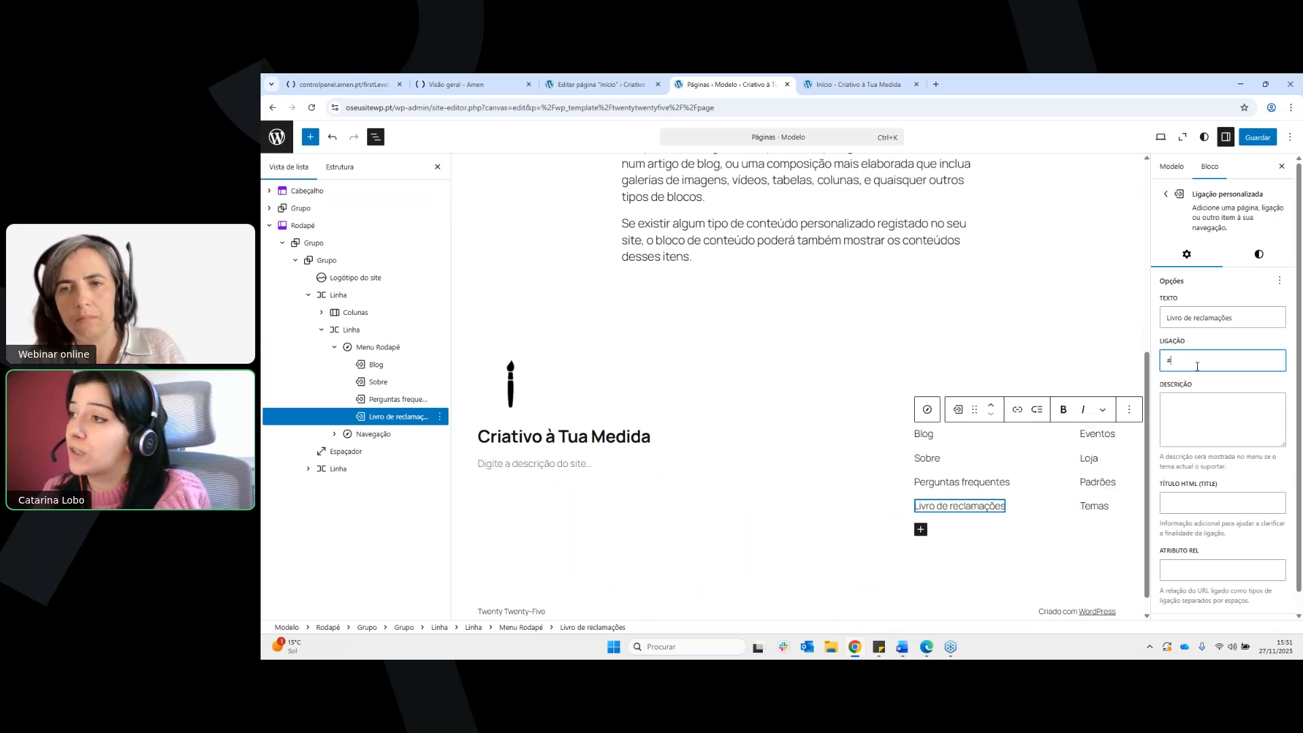
pyautogui.doubleClick(1168, 361)
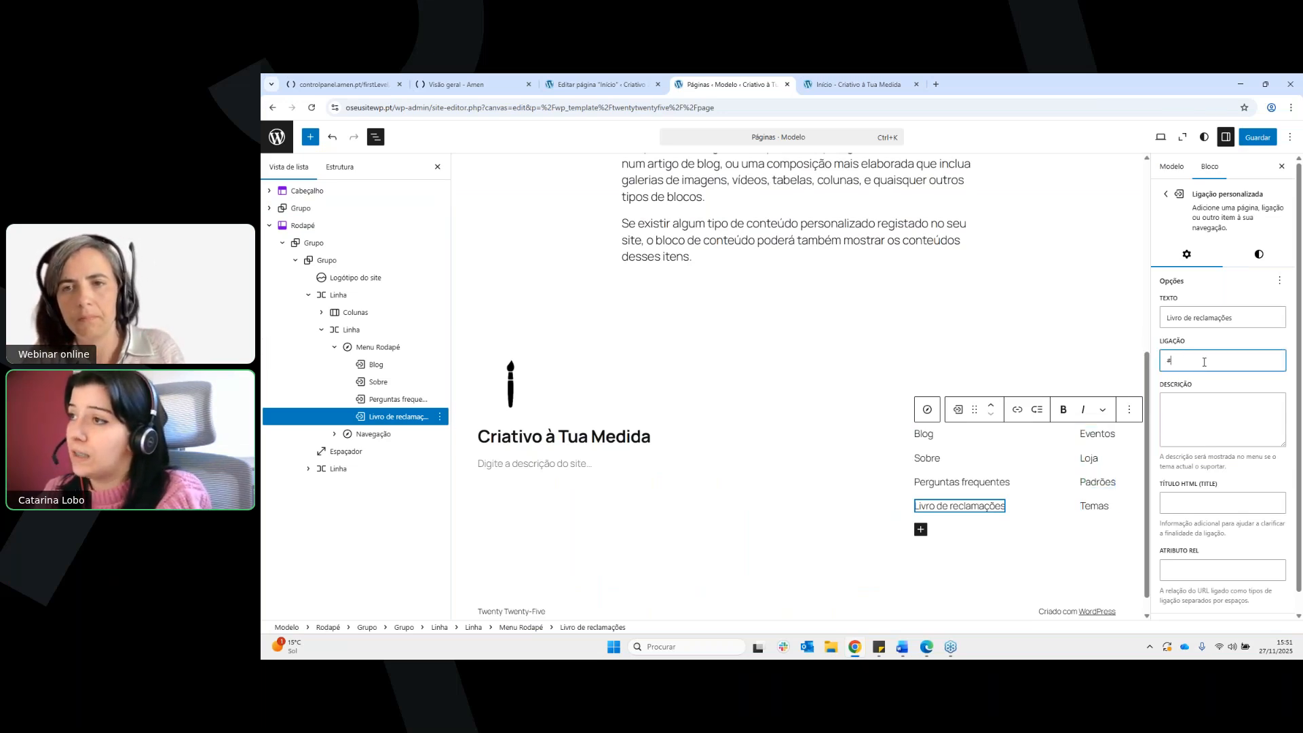
pyautogui.doubleClick(1169, 361)
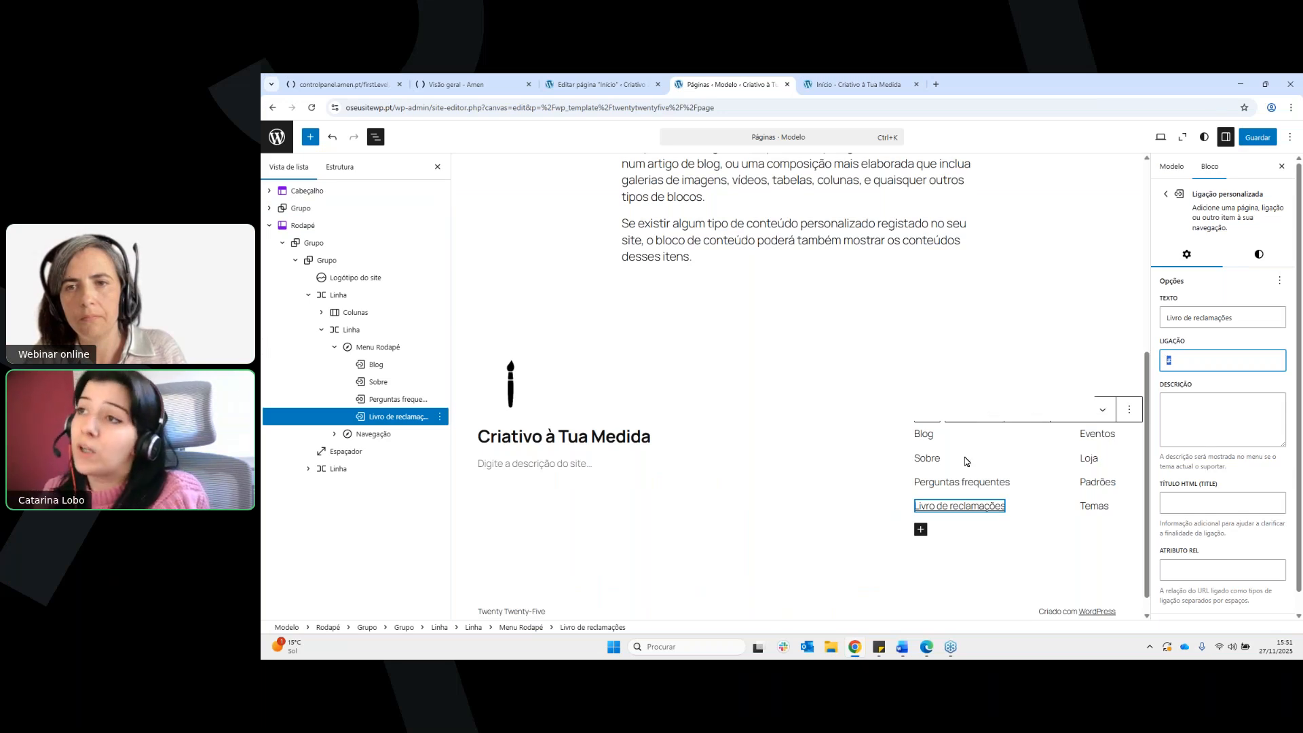
# Examine the page template's content block, footer, site description and header without editing them
pyautogui.scroll(1, 910, 419)
pyautogui.scroll(3, 910, 419)
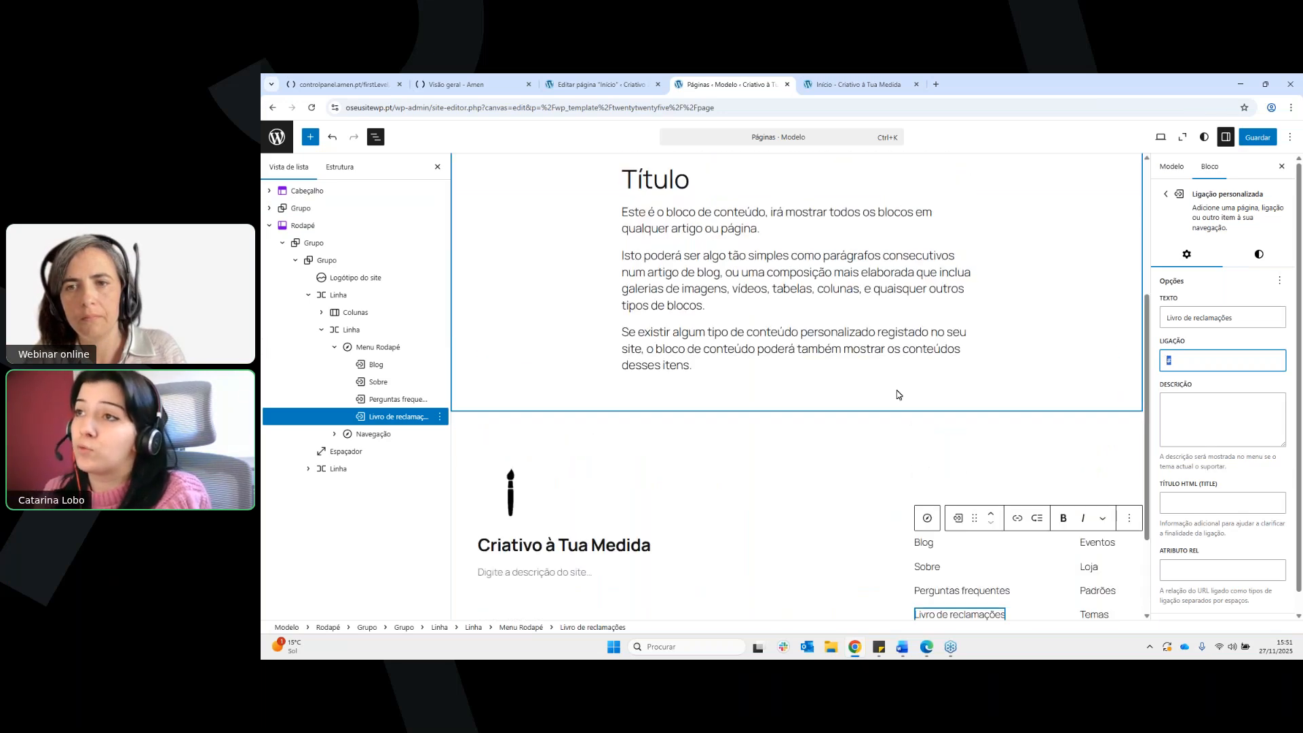
pyautogui.click(872, 346)
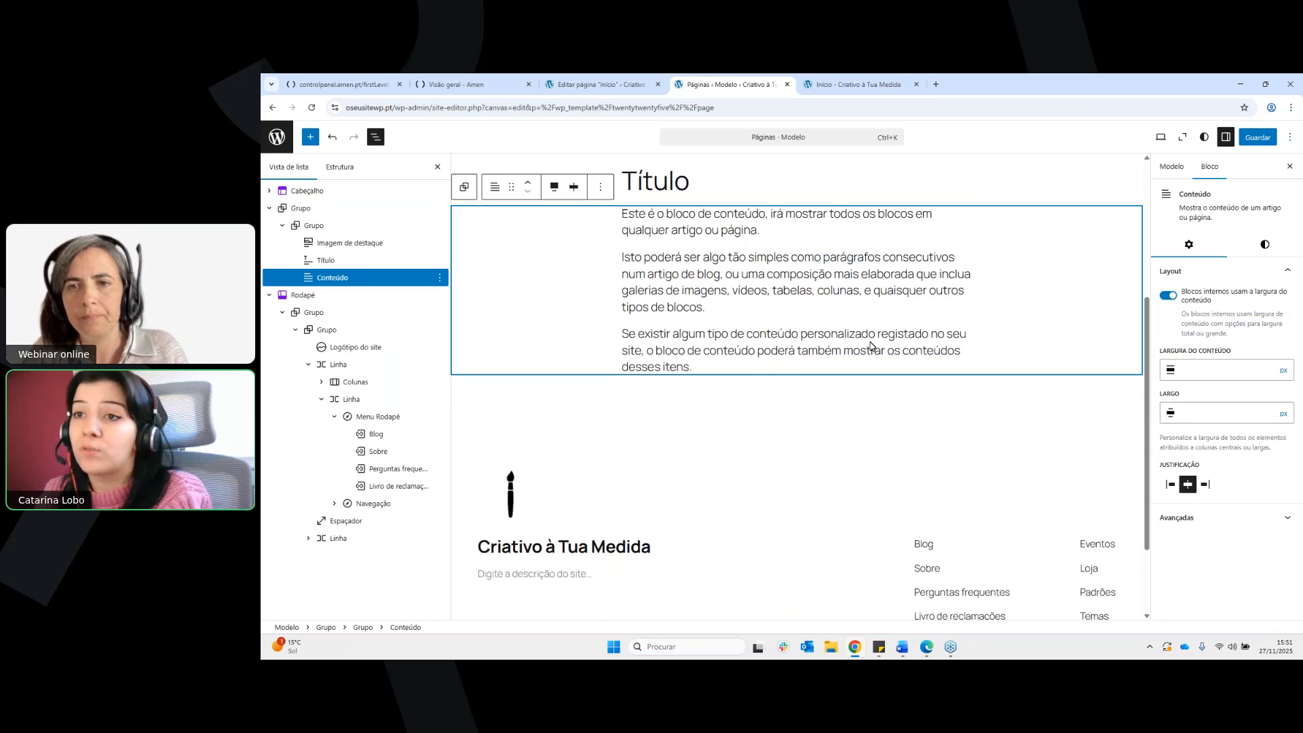
pyautogui.scroll(-1, 679, 462)
pyautogui.click(606, 513)
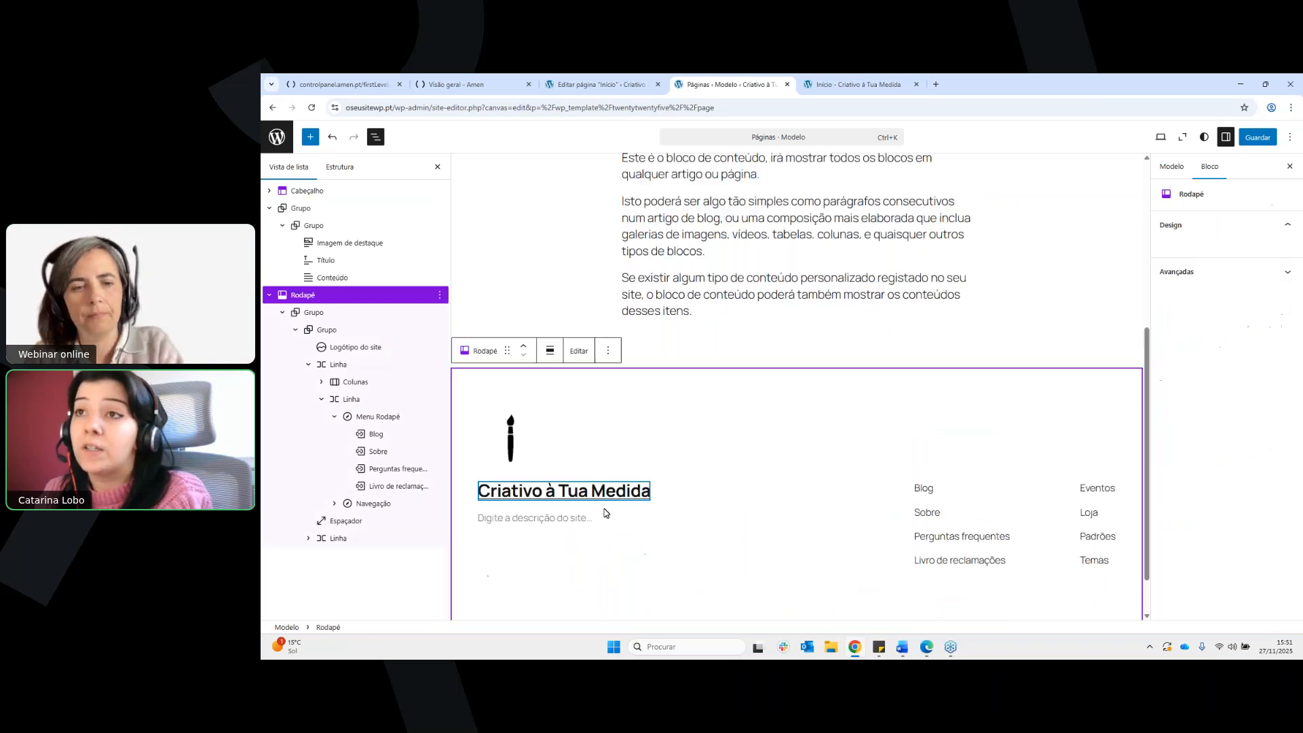
pyautogui.click(600, 510)
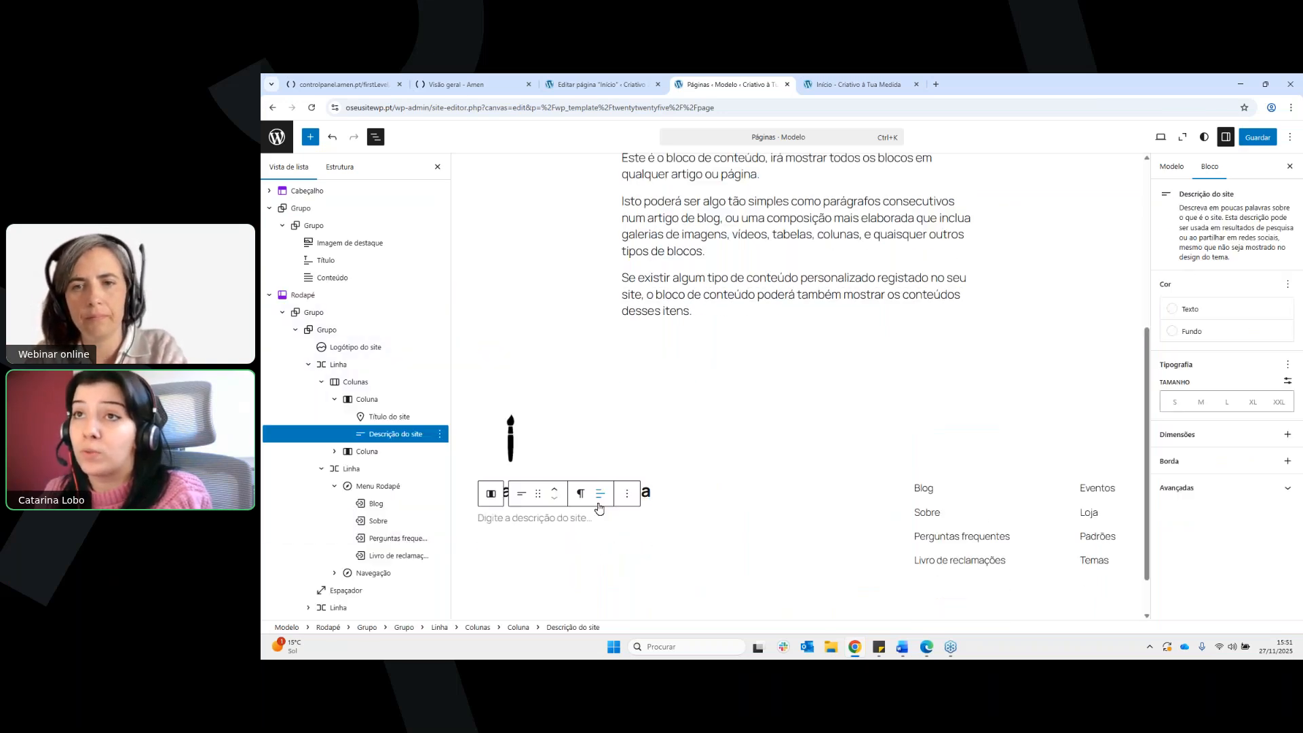
pyautogui.scroll(2, 679, 407)
pyautogui.click(701, 322)
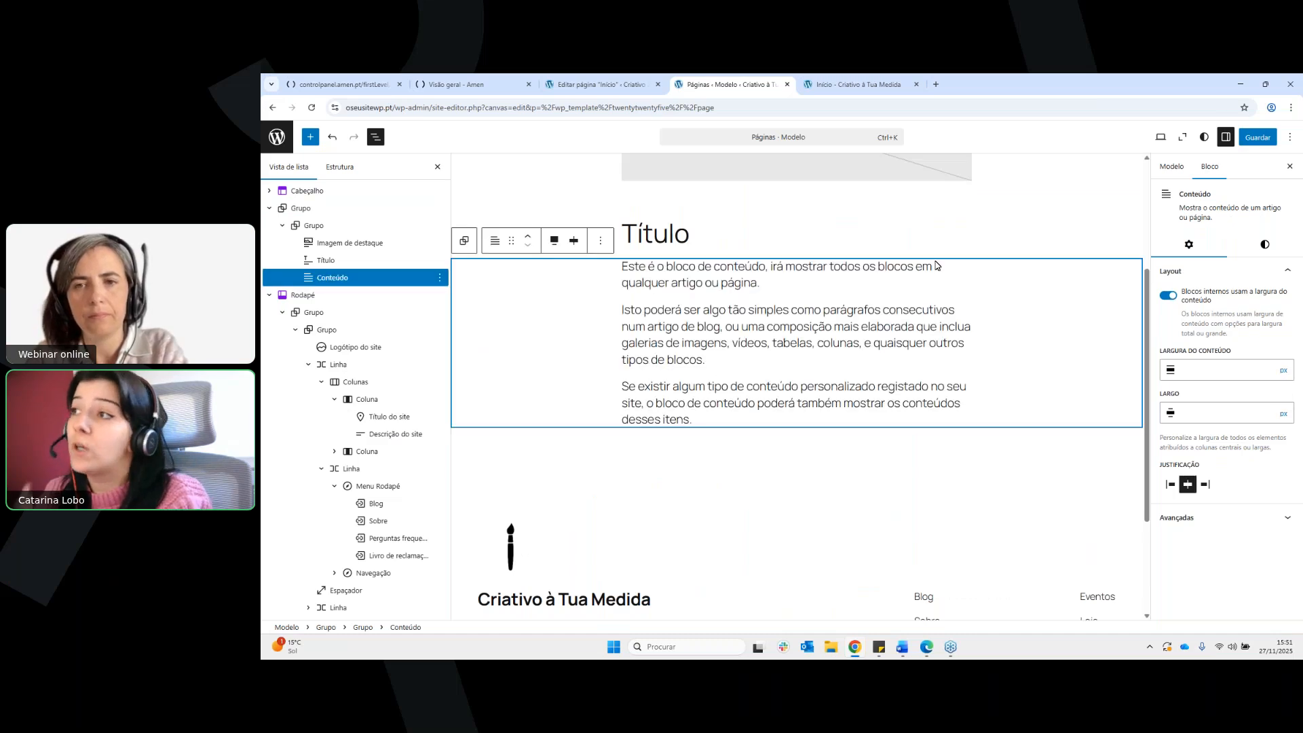
pyautogui.scroll(2, 933, 300)
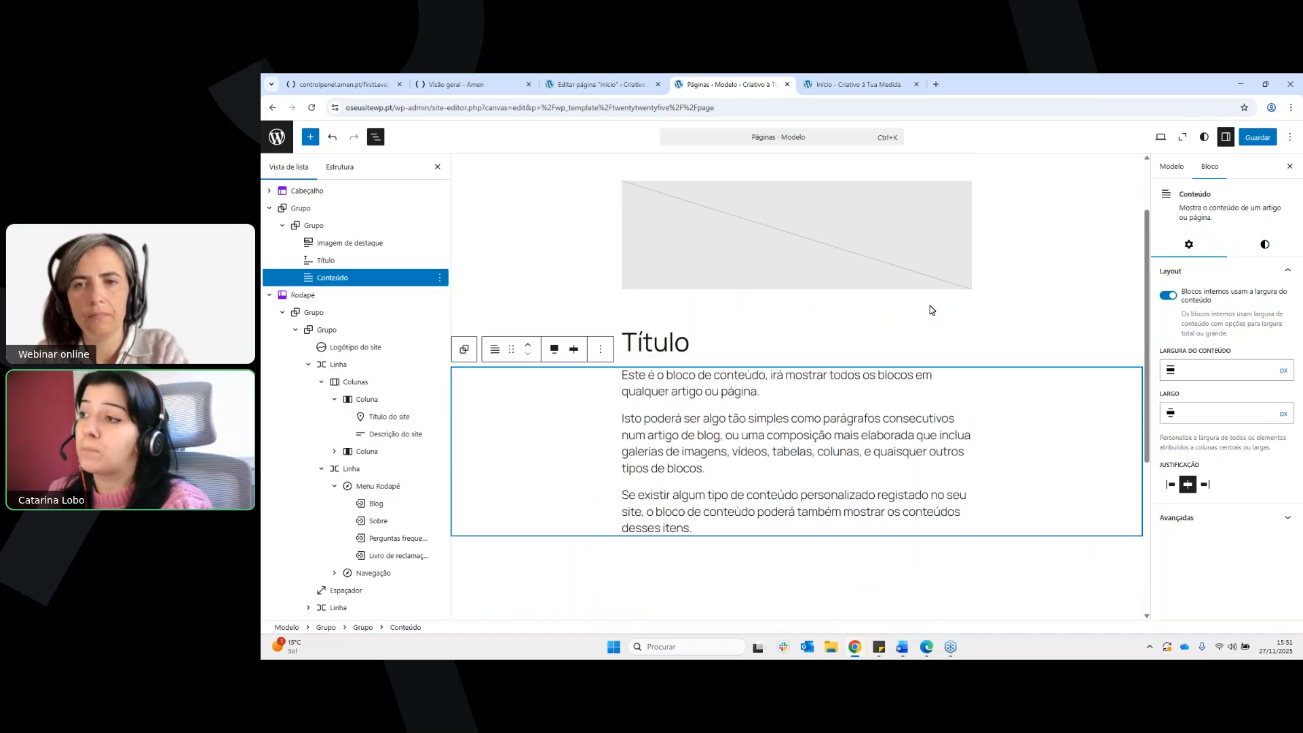
pyautogui.scroll(-1, 930, 309)
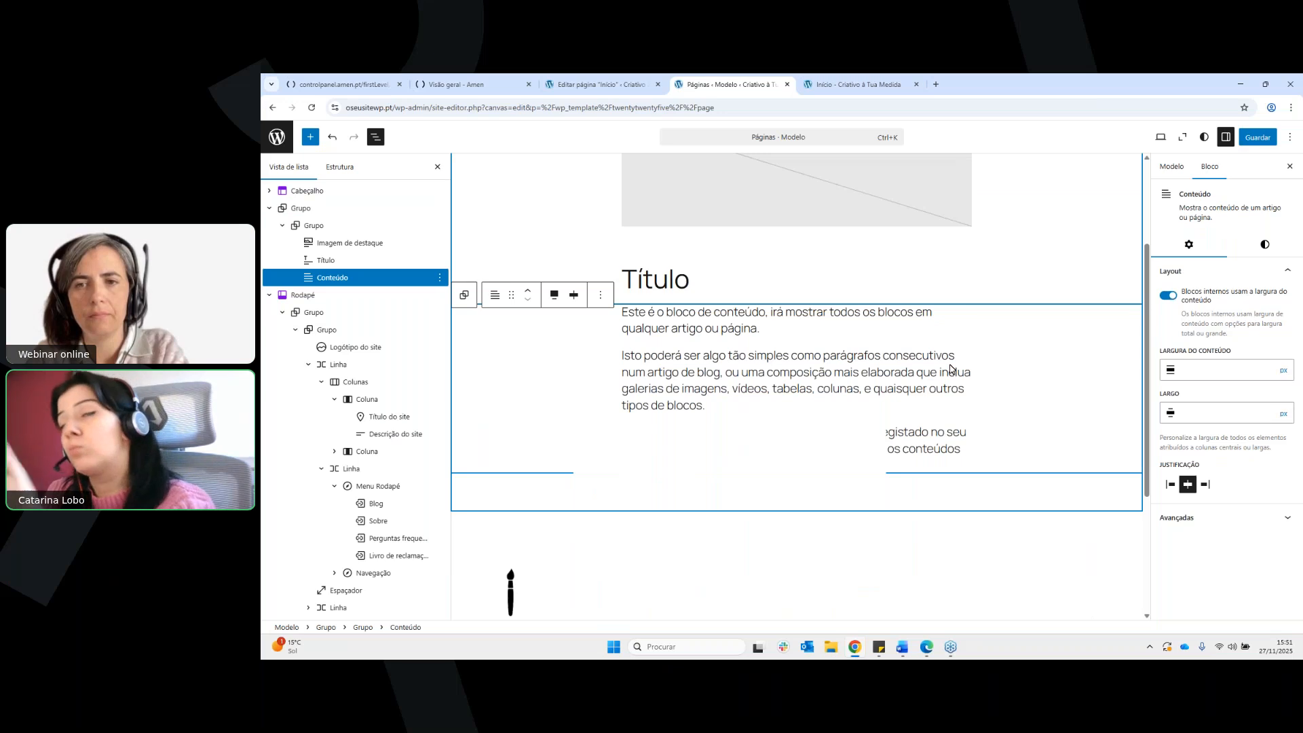
pyautogui.scroll(-3, 950, 368)
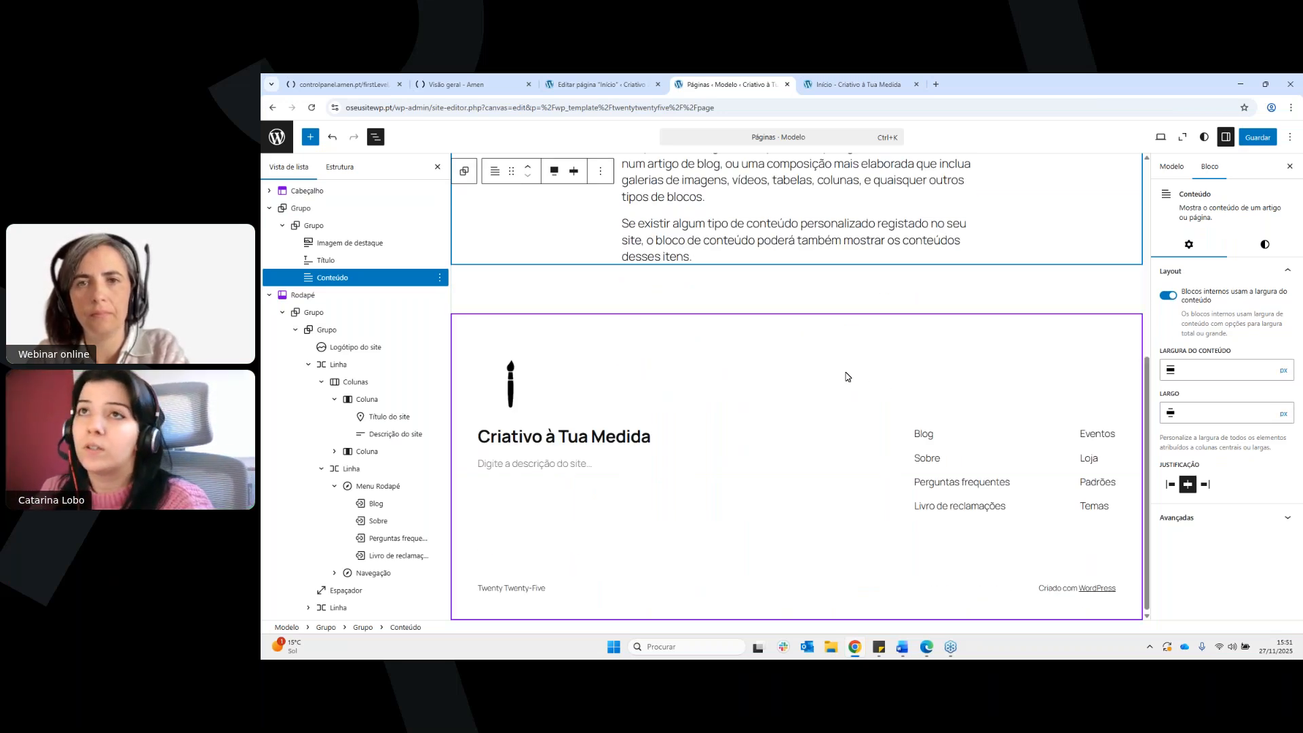
pyautogui.scroll(3, 821, 372)
pyautogui.scroll(3, 821, 372)
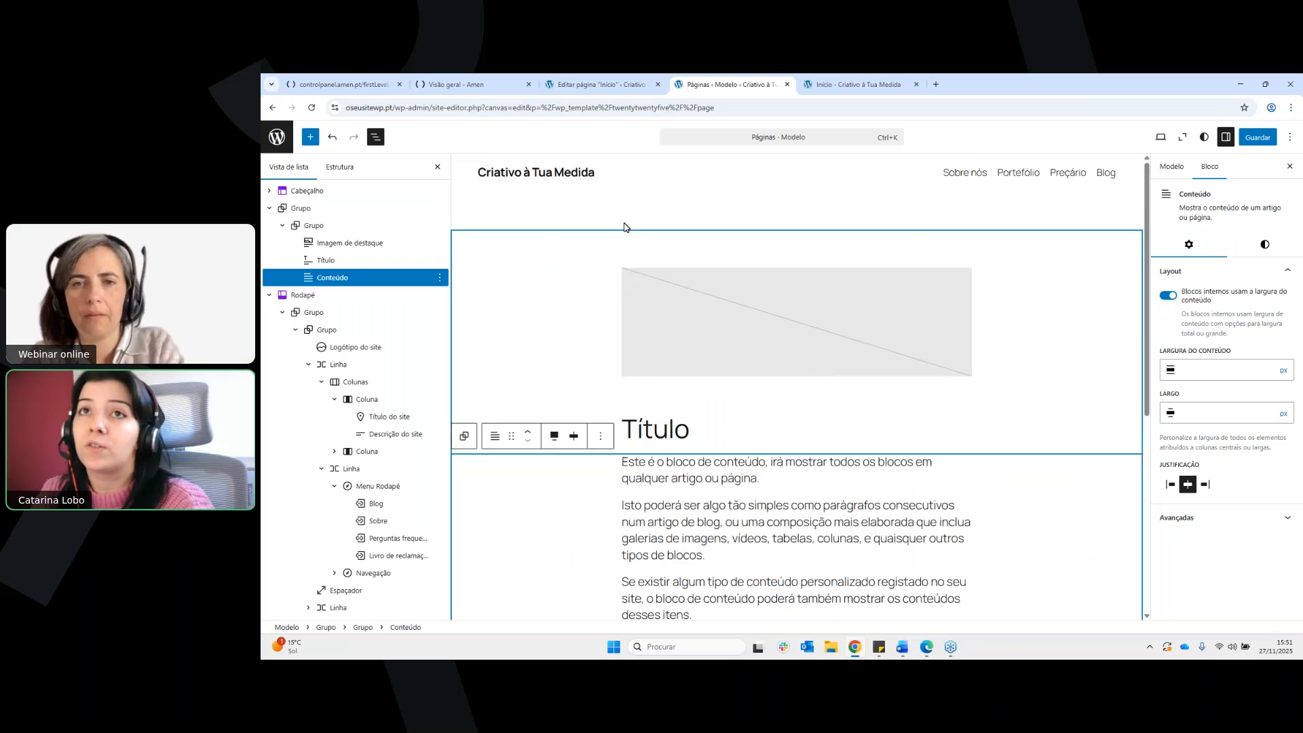
# Leave the site editor for the WordPress dashboard, discarding the unsaved changes
pyautogui.click(276, 136)
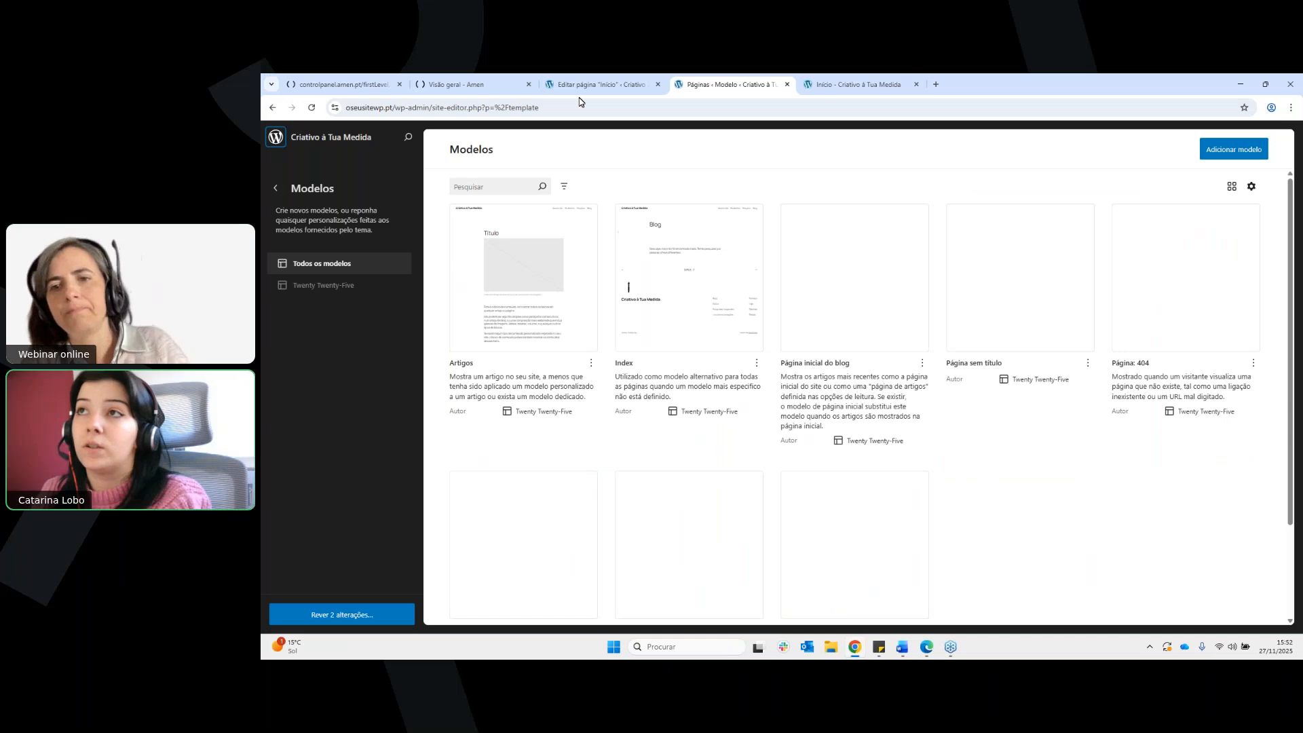
pyautogui.click(293, 139)
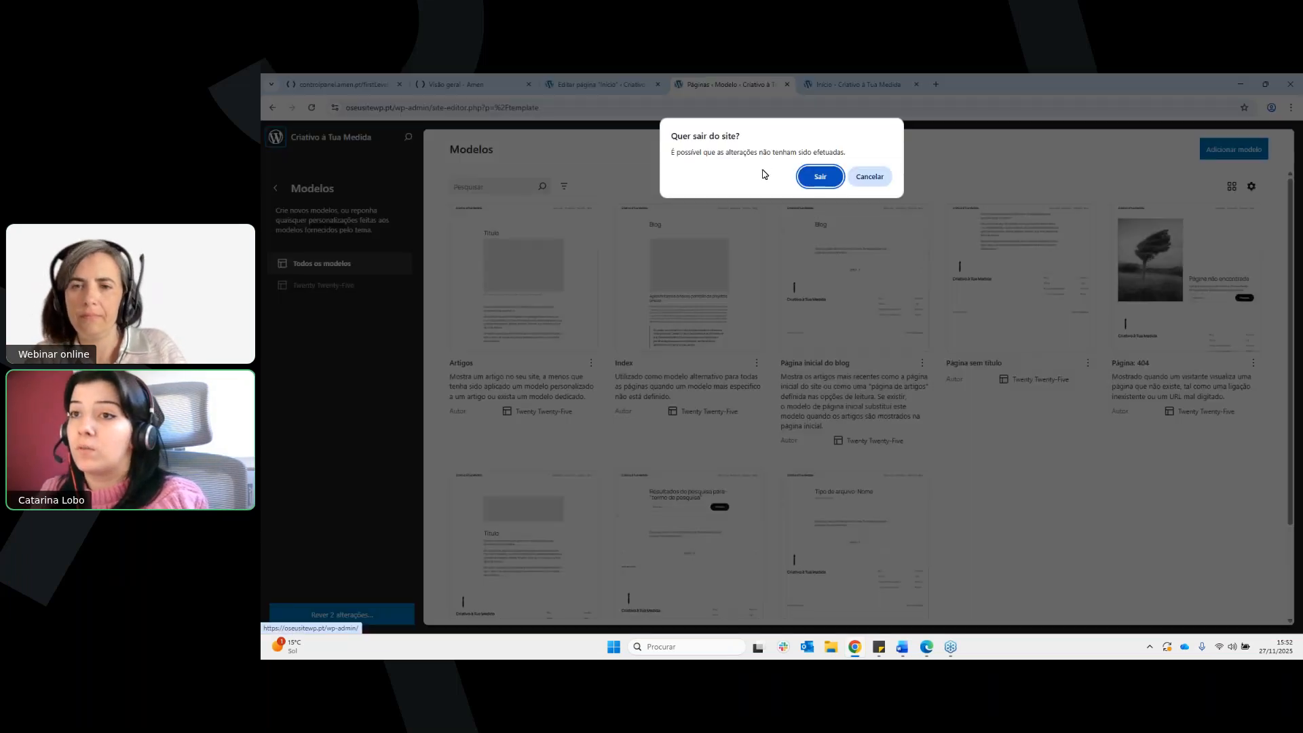
pyautogui.click(820, 177)
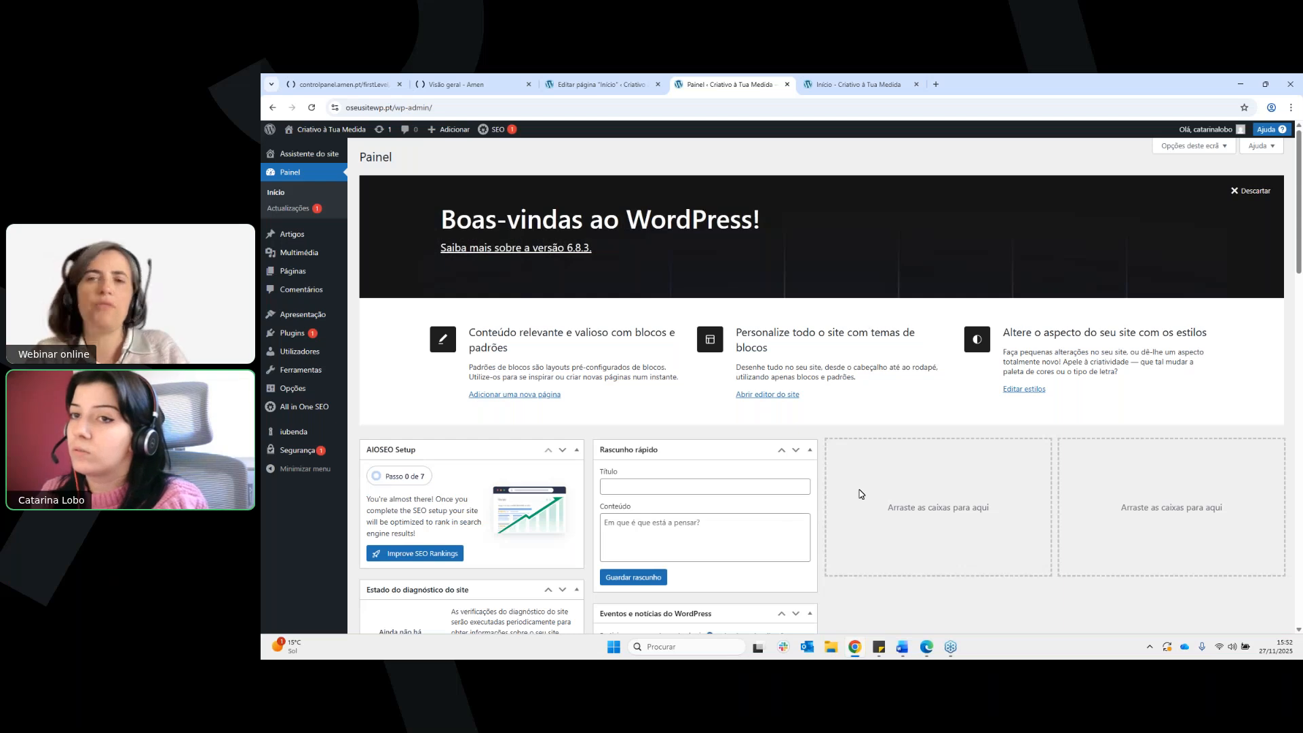
# Switch to the GoToWebinar window
pyautogui.moveTo(953, 648)
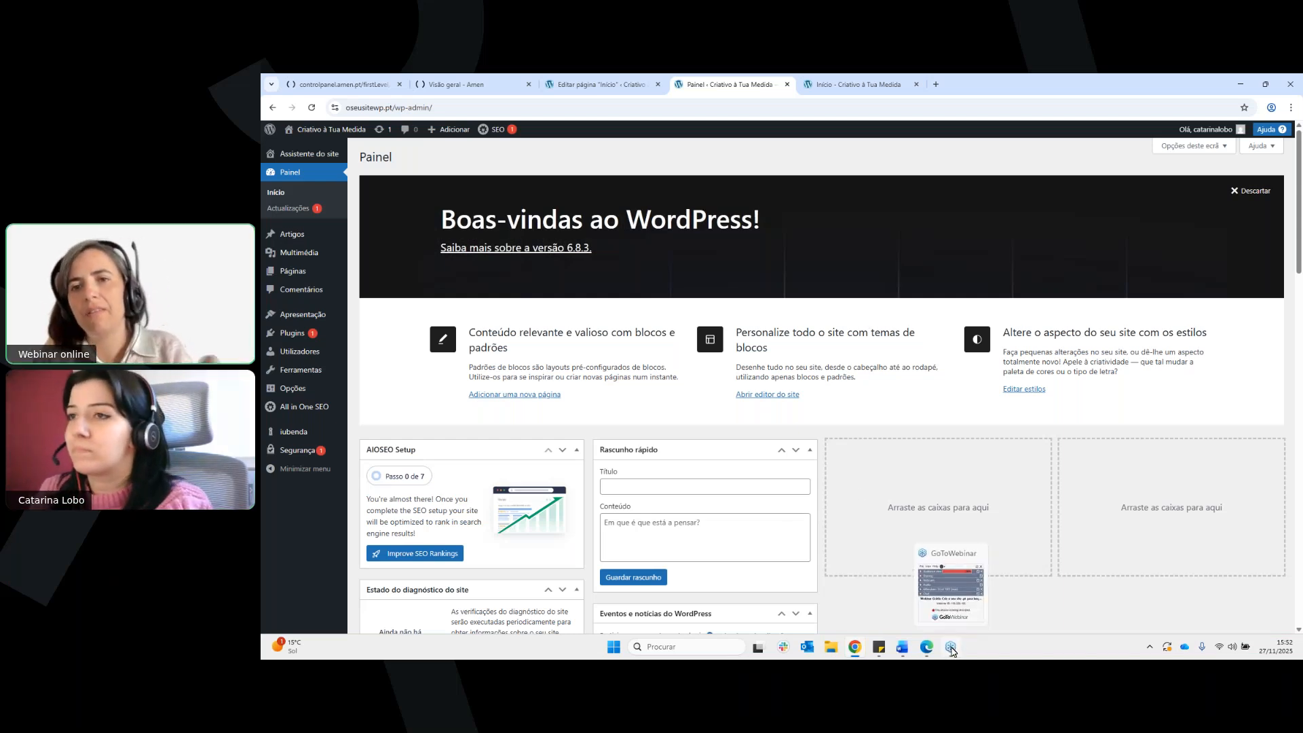
pyautogui.click(952, 649)
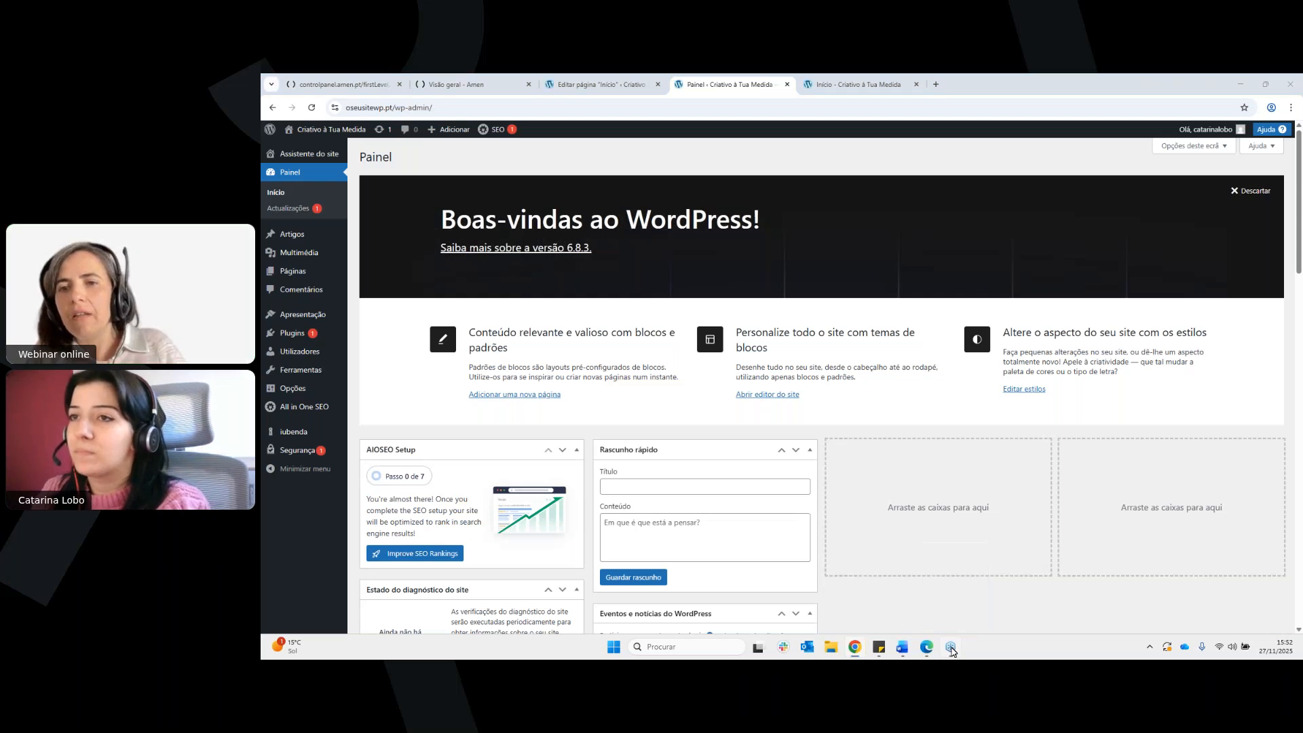